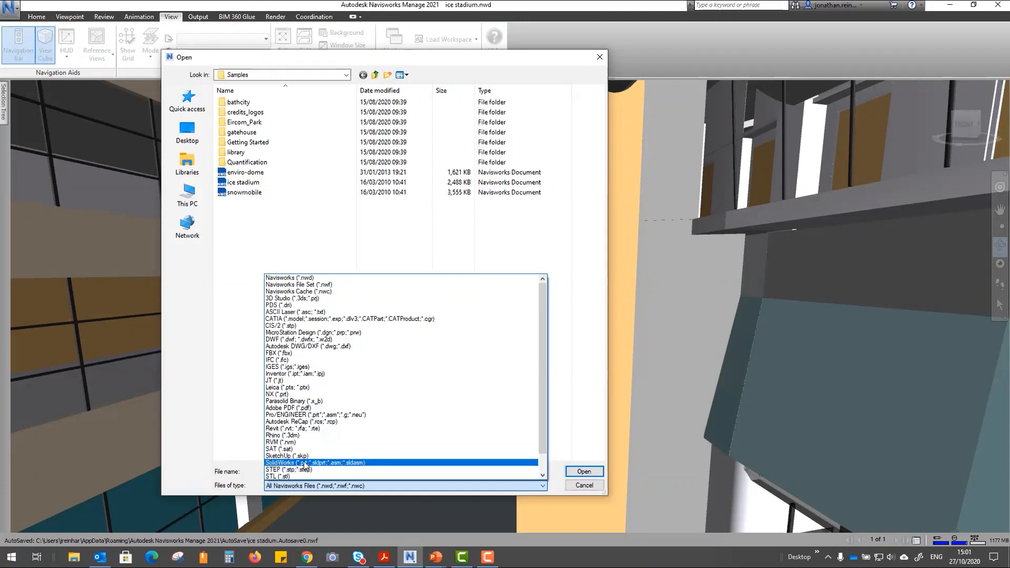
- Scroll the Open dialog's file list toward the combined A-2017, S-2017 and M-2017 project file
scroll(310, 463, down, 1)
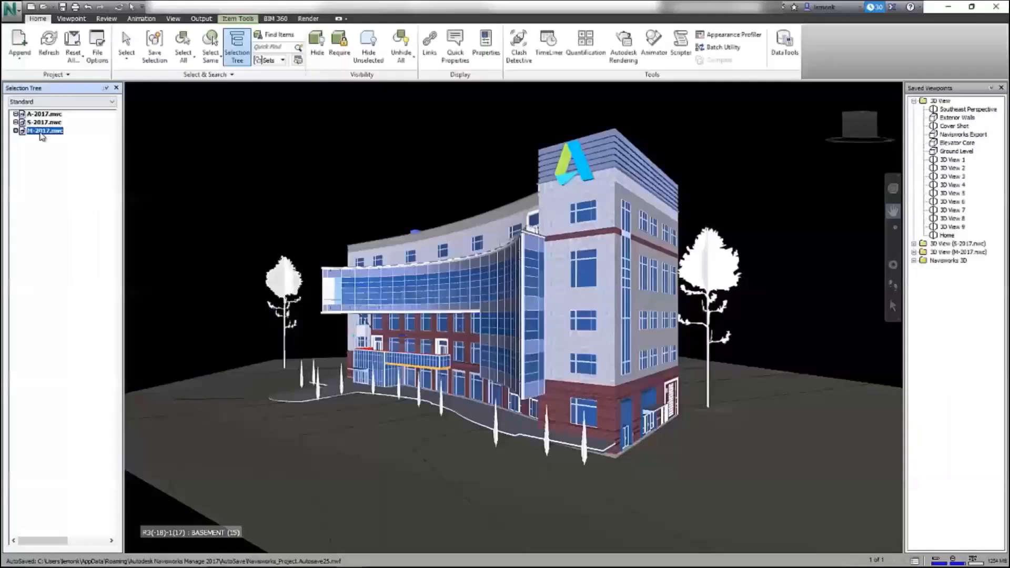
- Create and run a clash test of M-2017 LEVEL 1 against S-2017 1-LEVEL_1-TOF
click(513, 38)
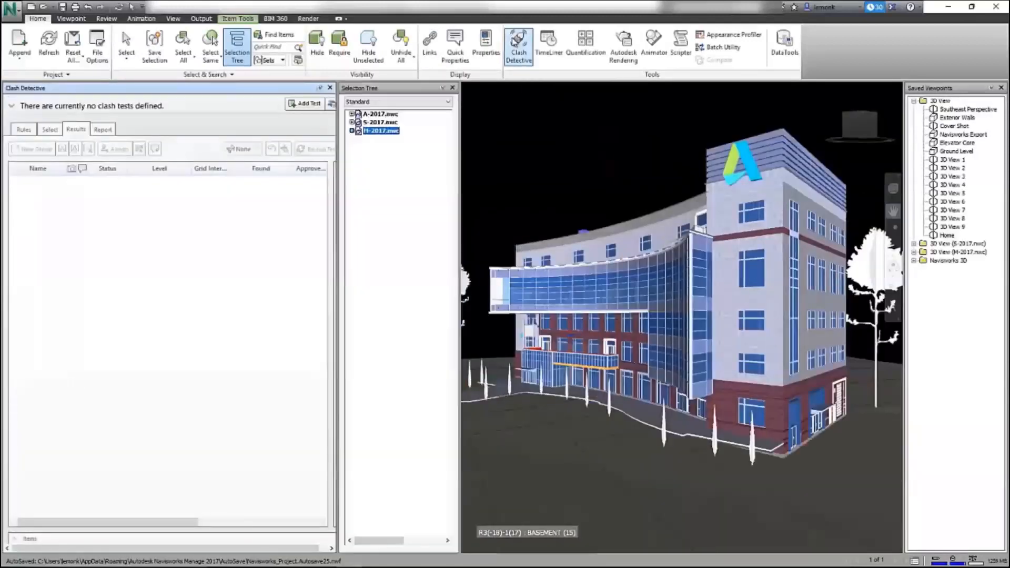
click(304, 103)
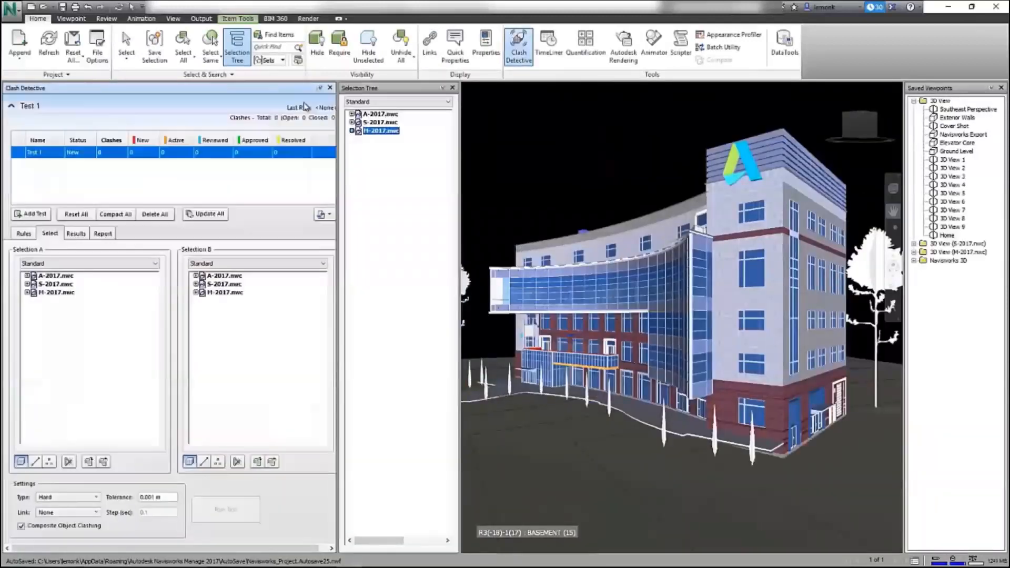
click(26, 292)
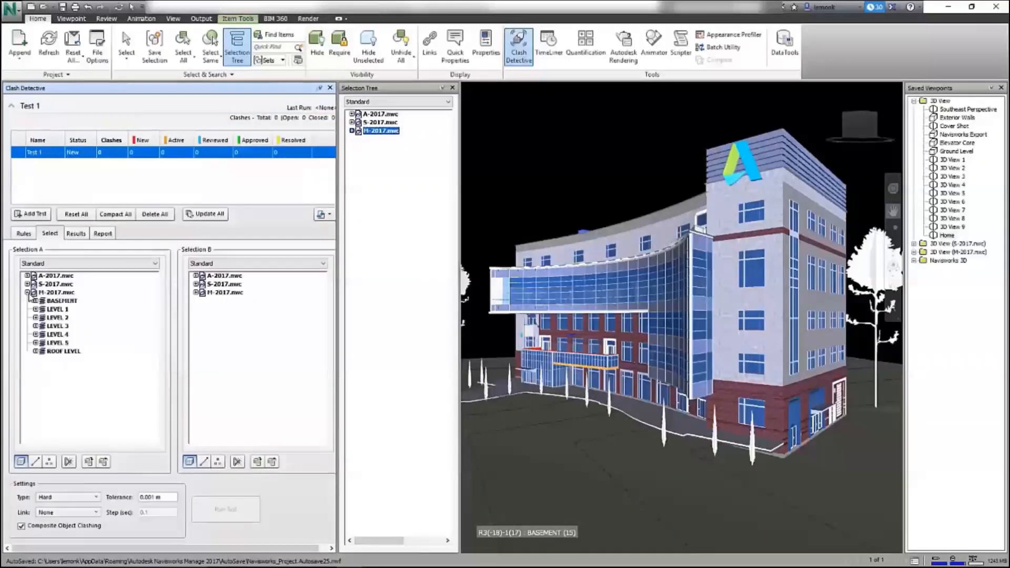
click(58, 309)
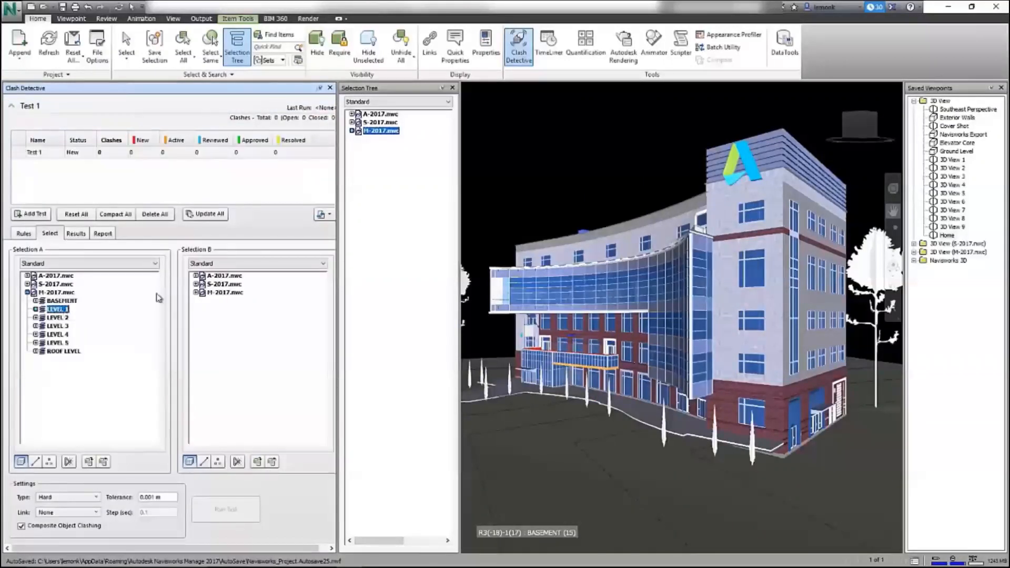
click(196, 284)
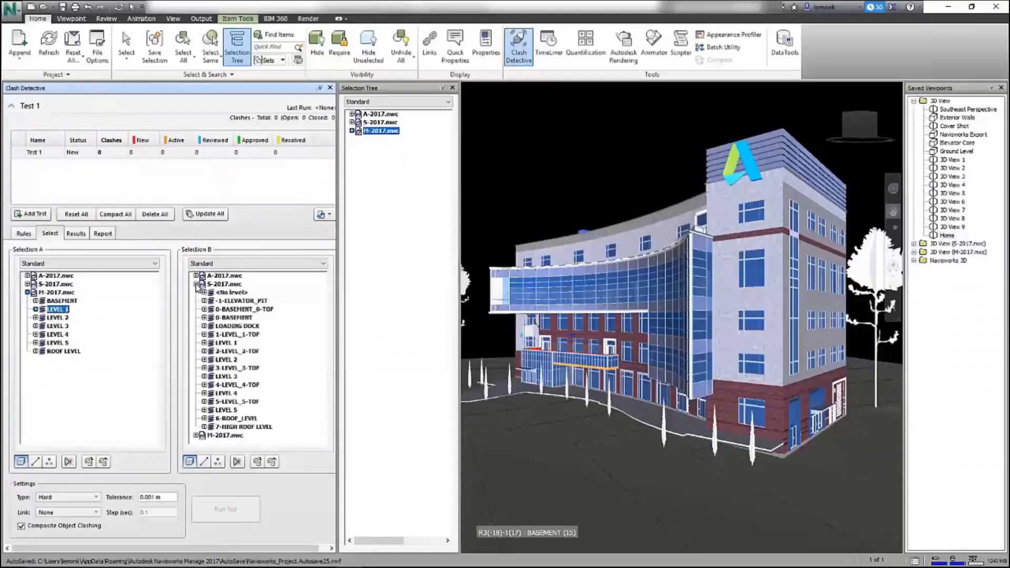
click(235, 335)
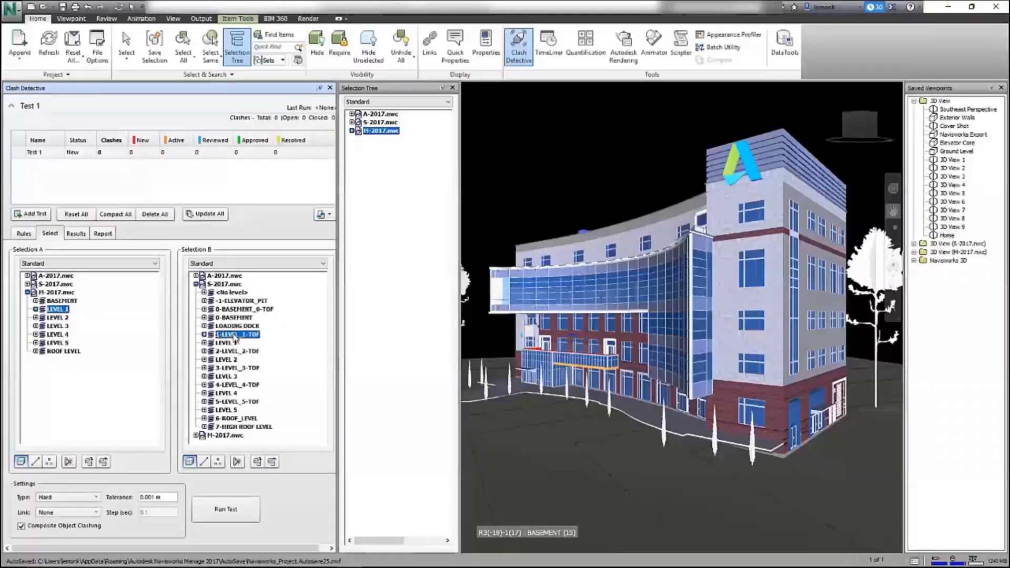
click(233, 509)
- Mark Clash1 Reviewed and assign it to a team member with note 'Please review your design to resolve'
click(121, 285)
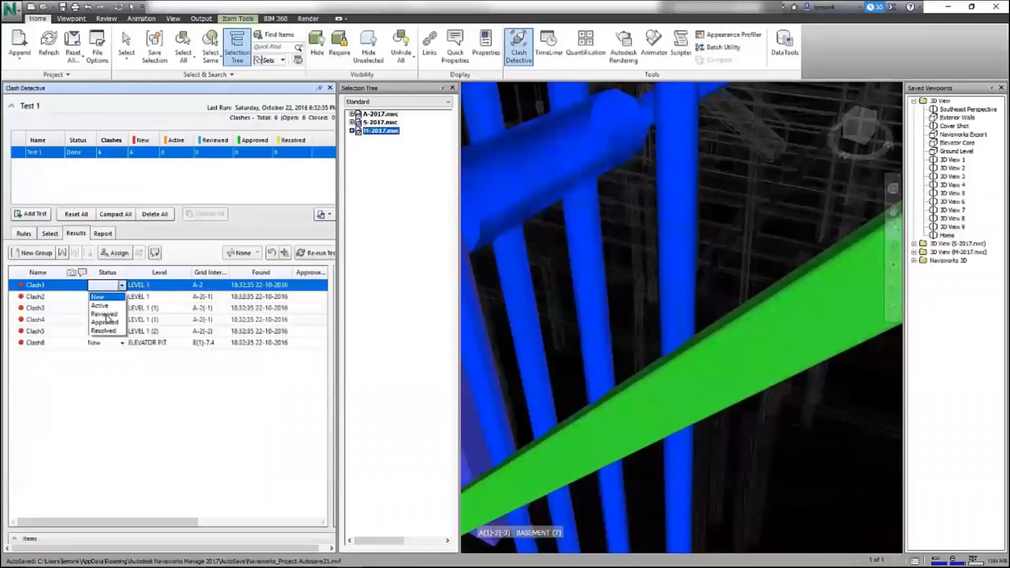
click(105, 314)
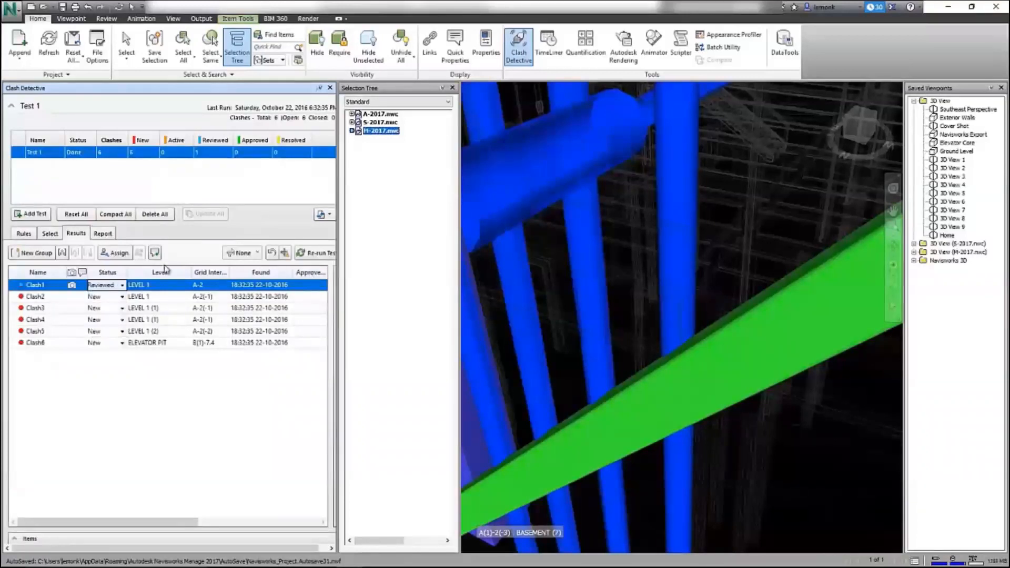
click(113, 253)
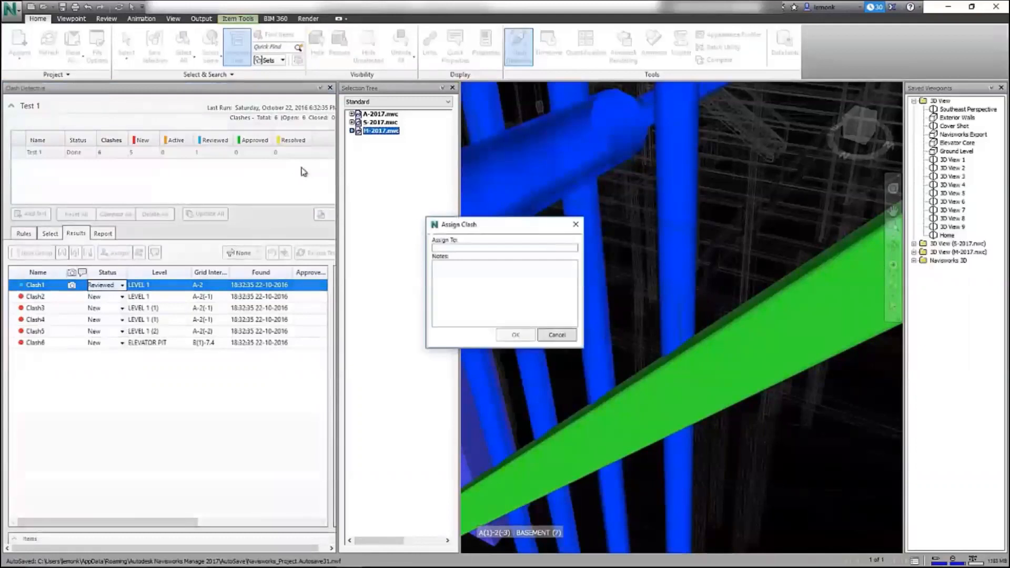
click(443, 270)
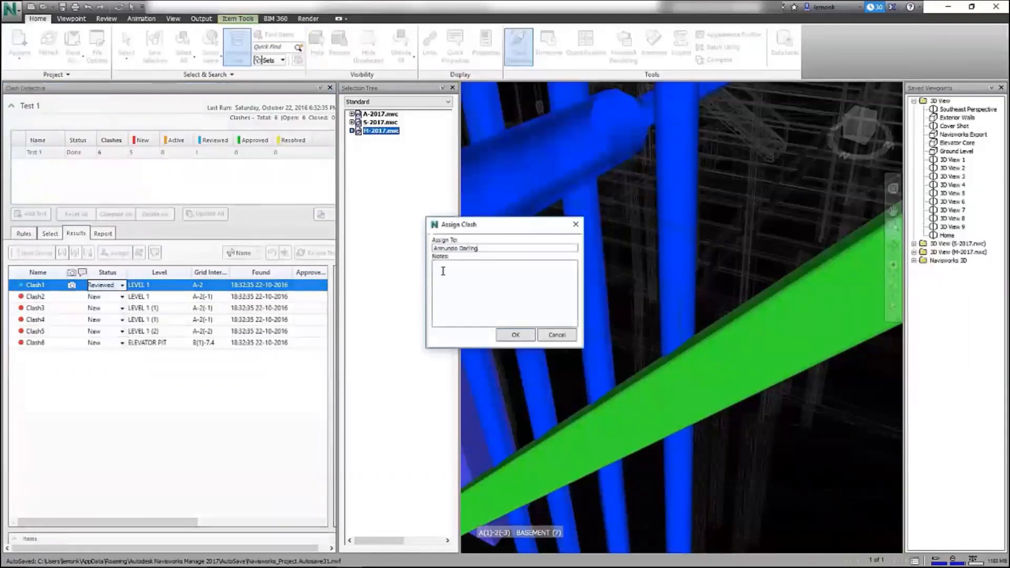
text(Please review your design to resolve)
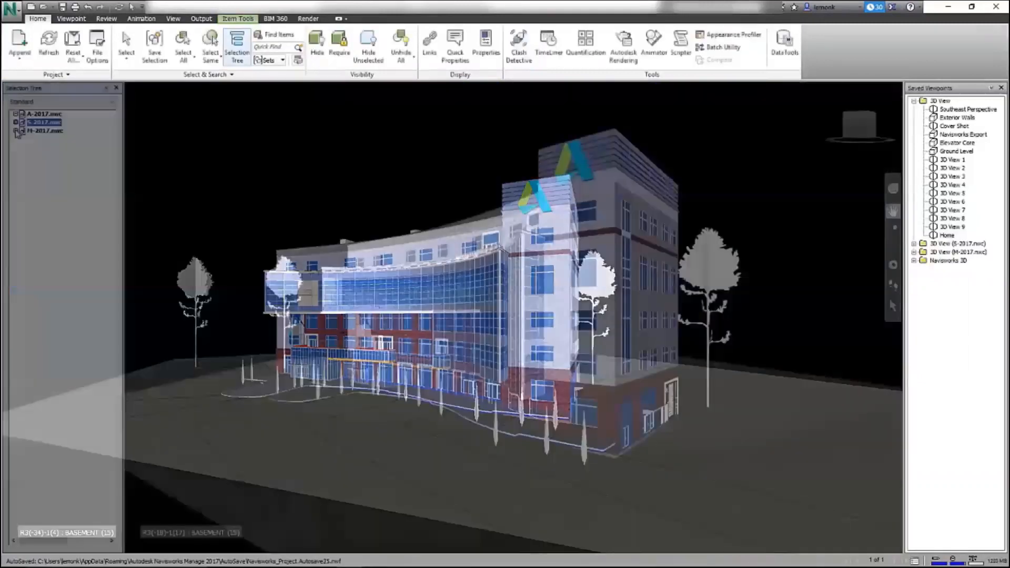
- Select the S-2017 and M-2017 models in the Selection Tree and open Clash Detective
click(38, 127)
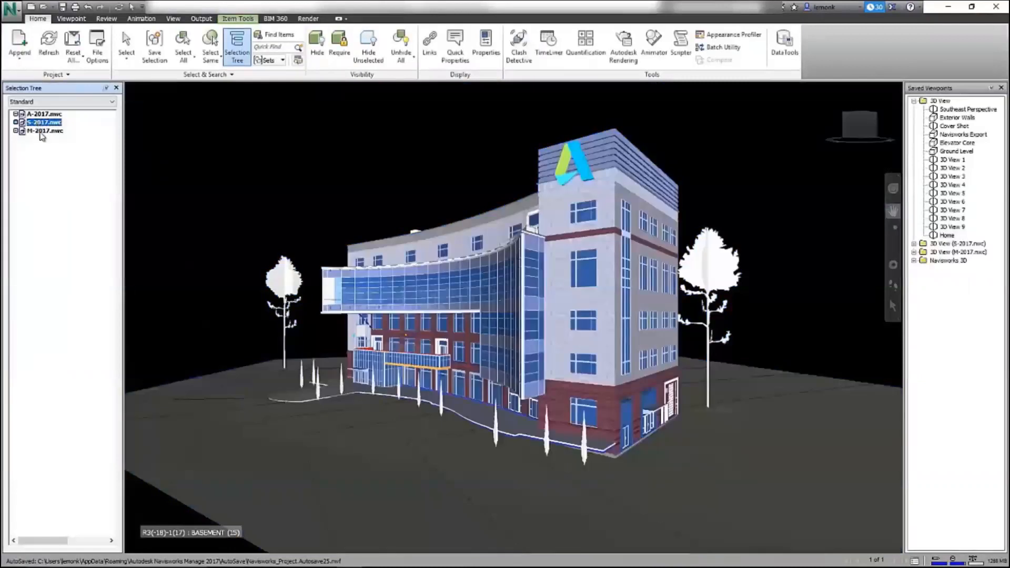
click(41, 132)
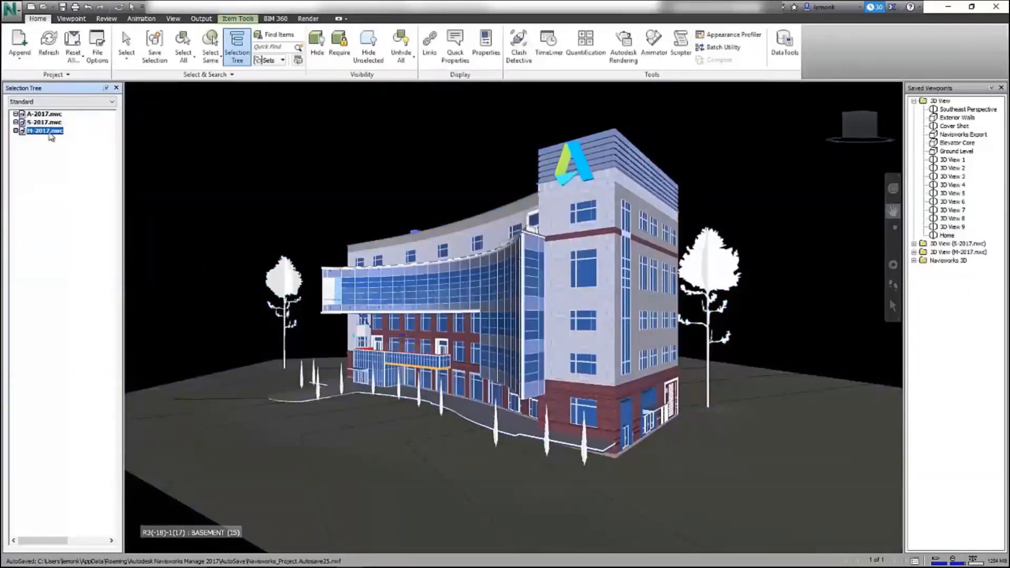
click(517, 45)
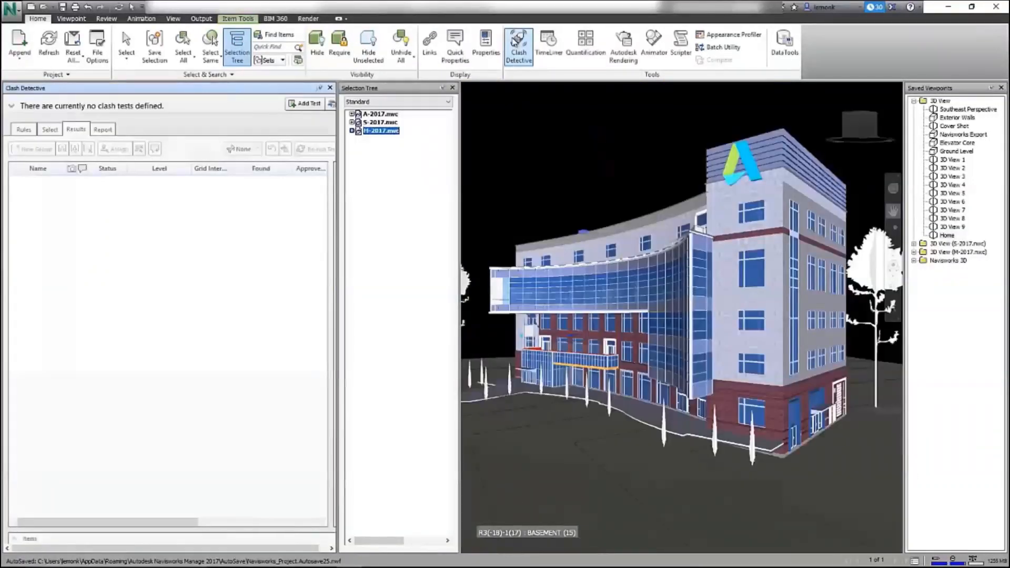
- Add Test 1 with M-2017 LEVEL 1 versus S-2017 1-LEVEL_1-TOF and run it
click(304, 103)
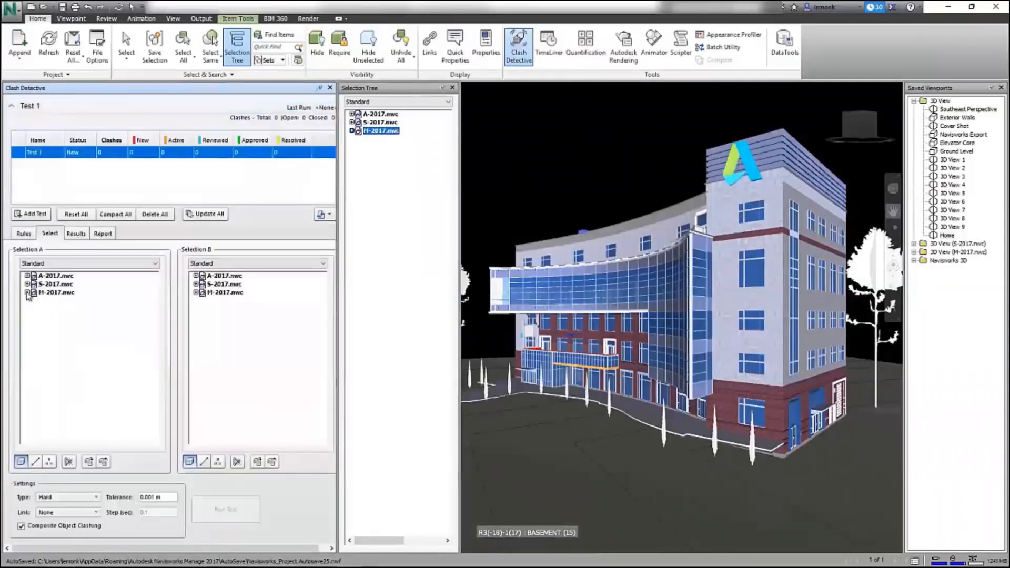
click(28, 292)
click(59, 309)
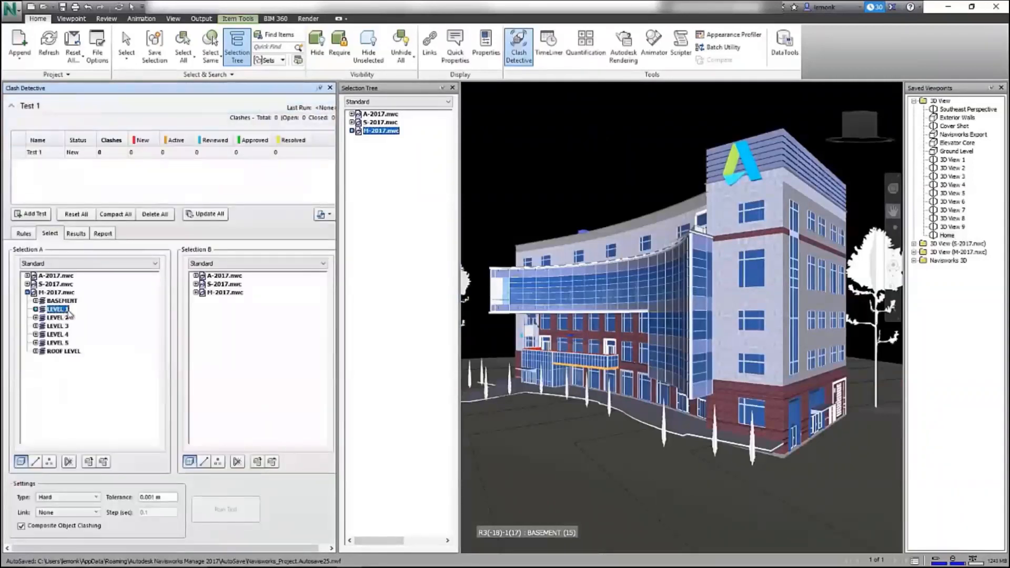
click(196, 284)
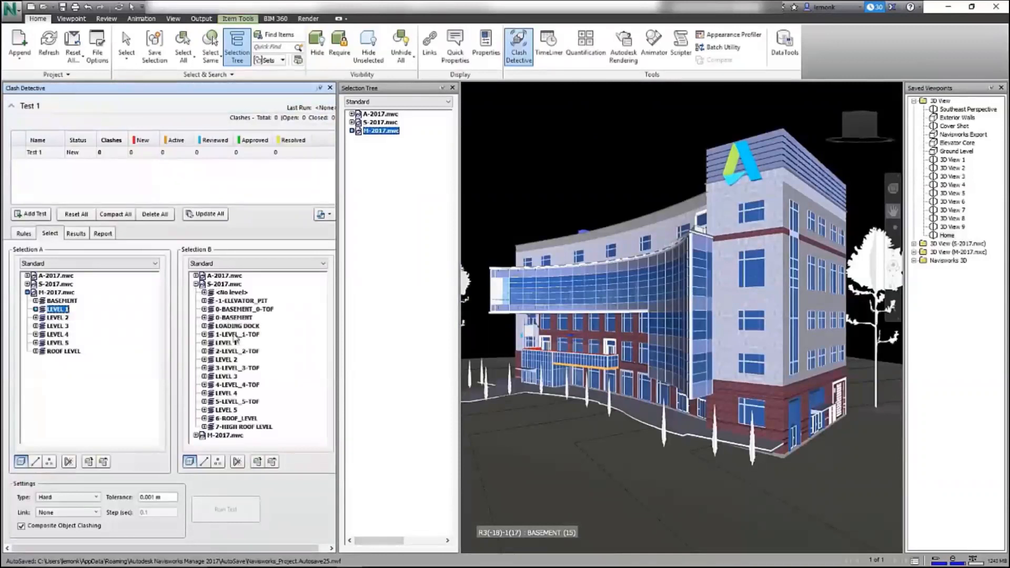
click(235, 335)
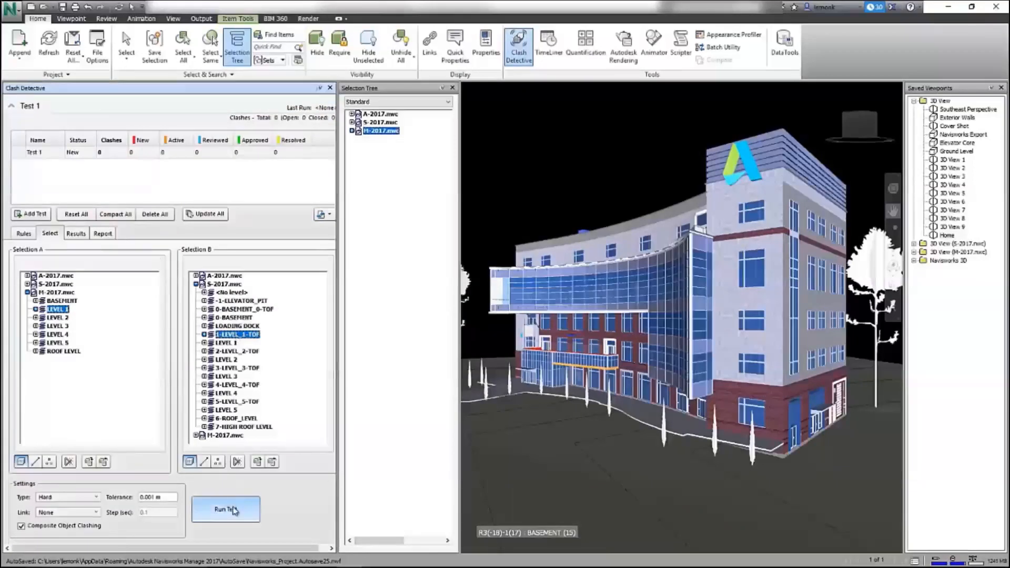
click(226, 509)
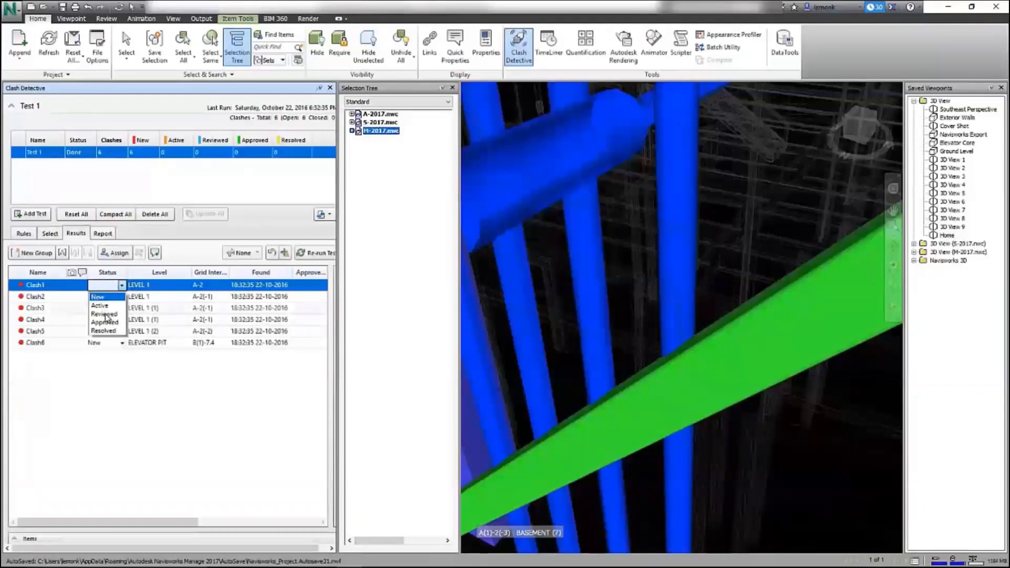
- Set Clash1 to Reviewed and assign it with the note 'Please review your design to resolve'
click(106, 314)
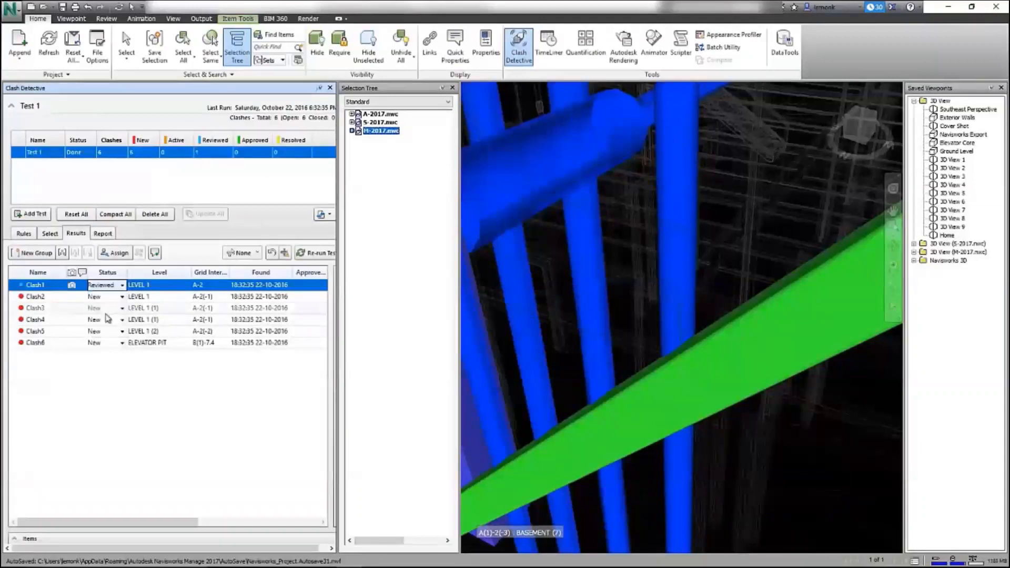
click(120, 253)
click(446, 271)
text(Please)
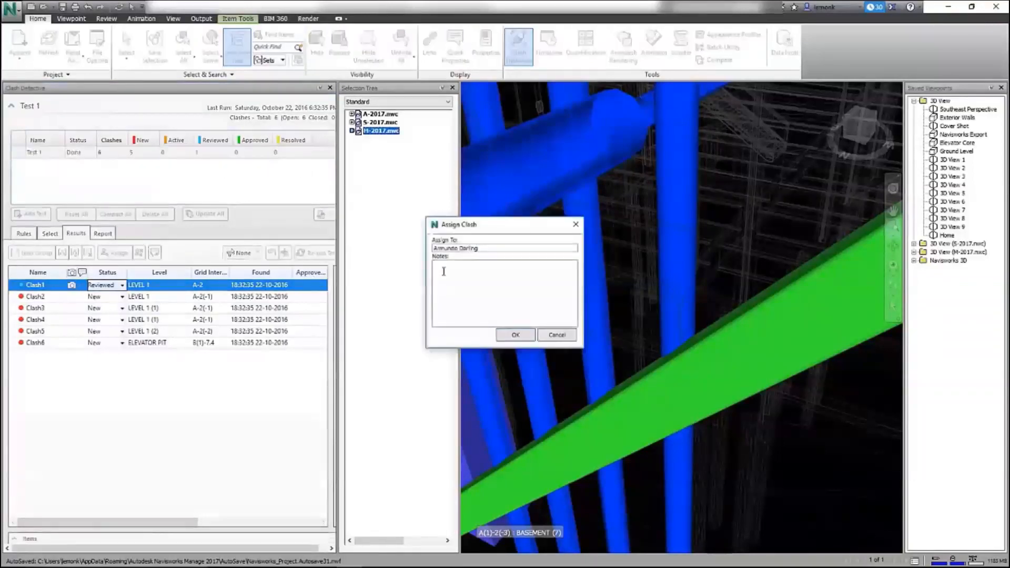
text( review your design to resolve)
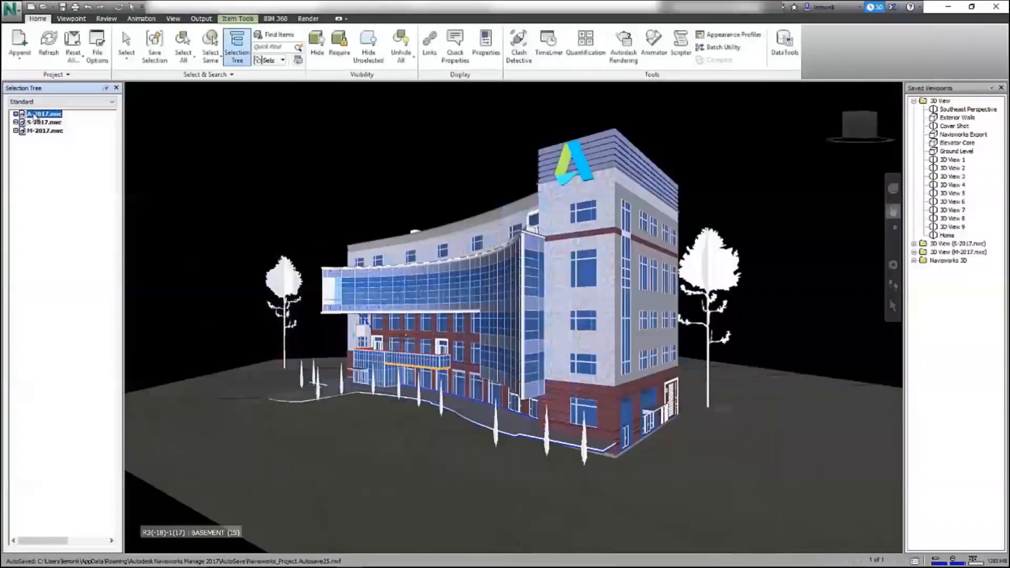
- Select the A-2017, S-2017 and M-2017 models and add a new test in Clash Detective
click(42, 114)
click(39, 123)
click(42, 131)
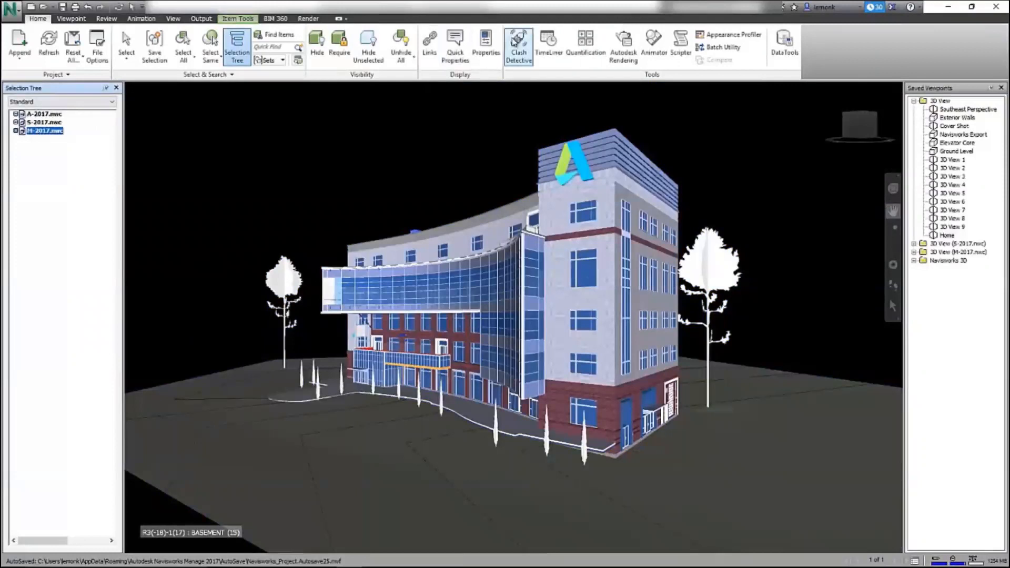
click(517, 42)
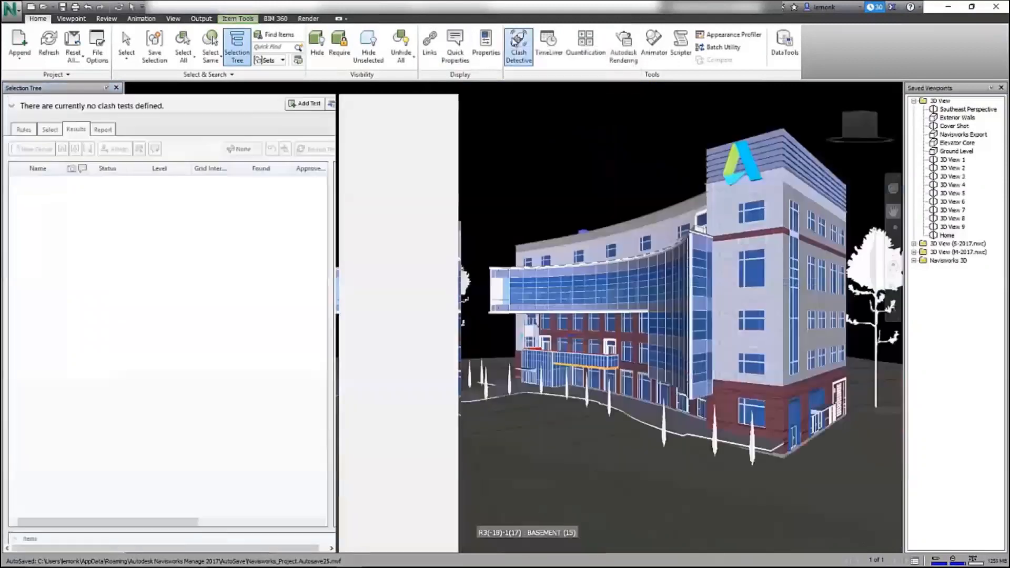
click(304, 103)
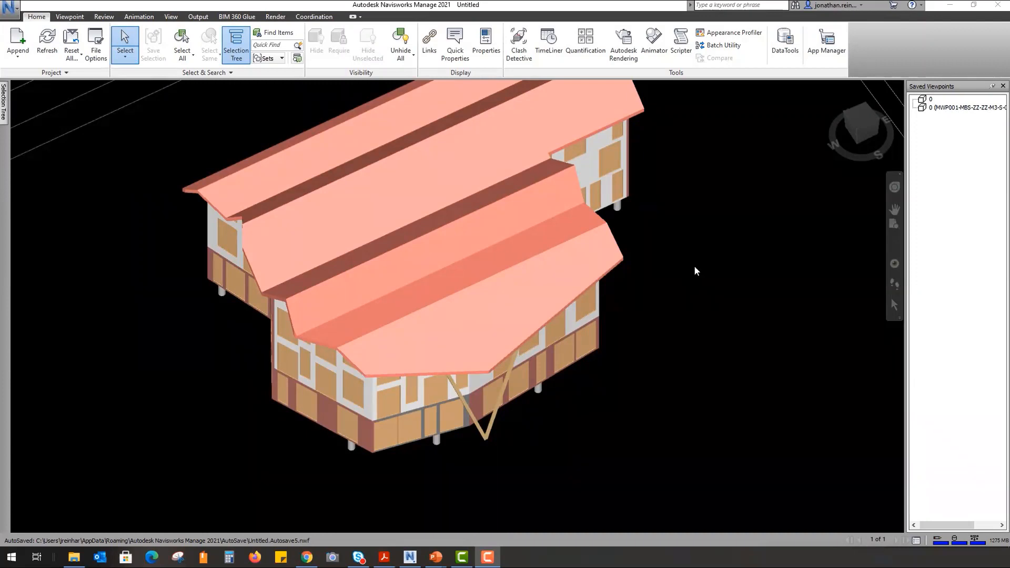
- Run Test 1 with the architectural Revit model as Selection A and the structural one as Selection B
click(520, 47)
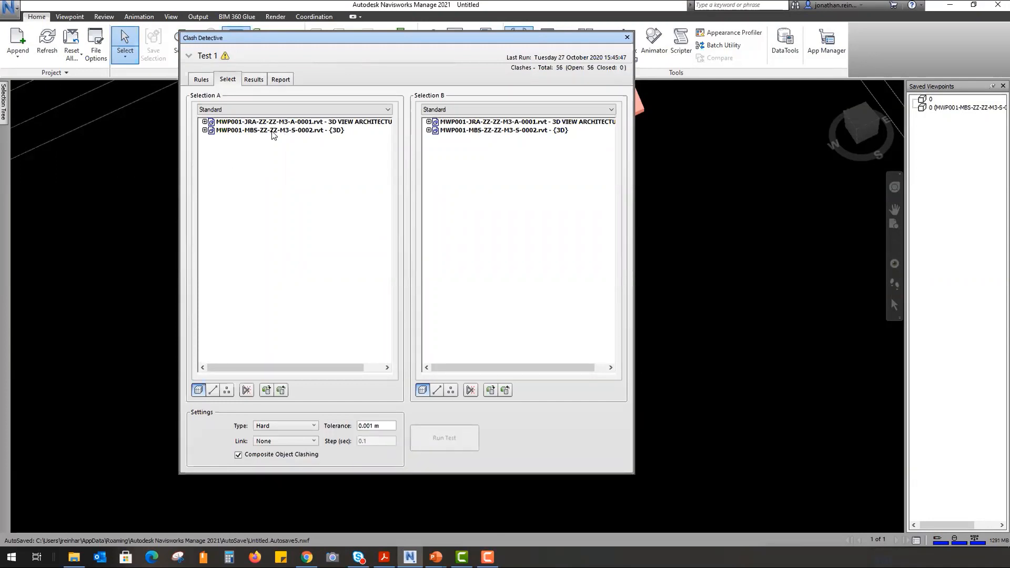
click(272, 122)
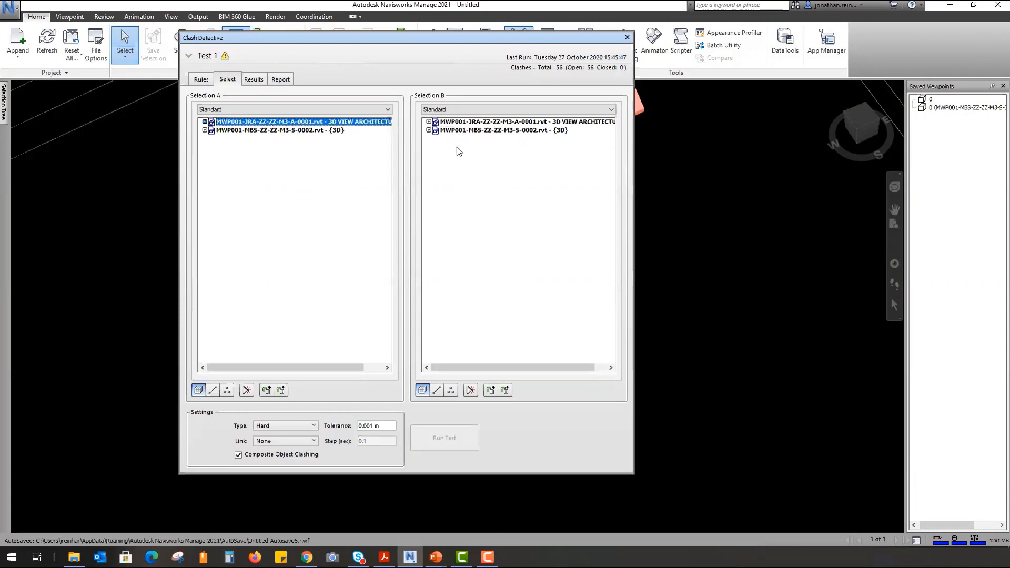
click(529, 132)
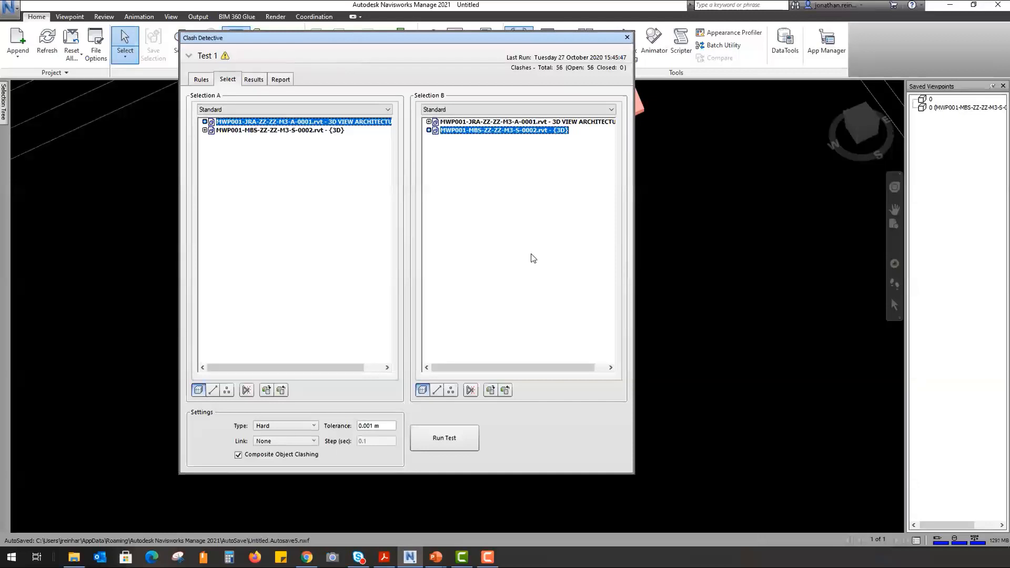
click(467, 437)
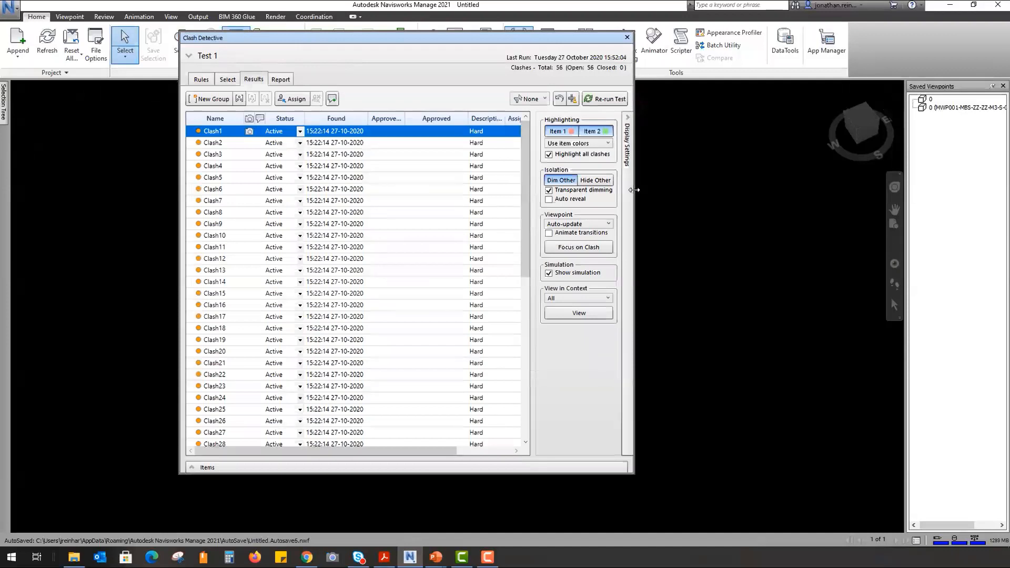
- Widen the clash results, keep the name Clash1, and zoom the model view to Clash1
drag(633, 190, 917, 190)
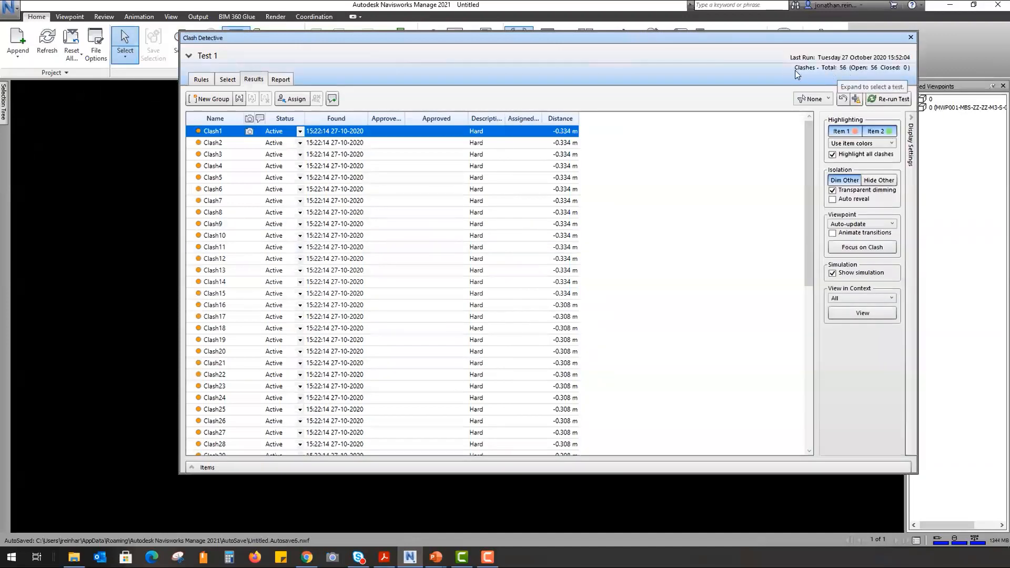
click(210, 132)
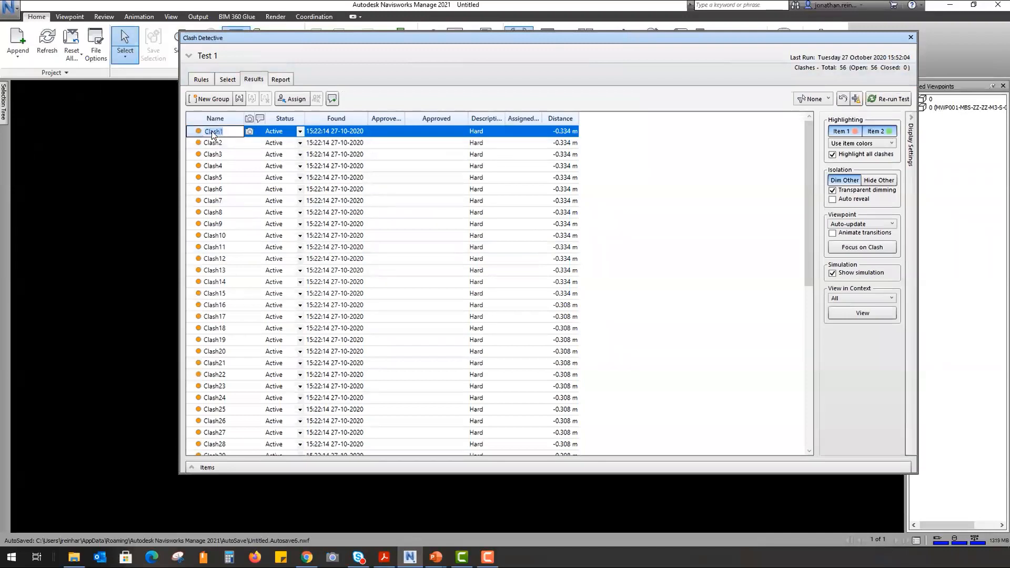
click(230, 132)
click(331, 133)
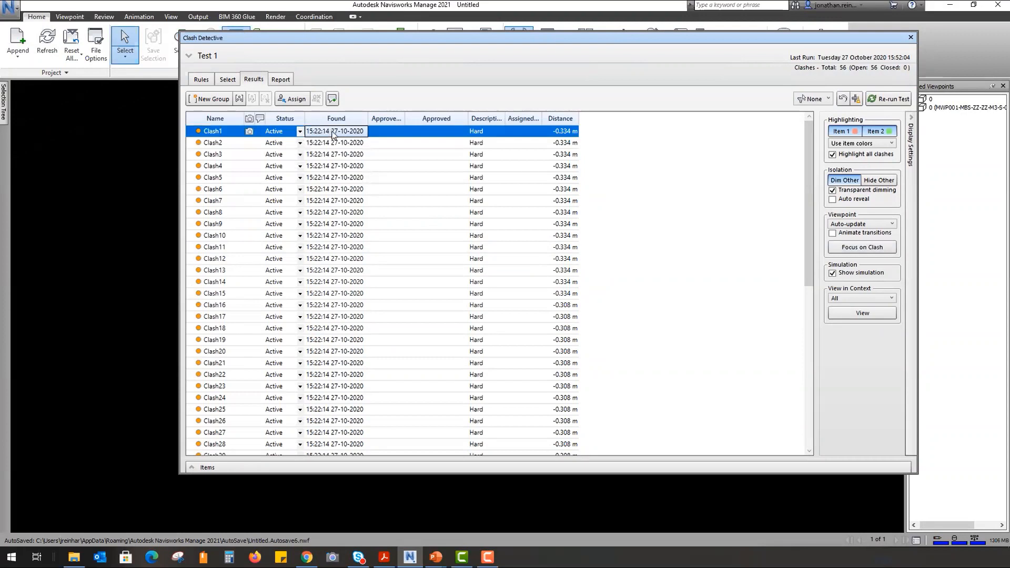
click(857, 249)
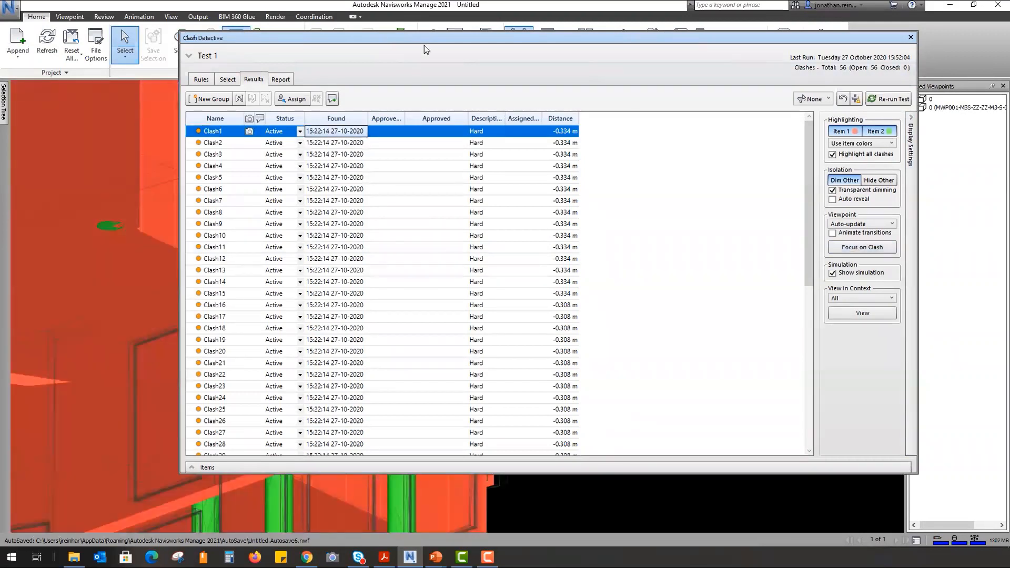
- View Clash2 then Clash22 with all-clash highlighting turned off, then close Clash Detective
drag(424, 45, 1009, 75)
drag(736, 53, 983, 83)
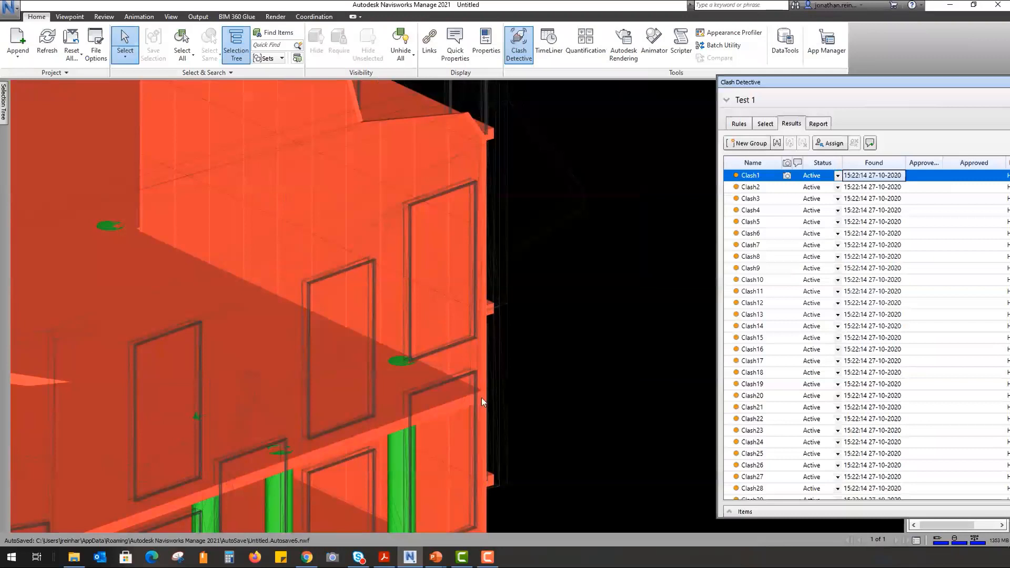
click(754, 188)
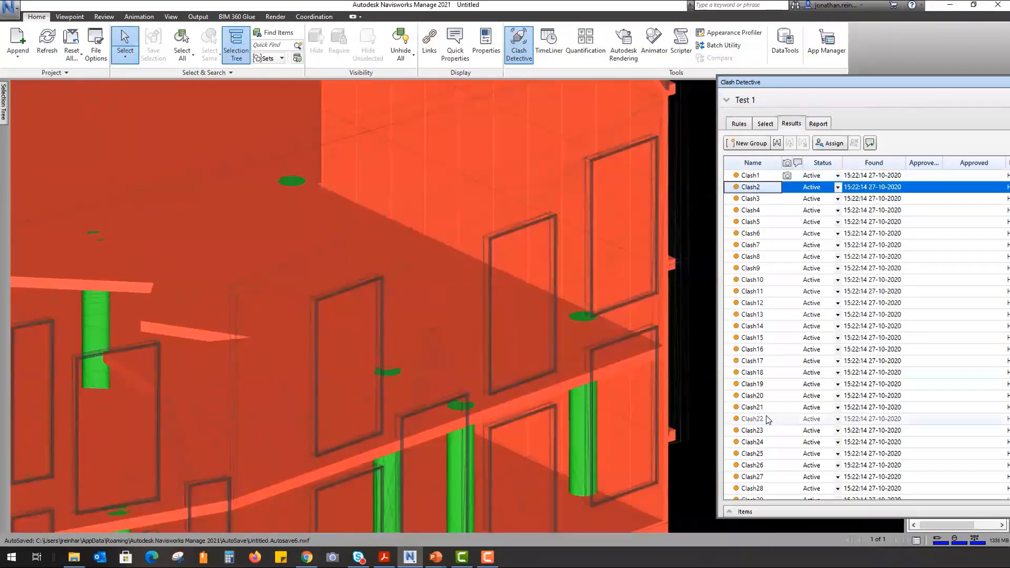
click(767, 420)
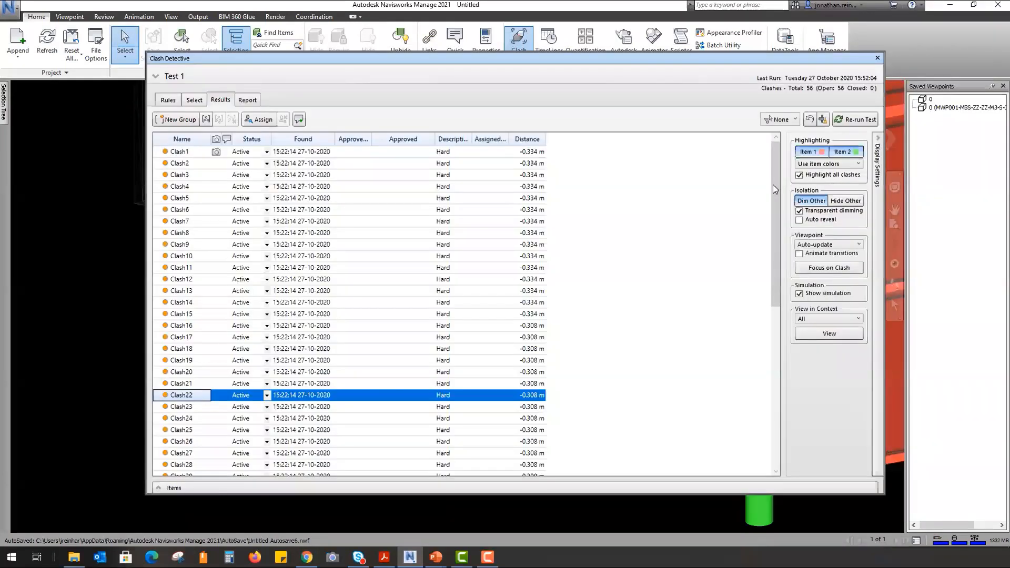
click(799, 175)
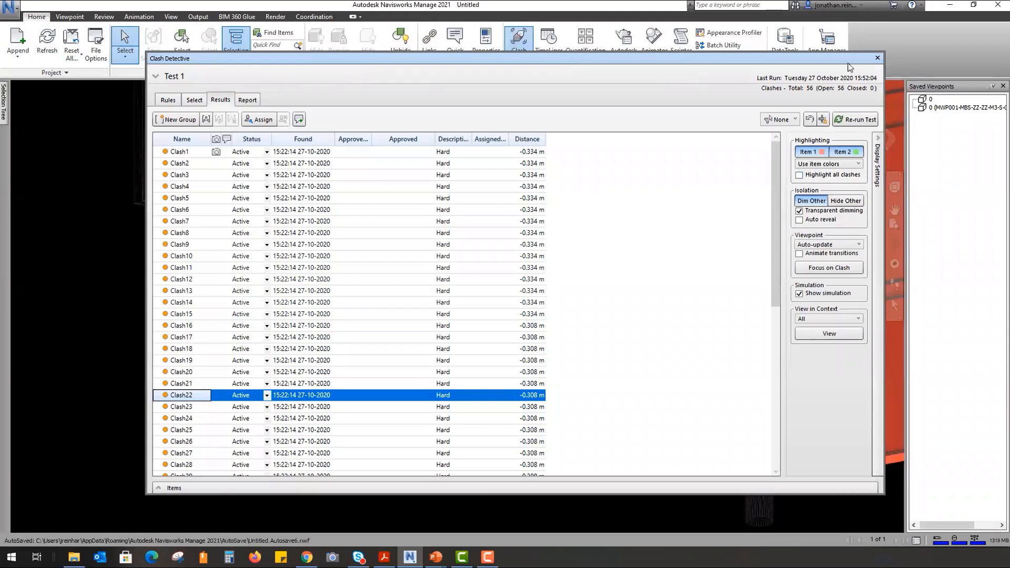
click(877, 58)
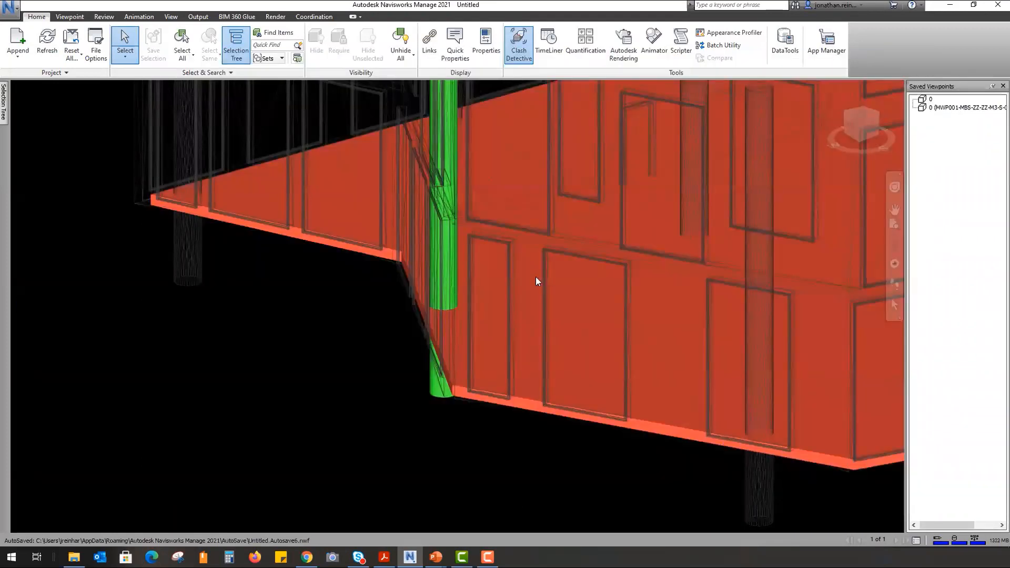
- Reposition the reopened Clash Detective, view Clash3 in the model, and show Test 1's Rules
drag(877, 58, 933, 70)
drag(888, 69, 843, 124)
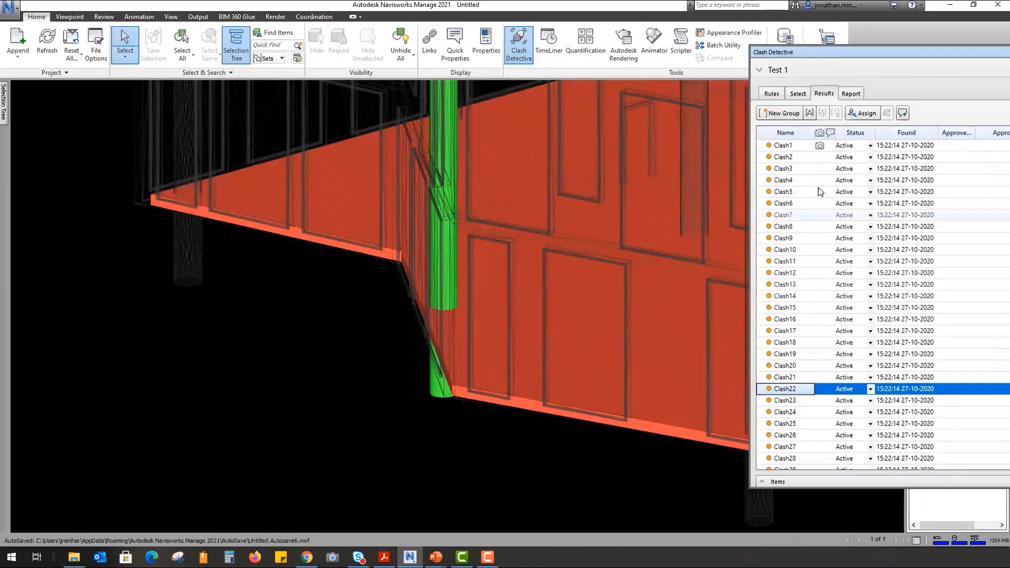
click(808, 170)
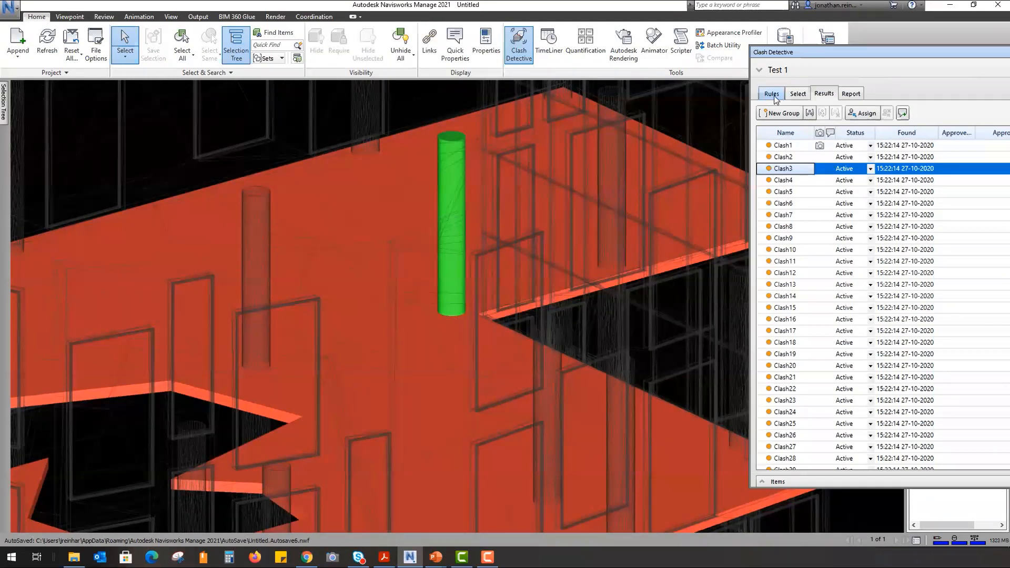
click(771, 95)
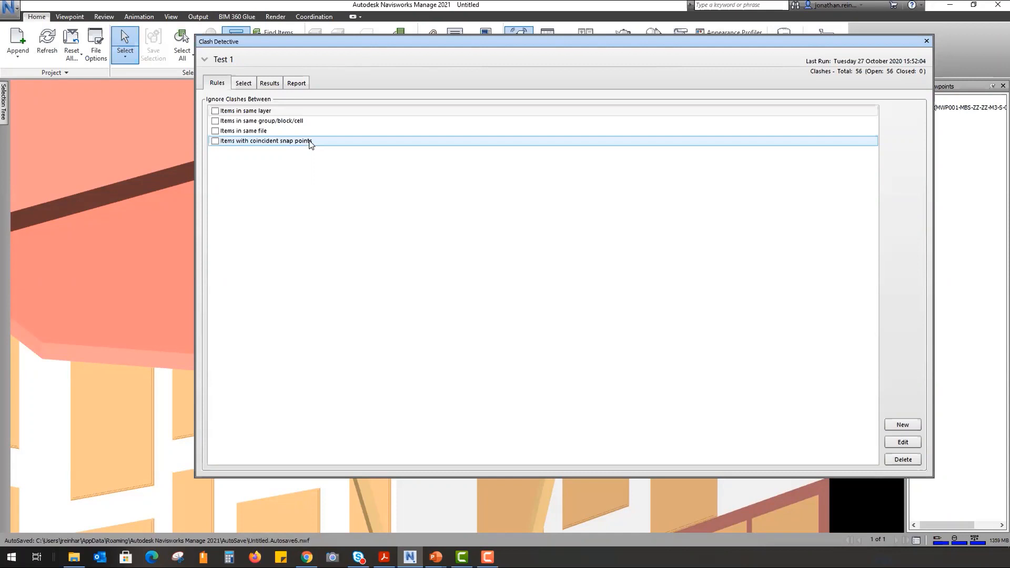
- Show Test 1's selections in Standard view and expand the architecture model's Walls and Basic Wall types
click(247, 85)
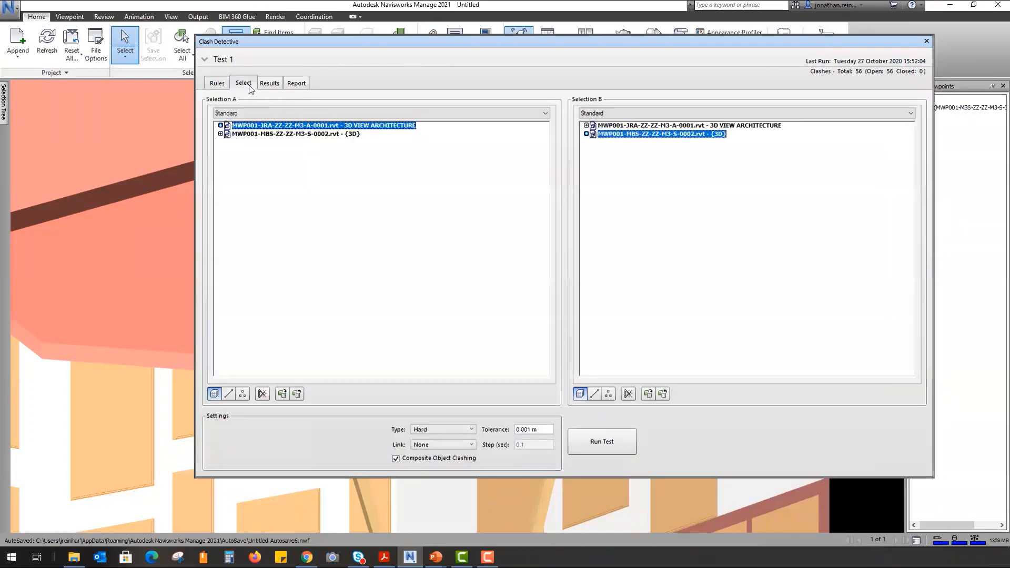
click(270, 114)
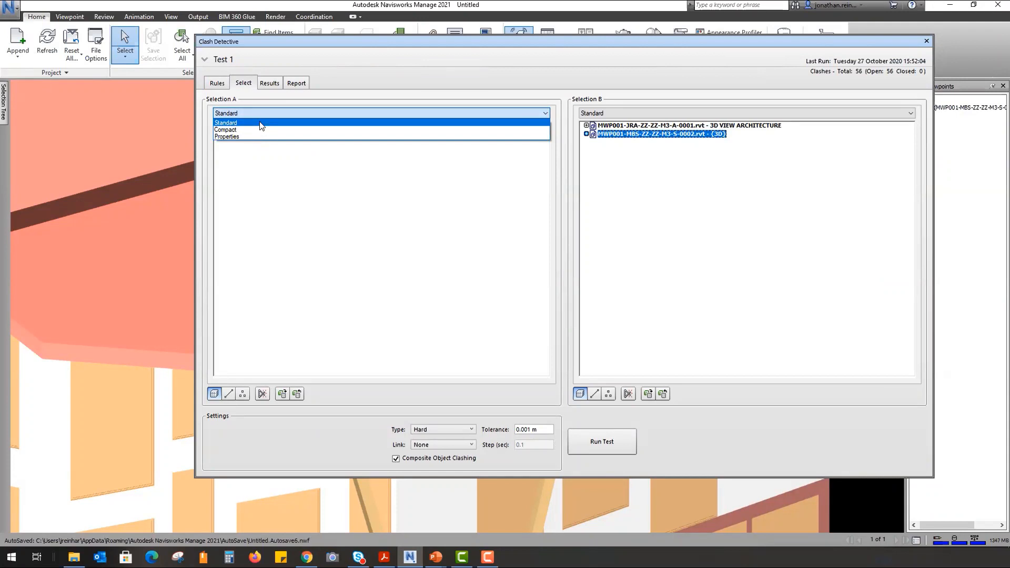
click(260, 123)
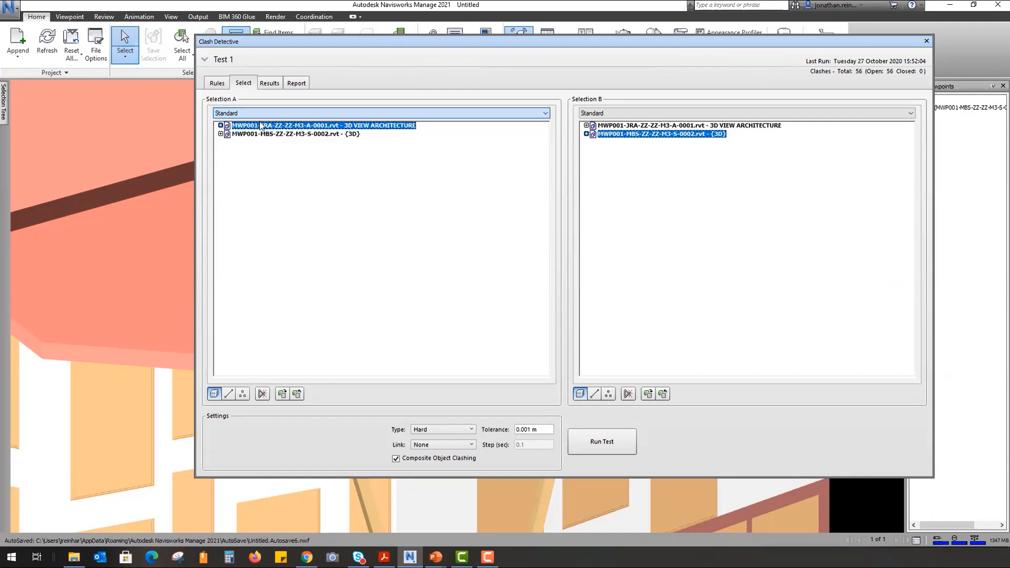
click(220, 125)
click(229, 167)
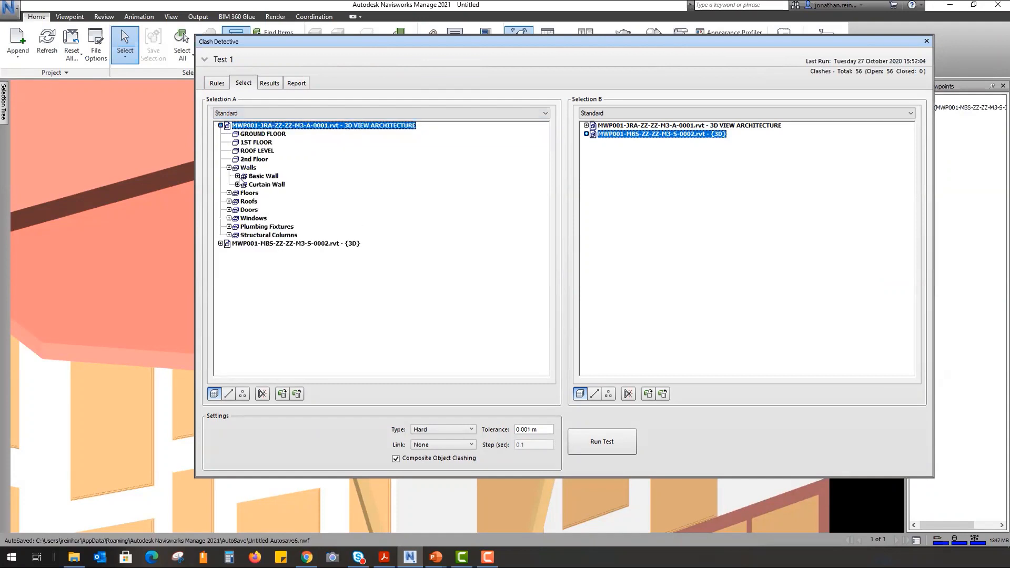
click(243, 178)
click(238, 176)
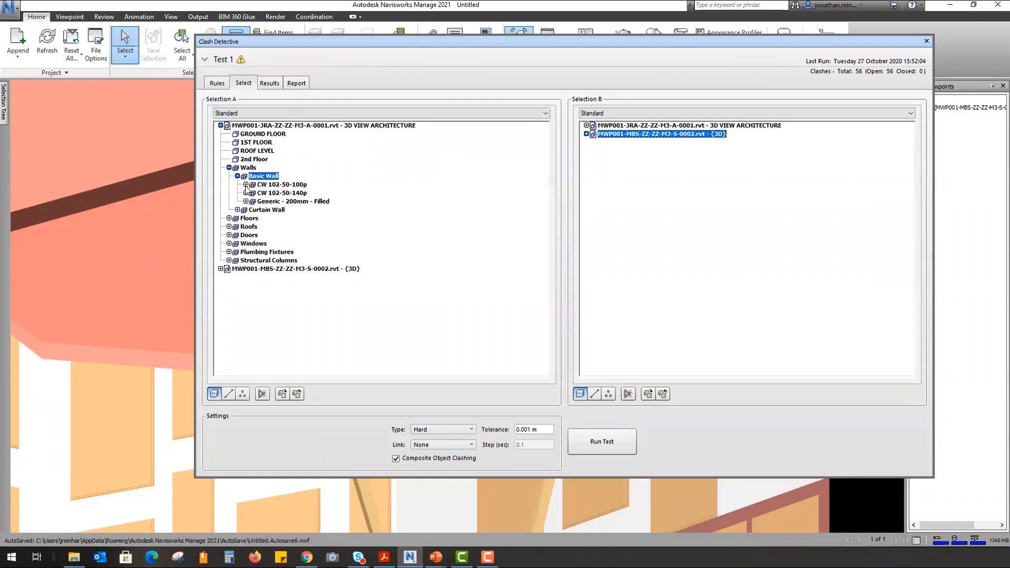
- Expand the CW and Generic wall types, Curtain Wall, Floors, Roofs and Doors down to M_Single-Flush
click(246, 185)
click(245, 310)
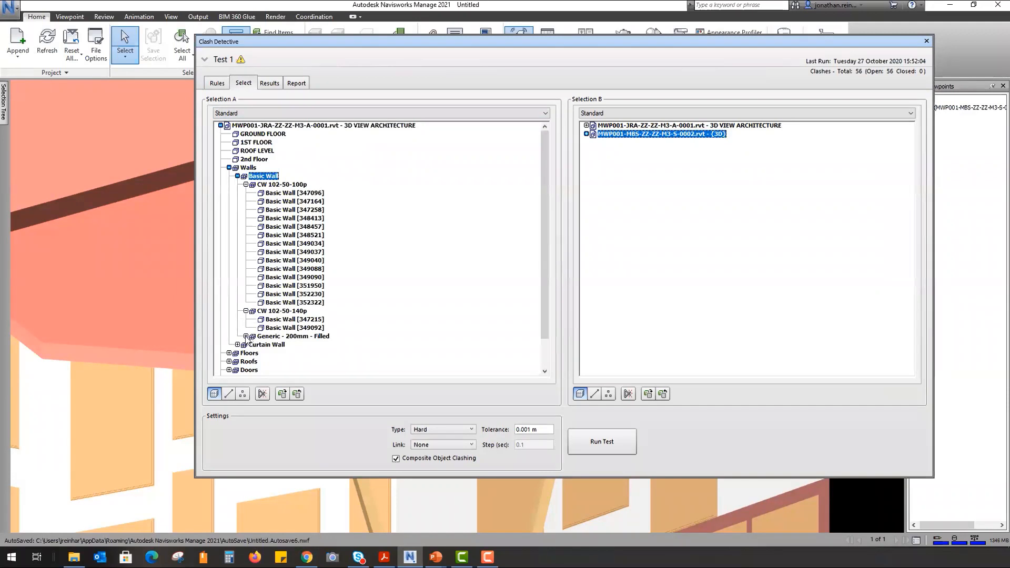
click(245, 336)
scroll(253, 307, down, 3)
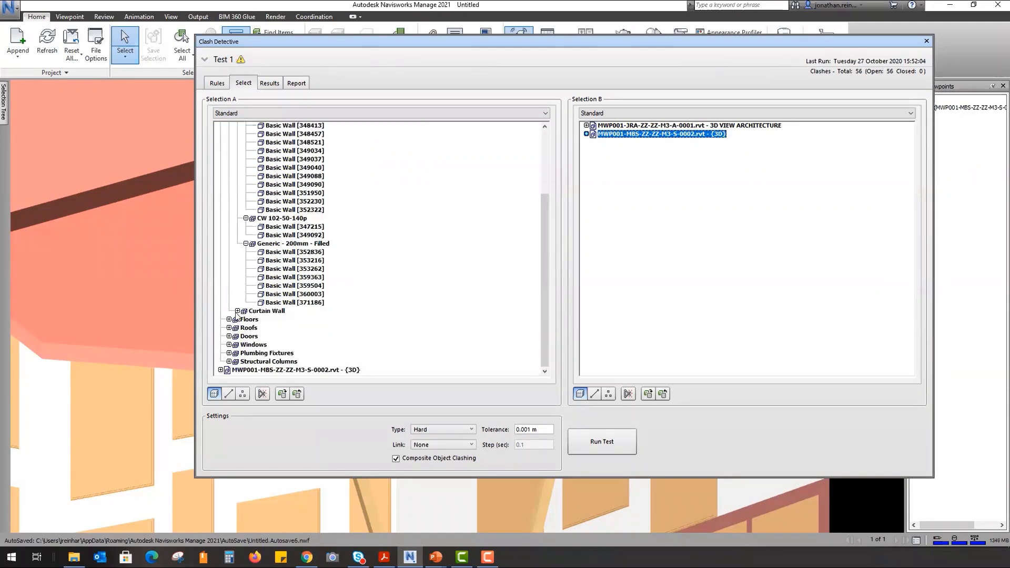
click(237, 311)
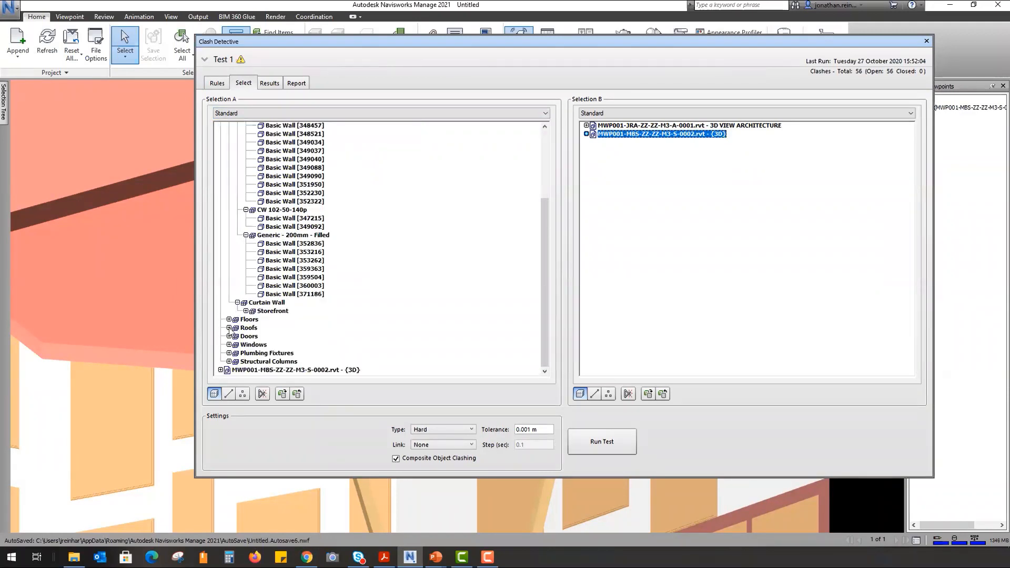
click(229, 319)
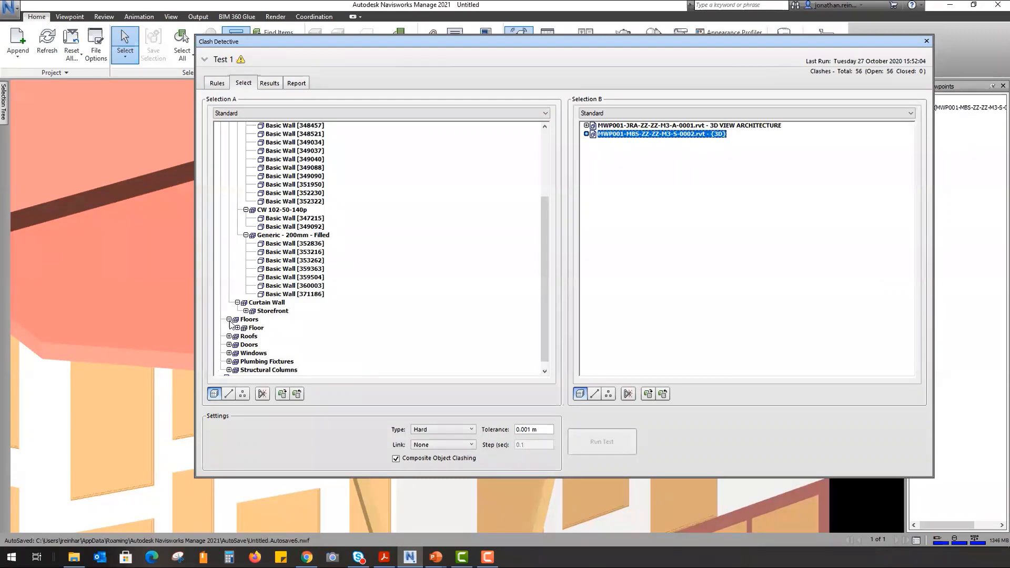
click(229, 336)
click(229, 353)
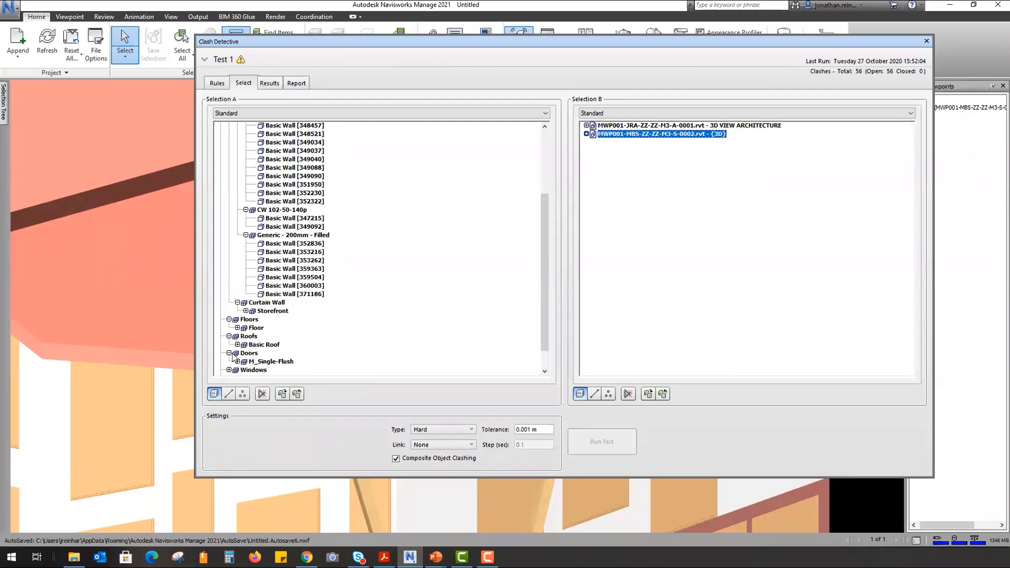
click(269, 362)
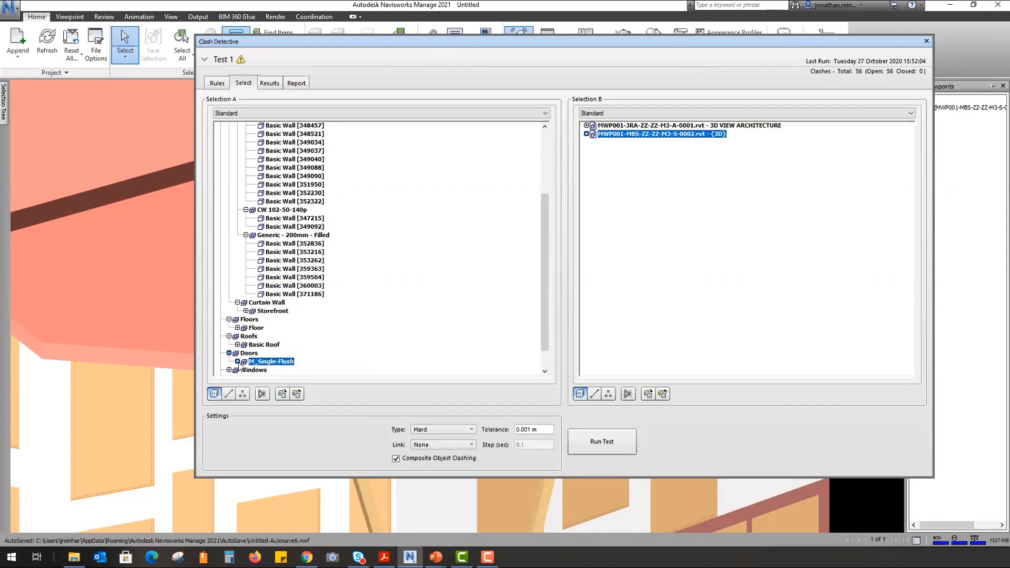
click(237, 362)
scroll(237, 366, down, 3)
scroll(246, 158, up, 7)
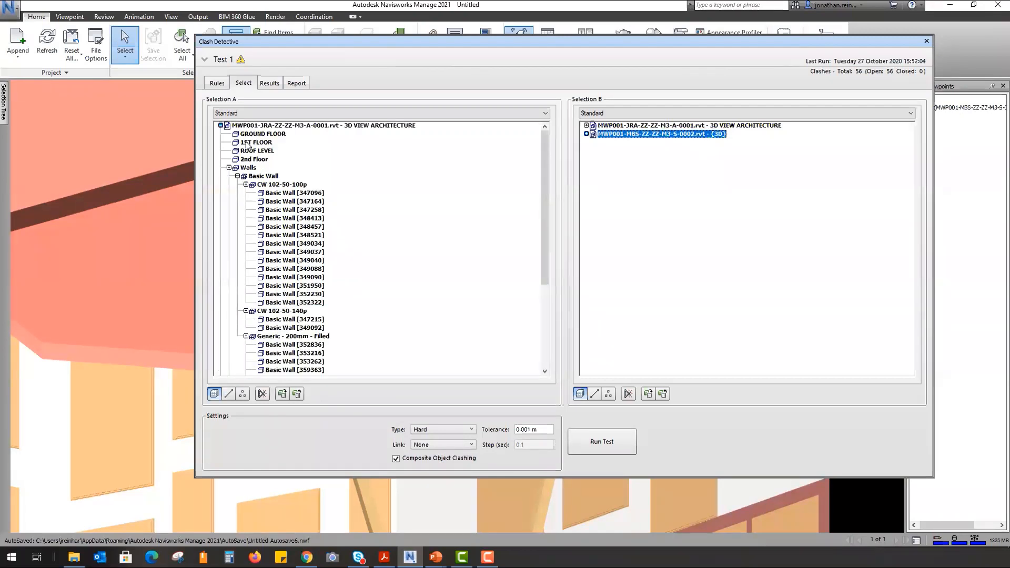
- Switch Selection A's display to Compact, then to Properties
click(260, 114)
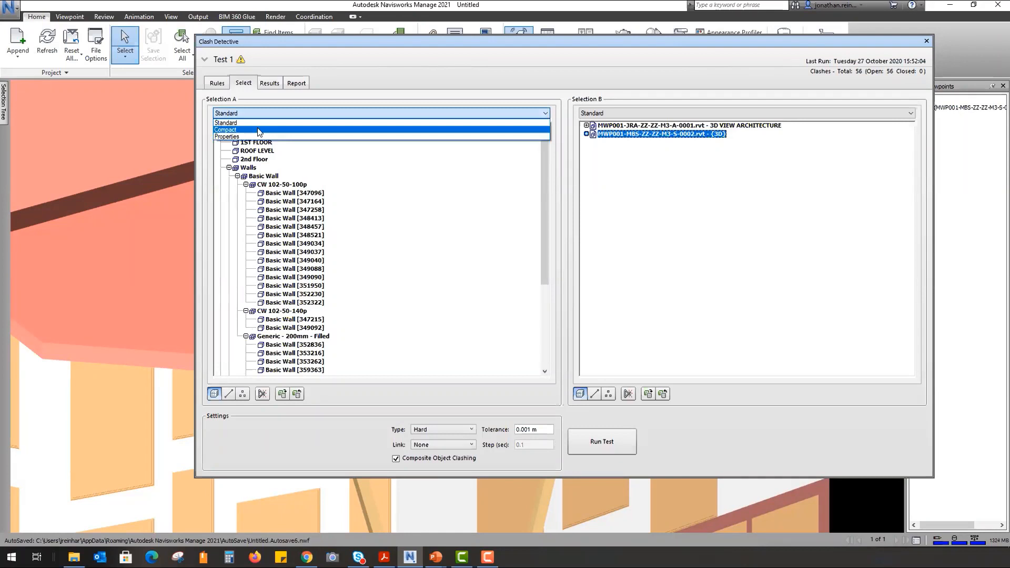
click(258, 129)
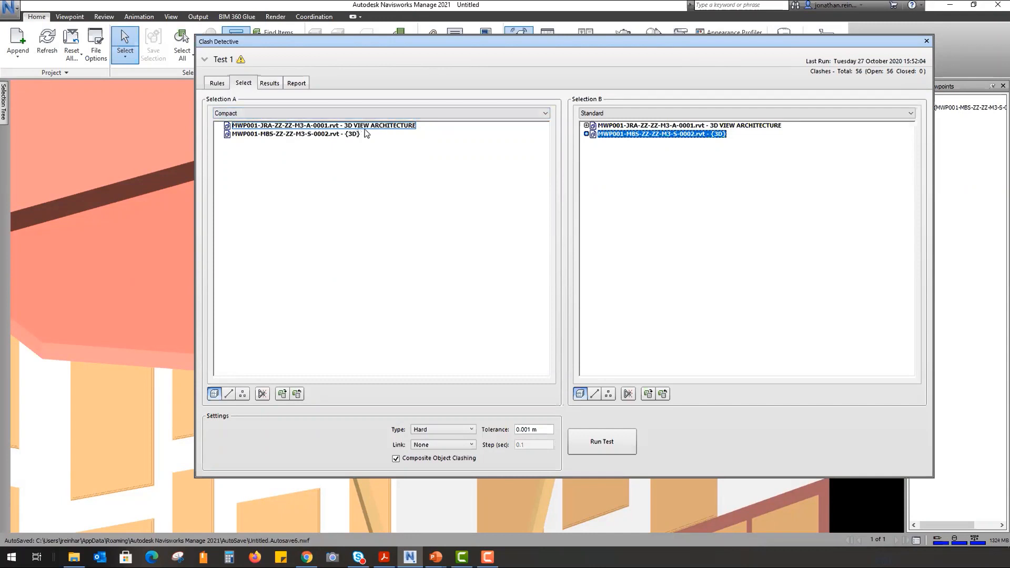
click(264, 113)
click(251, 138)
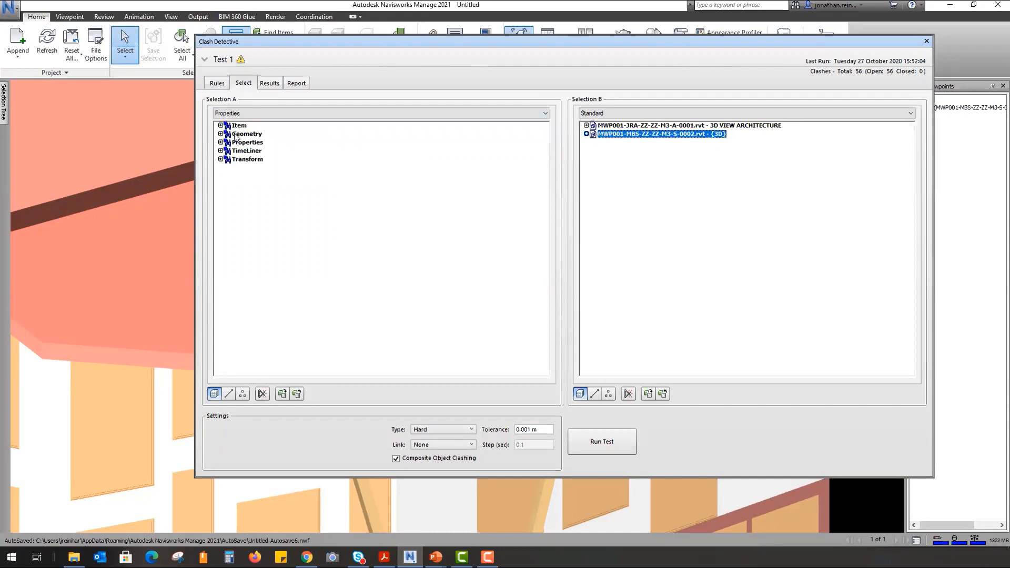
- Expand the Geometry and Properties groups, browse the list, and reopen Selection A's display choices
click(220, 134)
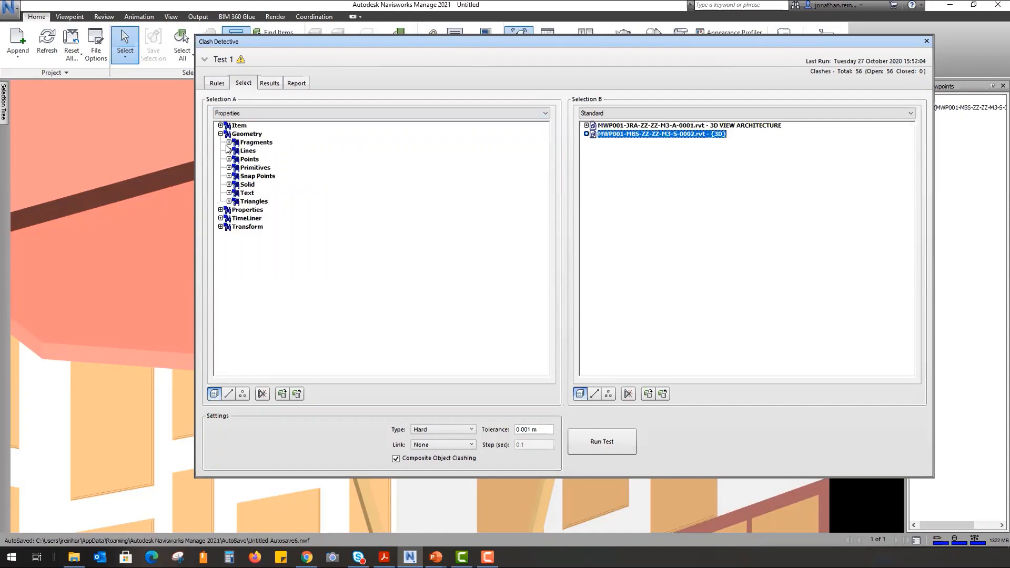
click(220, 209)
scroll(291, 300, down, 15)
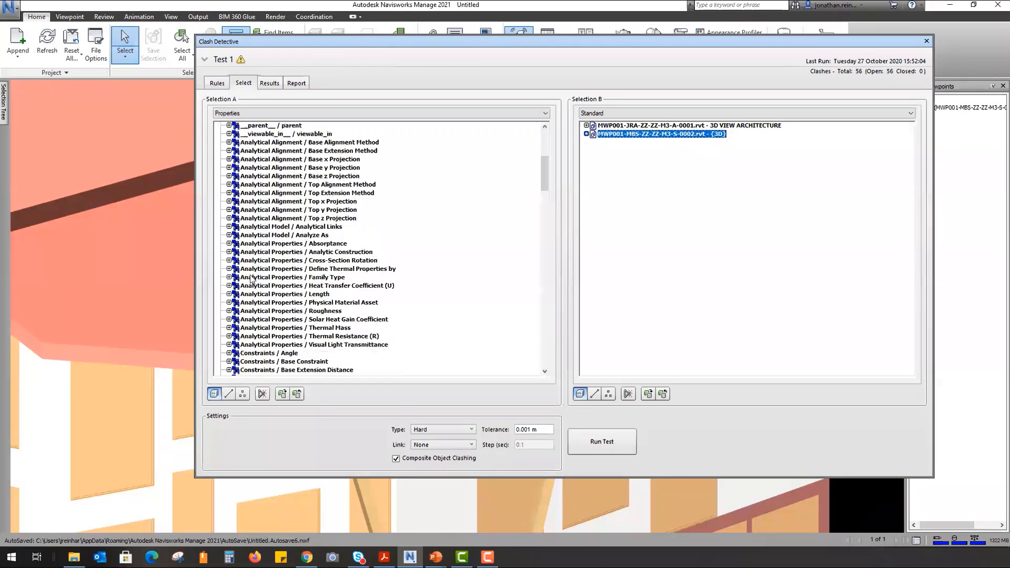
scroll(291, 300, down, 20)
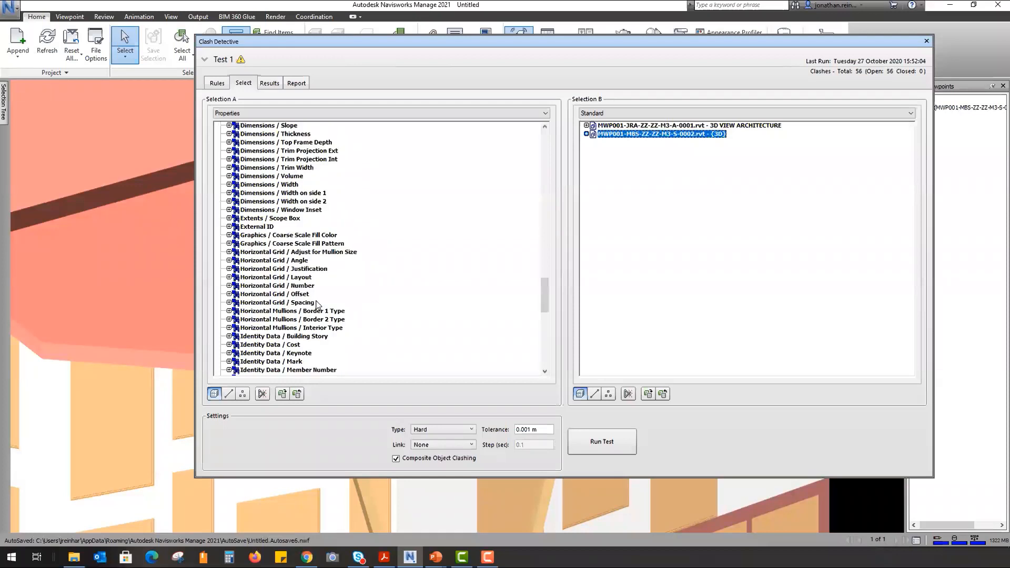
scroll(316, 303, down, 8)
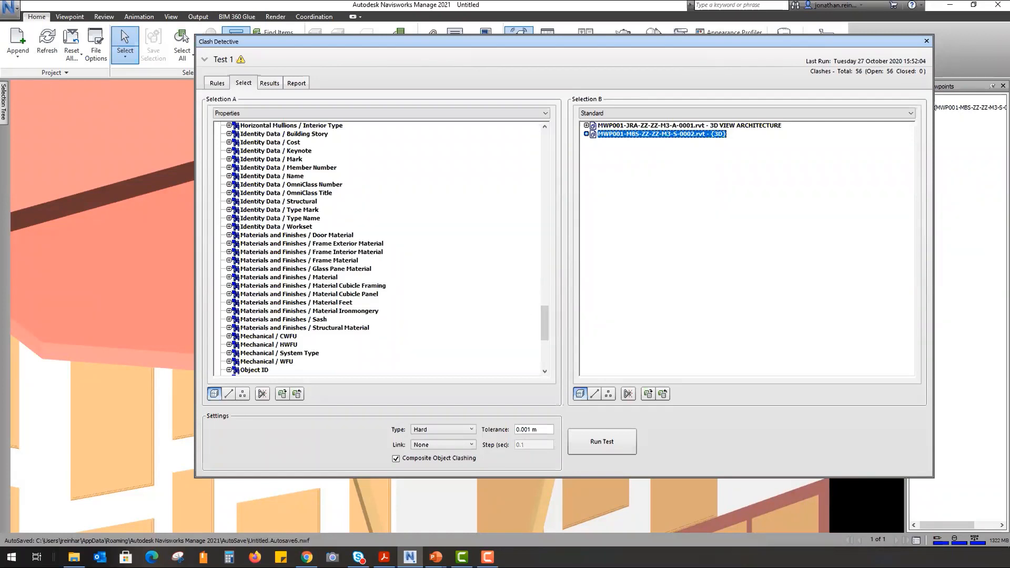
click(283, 113)
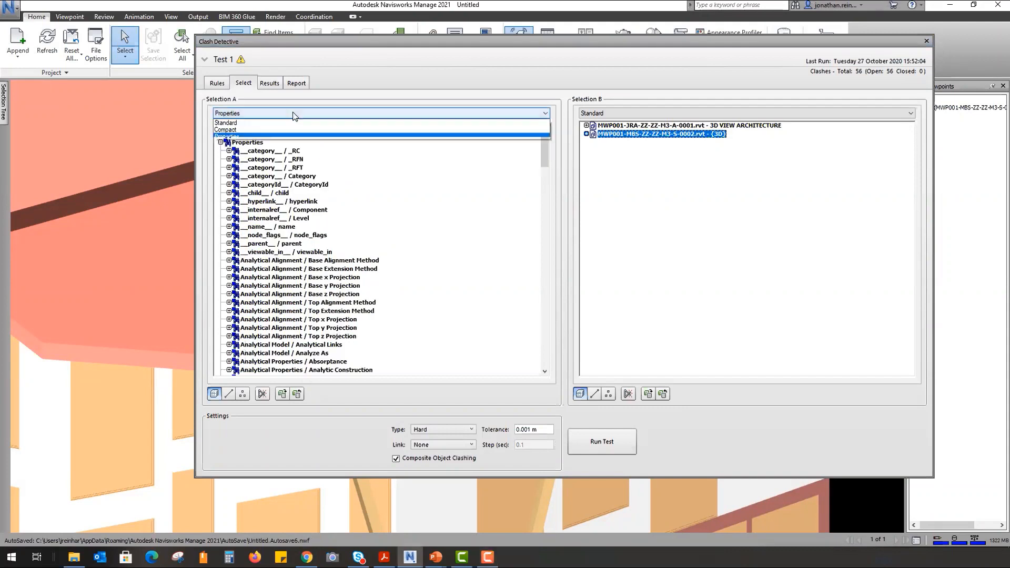
- List Selection A as the Standard tree and pick the architecture .rvt model as its set
click(283, 124)
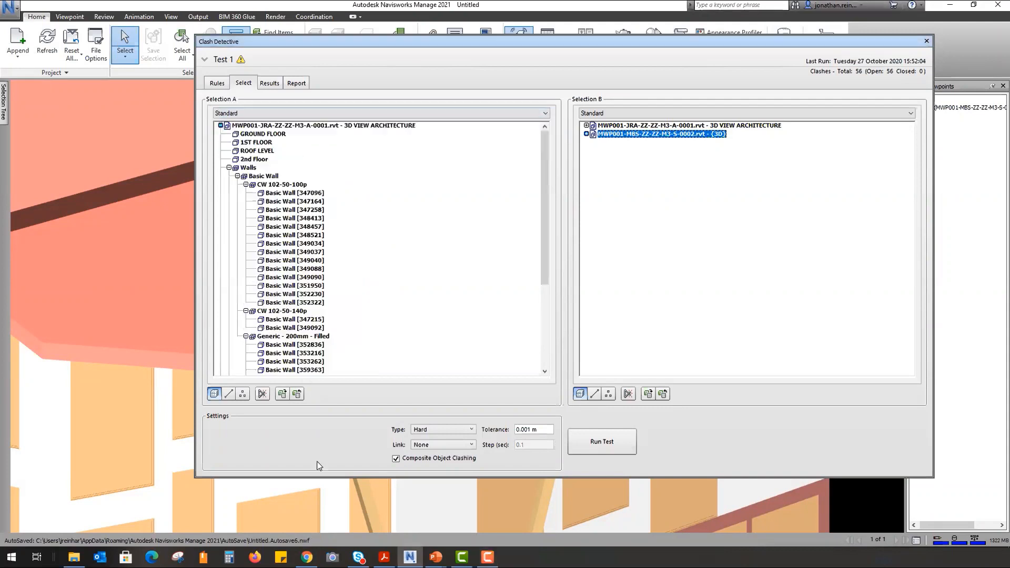
click(220, 125)
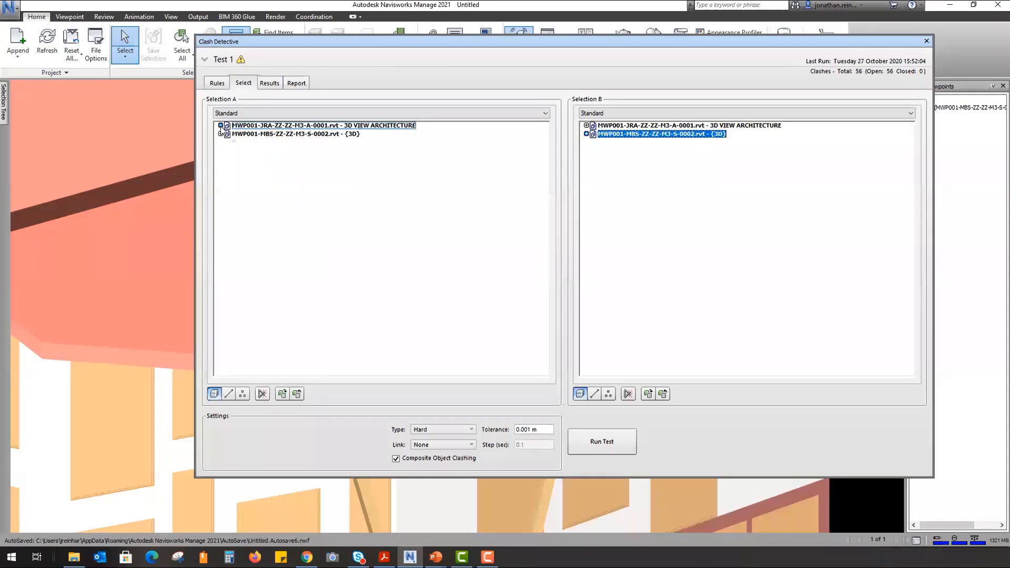
click(253, 125)
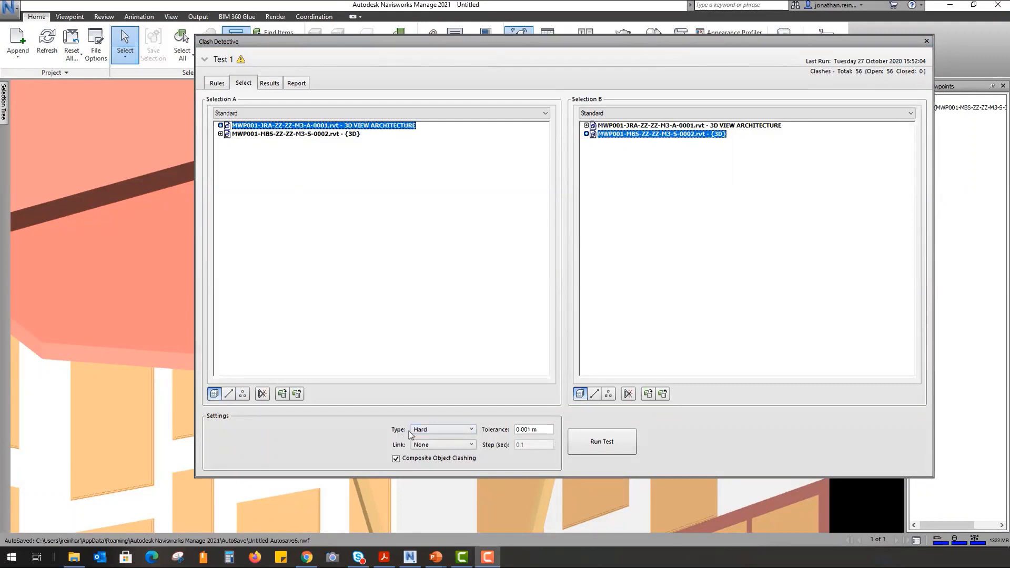
click(430, 428)
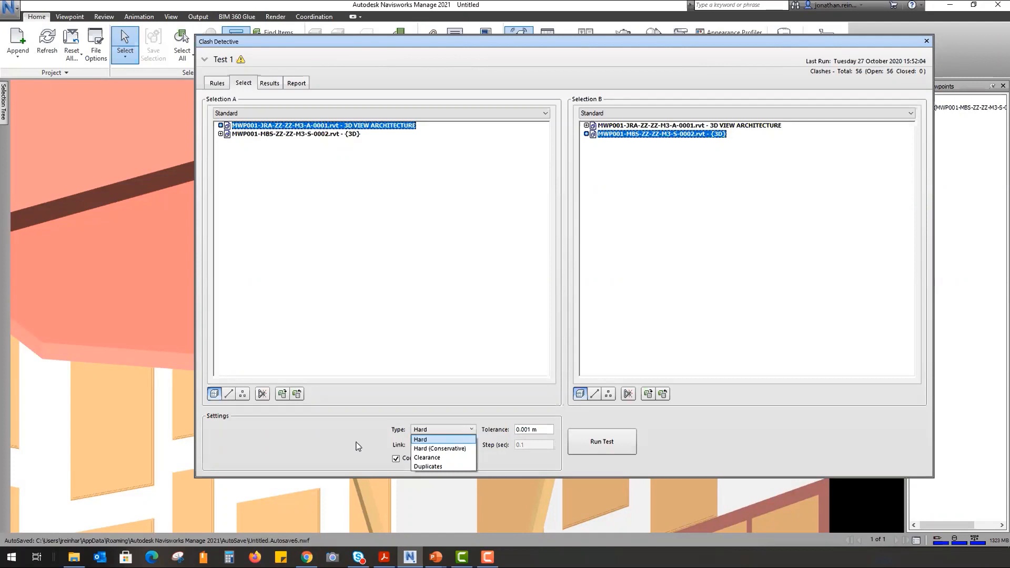
- Change the test type from Clearance to Duplicates and enter a 0.025 m tolerance
click(451, 457)
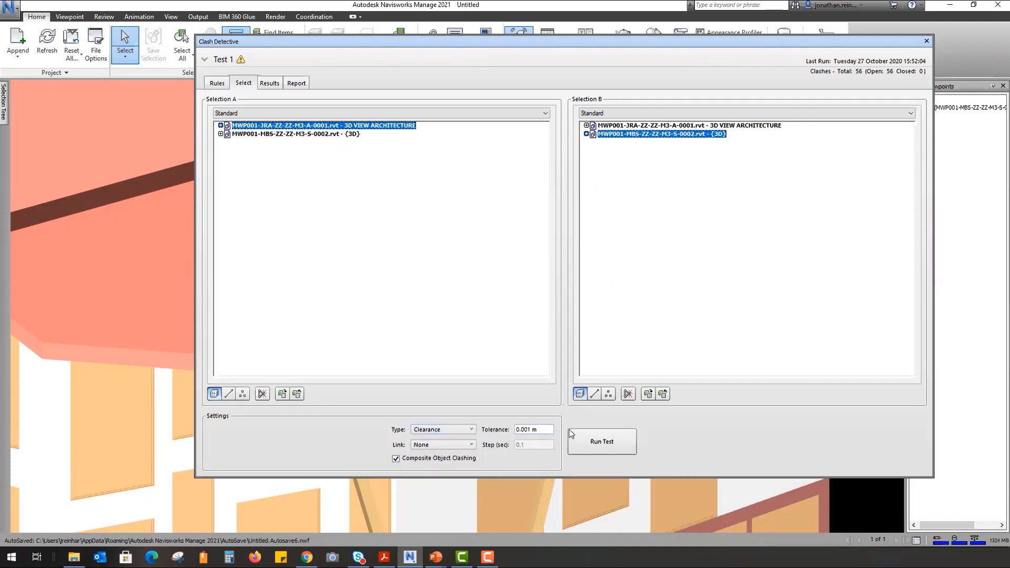
click(442, 430)
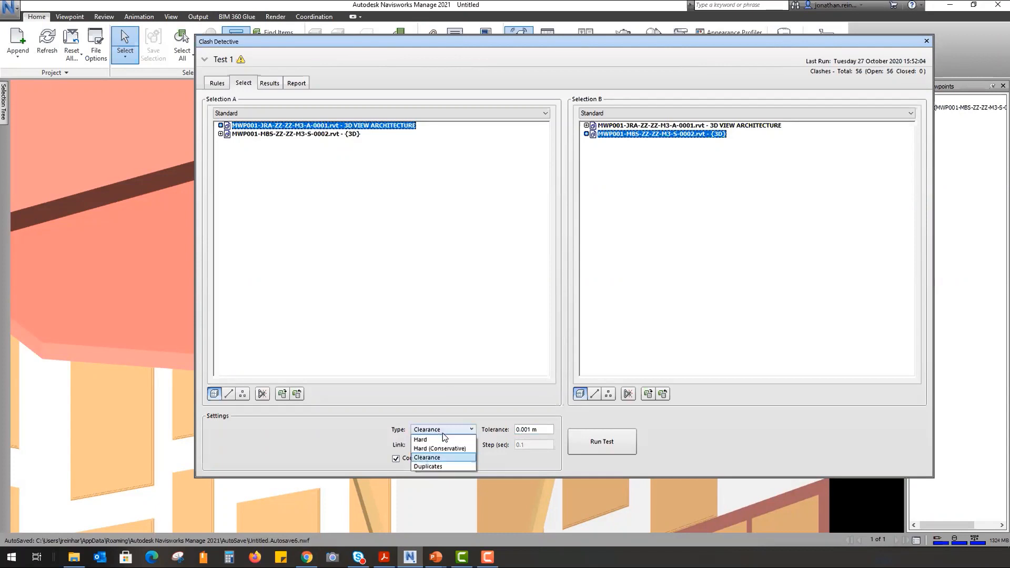
click(436, 466)
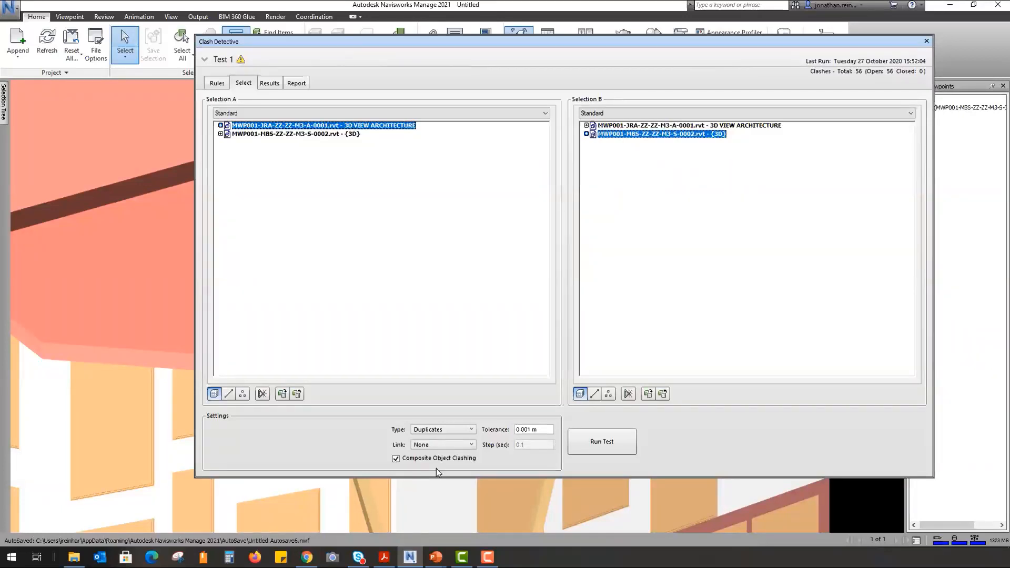
drag(532, 429, 503, 440)
click(530, 431)
text(25)
drag(528, 430, 523, 429)
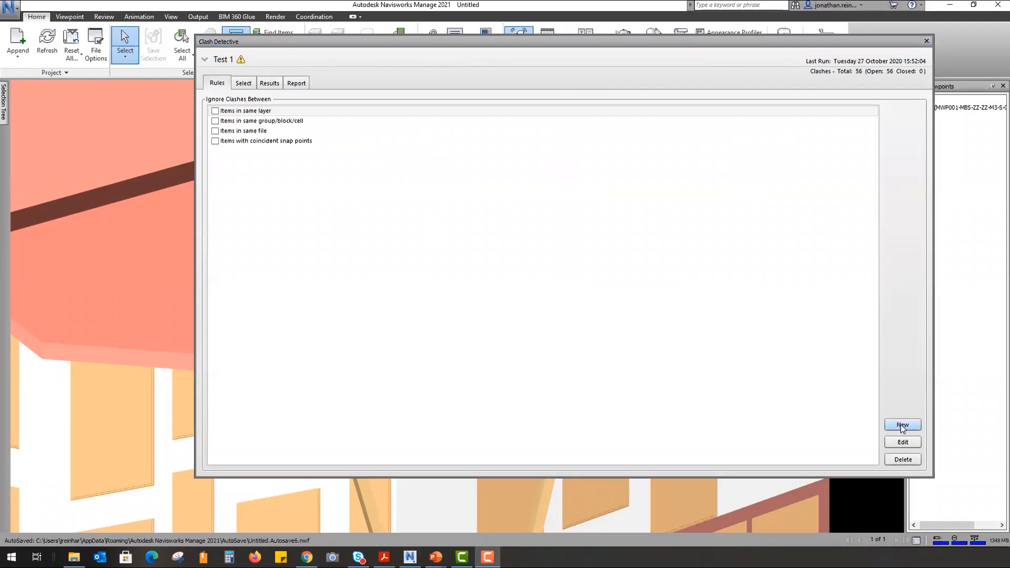
- Start a new clash rule from the Insulation Thickness template
click(902, 424)
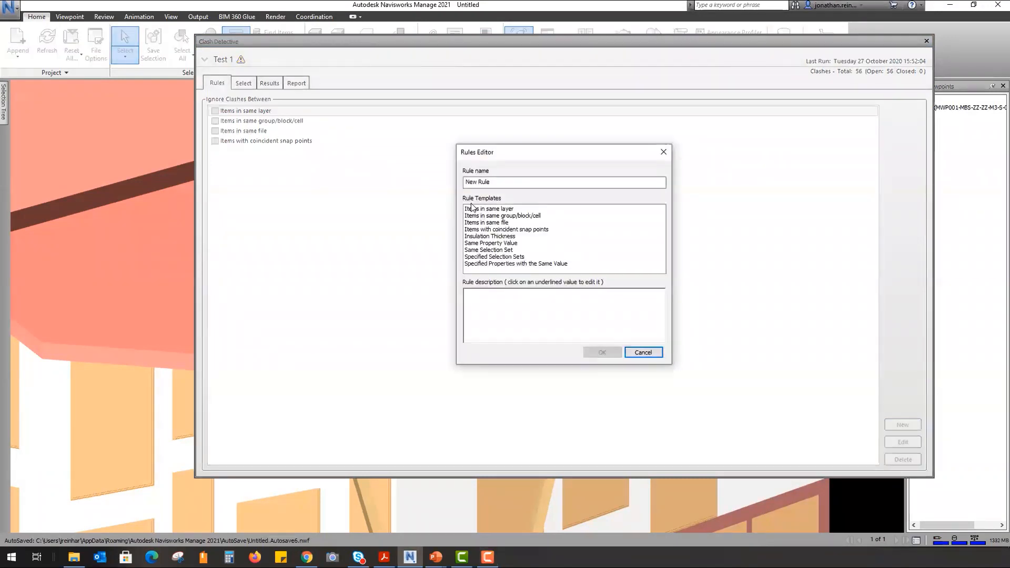
click(482, 237)
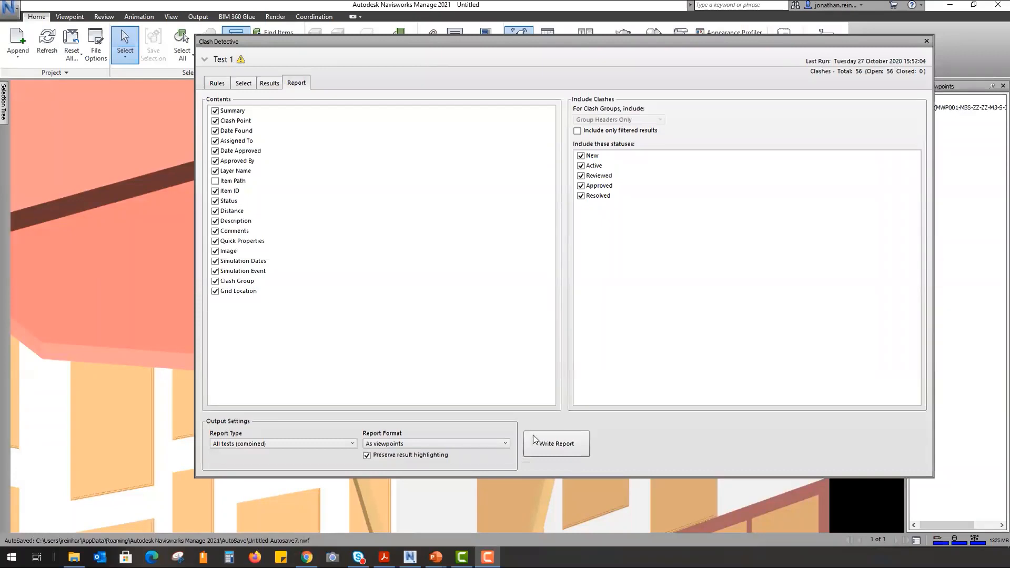
- Write the combined report in As viewpoints format and bring the Untitled.html report into view
click(484, 444)
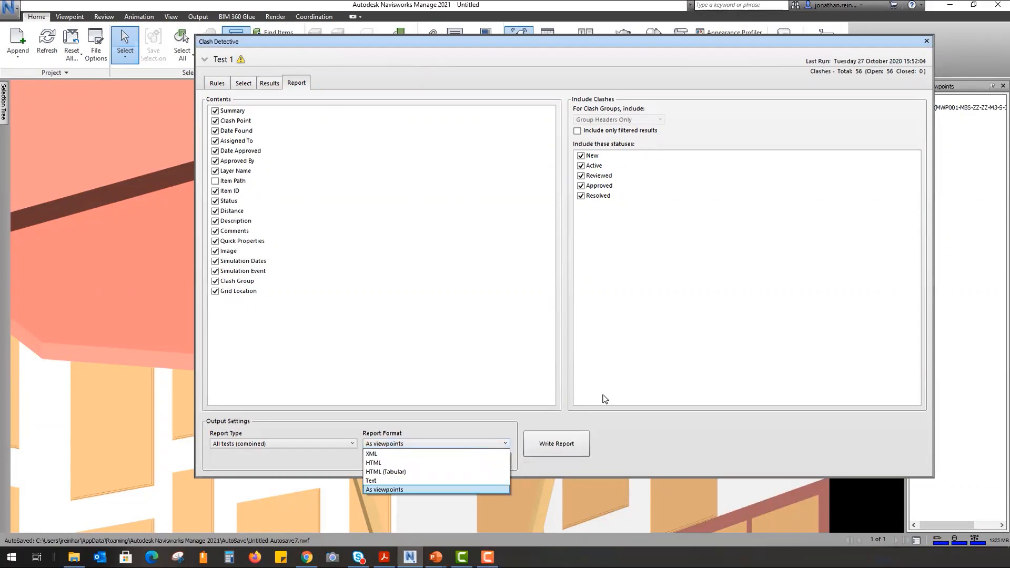
click(693, 439)
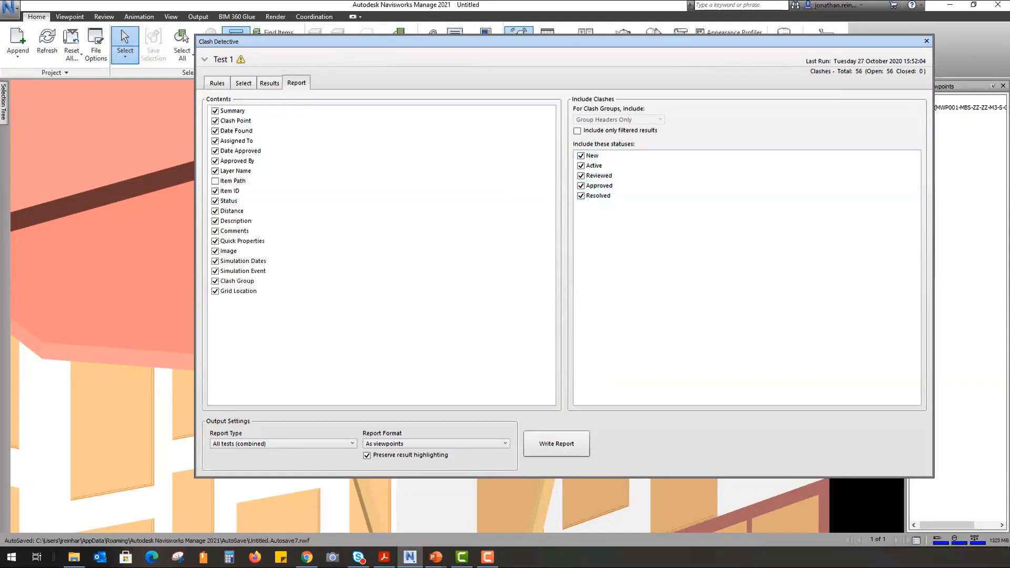
drag(1009, 114, 770, 101)
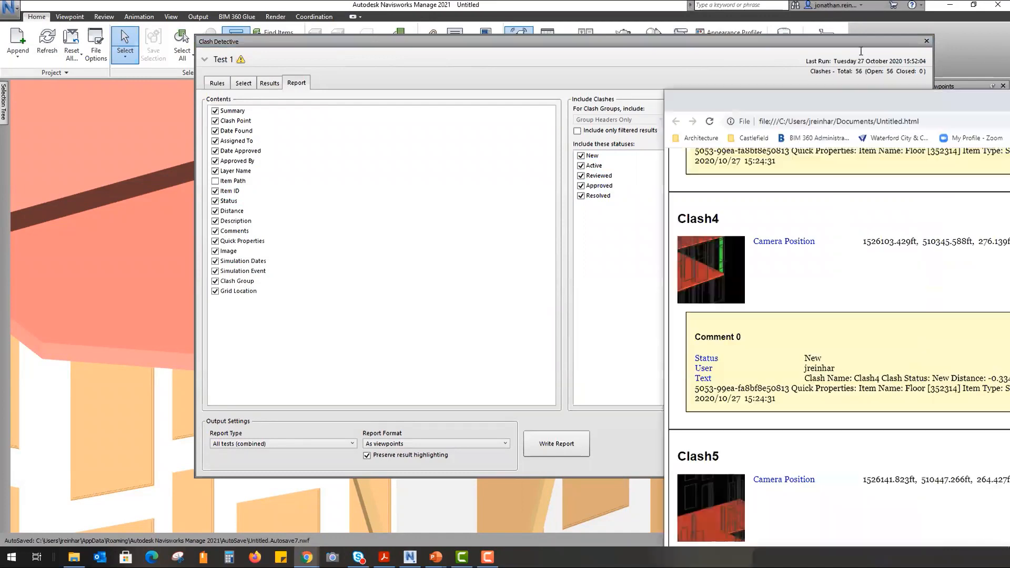
- Enlarge the Chrome report, scroll through Clash4 to Clash11, then minimise the browser
drag(861, 51, 601, 0)
scroll(54, 168, down, 1)
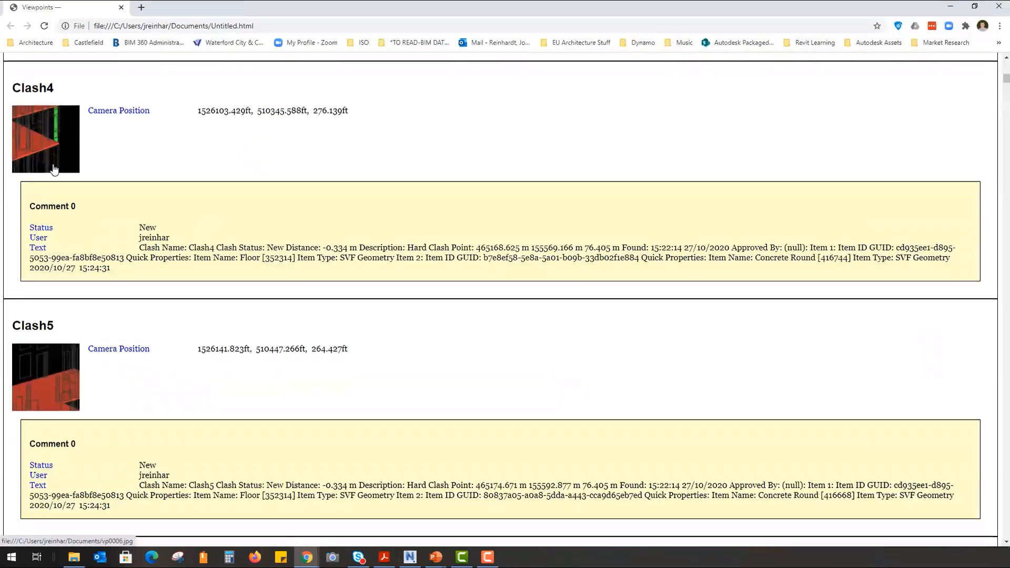
scroll(54, 168, down, 4)
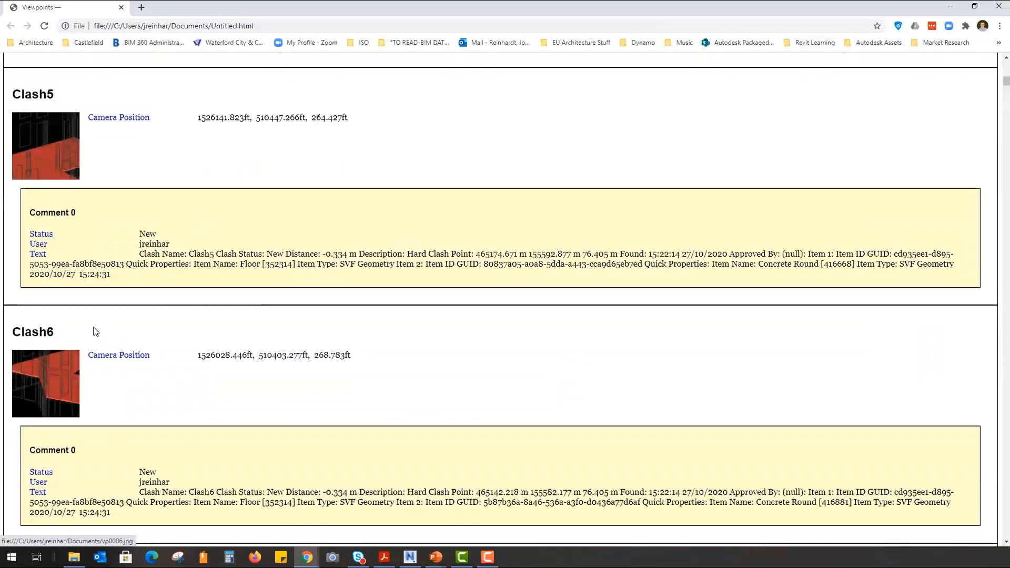
scroll(55, 117, down, 1)
scroll(54, 117, down, 6)
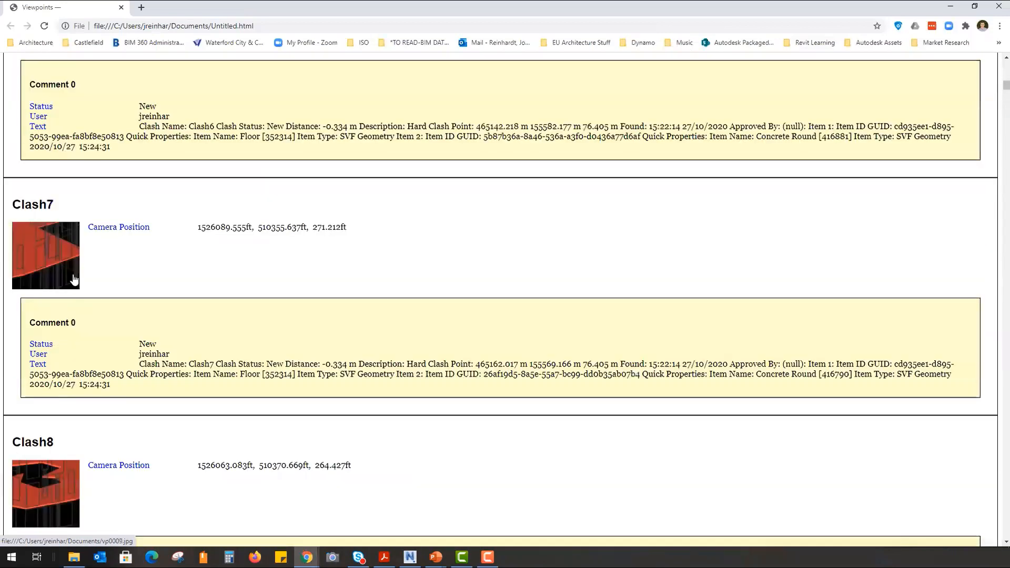
scroll(76, 304, down, 6)
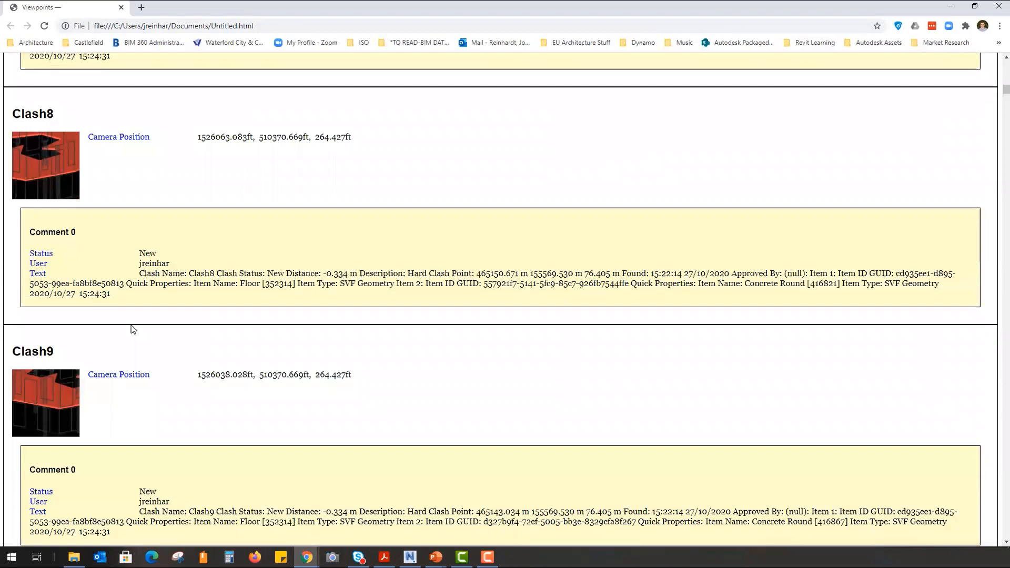
scroll(105, 310, down, 10)
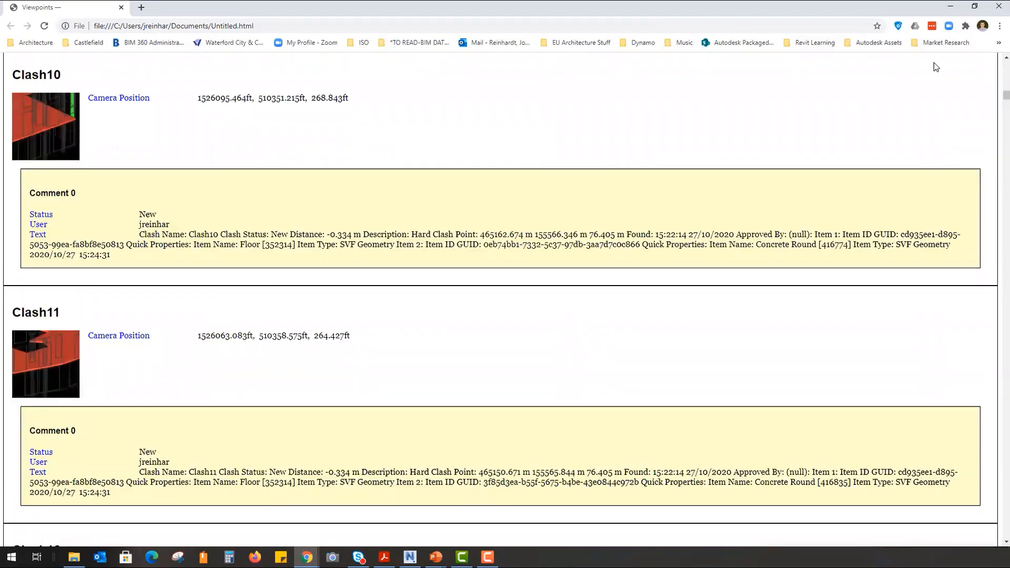
click(950, 9)
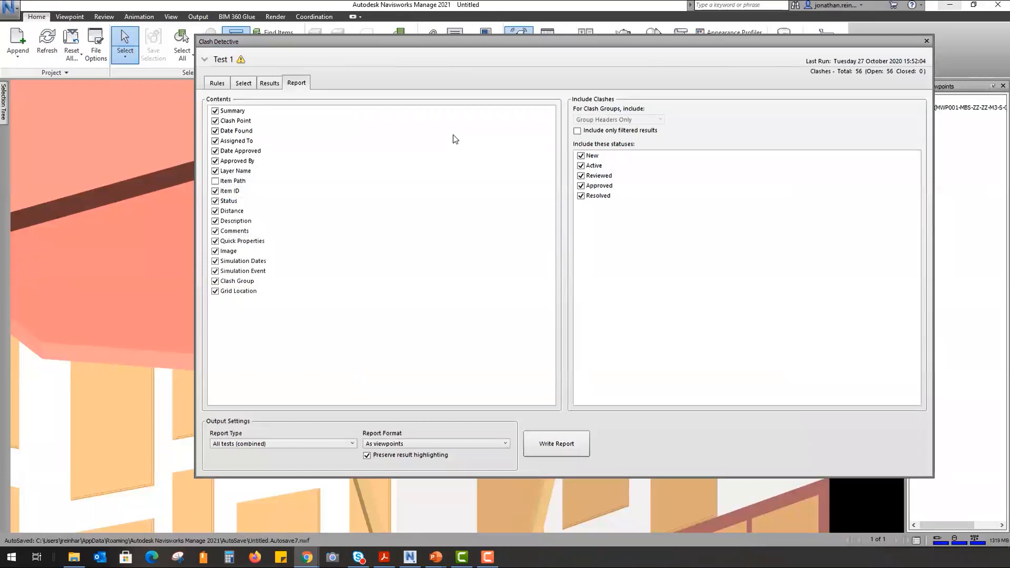
- Add an Approved comment 'This is ok please ignore' to Clash3
click(269, 84)
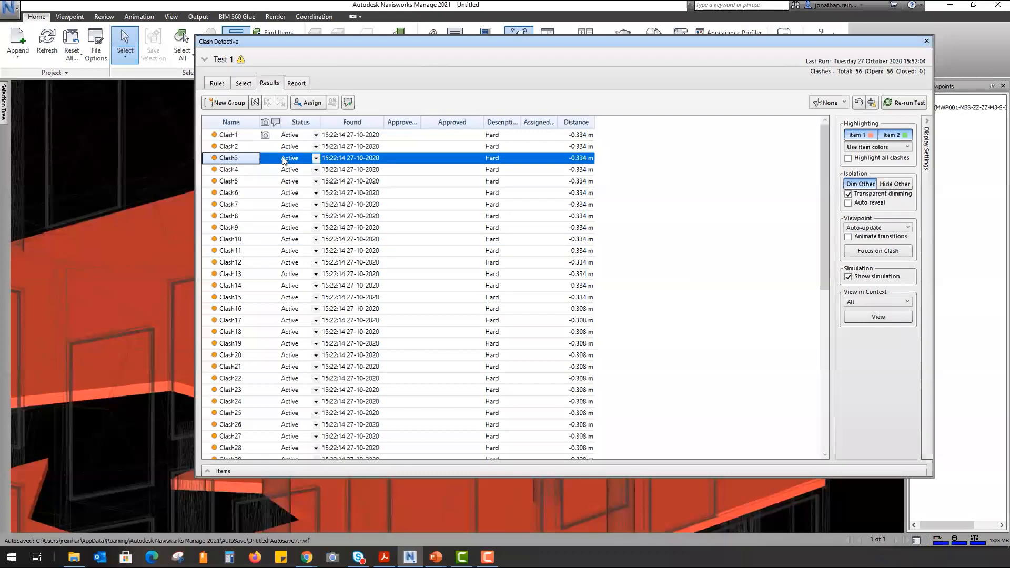
right_click(346, 164)
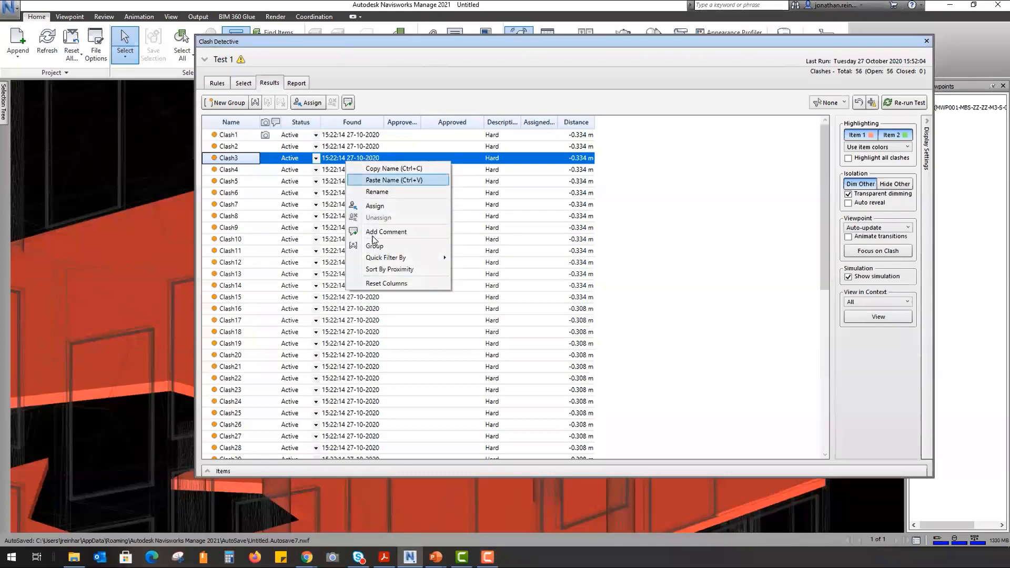
click(384, 232)
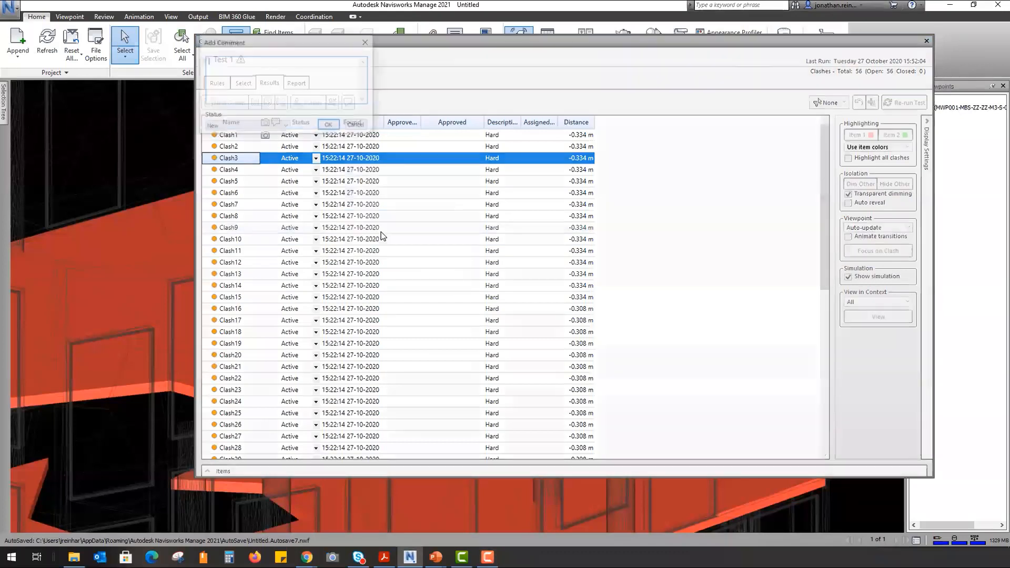
click(283, 126)
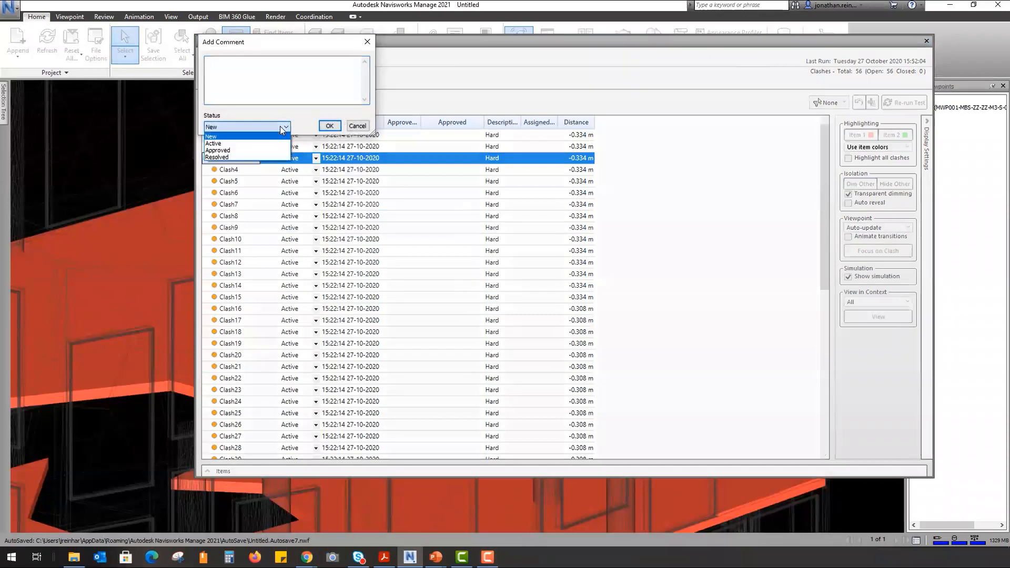
click(242, 156)
click(245, 127)
click(242, 150)
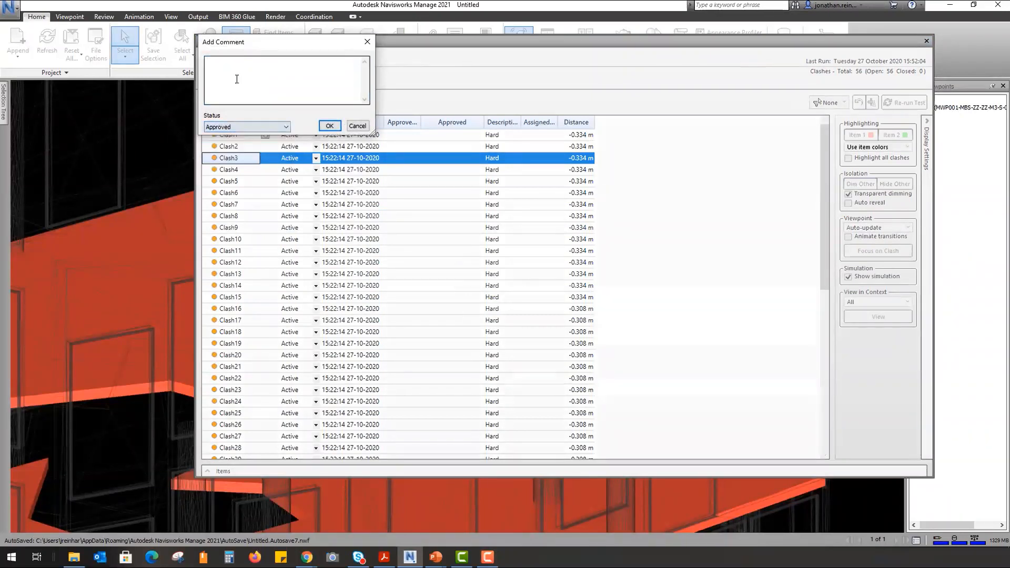
click(236, 78)
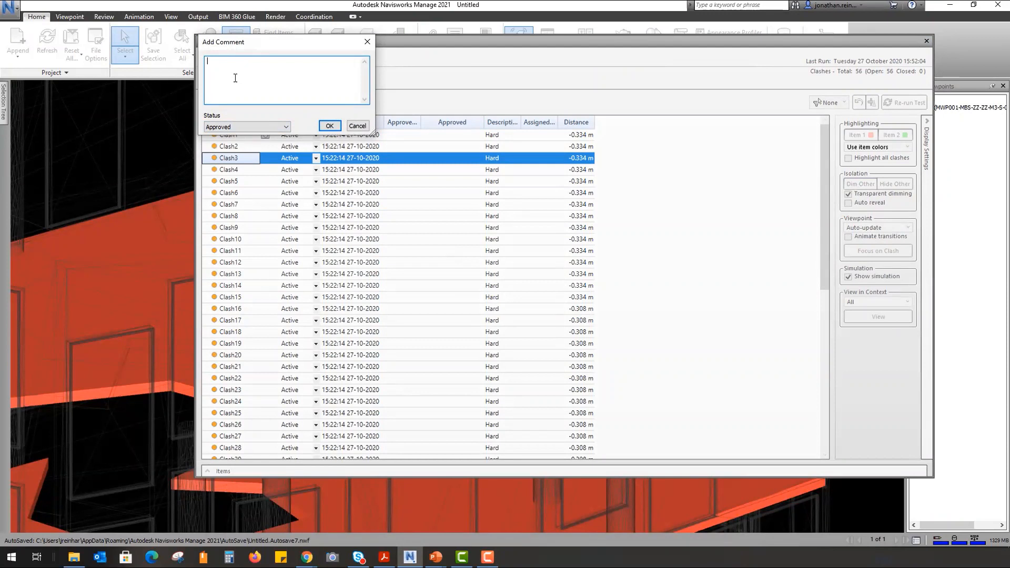
text(This is ok please ignore)
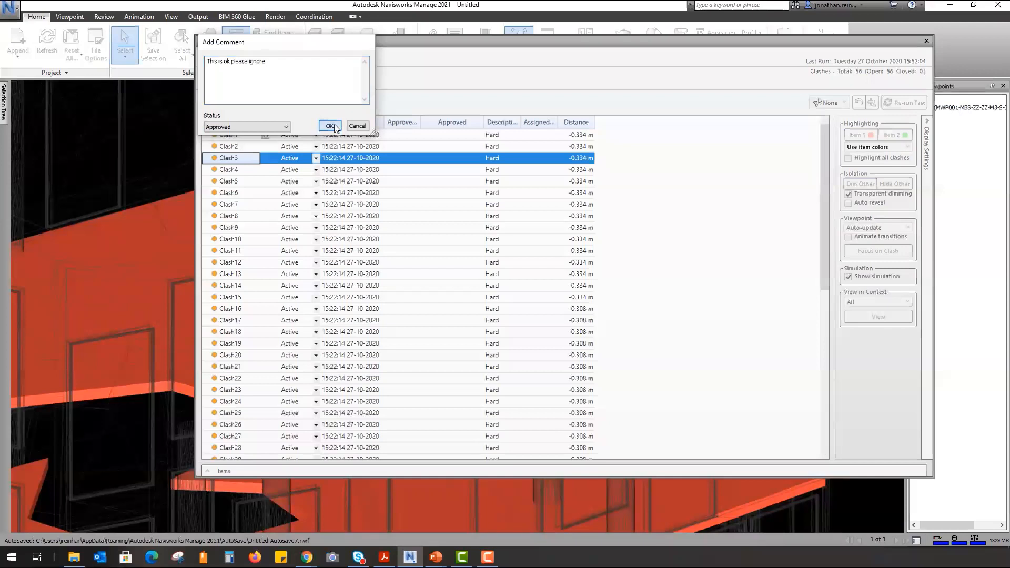
click(330, 126)
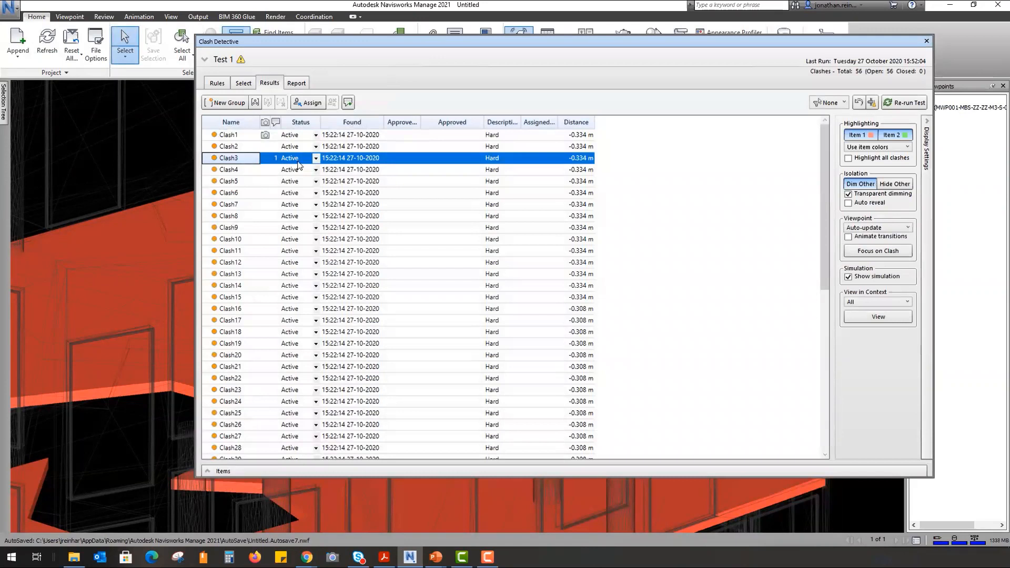
- Widen the results window and set Clash3's status to Approved
click(315, 158)
click(316, 159)
drag(189, 122, 73, 123)
click(200, 158)
click(190, 194)
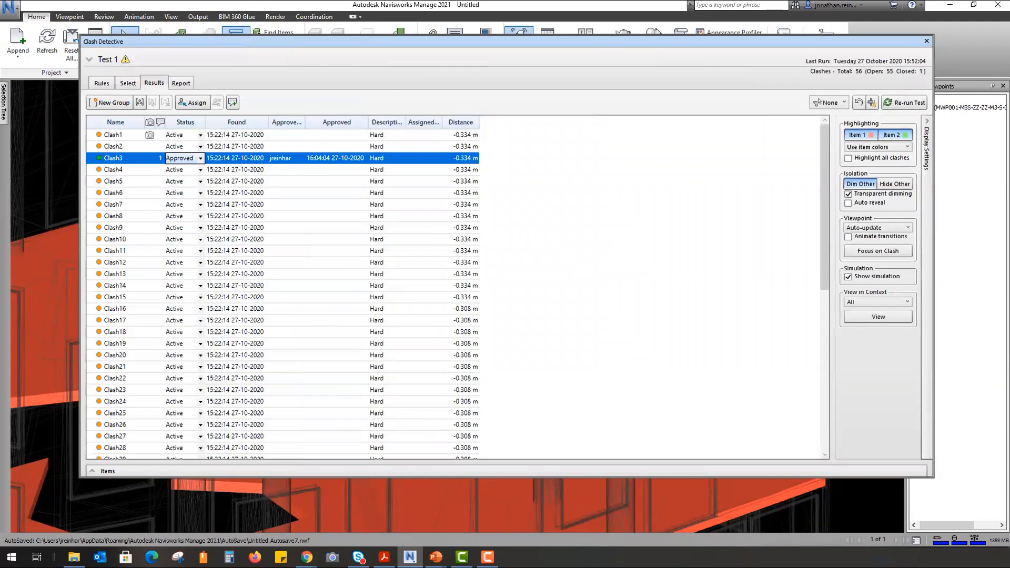
- Select Clash4 in the results and dock the Clash Detective window beside the model
key(alt+Tab)
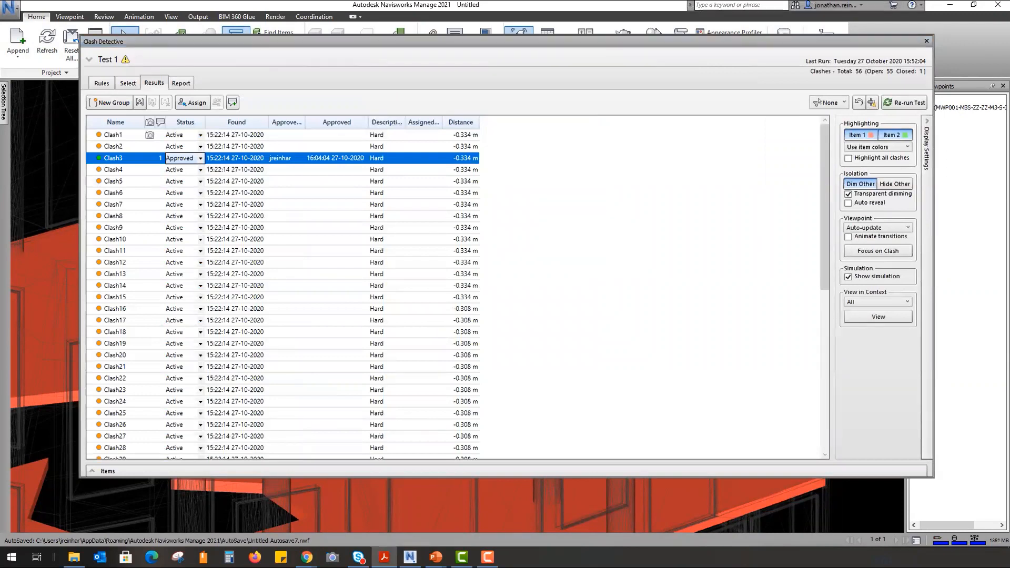
key(alt+Tab)
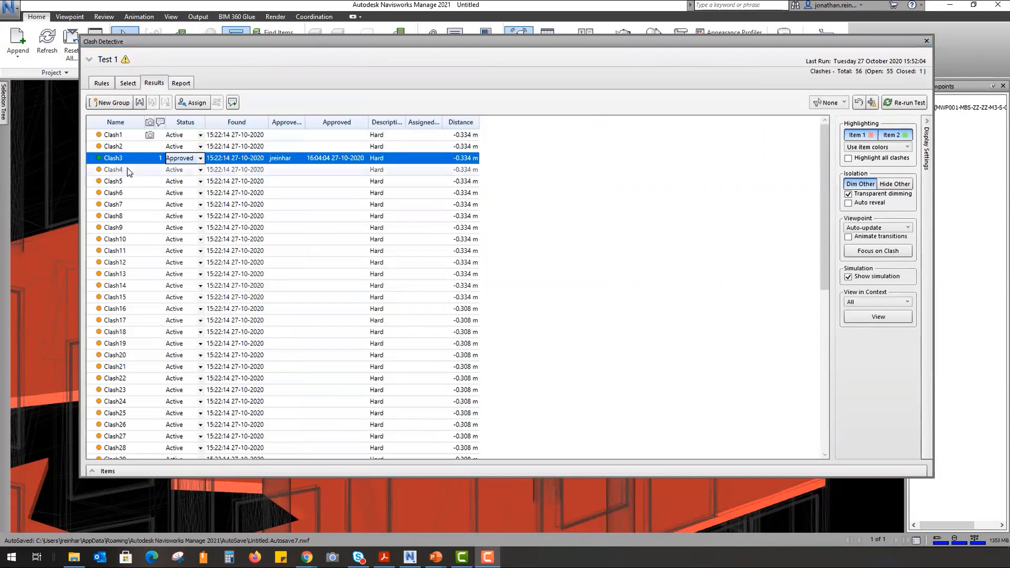
key(alt+Tab)
key(Down)
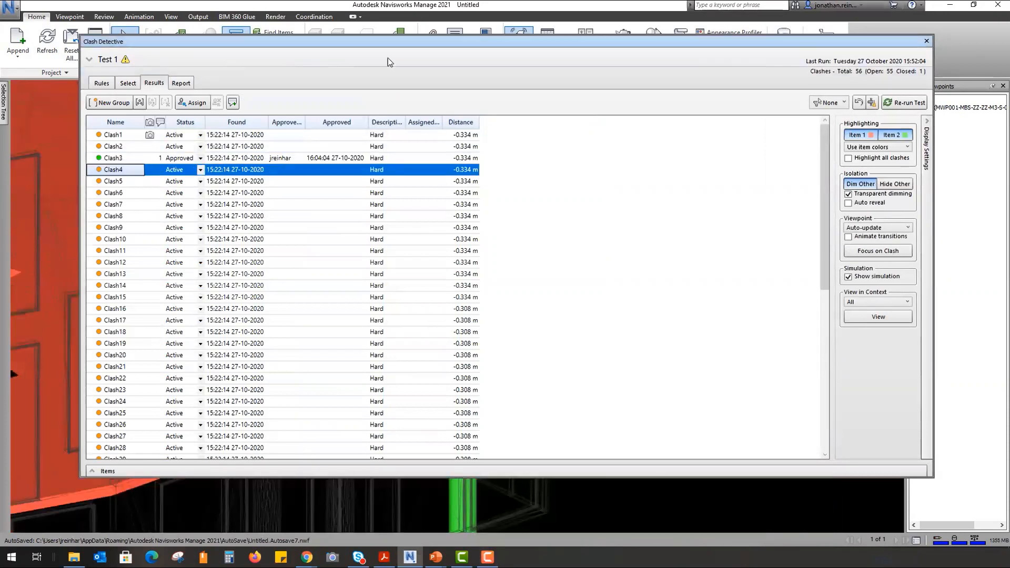
drag(388, 58, 579, 85)
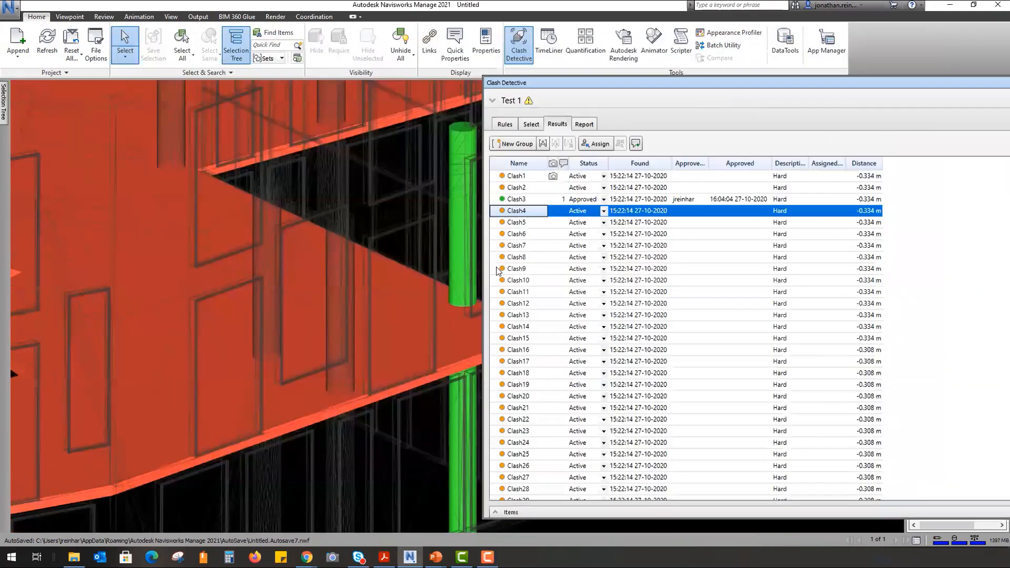
- Assign Clash4 to the team member, with the note 'Please create ope in arch. floor'
click(596, 143)
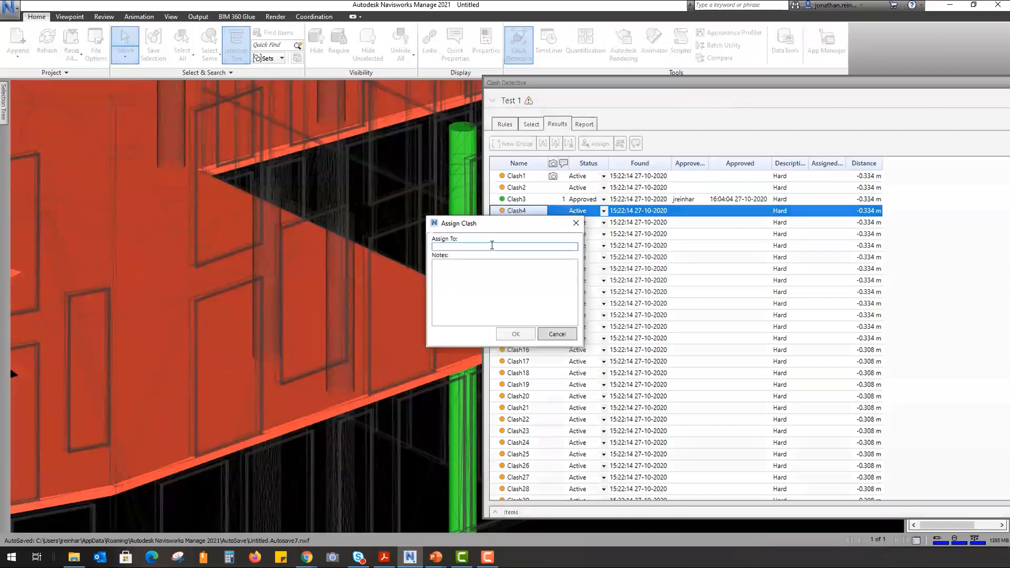
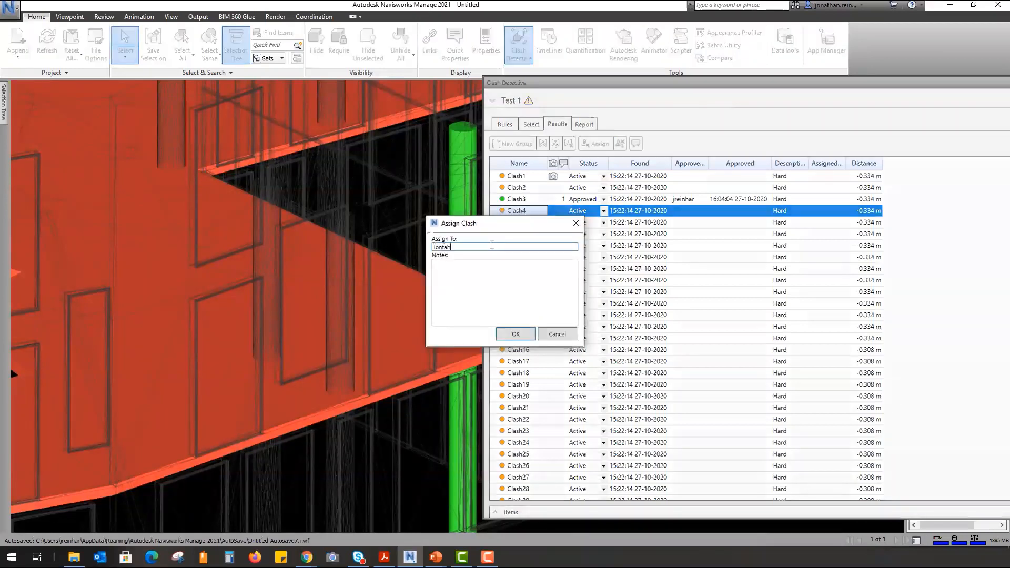
click(484, 268)
text(Please create op)
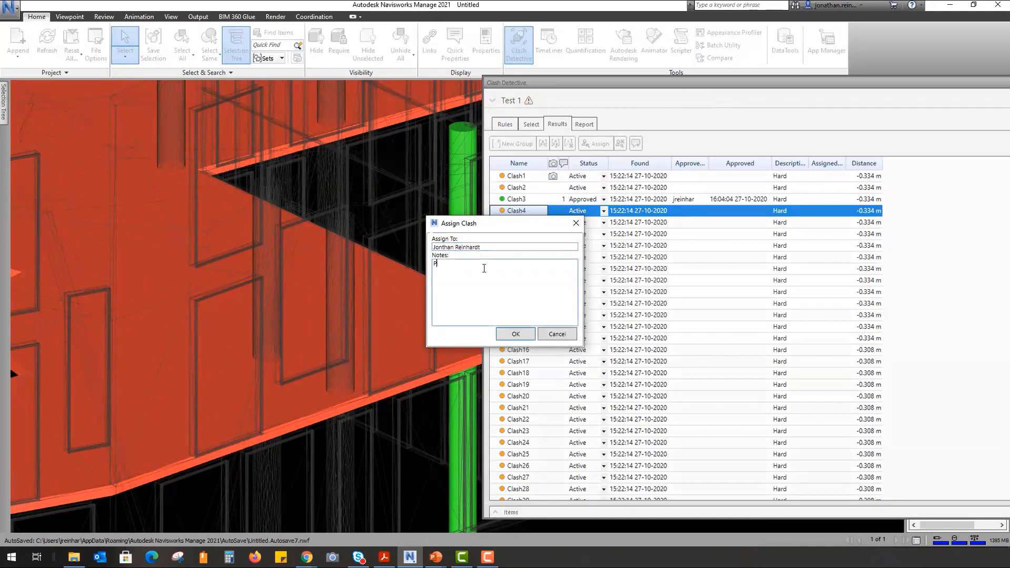
text(e in arch. floor.)
click(511, 334)
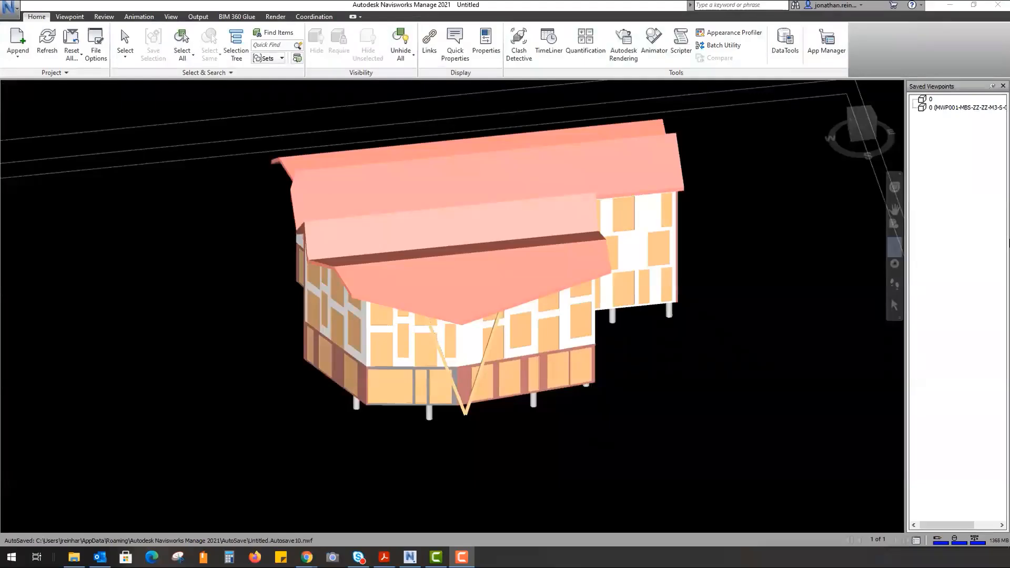
- Open TimeLiner and orbit the 3D view to frame the whole house
click(549, 40)
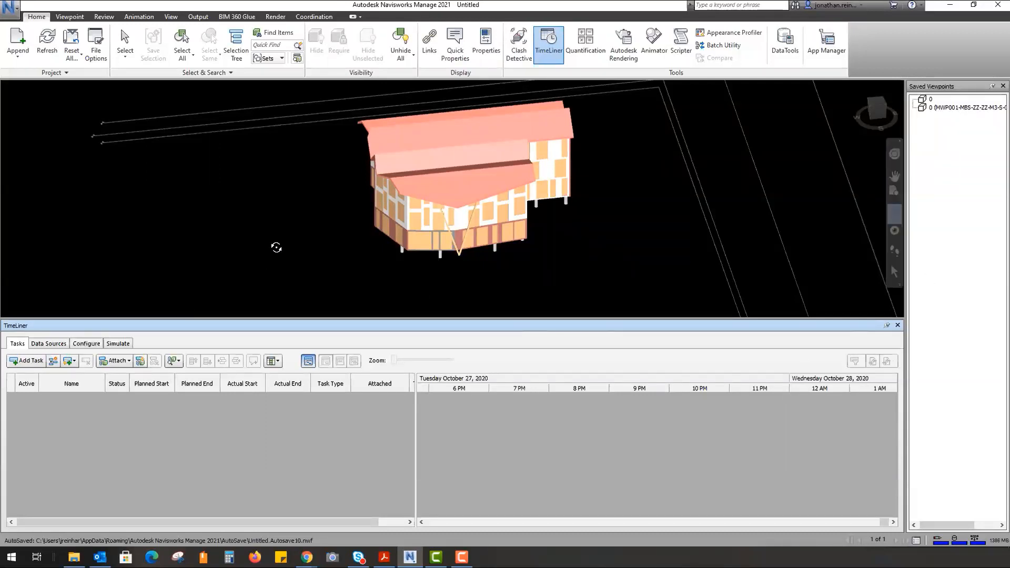
drag(298, 223, 316, 235)
middle_drag(331, 240, 345, 278)
drag(273, 250, 276, 254)
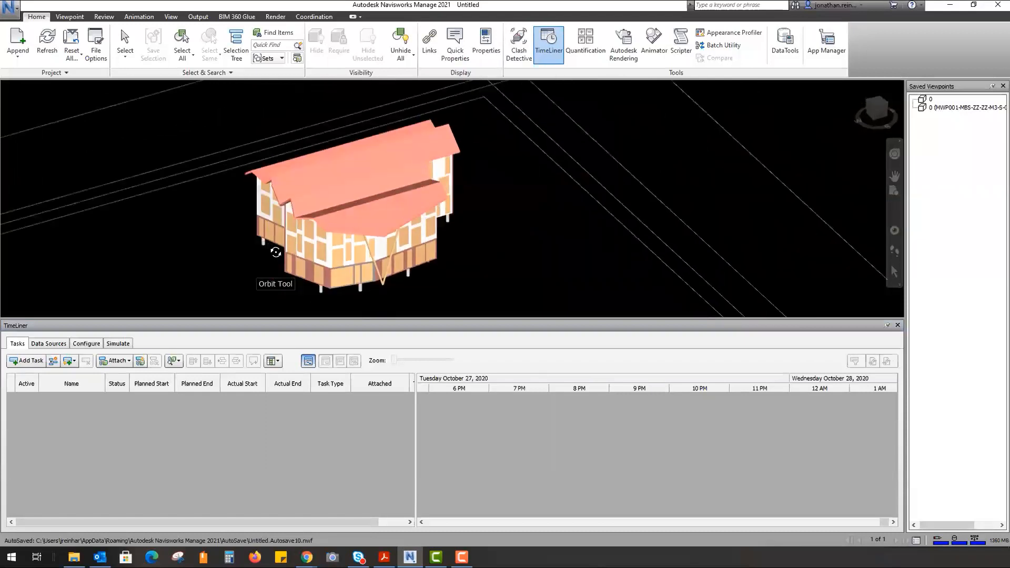
- Add a task named GF SLAB with planned start and end of 27/10/2020
click(23, 360)
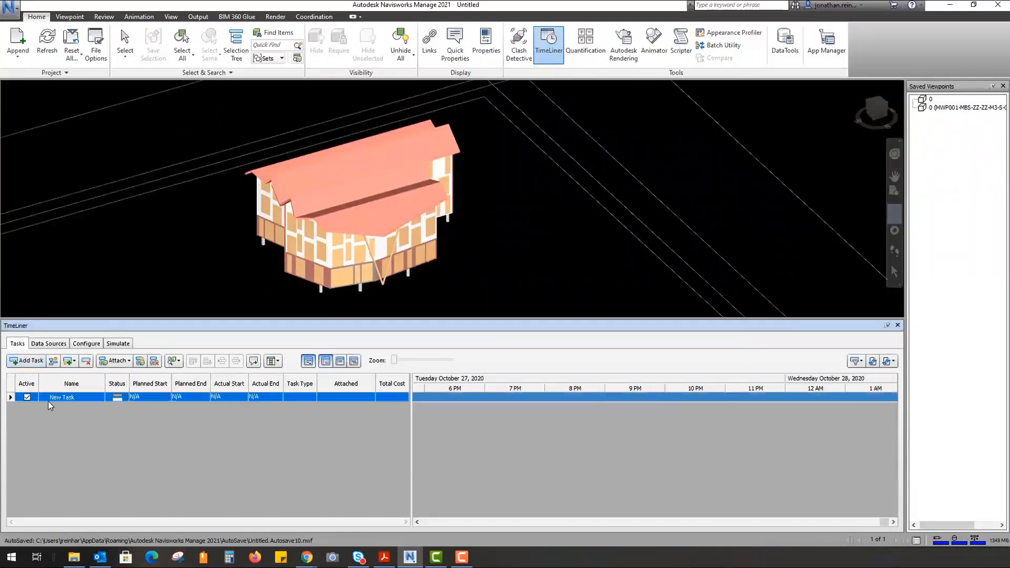
click(88, 397)
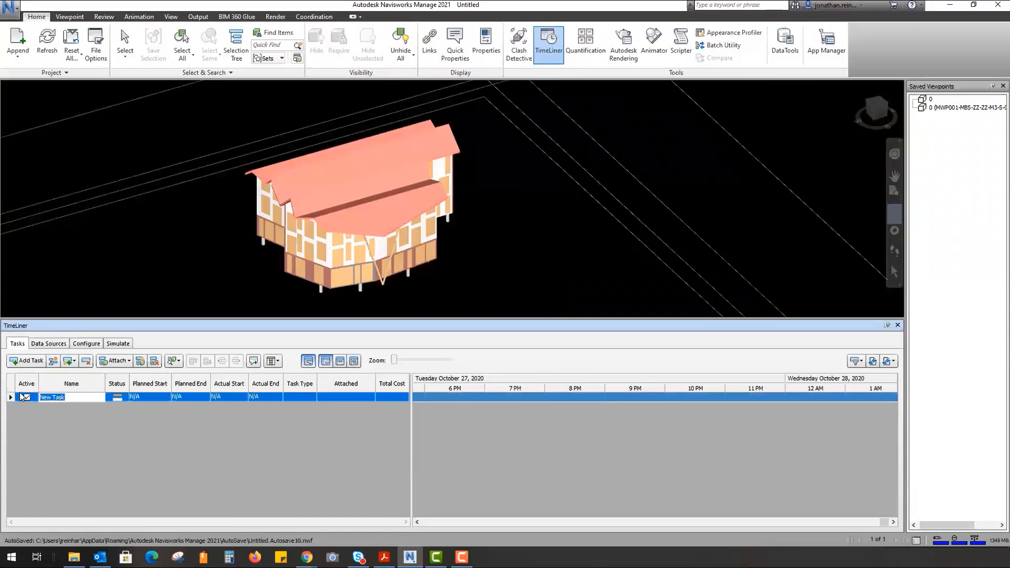
text(GF SLAB)
click(153, 462)
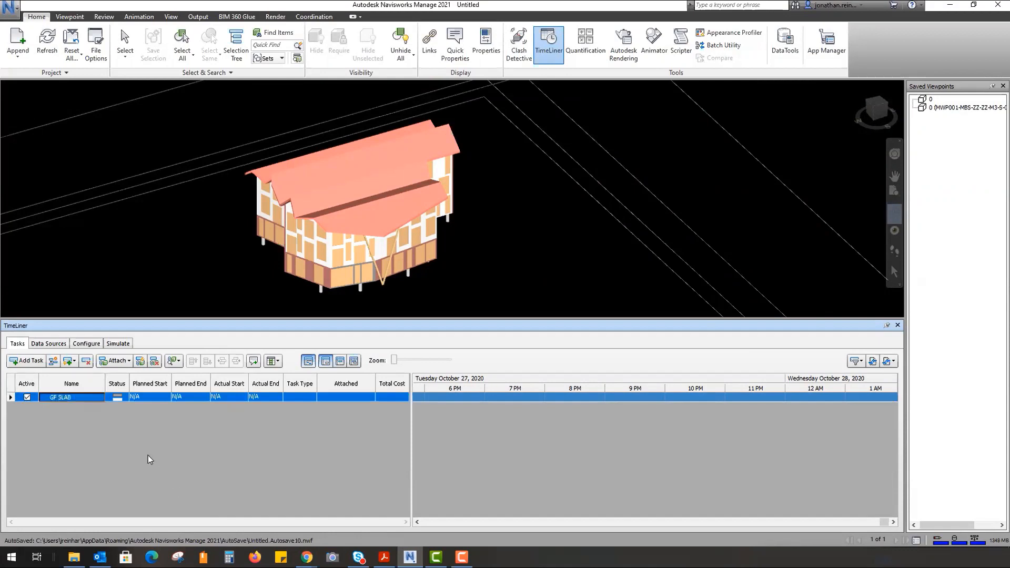
click(166, 398)
click(206, 397)
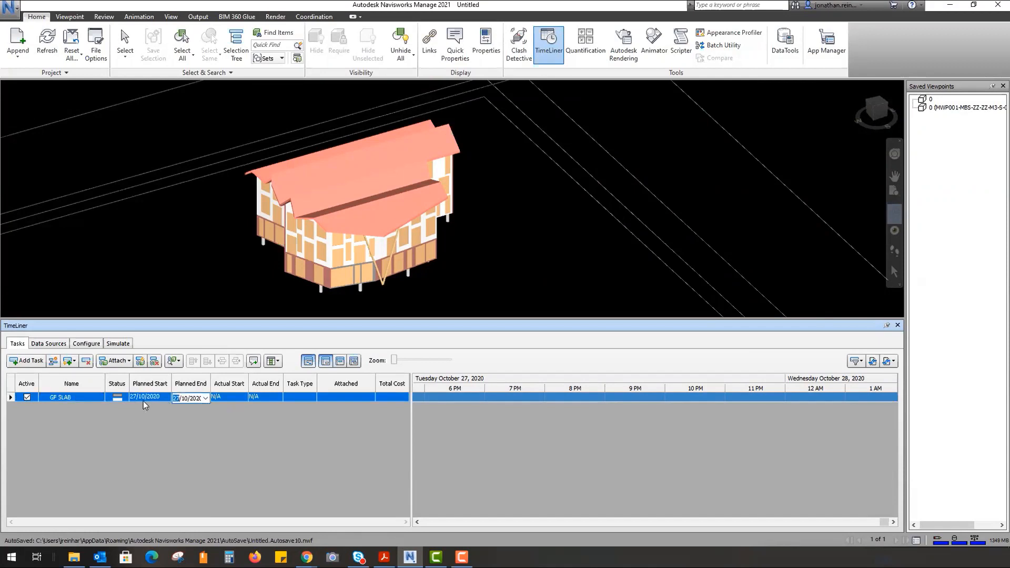
click(78, 424)
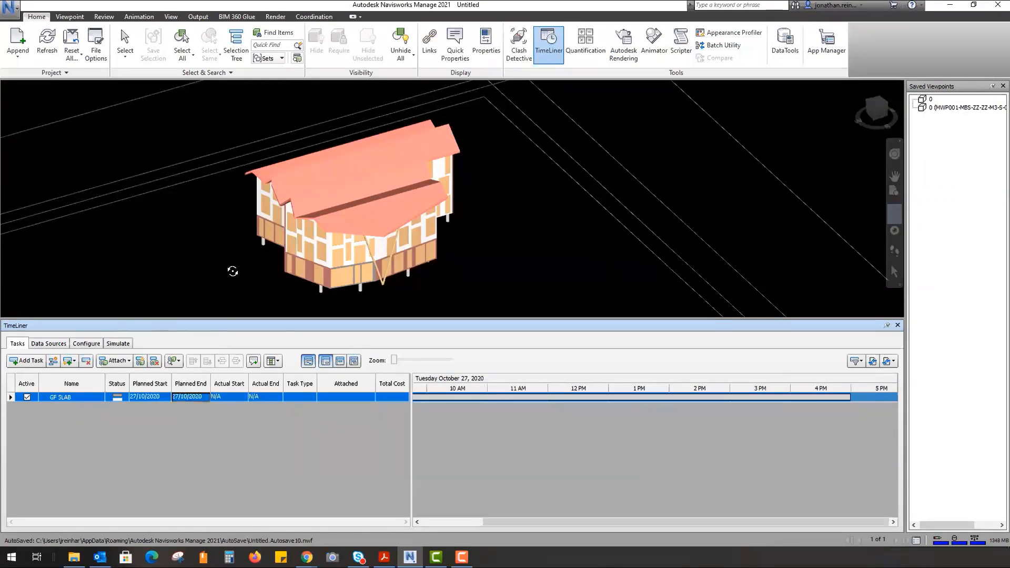
- Select the ground-floor slab in the model and attach it to the GF SLAB task
shift+middle_drag(255, 278, 255, 268)
middle_drag(327, 221, 315, 256)
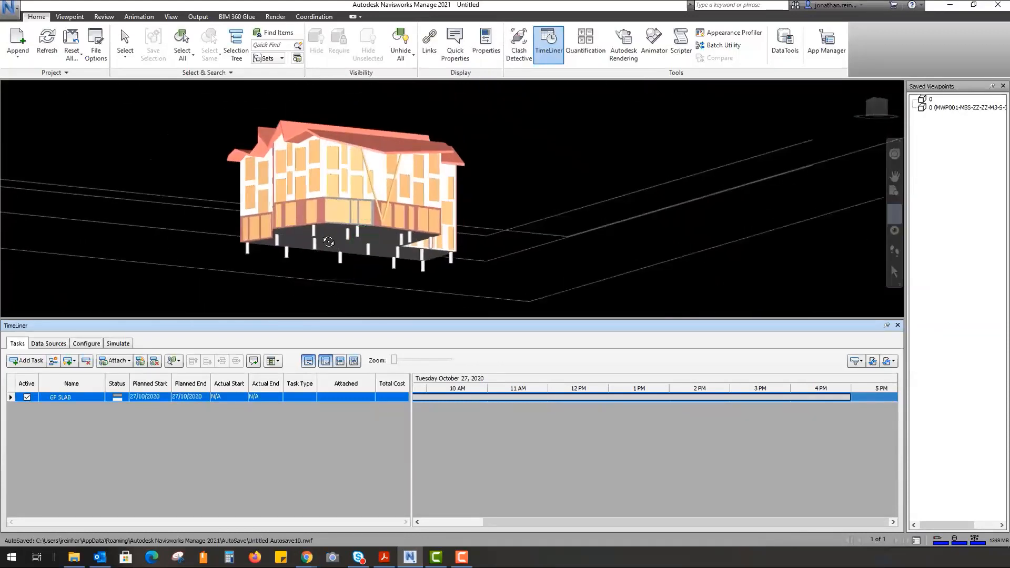
scroll(328, 243, up, 2)
click(74, 399)
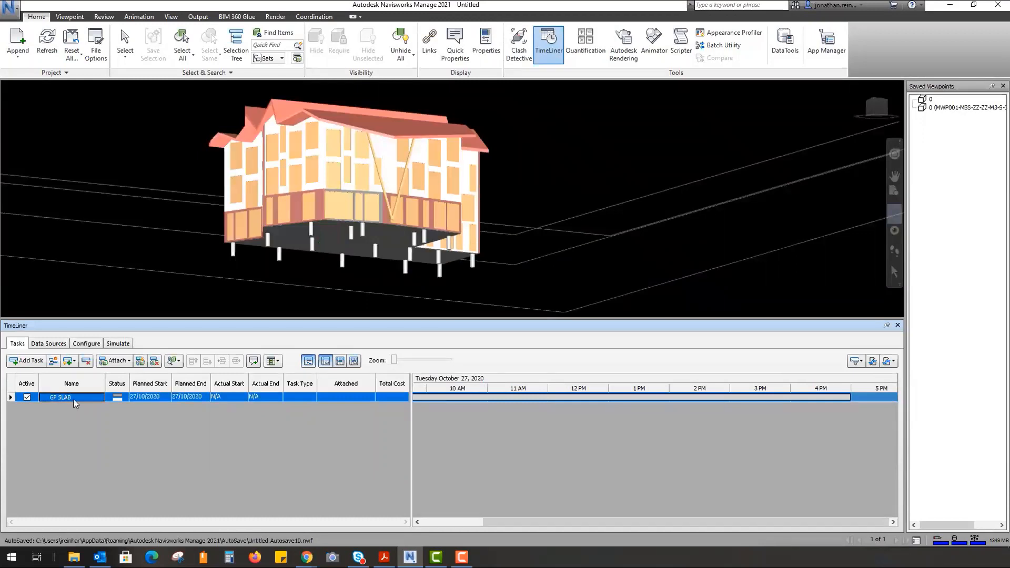
scroll(291, 240, up, 3)
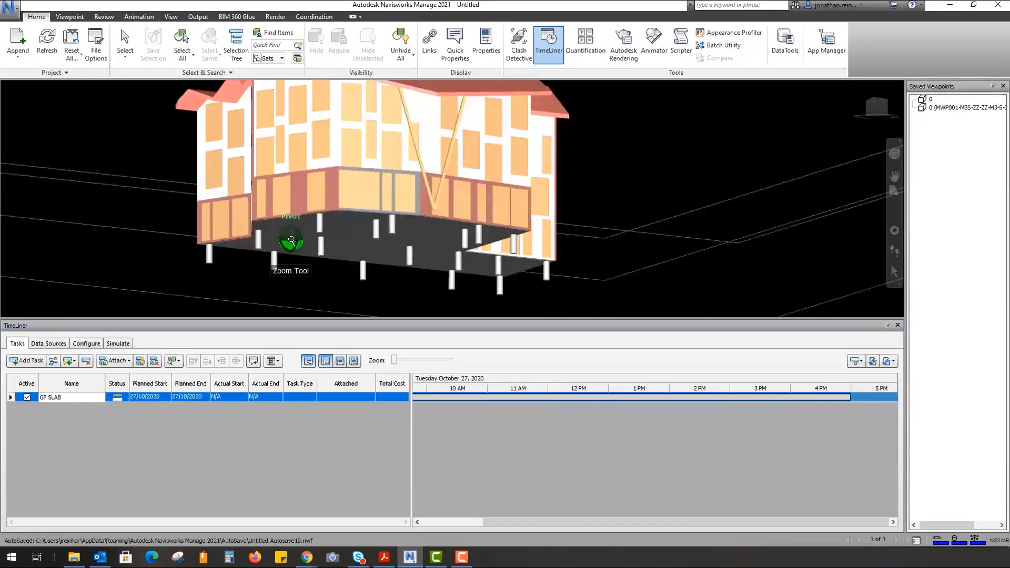
scroll(408, 232, up, 2)
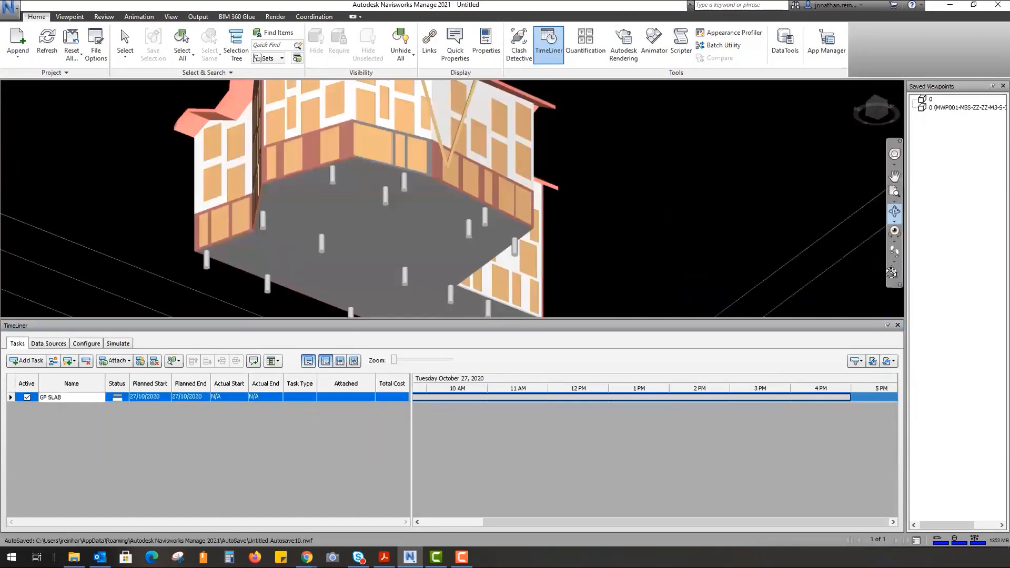
click(891, 273)
click(355, 215)
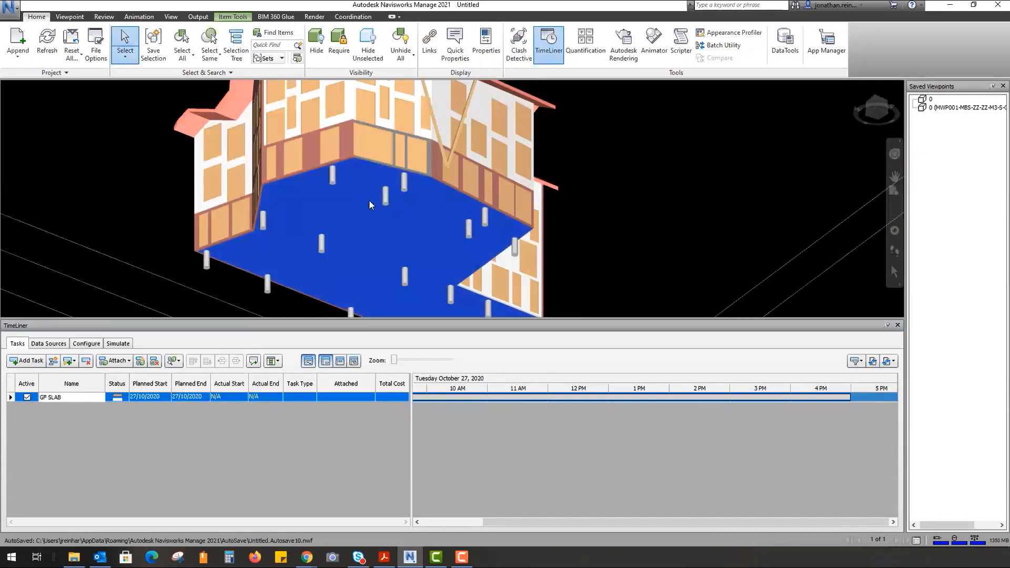
right_click(358, 194)
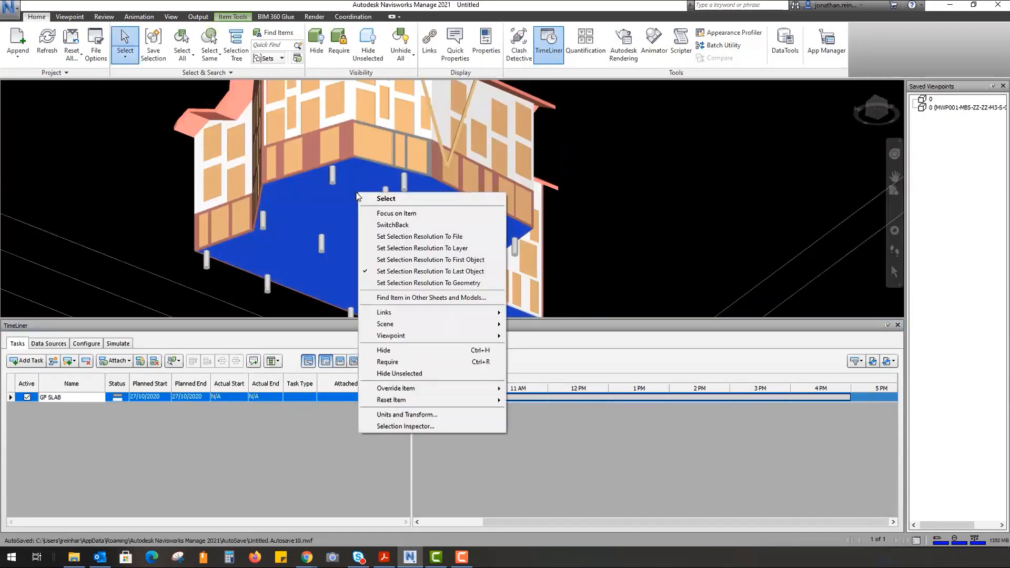
right_click(139, 396)
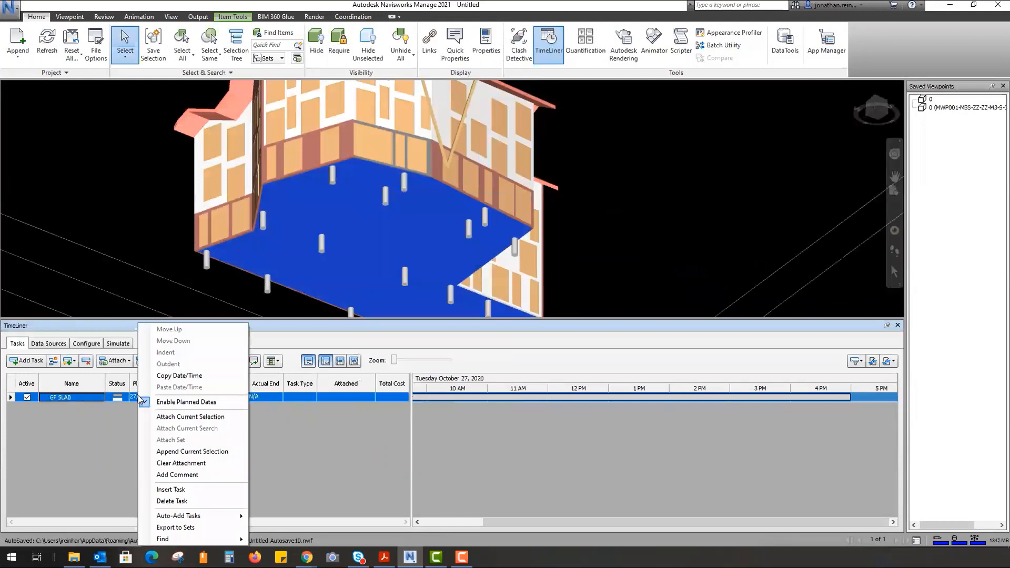
click(194, 416)
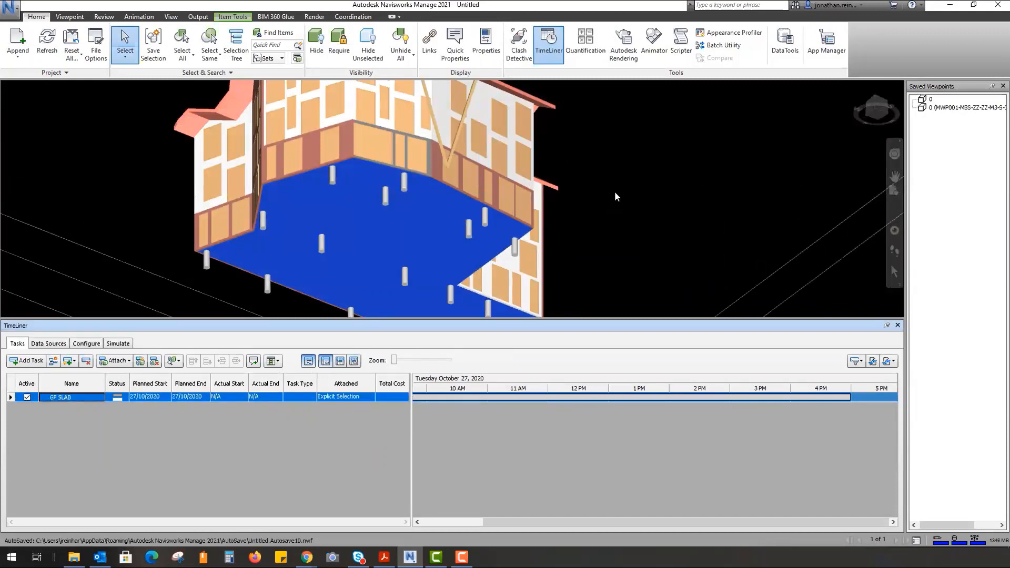
mouse_move(630, 170)
shift+middle_down()
mouse_move(620, 186)
mouse_move(368, 295)
shift+middle_up()
- Add a task named GF WALLS and delete the extra empty task
click(26, 360)
right_click(73, 409)
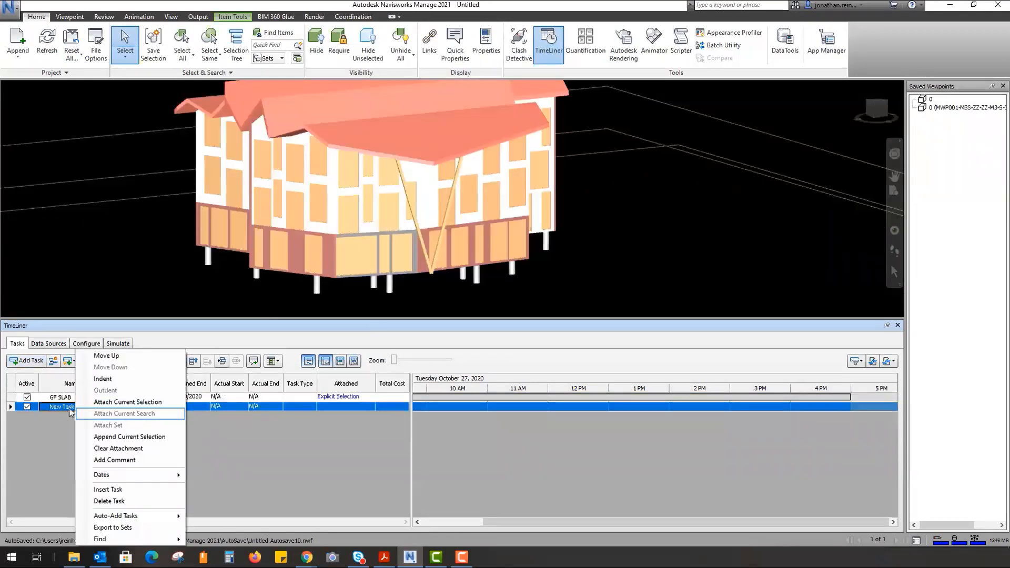
click(71, 411)
click(85, 406)
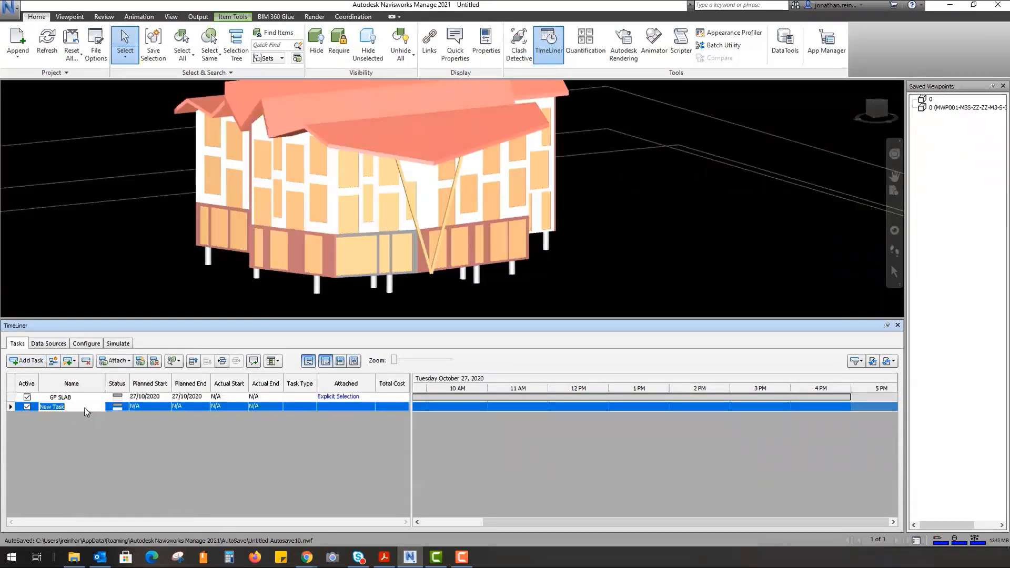
text(GF WALLS)
key(Return)
key(Return)
click(103, 407)
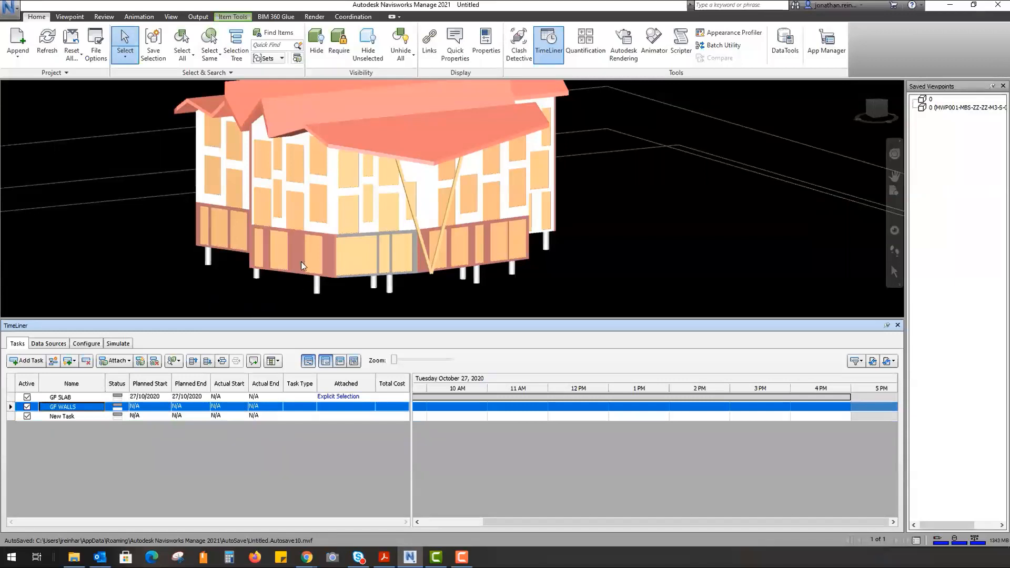
click(74, 418)
key(Delete)
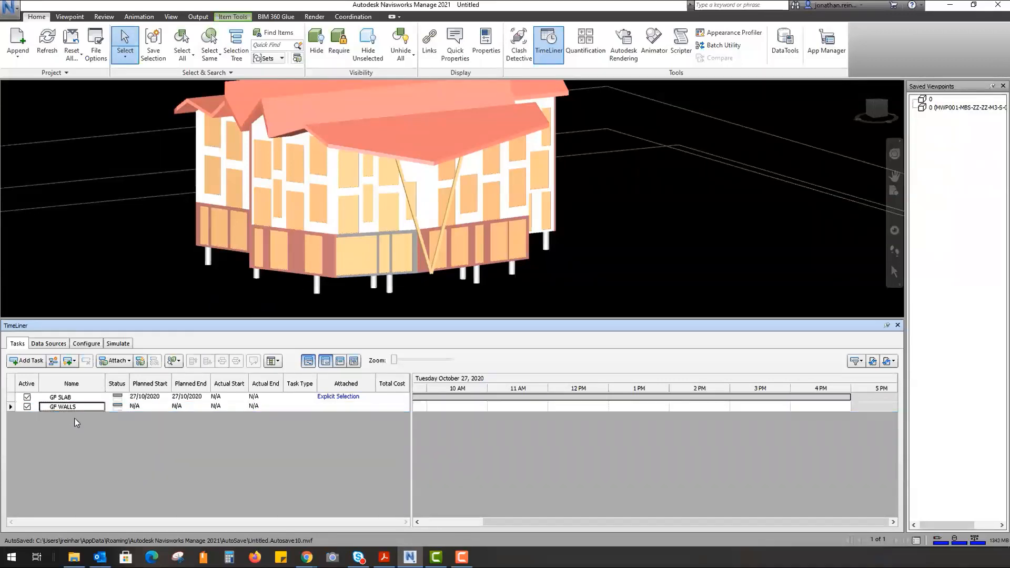
click(74, 406)
- Select the ground-floor walls and attach them to the GF WALLS task
click(293, 251)
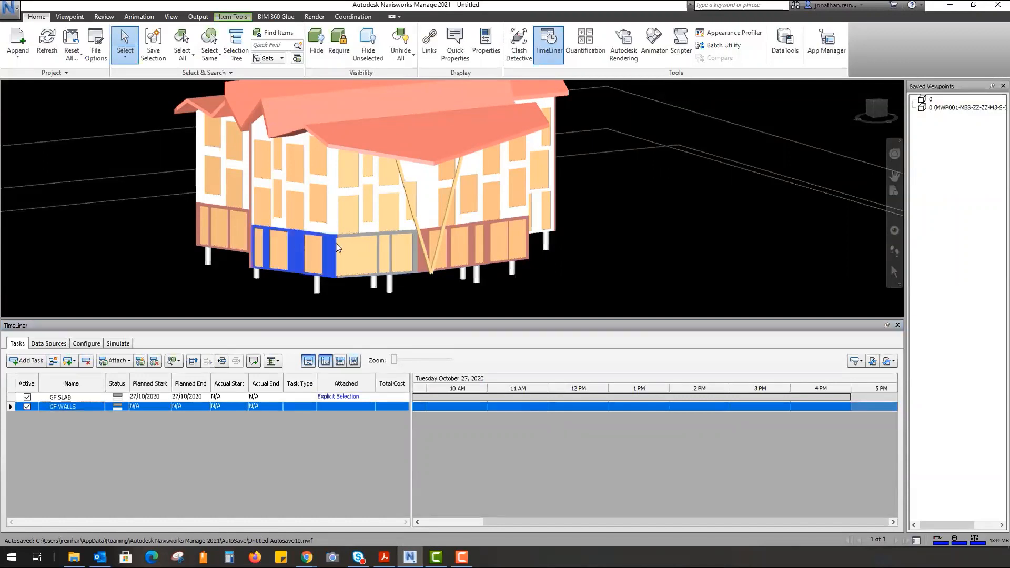
ctrl+click(424, 237)
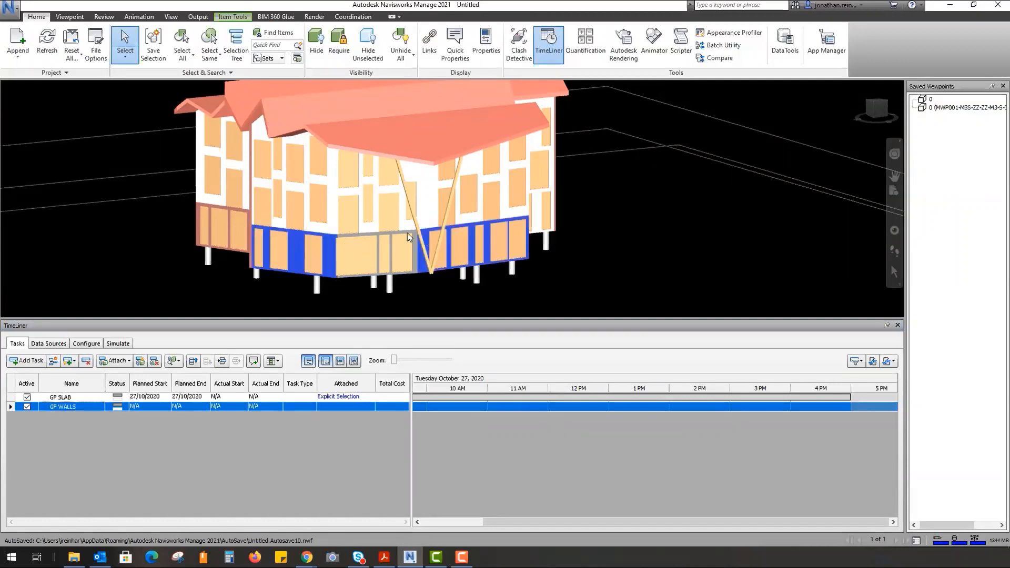
ctrl+click(407, 233)
shift+middle_drag(284, 231, 245, 238)
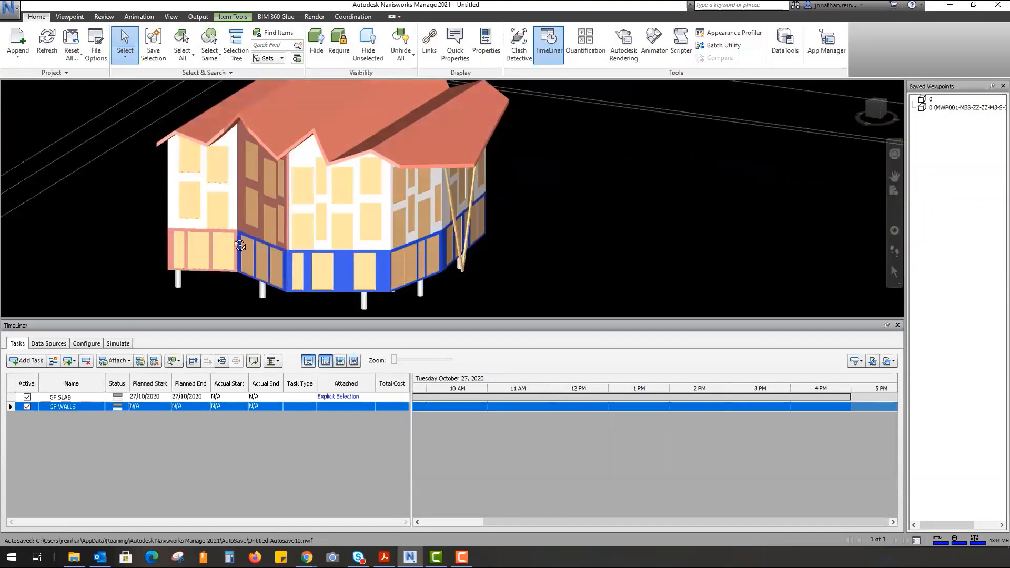
shift+middle_drag(240, 246, 179, 251)
shift+middle_drag(150, 218, 488, 217)
shift+middle_drag(237, 257, 477, 241)
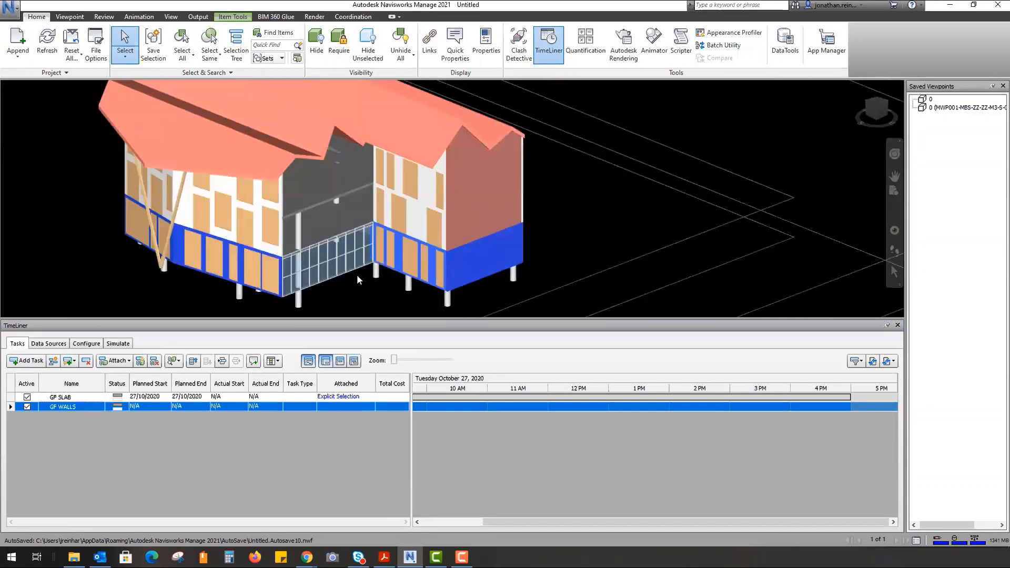
shift+middle_drag(346, 276, 955, 425)
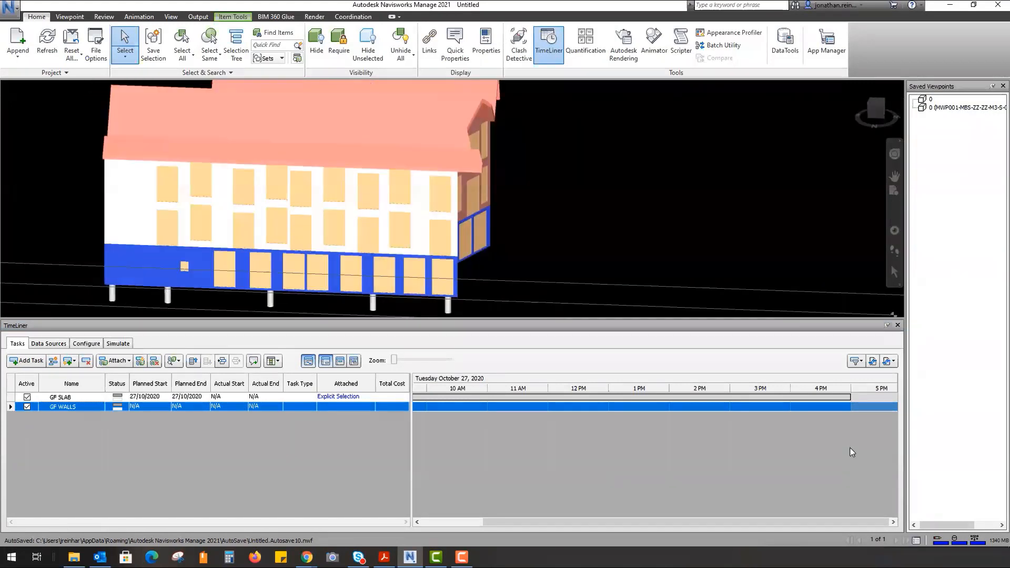
right_click(87, 406)
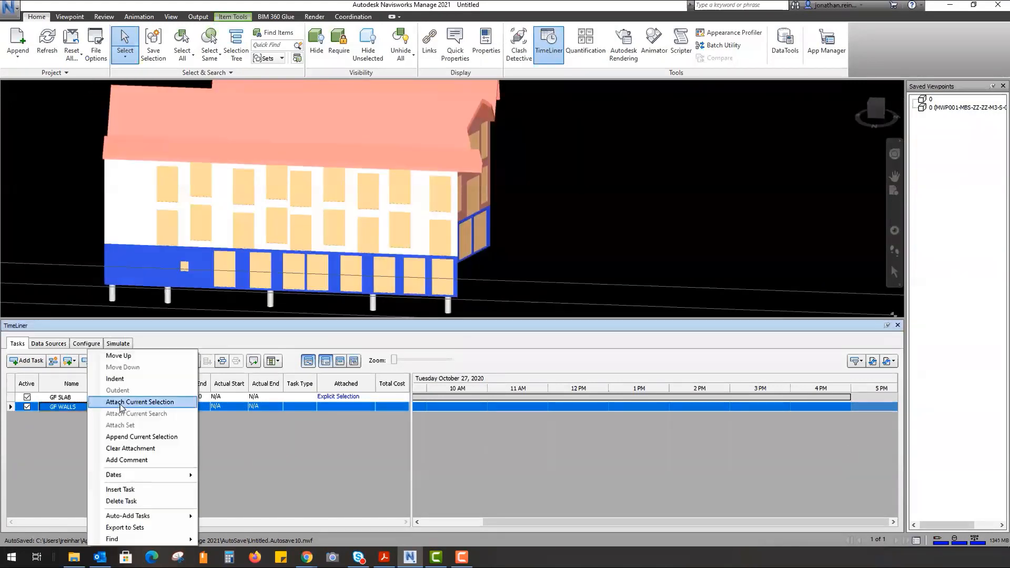
click(158, 404)
- Set GF WALLS planned start and end to 28/10/2020, then add another task
click(165, 409)
click(168, 407)
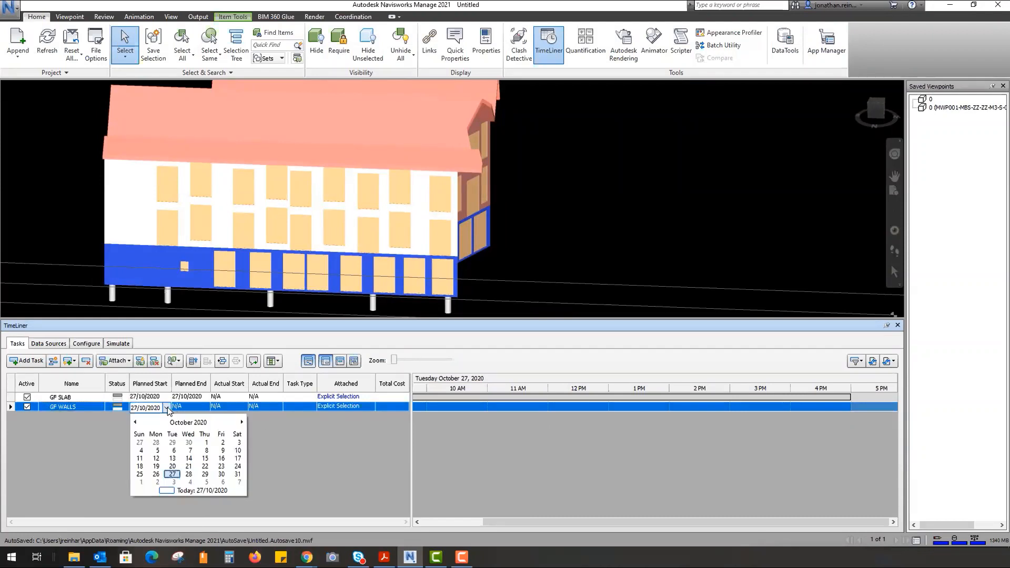
click(189, 474)
click(208, 407)
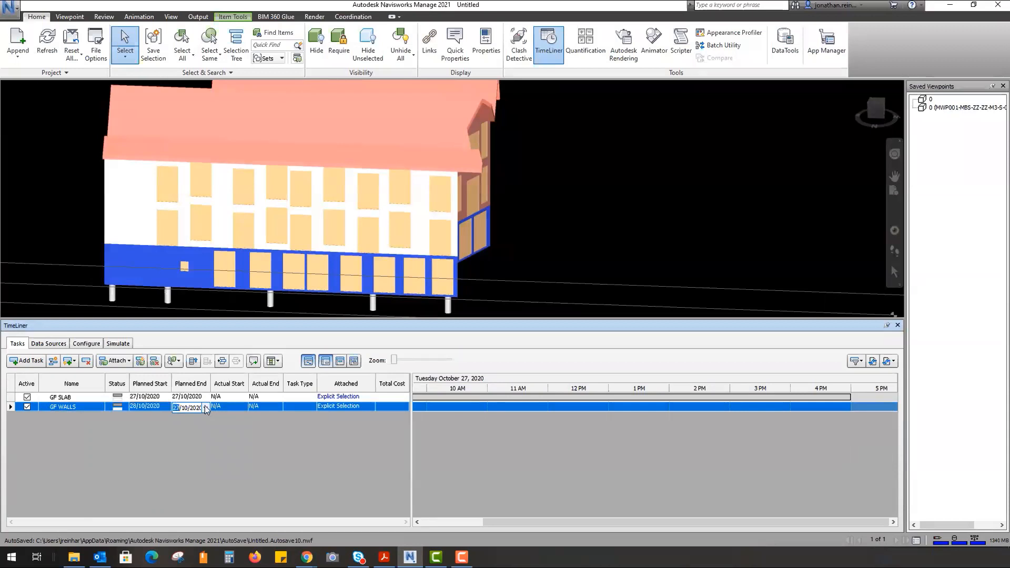
click(205, 408)
click(233, 474)
click(587, 222)
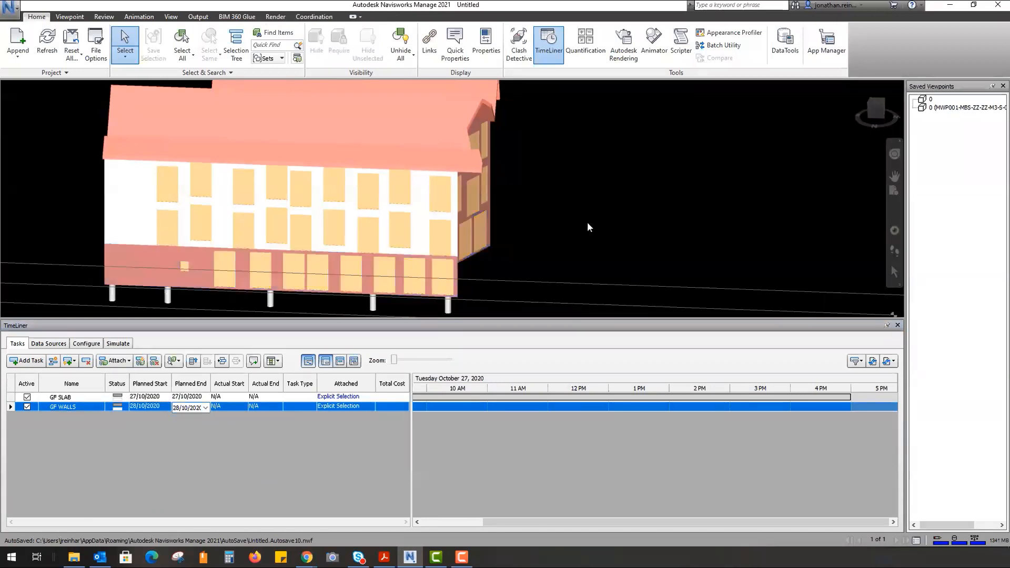
click(30, 361)
- Name the new task 1ST FLOOR SLAB, correcting the FLORR typo
click(95, 418)
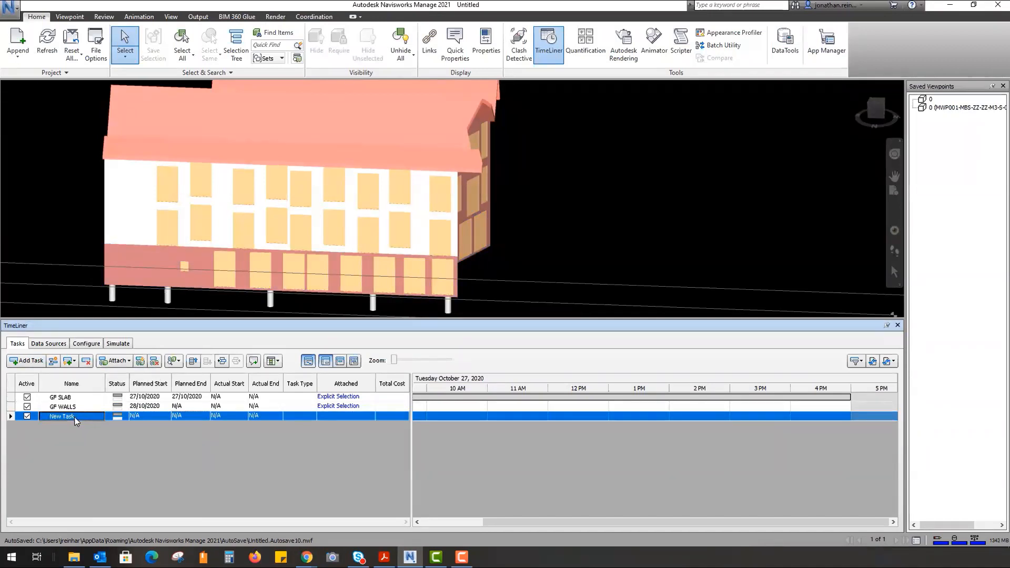
click(87, 421)
text(1ST FLORR SLAB)
key(Return)
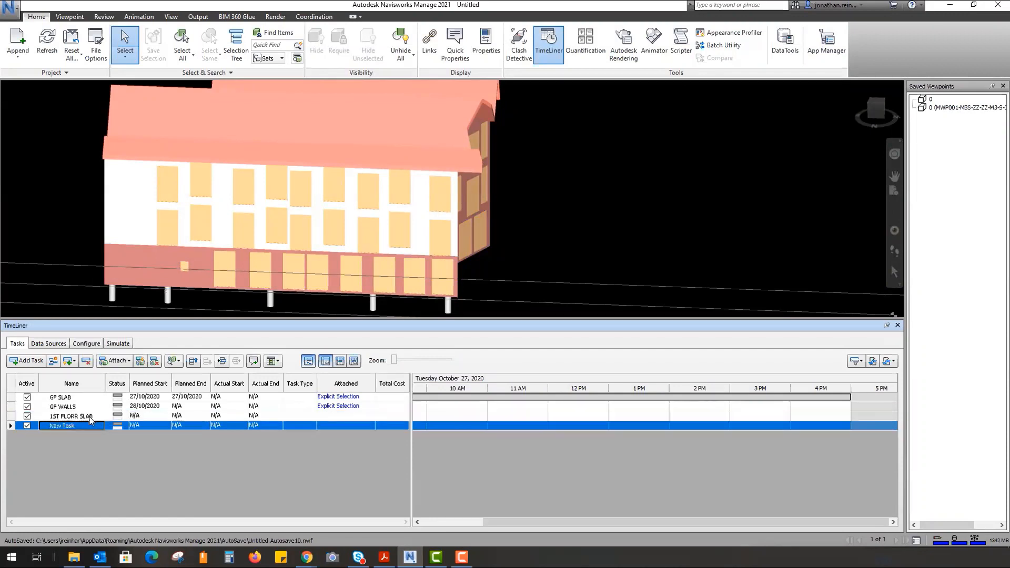
click(92, 419)
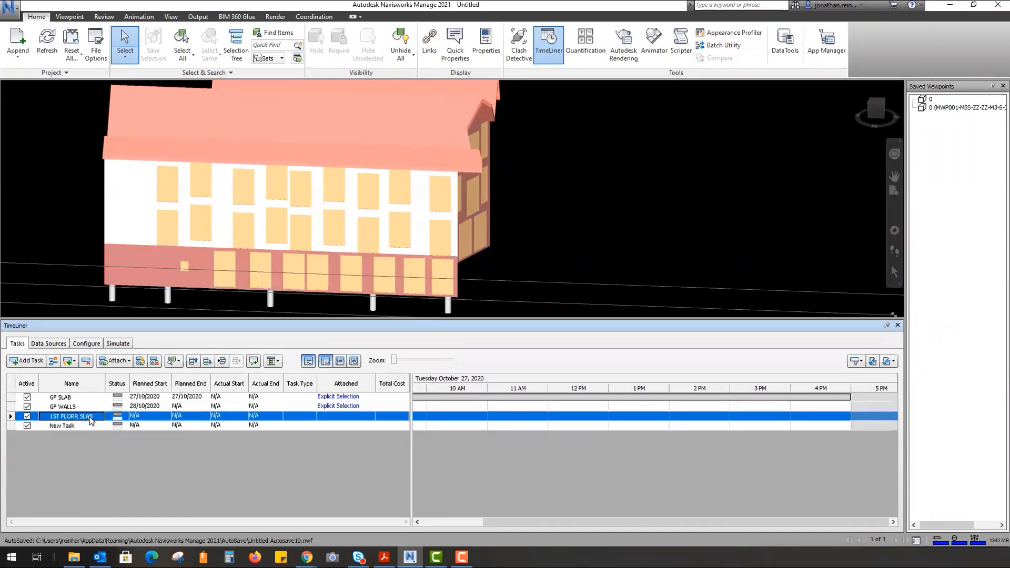
double_click(73, 420)
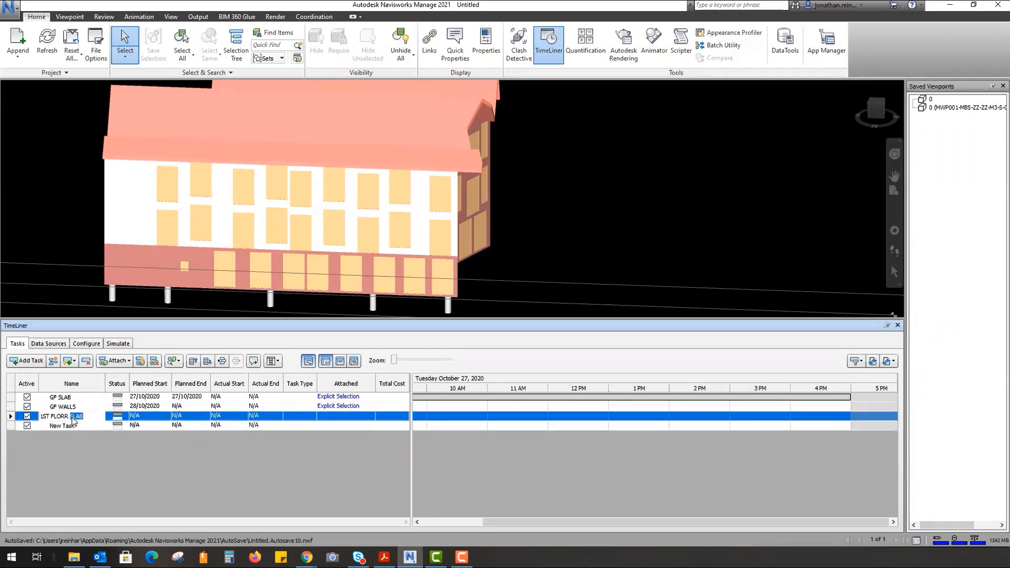
click(64, 417)
key(BackSpace)
text(O)
click(90, 475)
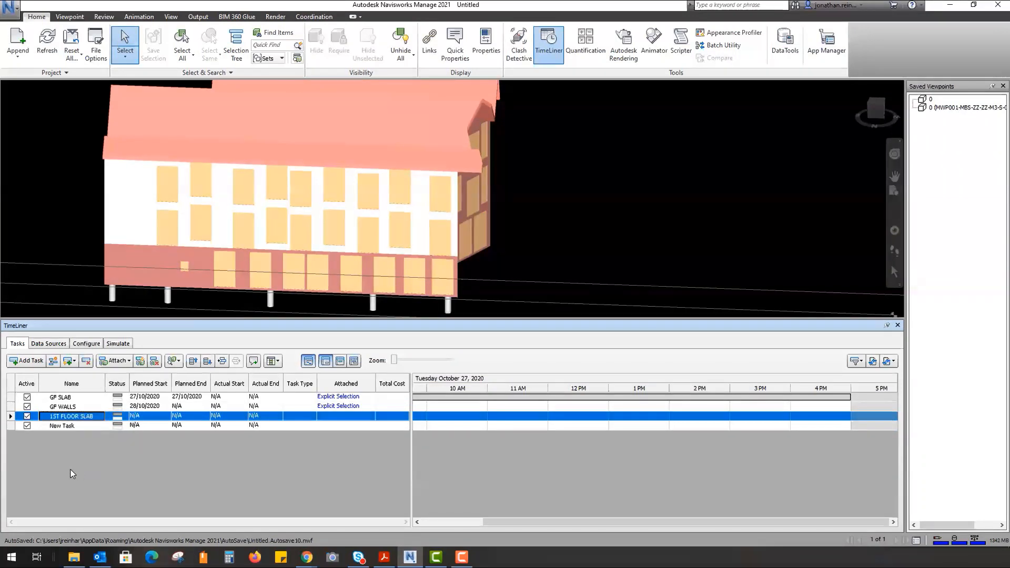
- Hide the ground-floor curtain wall and attach the first floor slab to 1ST FLOOR SLAB
shift+middle_drag(259, 207, 563, 199)
scroll(290, 209, up, 5)
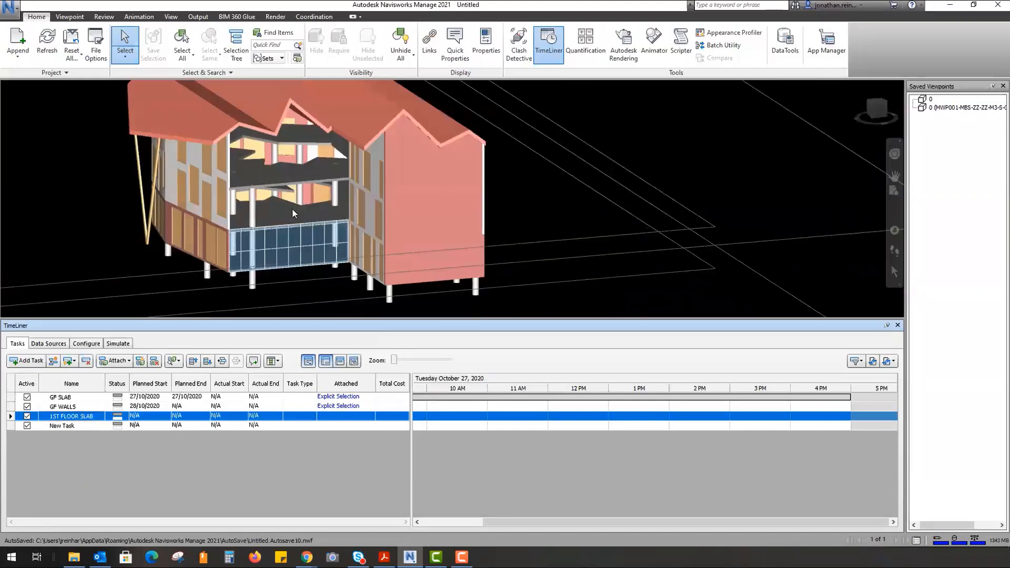
scroll(284, 247, up, 3)
click(279, 262)
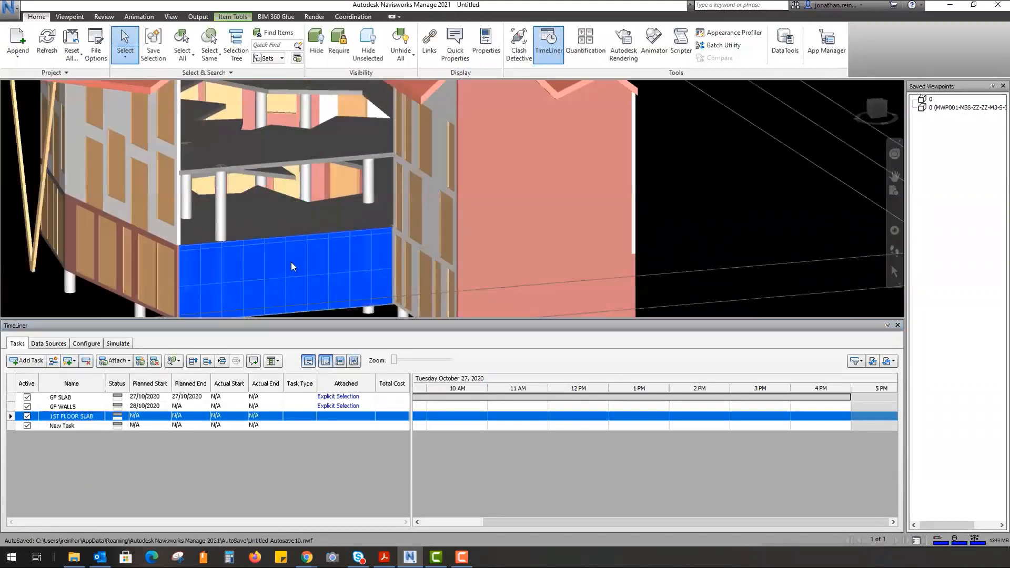
click(317, 48)
shift+middle_drag(292, 203, 299, 209)
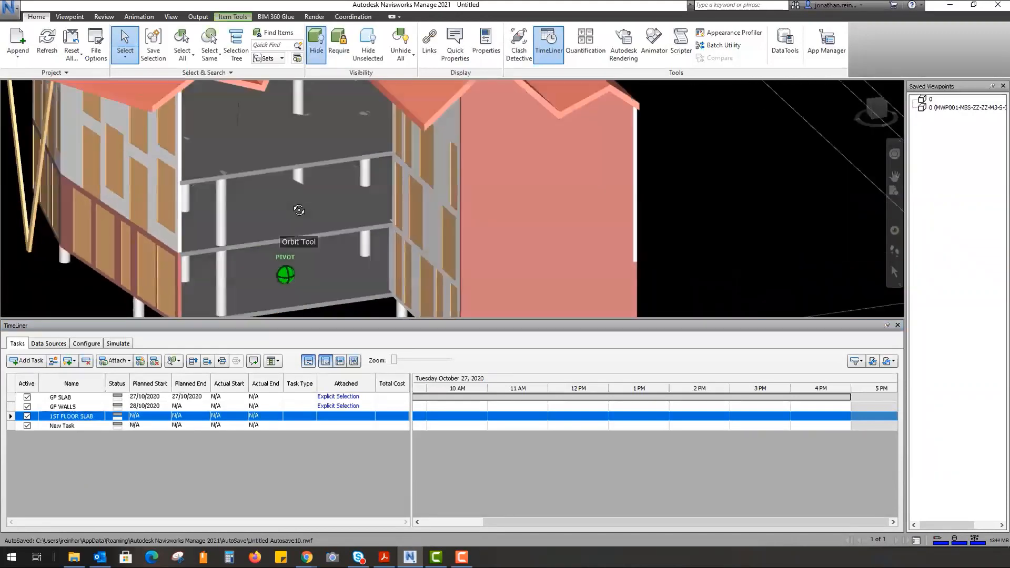
click(271, 195)
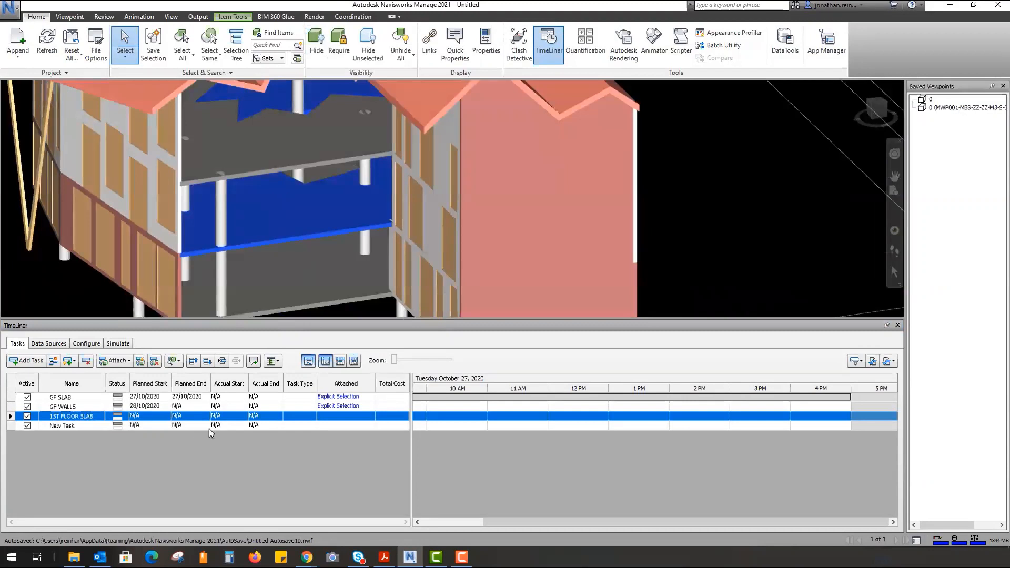
right_click(88, 418)
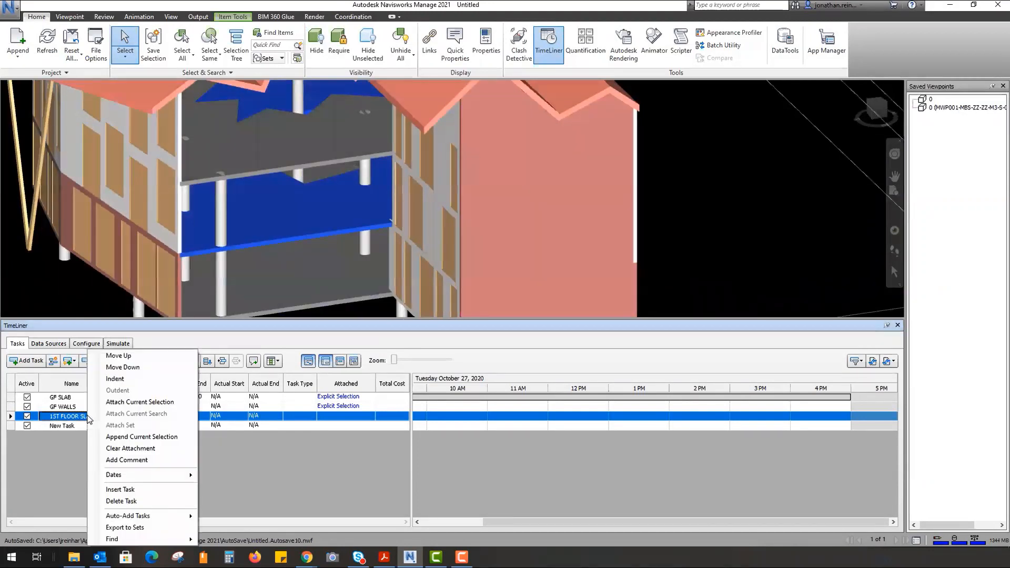
click(139, 401)
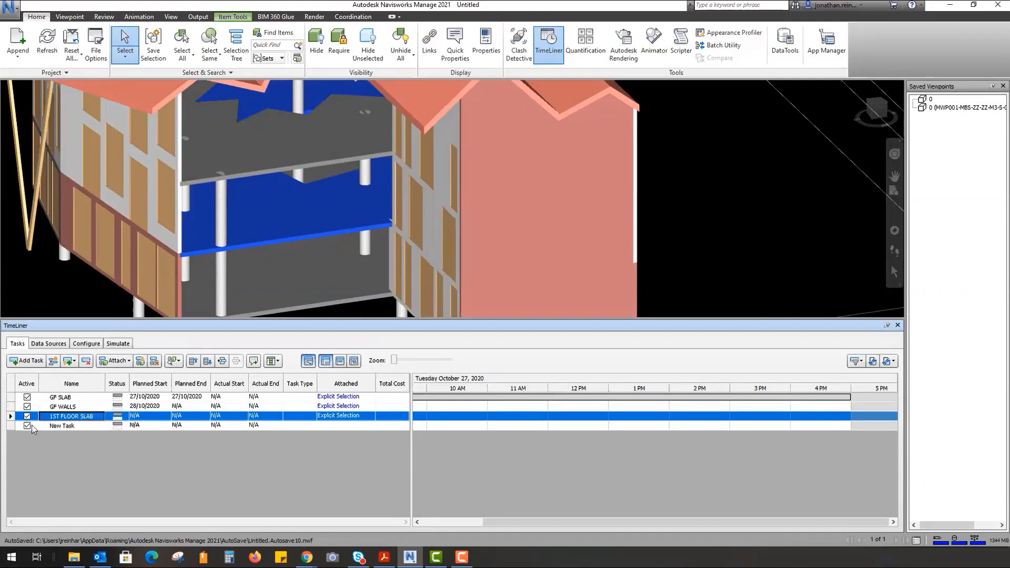
- Set the 1ST FLOOR SLAB start and end dates to 29/10/2020
click(84, 426)
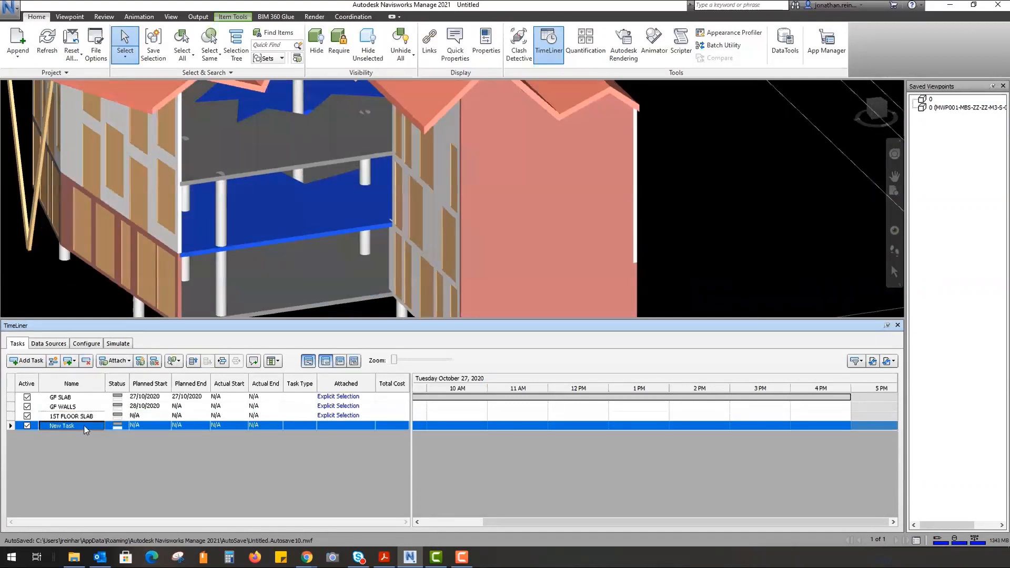
click(156, 417)
click(166, 417)
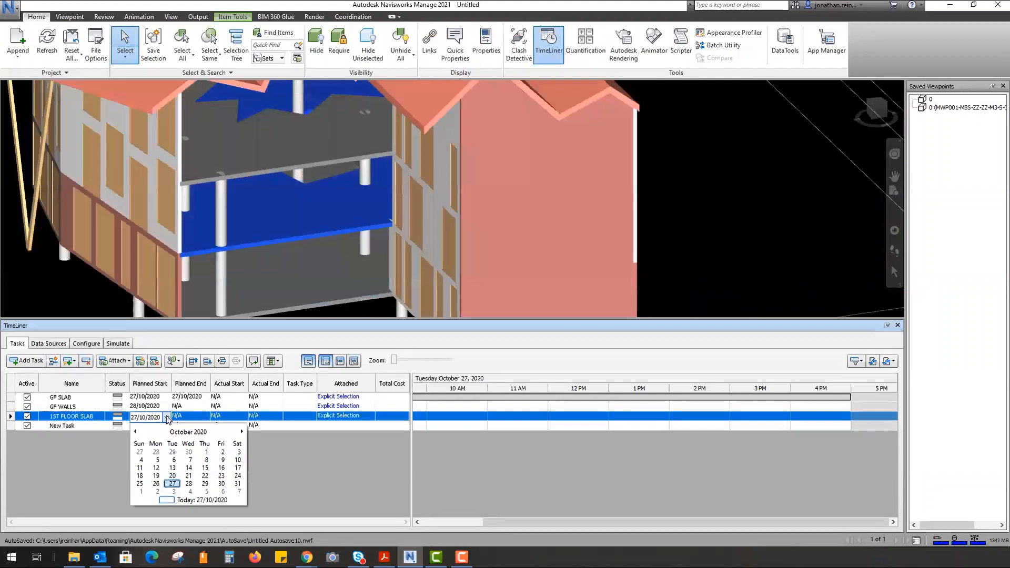
click(205, 483)
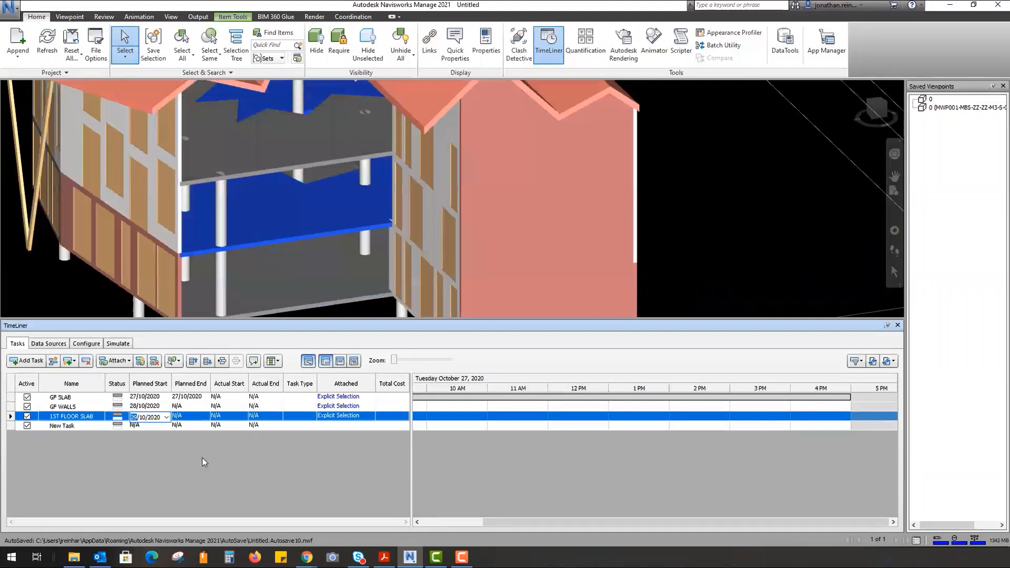
click(197, 406)
click(205, 407)
click(207, 416)
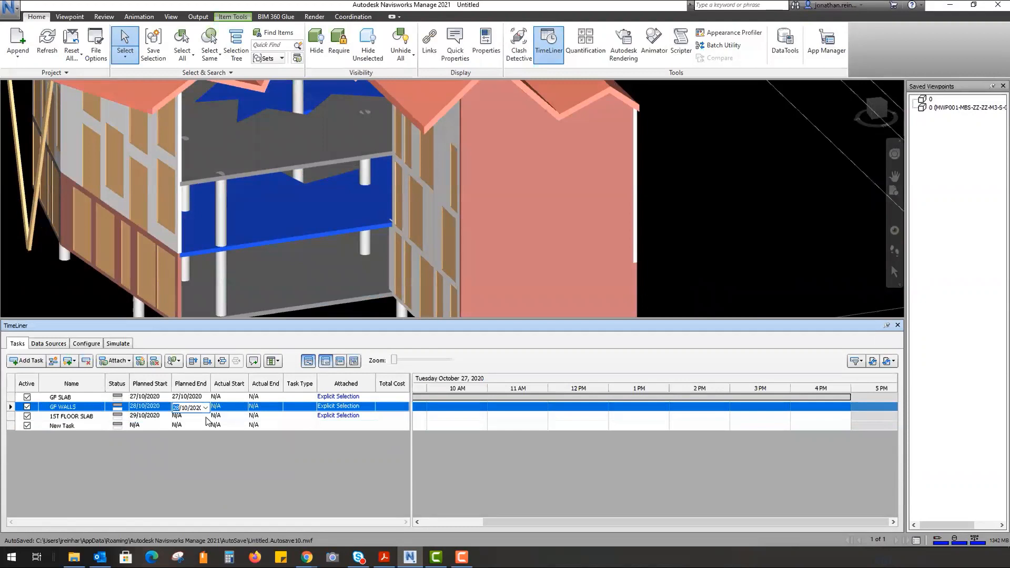
click(200, 415)
click(206, 417)
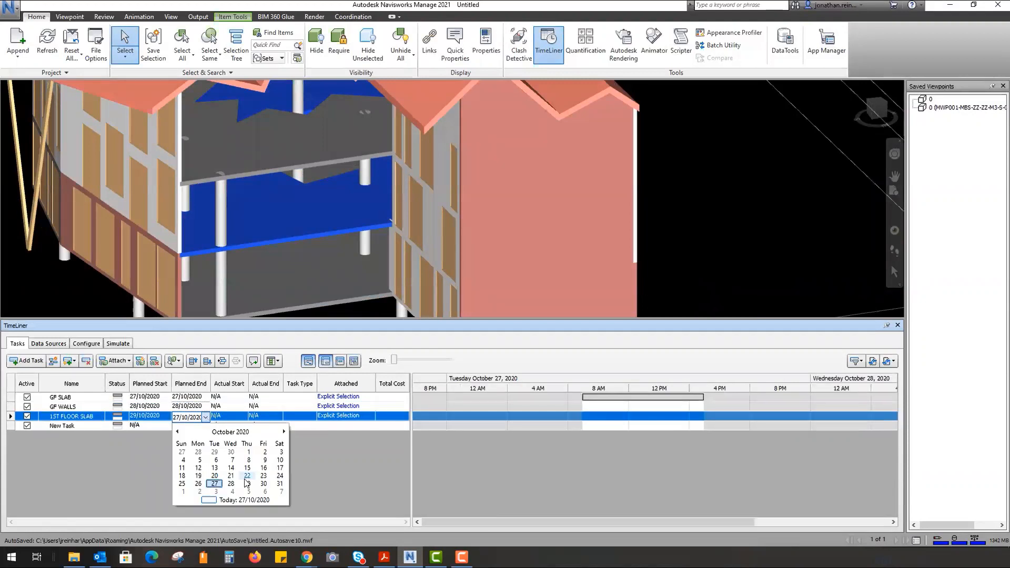
click(247, 483)
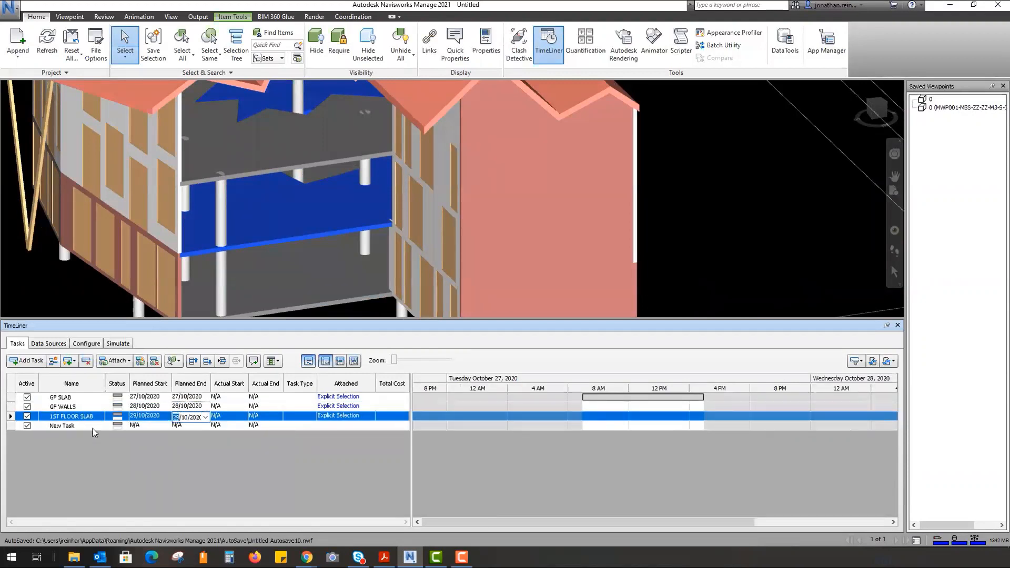
click(93, 427)
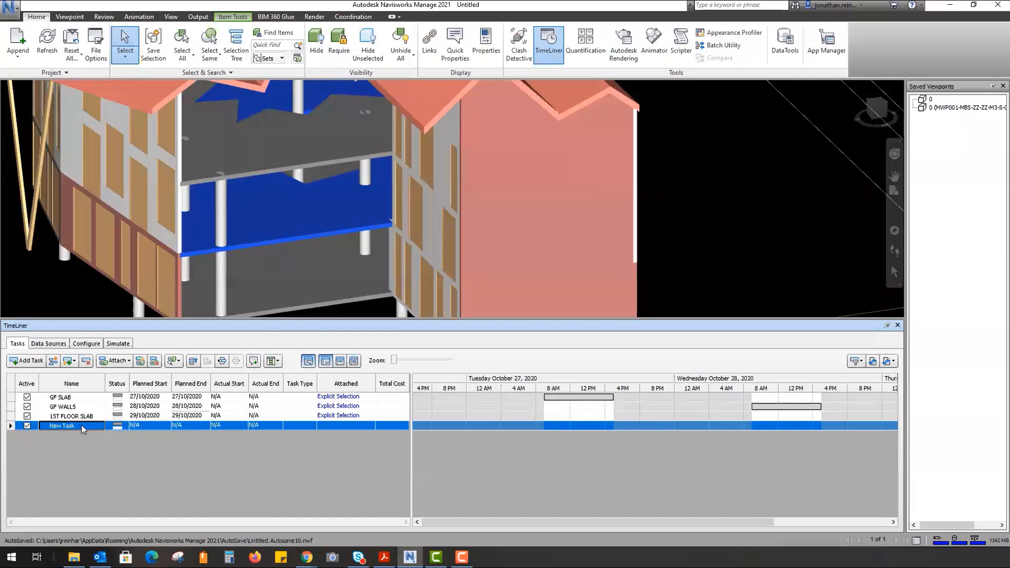
- Name the new task 1ST WALLS
click(82, 429)
text(1ST WALLS)
key(Return)
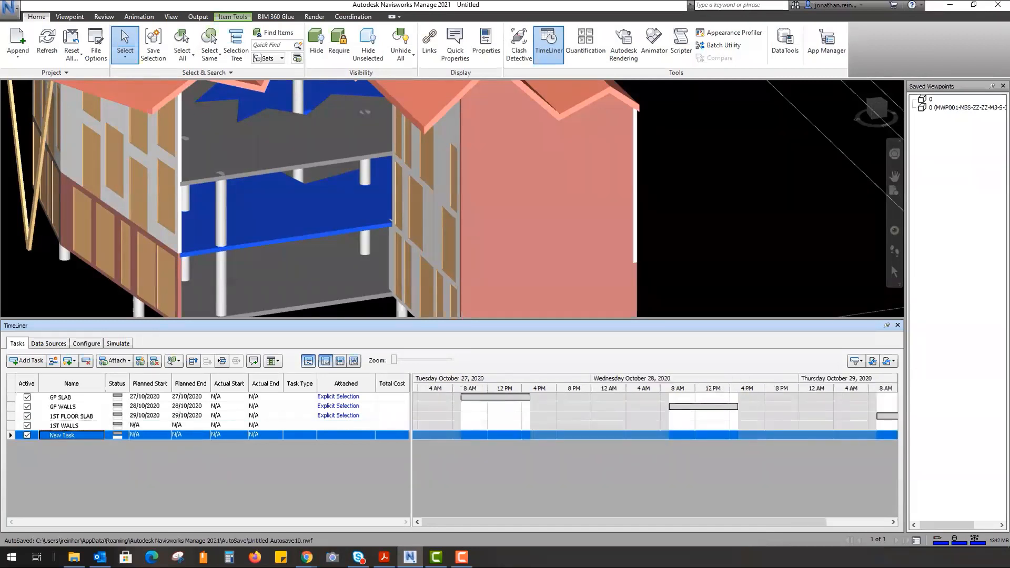
- Select the four first-floor walls: left wall, pink end wall, long facade and white facade
click(152, 216)
shift+middle_drag(154, 218, 168, 185)
ctrl+click(409, 195)
shift+middle_drag(542, 188, 351, 188)
ctrl+click(362, 255)
shift+middle_drag(628, 180, 201, 103)
scroll(231, 169, up, 3)
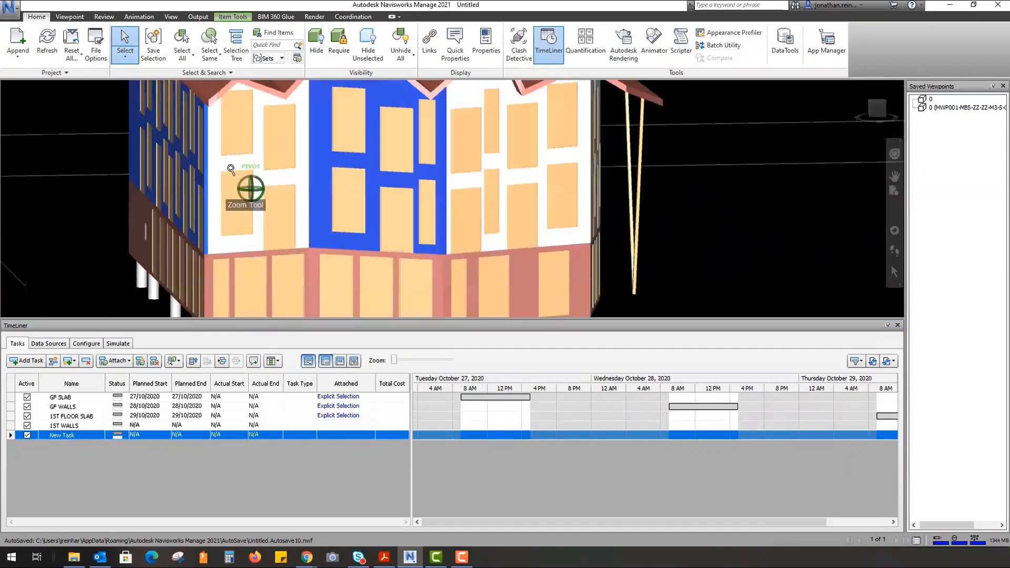
ctrl+click(217, 166)
scroll(183, 168, down, 2)
shift+middle_drag(406, 182, 464, 212)
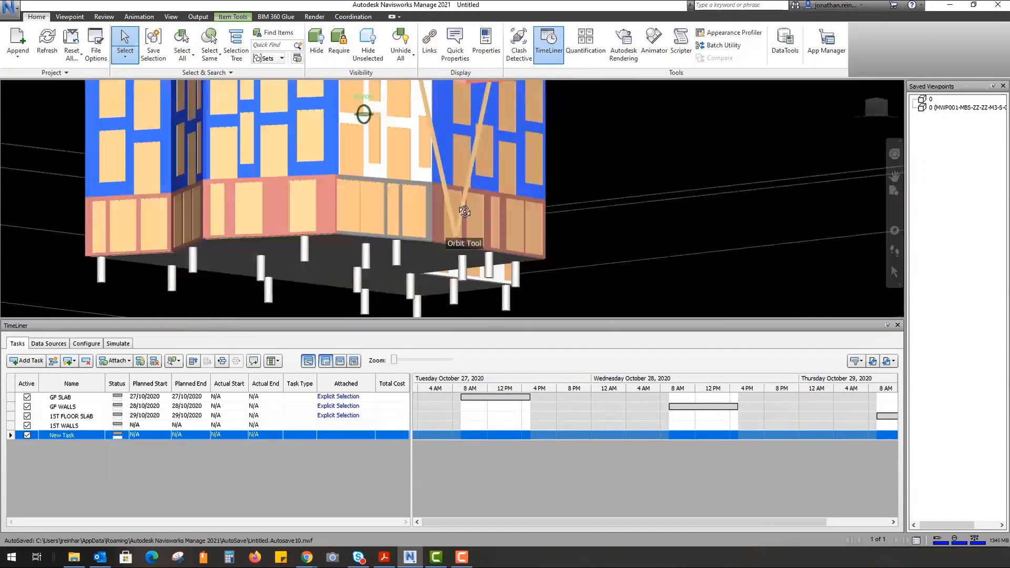
shift+middle_drag(302, 198, 303, 218)
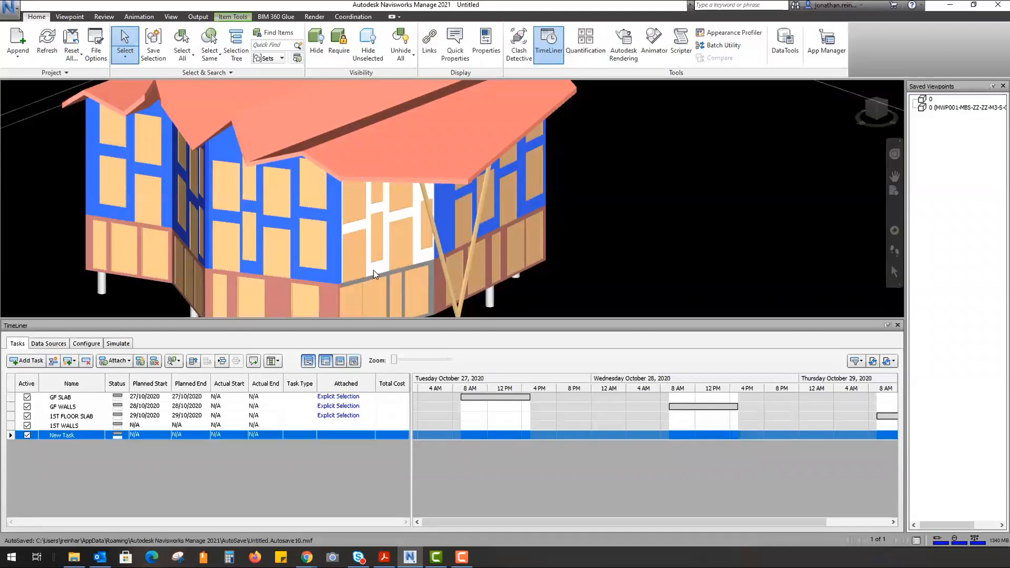
shift+middle_drag(498, 232, 447, 231)
shift+middle_drag(385, 172, 449, 233)
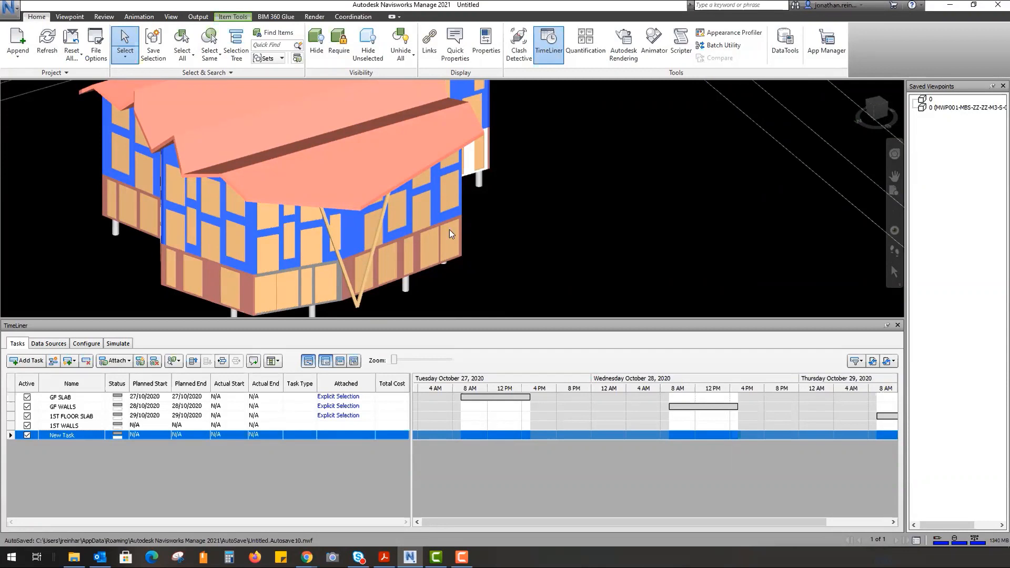
- Attach the selected walls to 1ST WALLS and switch to the Simulate tab
right_click(89, 426)
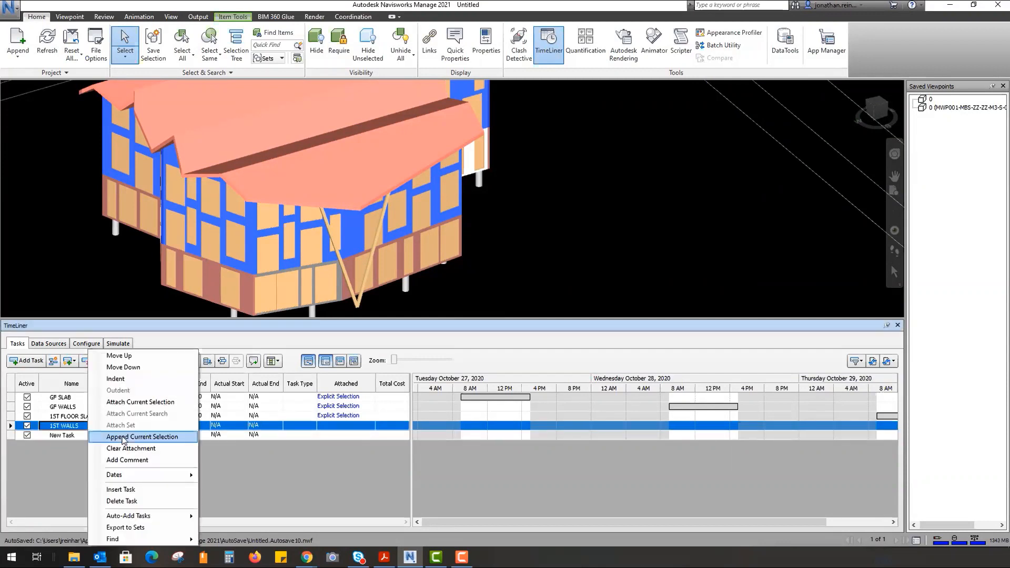
click(140, 402)
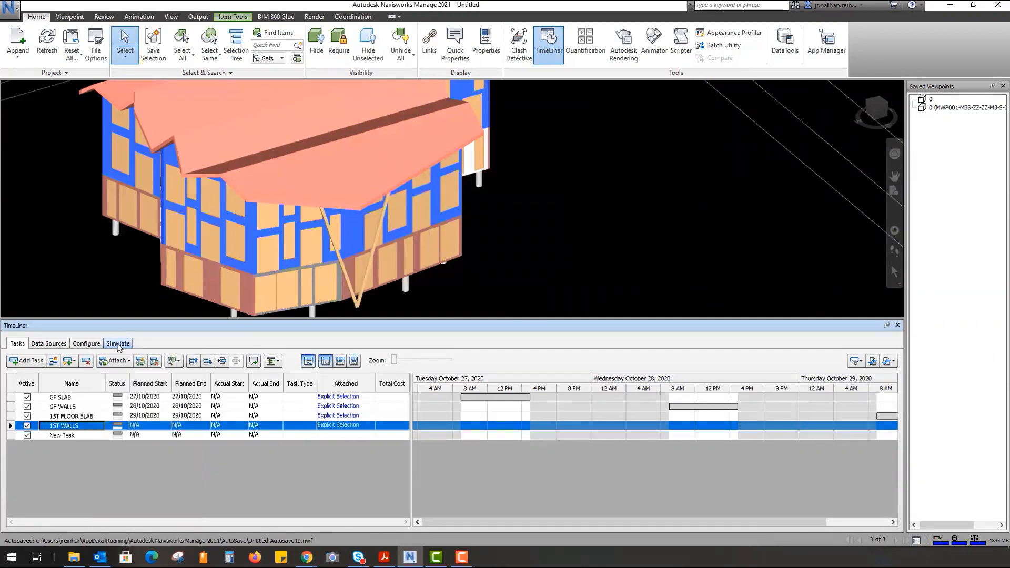
click(118, 344)
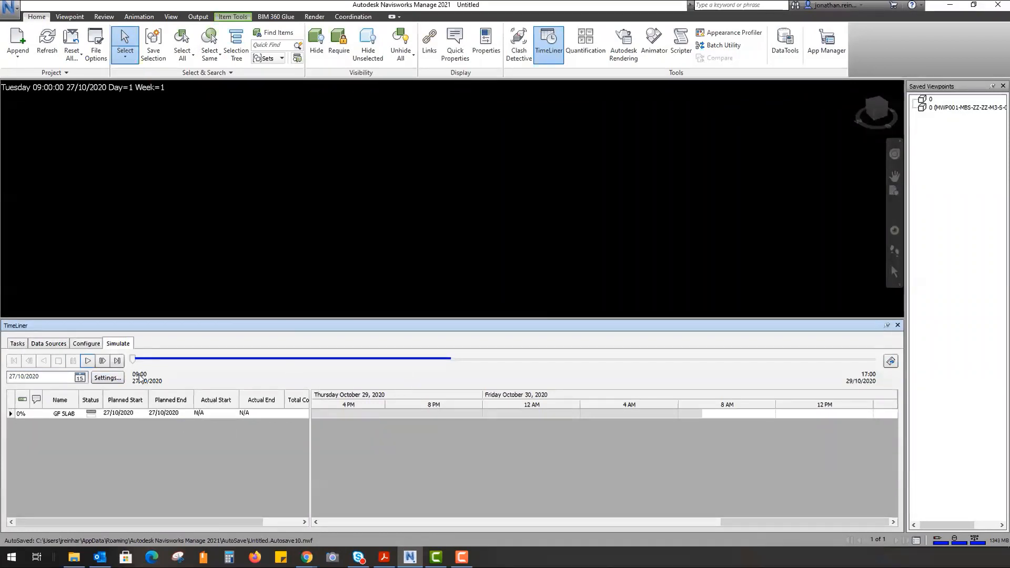
- Confirm the simulation settings, play the construction simulation, rewind it, and return to Tasks
click(113, 378)
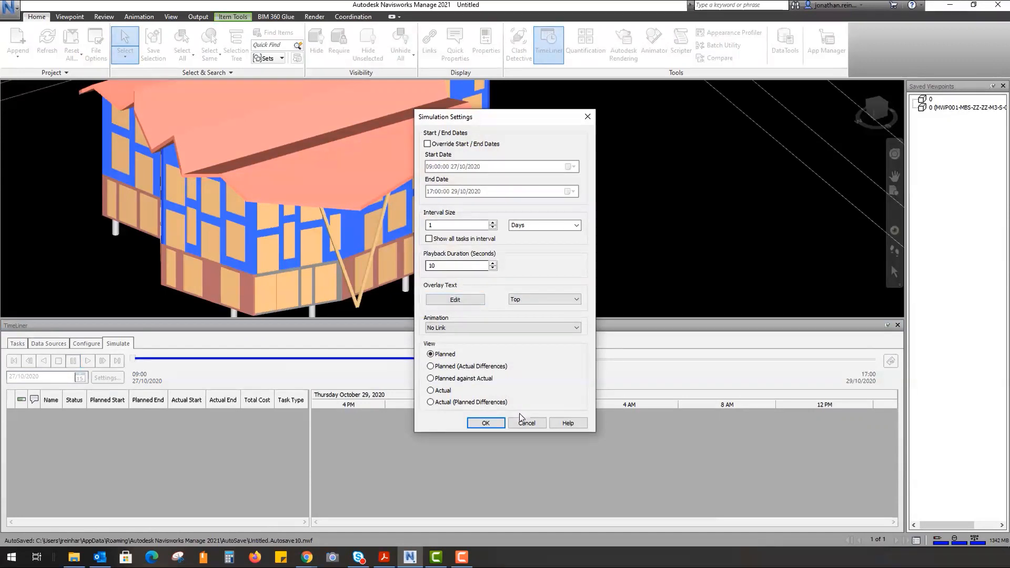
click(485, 423)
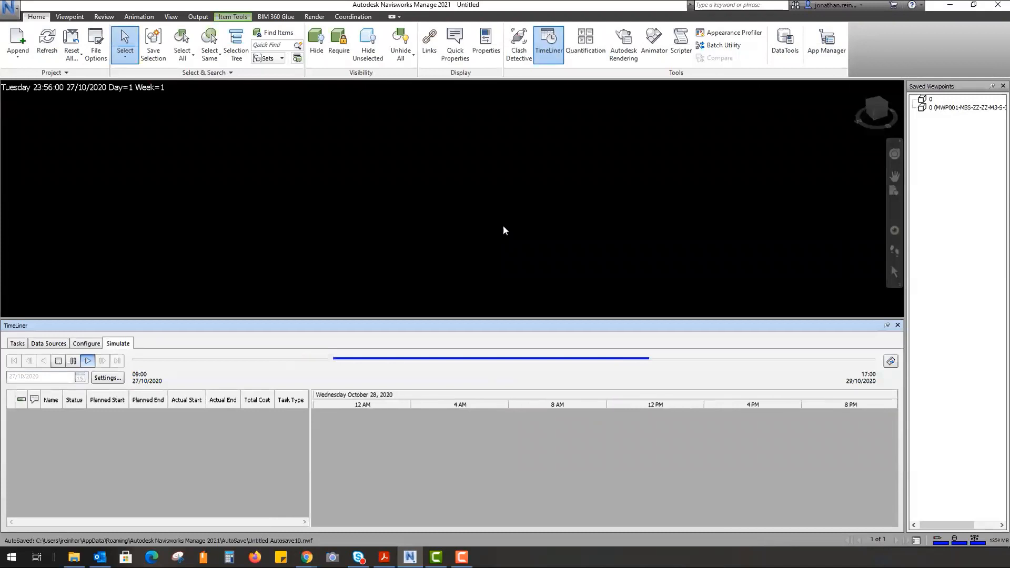
click(58, 361)
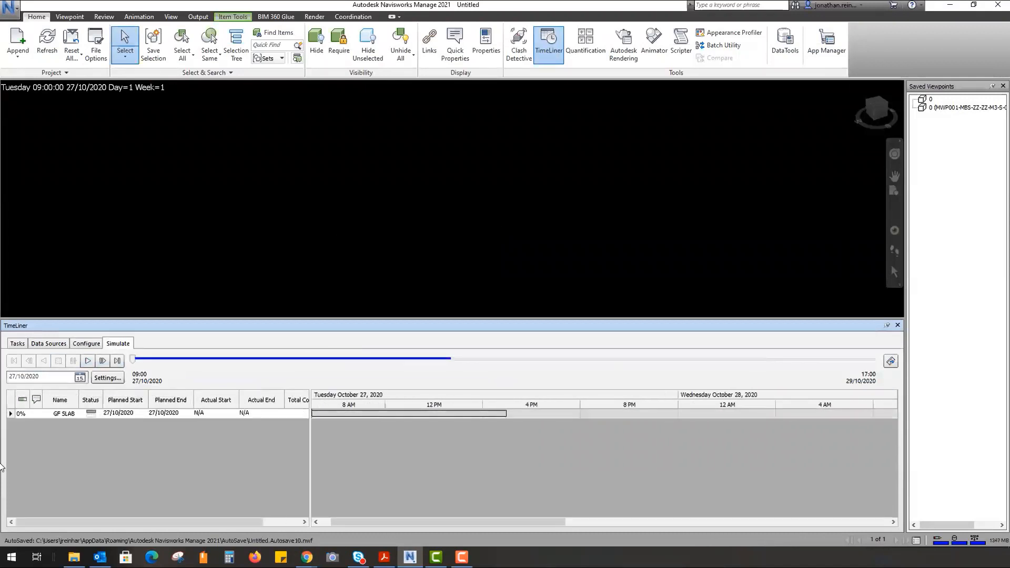
click(88, 361)
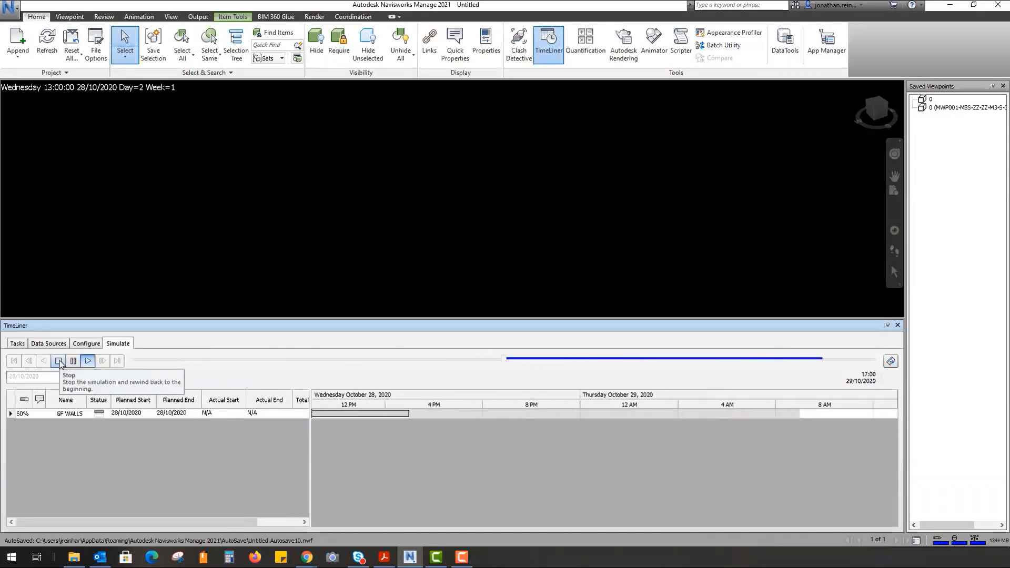
click(59, 362)
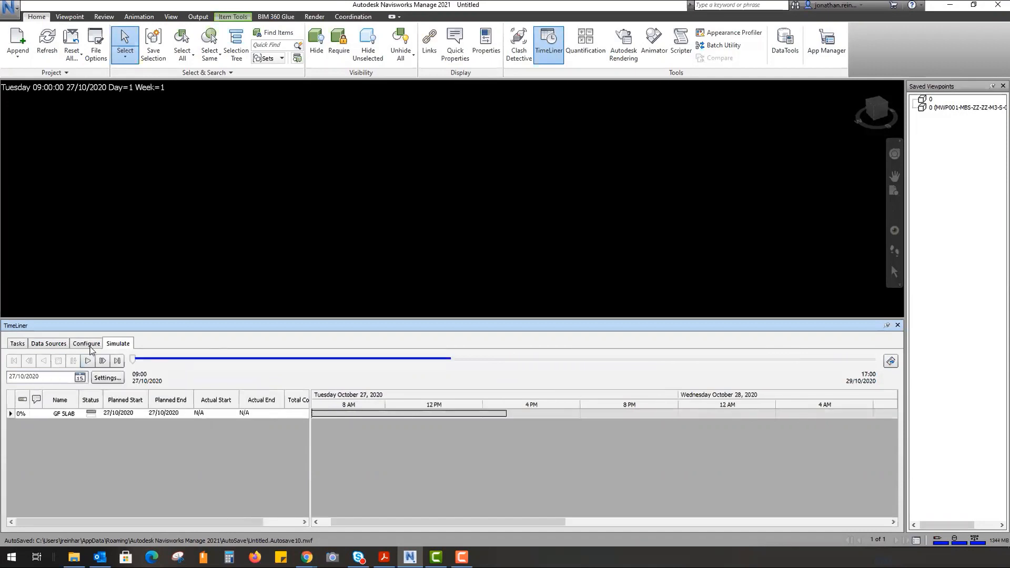
click(77, 414)
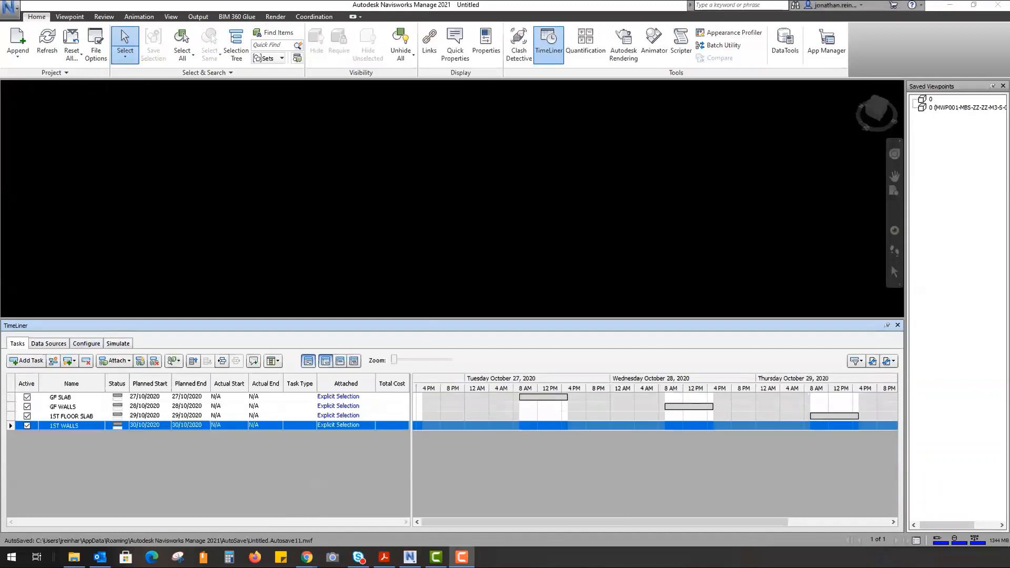
- Set the task type of GF SLAB, GF WALLS, 1ST FLOOR SLAB and 1ST WALLS to Construct
click(314, 399)
click(312, 397)
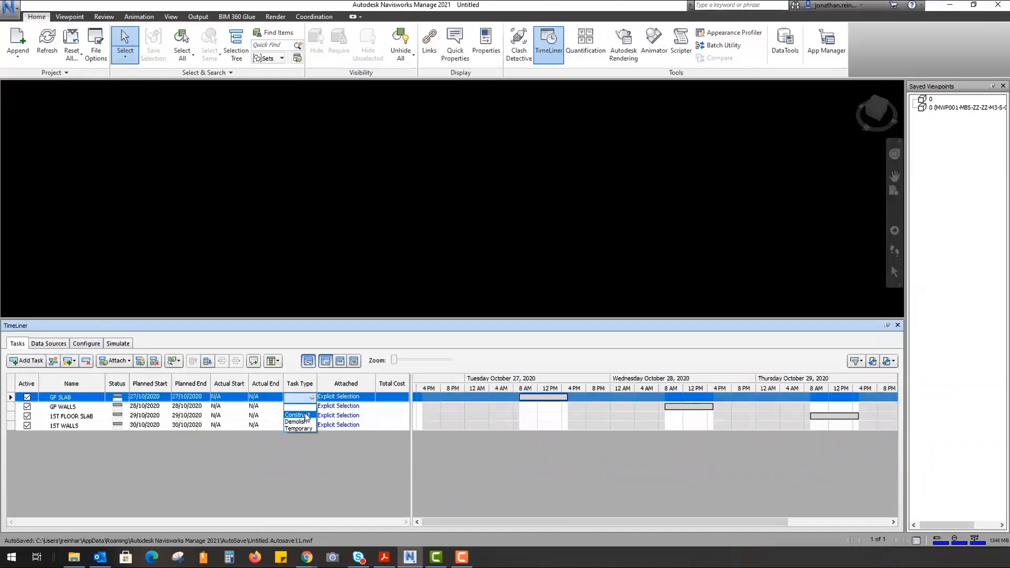
click(307, 415)
click(305, 407)
click(305, 406)
click(303, 424)
click(306, 416)
click(305, 416)
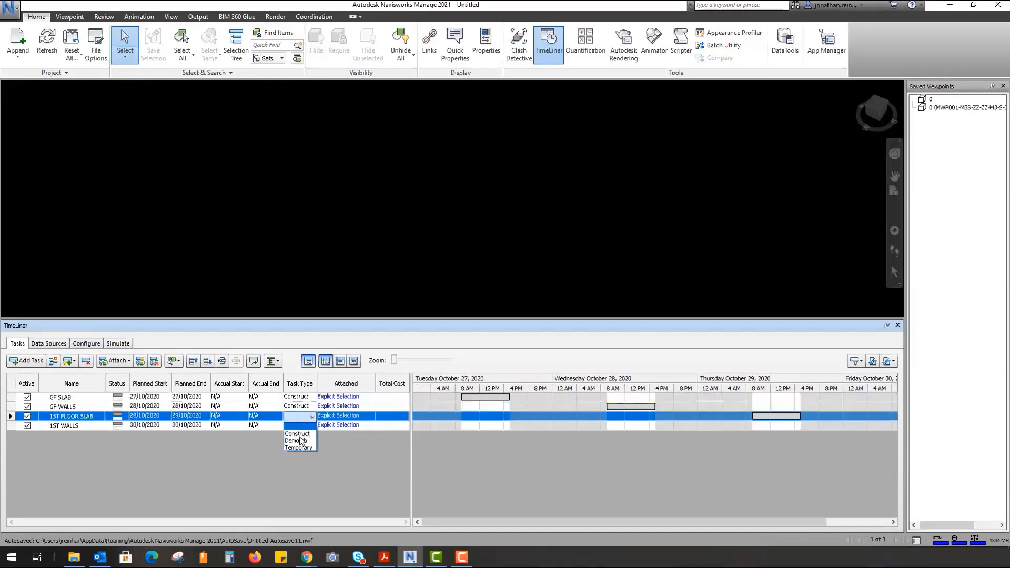
click(297, 433)
click(305, 425)
click(311, 426)
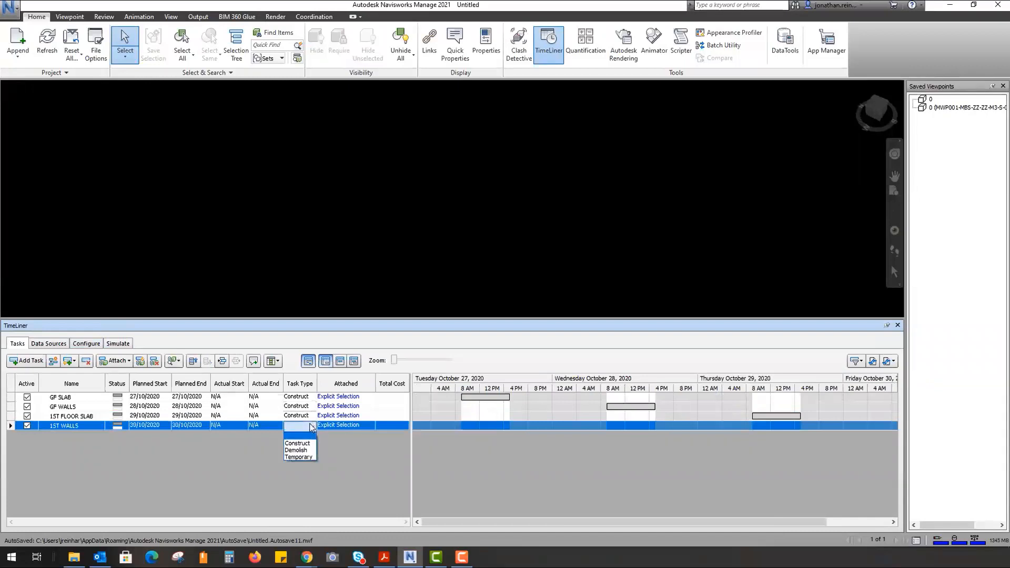
click(297, 444)
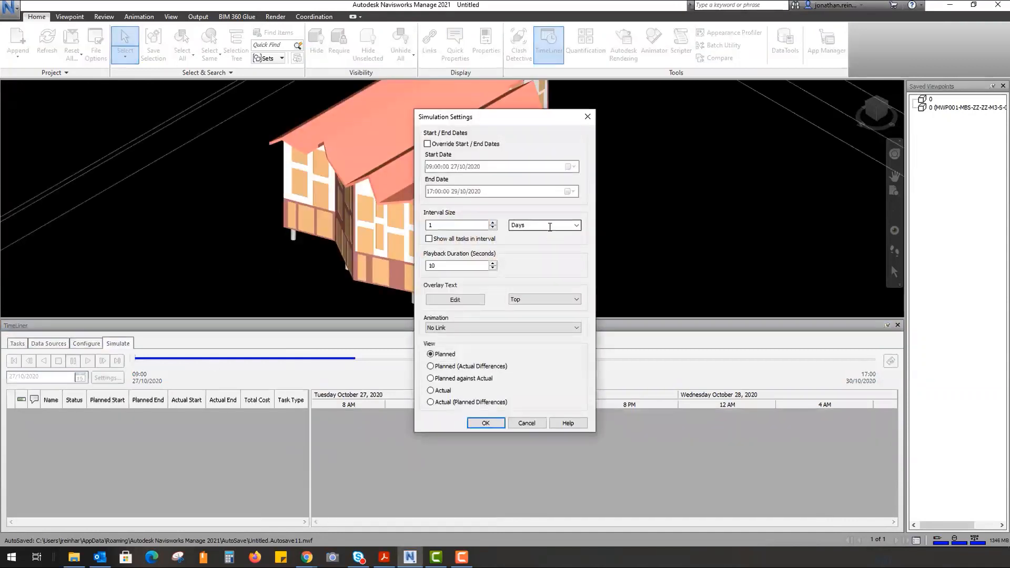
- Set the simulation playback duration to 10 seconds, then open the Configure tab's task-type appearances
double_click(449, 265)
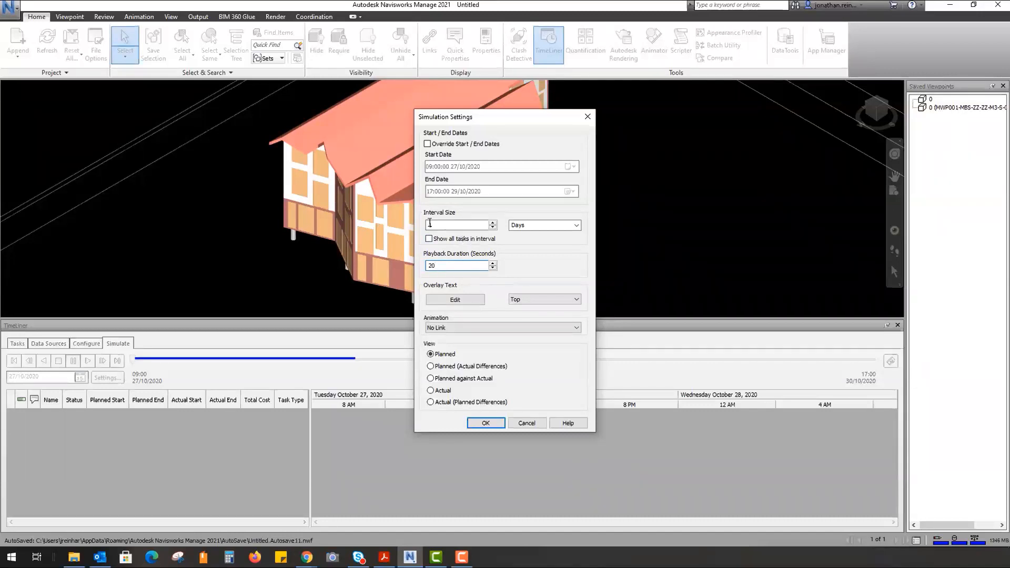
drag(469, 266, 373, 269)
text(10)
click(486, 424)
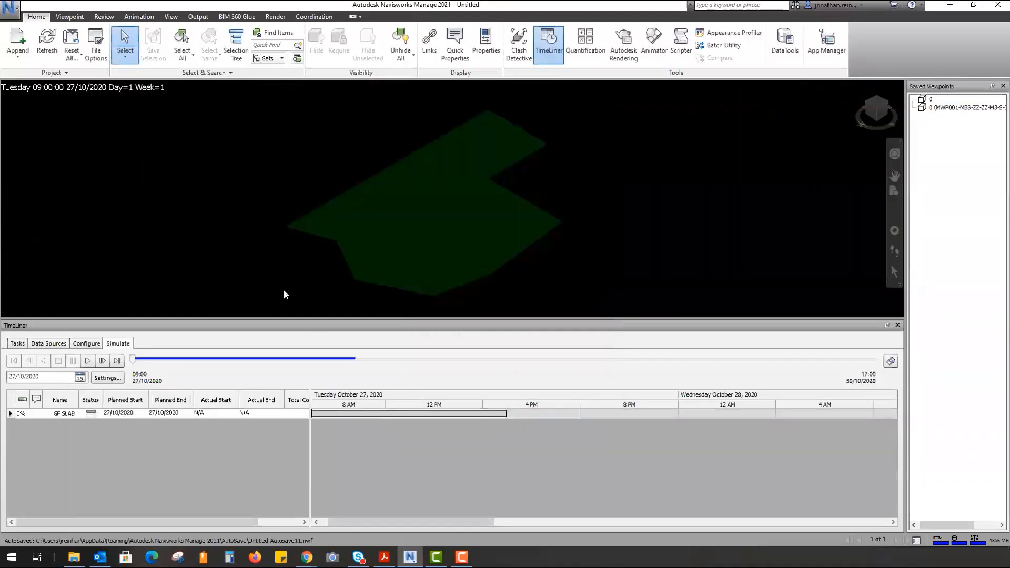
click(86, 346)
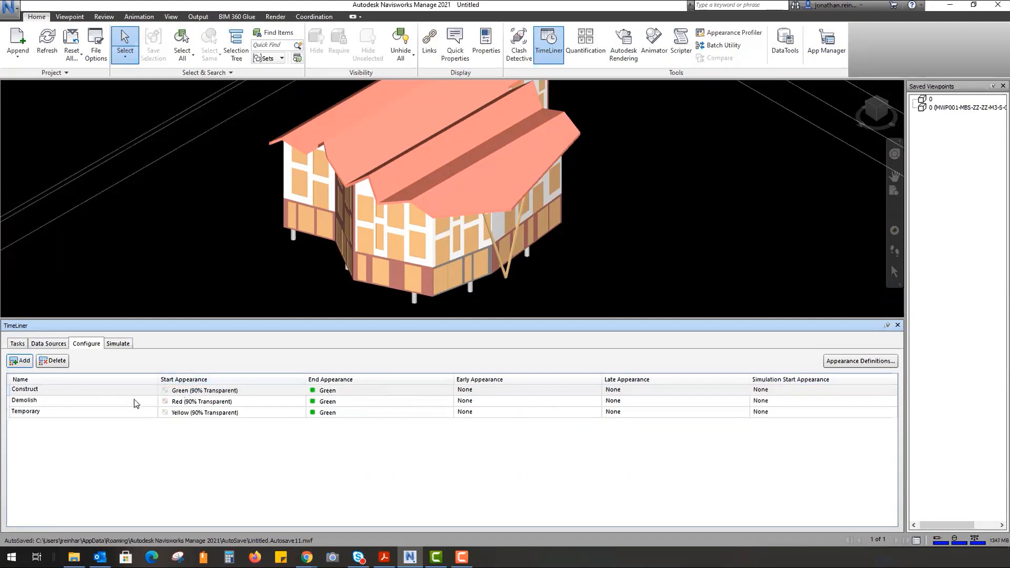
click(364, 402)
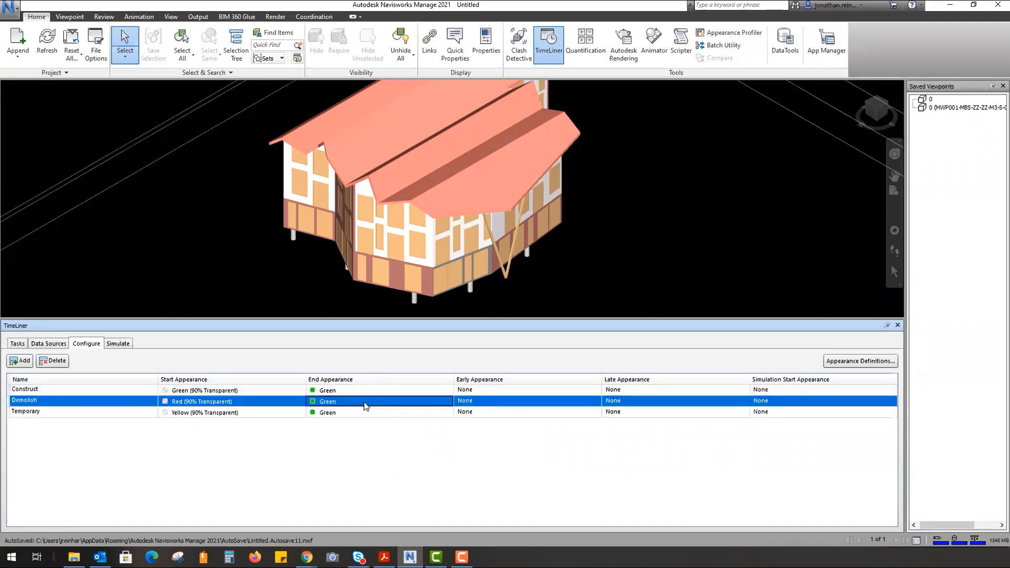
click(364, 402)
click(365, 403)
- Play the construction simulation through to 30/10/2020, then go back to the Tasks tab
click(119, 344)
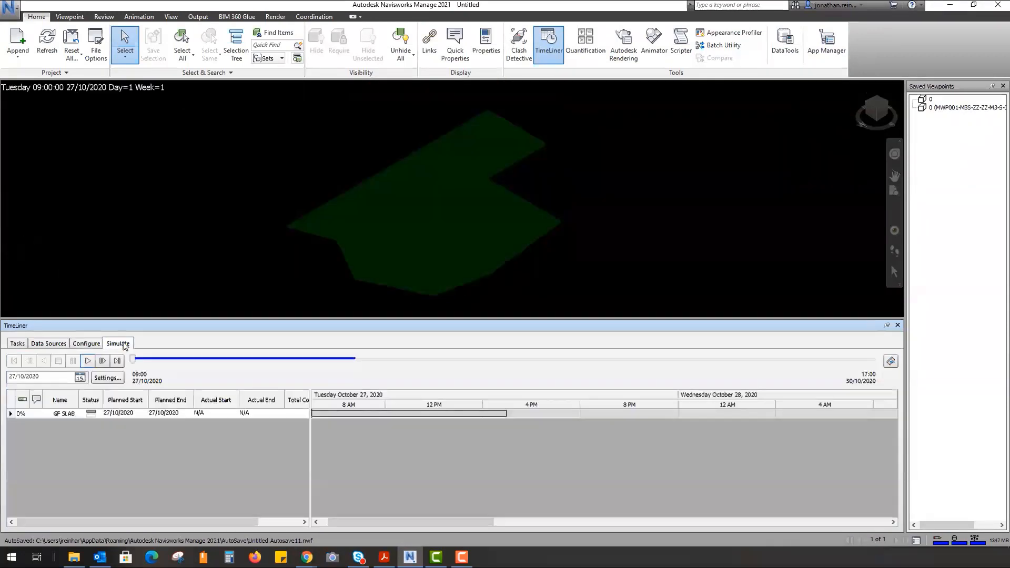
click(89, 361)
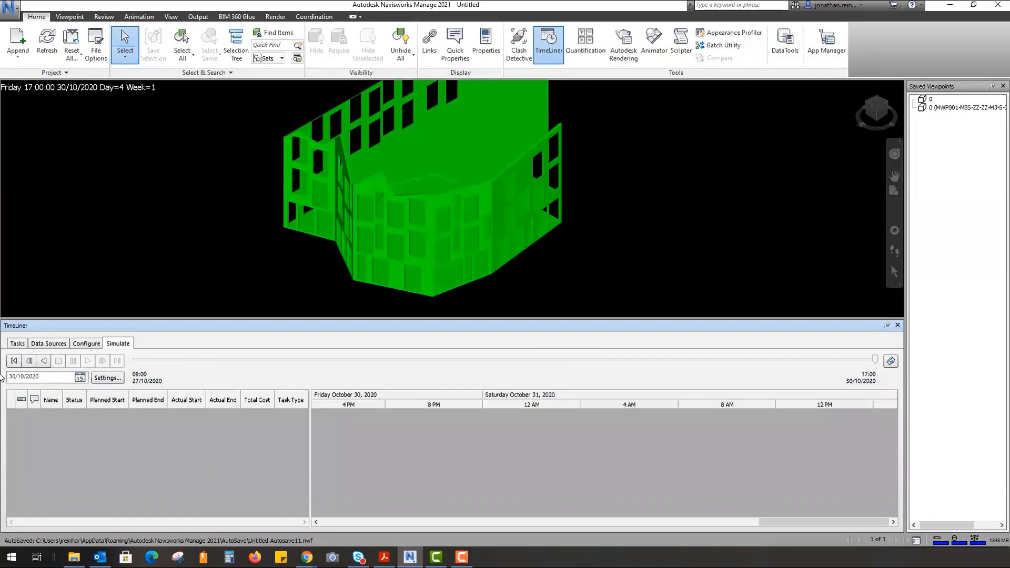
click(18, 344)
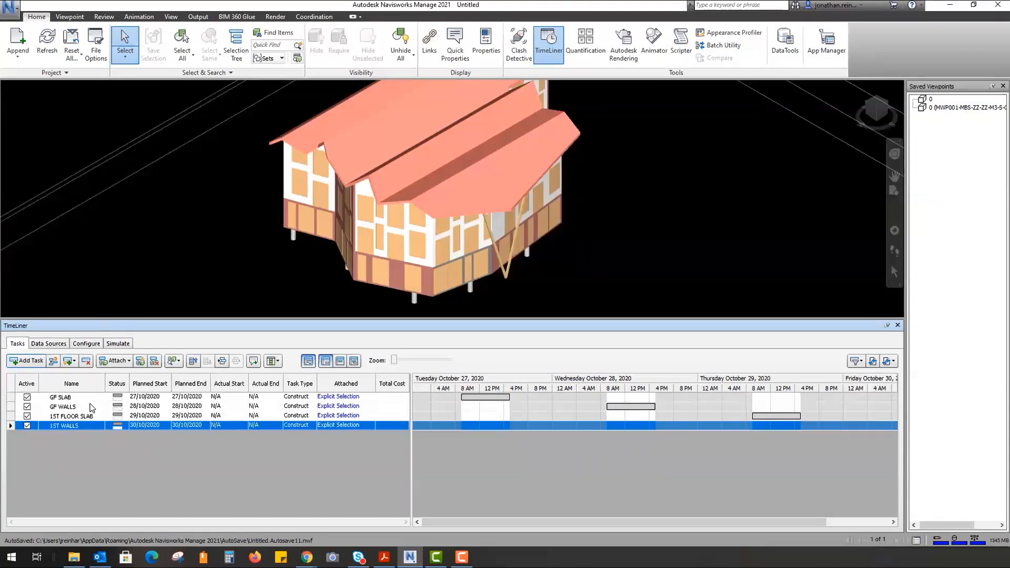
click(62, 347)
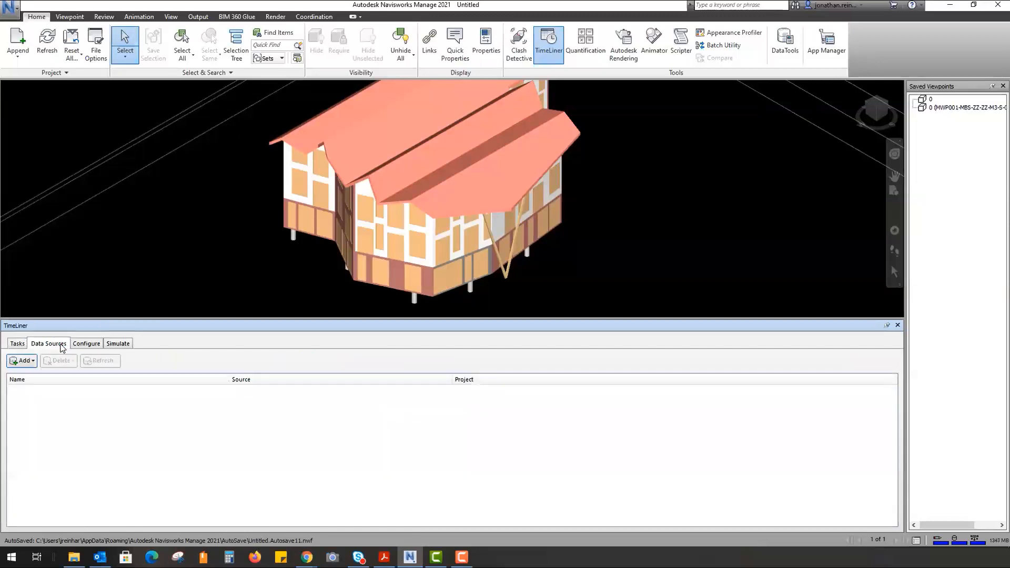
click(31, 362)
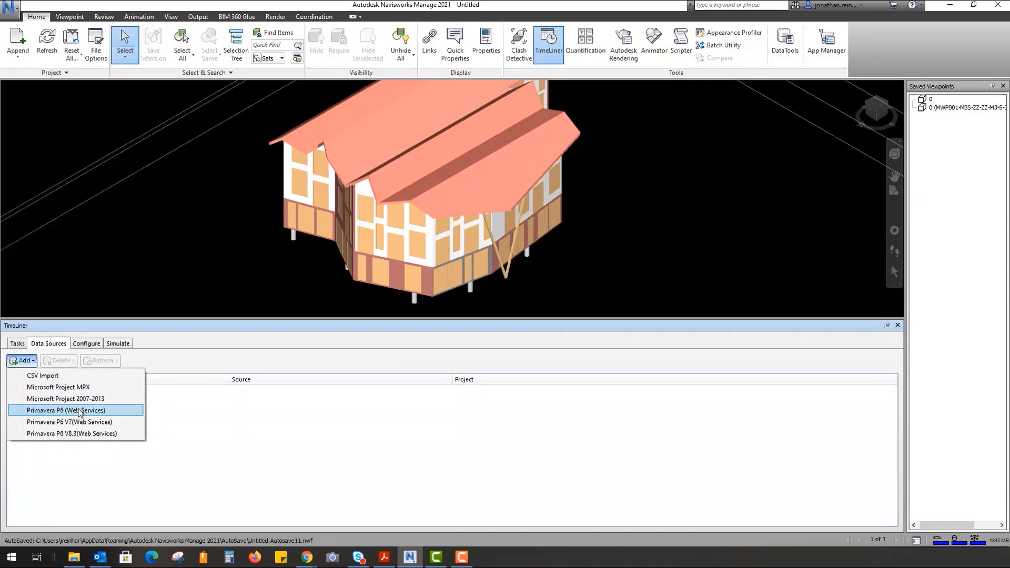
click(88, 345)
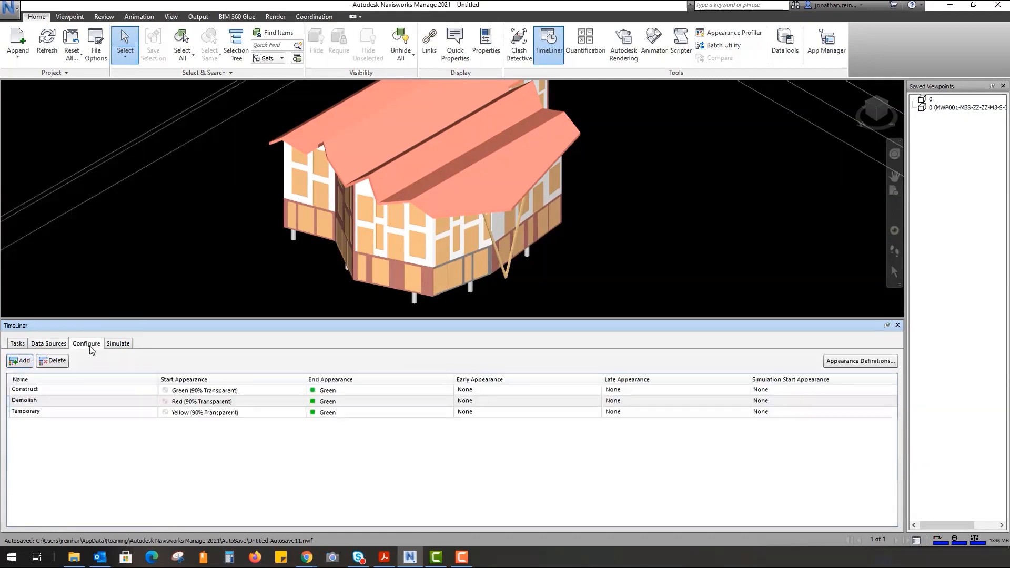
click(18, 343)
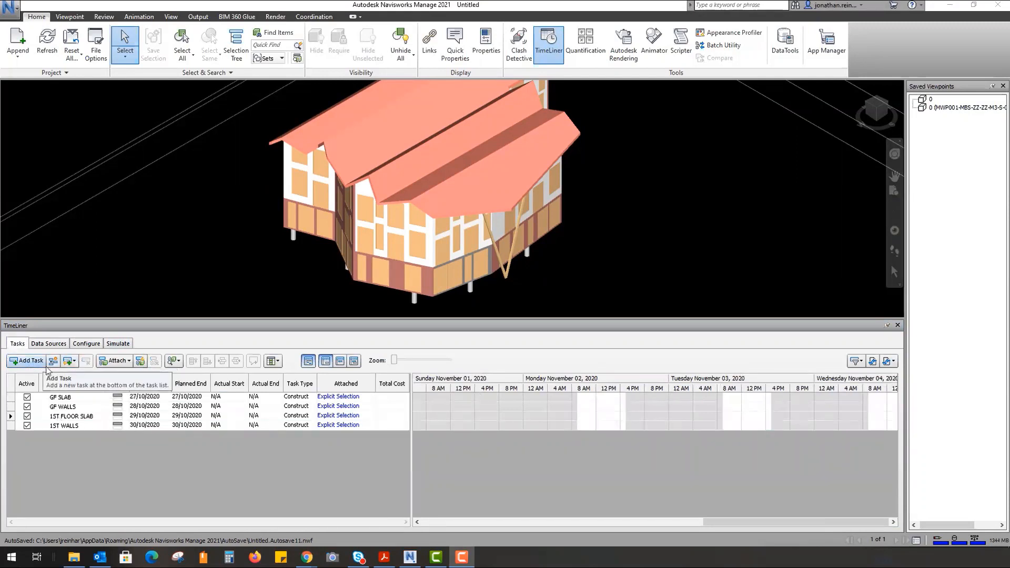
- Auto-add a task for every topmost item, select the Walls task, and switch to Simulate
click(69, 360)
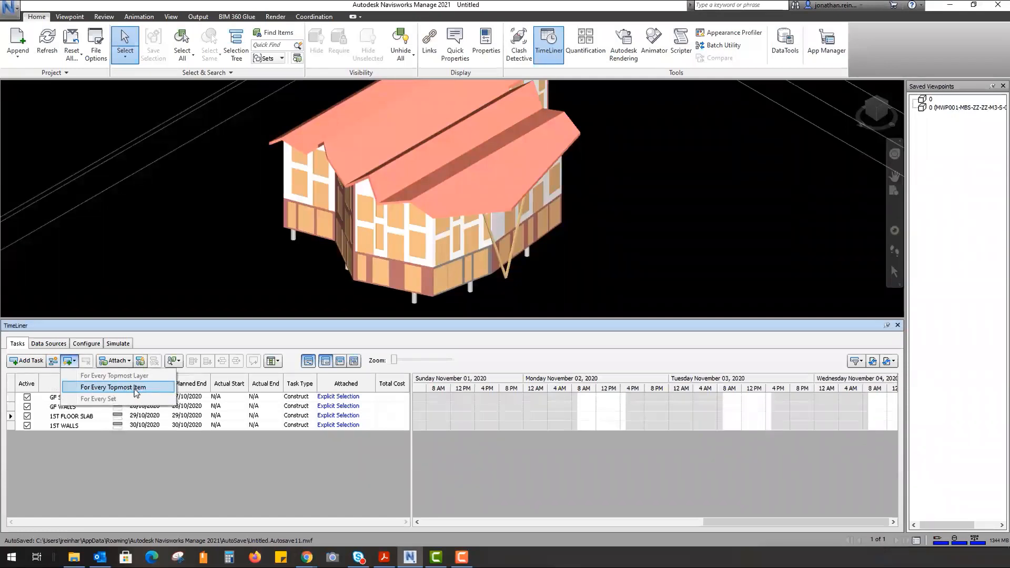
click(135, 387)
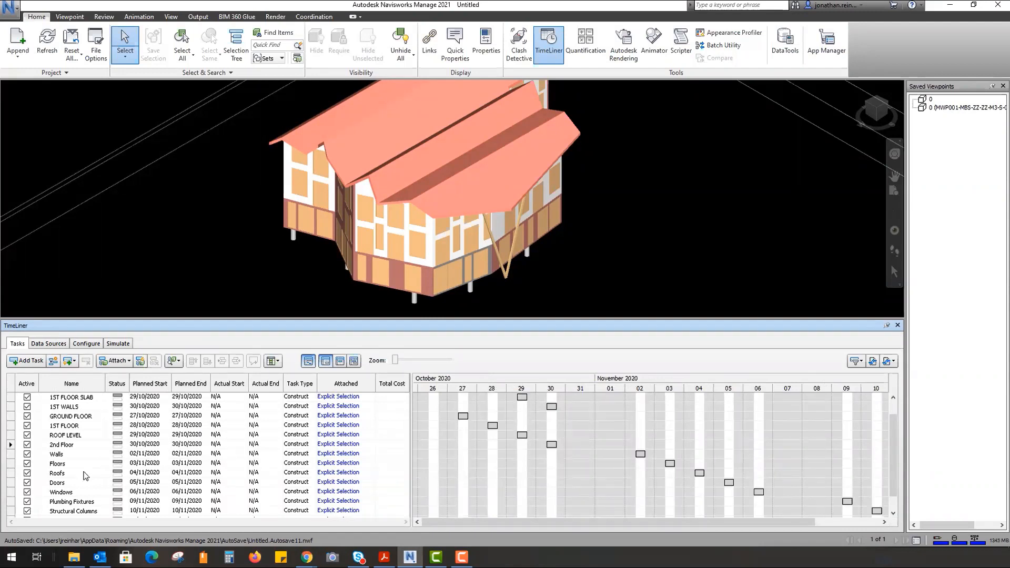
click(66, 454)
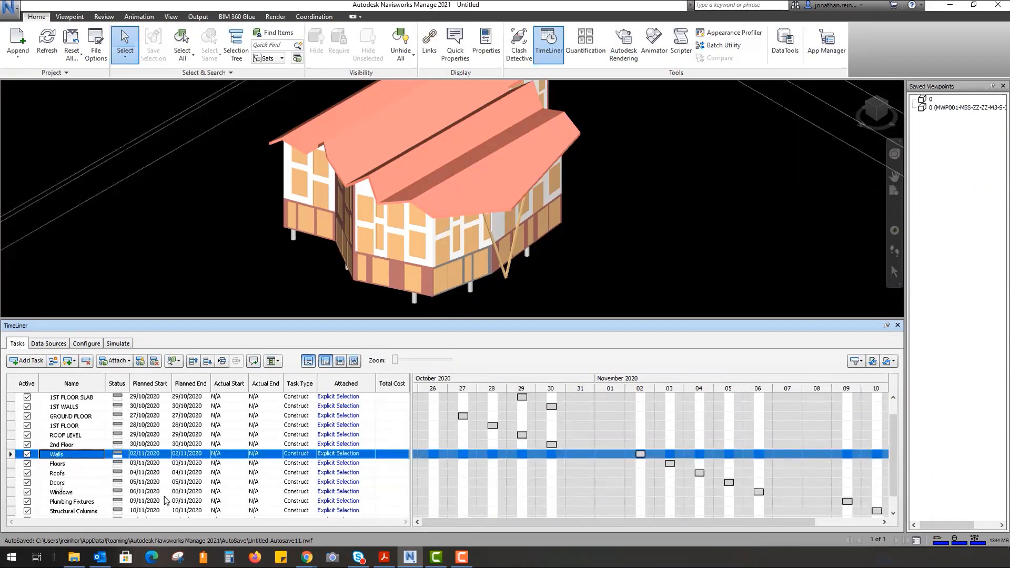
scroll(163, 494, down, 1)
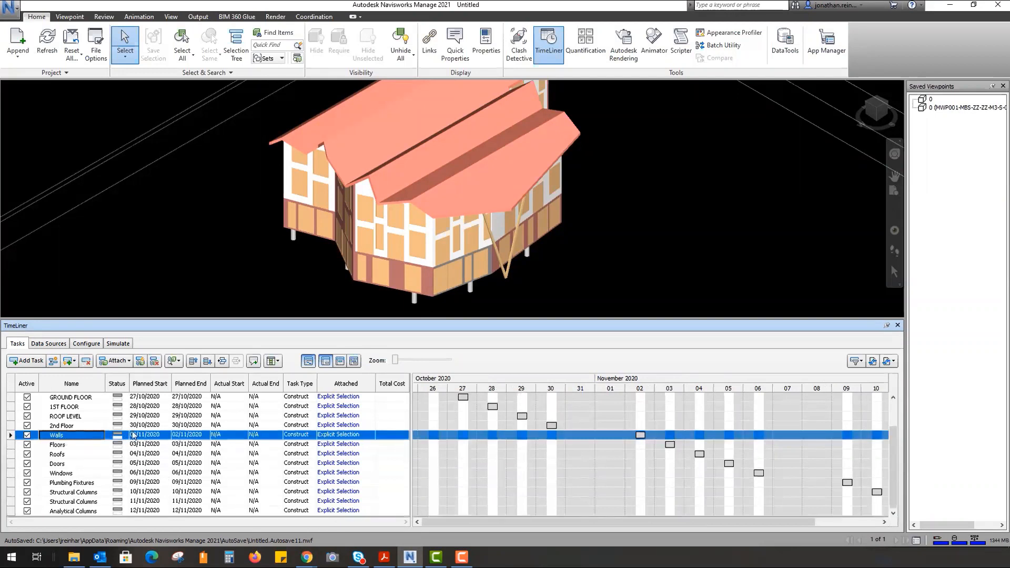
click(118, 345)
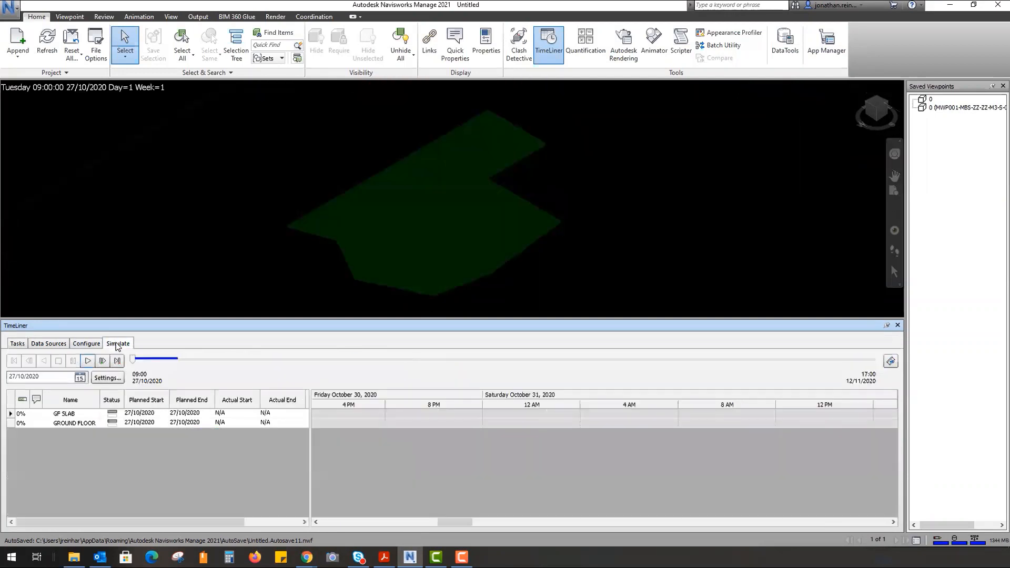
- Play the extended simulation to 12/11/2020, then open the Data Sources tab
click(90, 362)
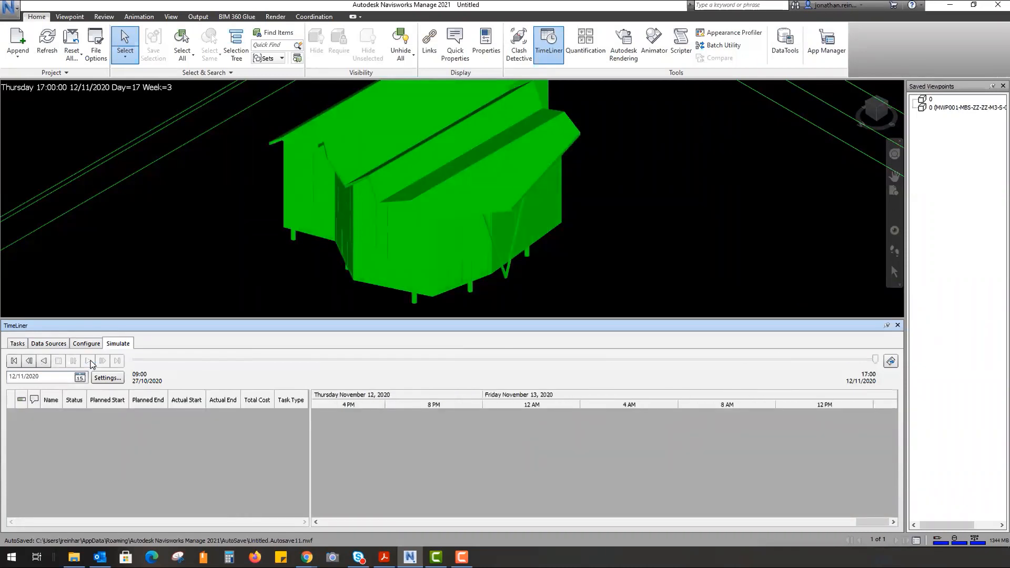
click(50, 344)
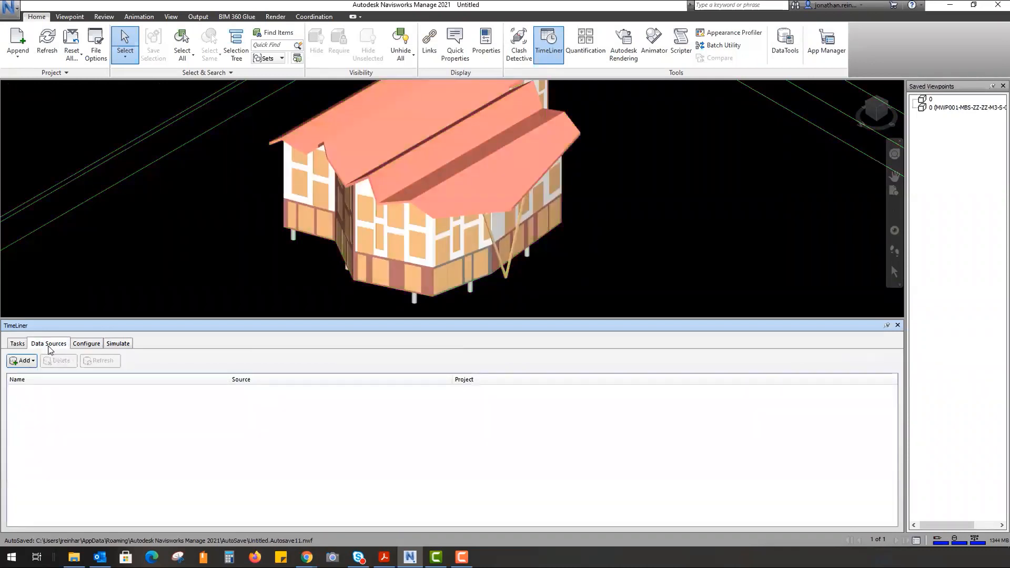
- Return to the Tasks tab and show the Auto-Add Tasks options
click(13, 346)
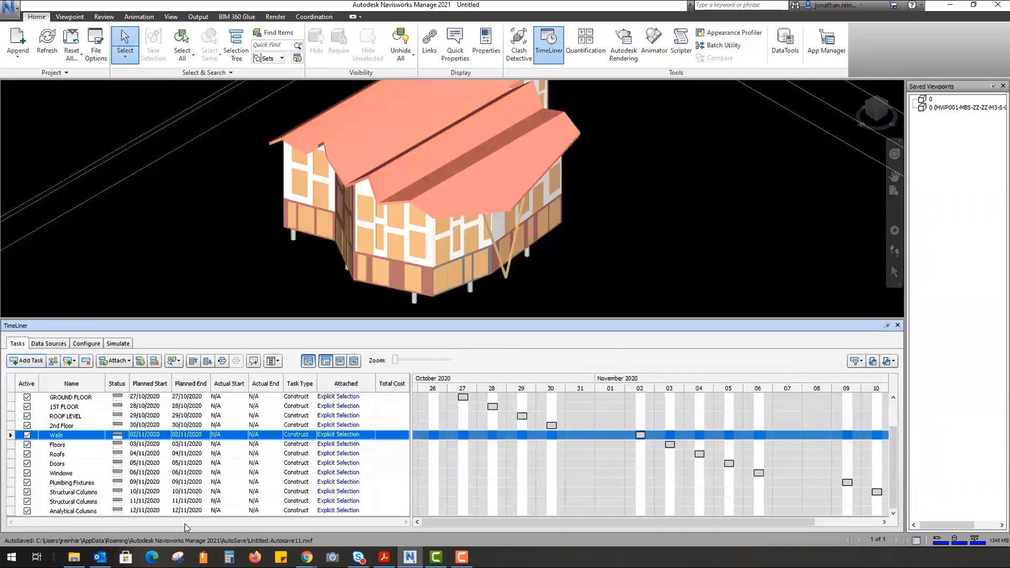
click(69, 361)
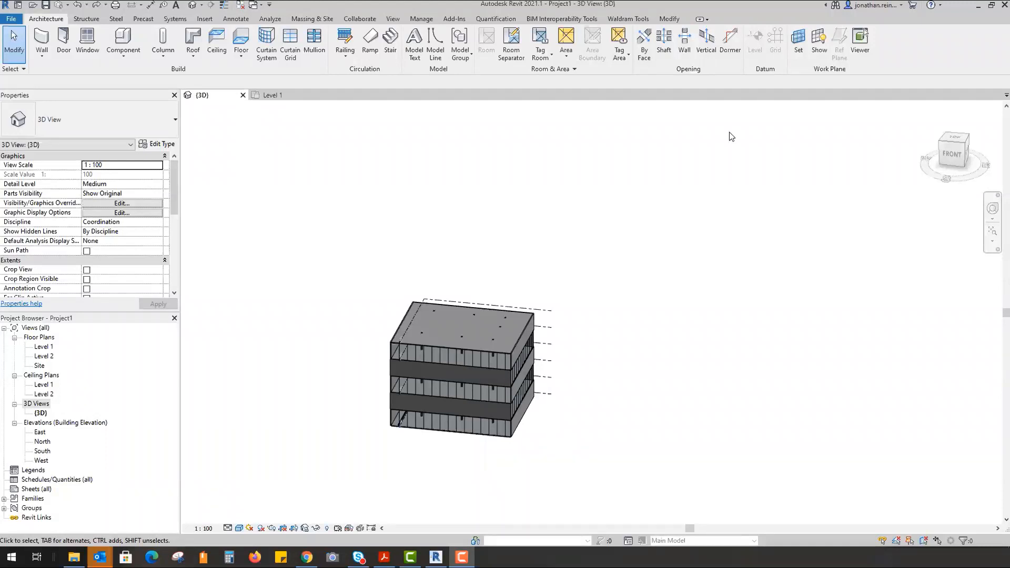
- Select the oval duct in the Revit 3D view to check its raised elevation
click(461, 21)
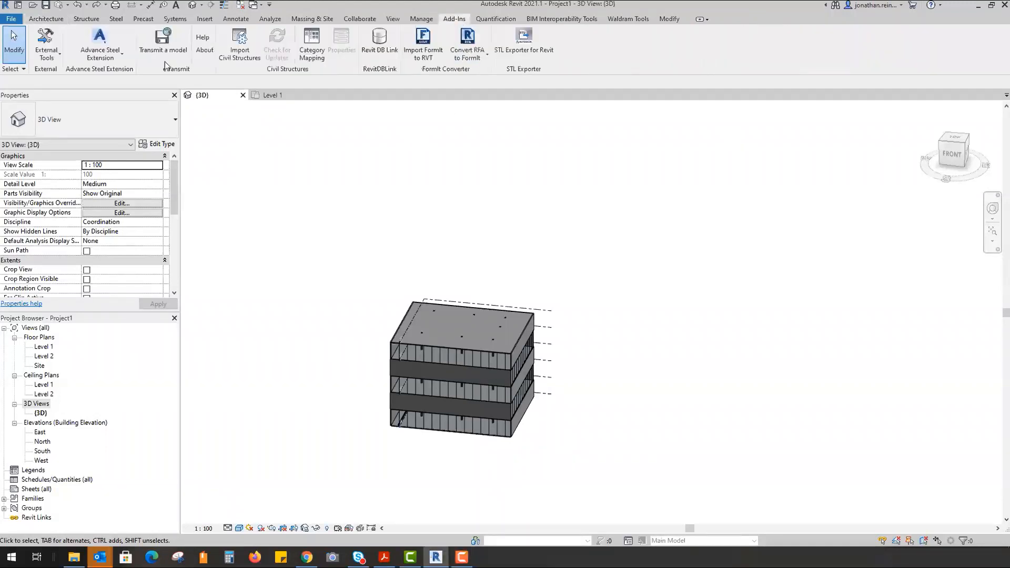
click(47, 48)
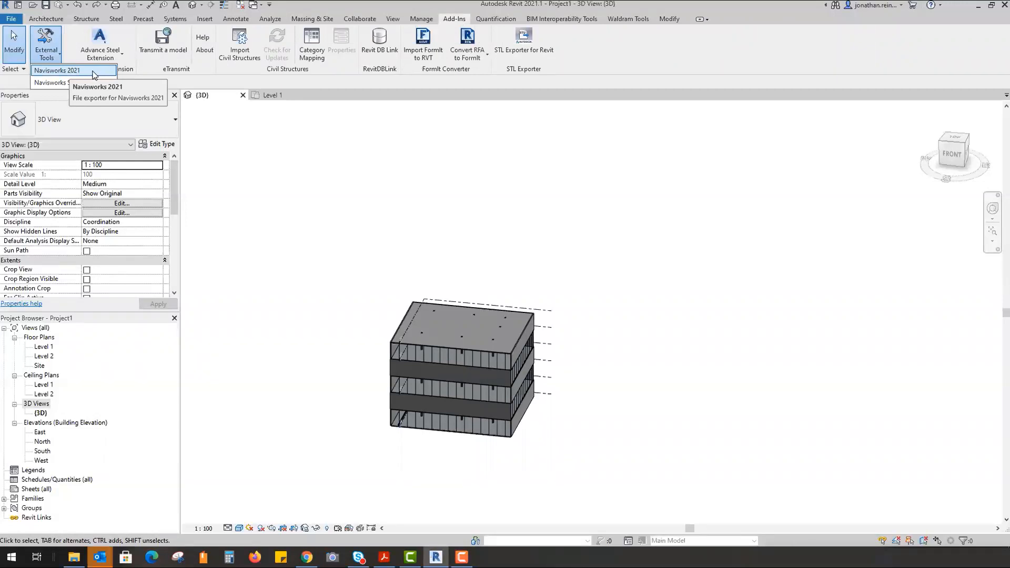
shift+middle_drag(768, 348, 449, 396)
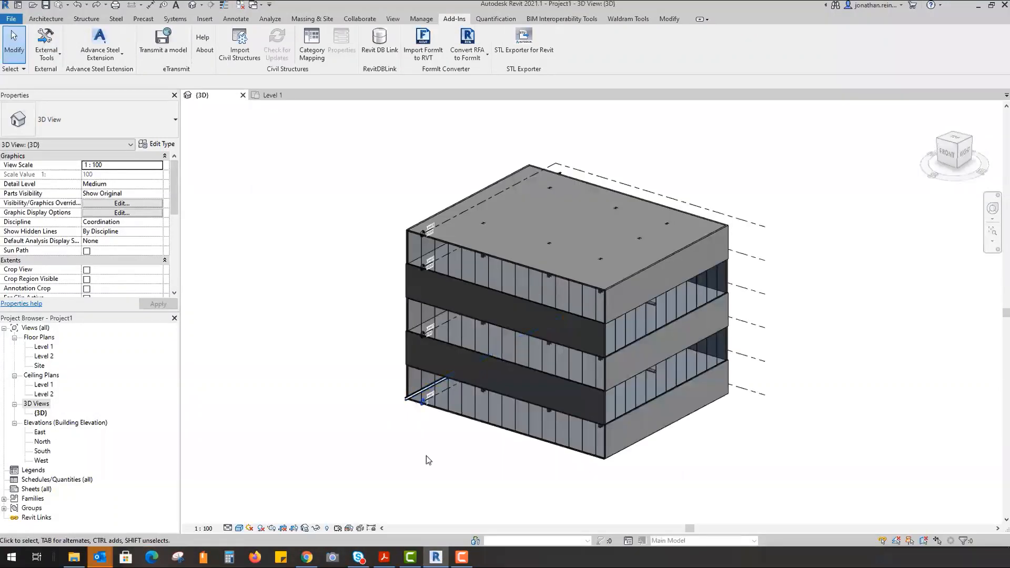
shift+middle_drag(462, 456, 432, 395)
shift+middle_drag(516, 310, 515, 276)
scroll(488, 422, up, 5)
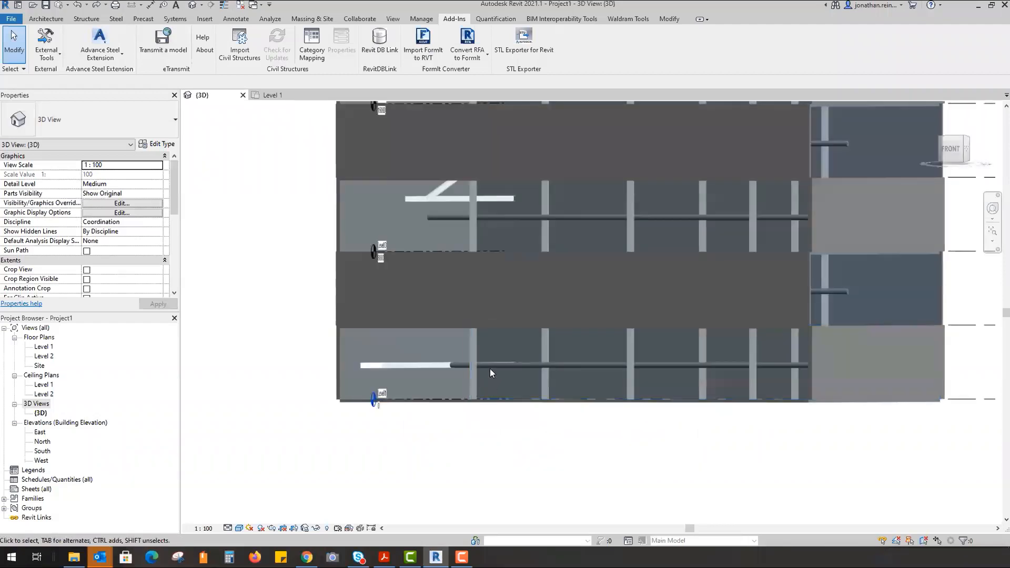
click(494, 376)
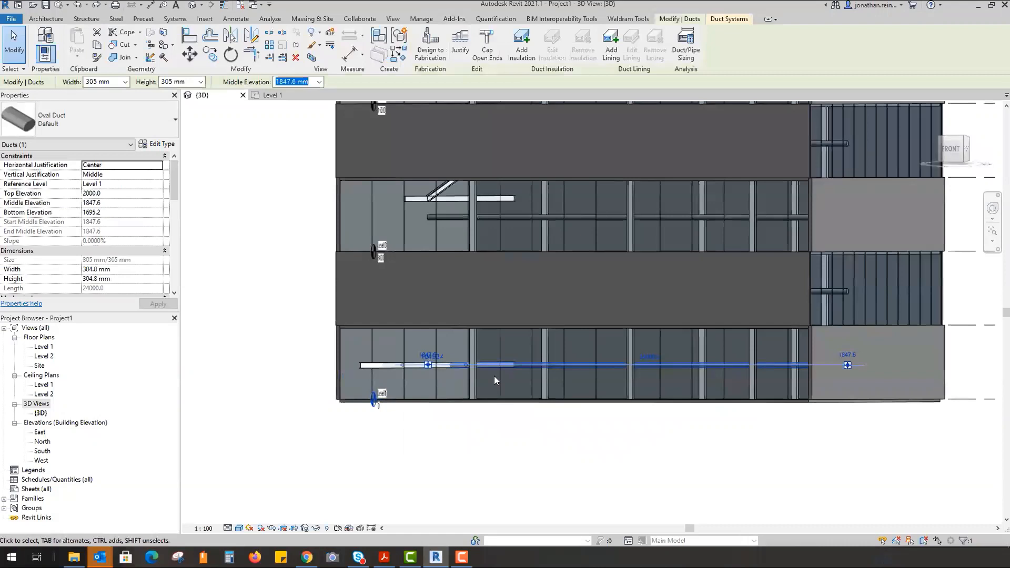
click(286, 216)
- Start the Navisworks 2021 export from Add-Ins > External Tools
shift+middle_drag(291, 277, 420, 363)
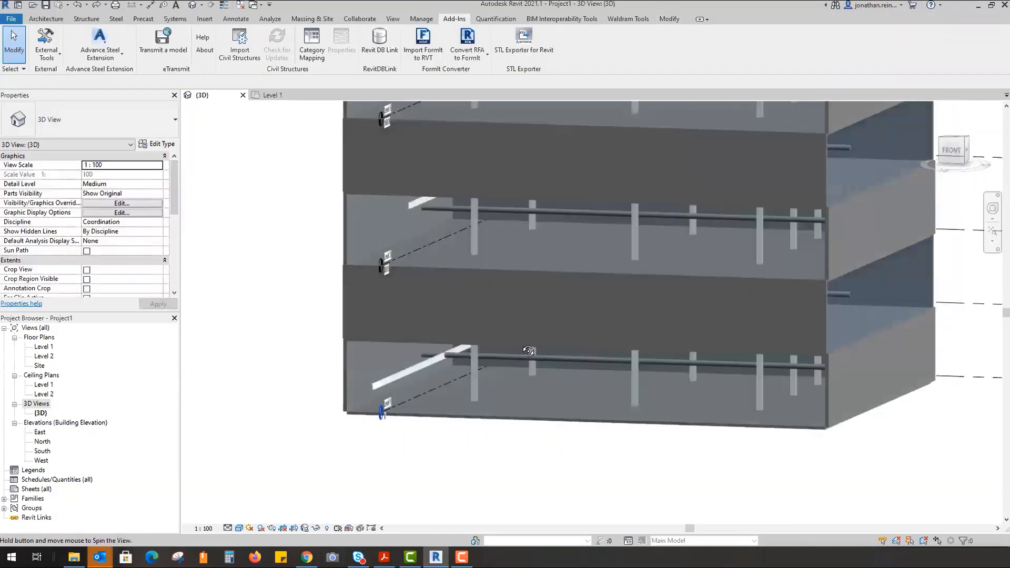
shift+middle_drag(655, 340, 571, 398)
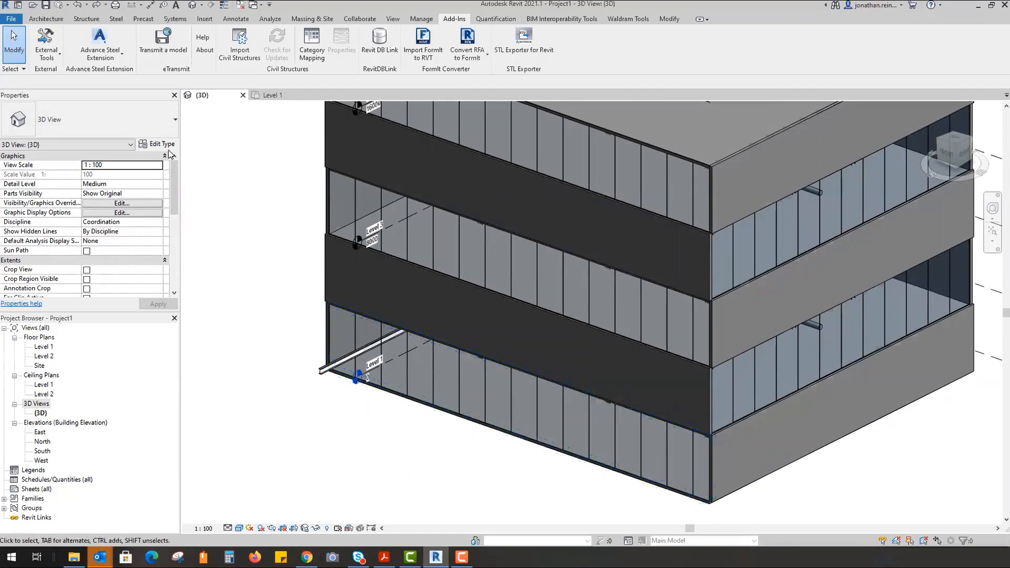
click(46, 49)
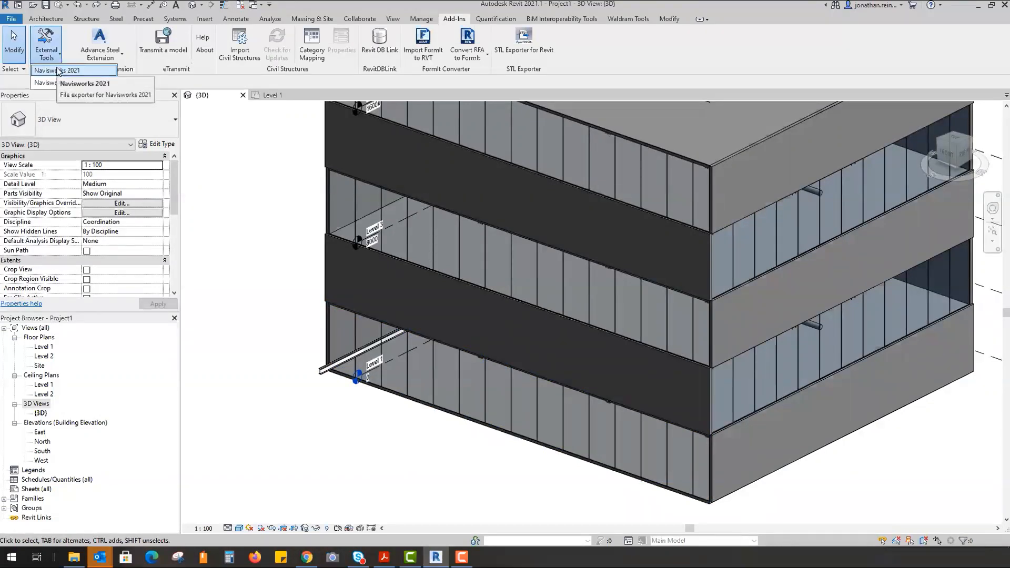
click(58, 70)
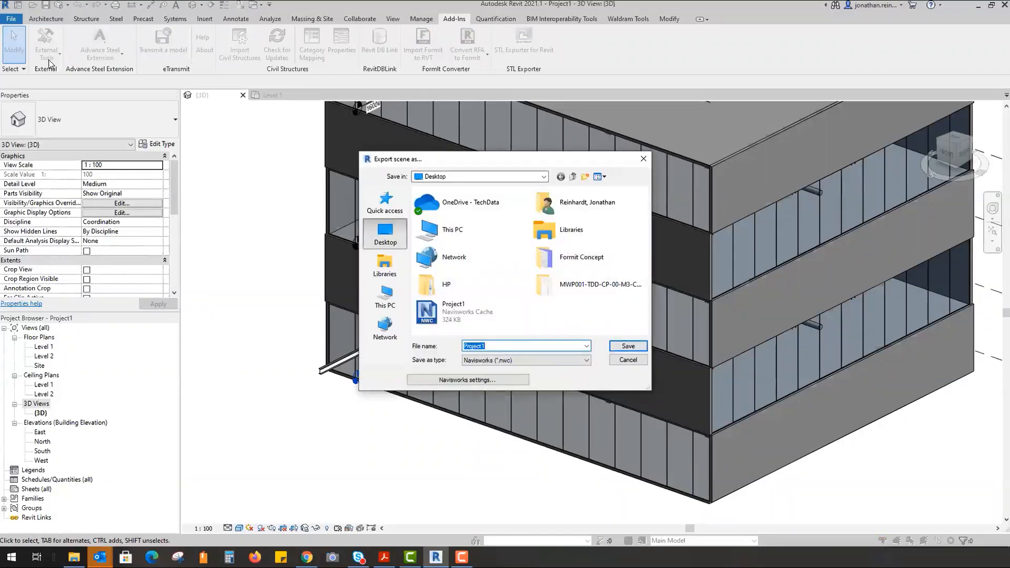
- Keep the Navisworks export coordinates set to Shared
click(477, 384)
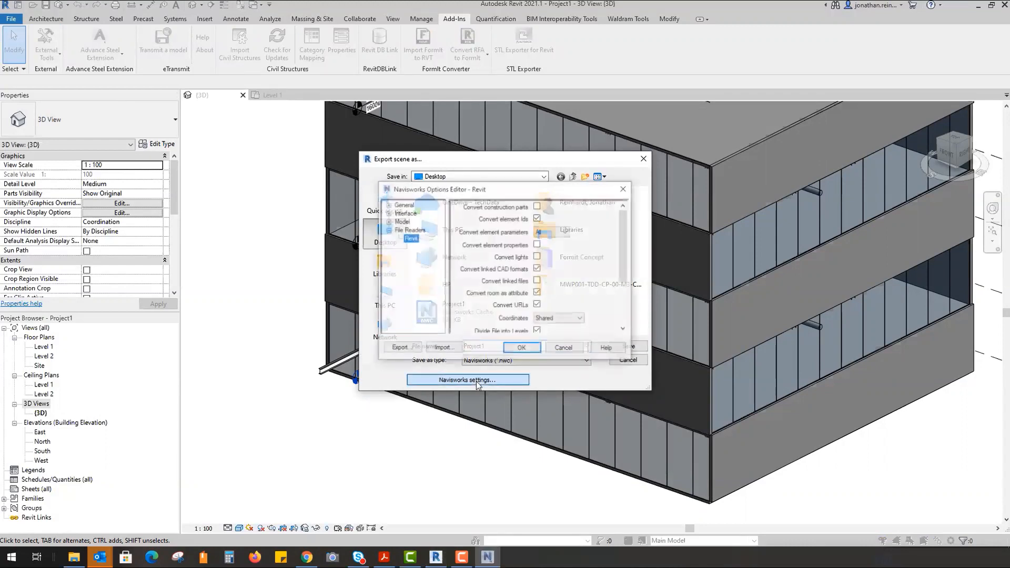
click(558, 319)
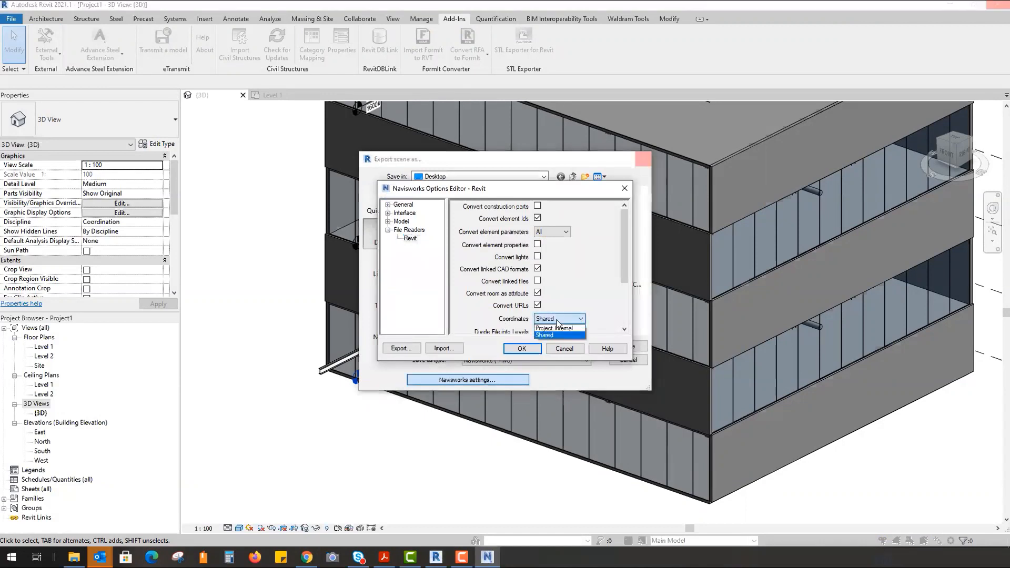
click(556, 320)
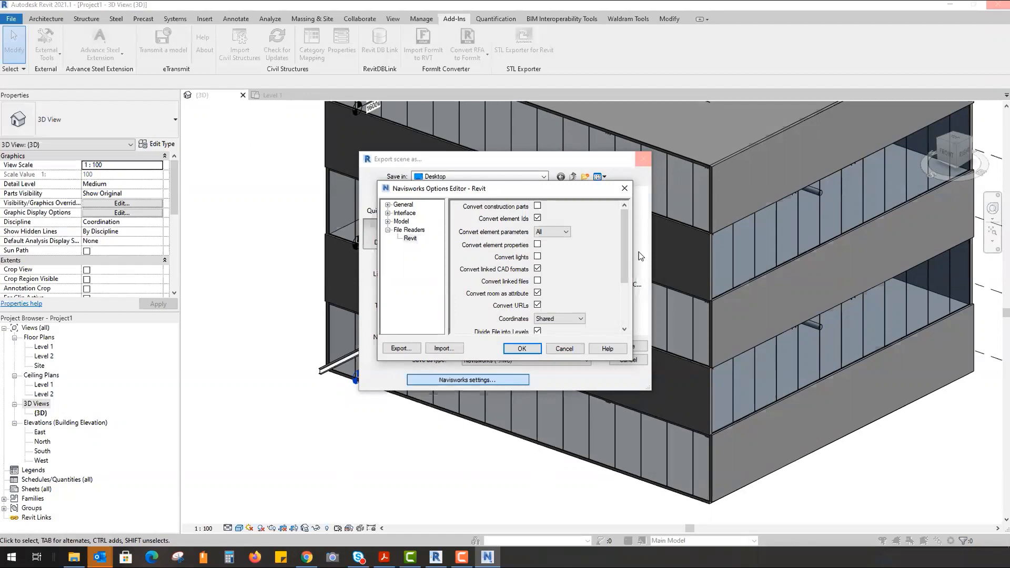
drag(624, 243, 624, 285)
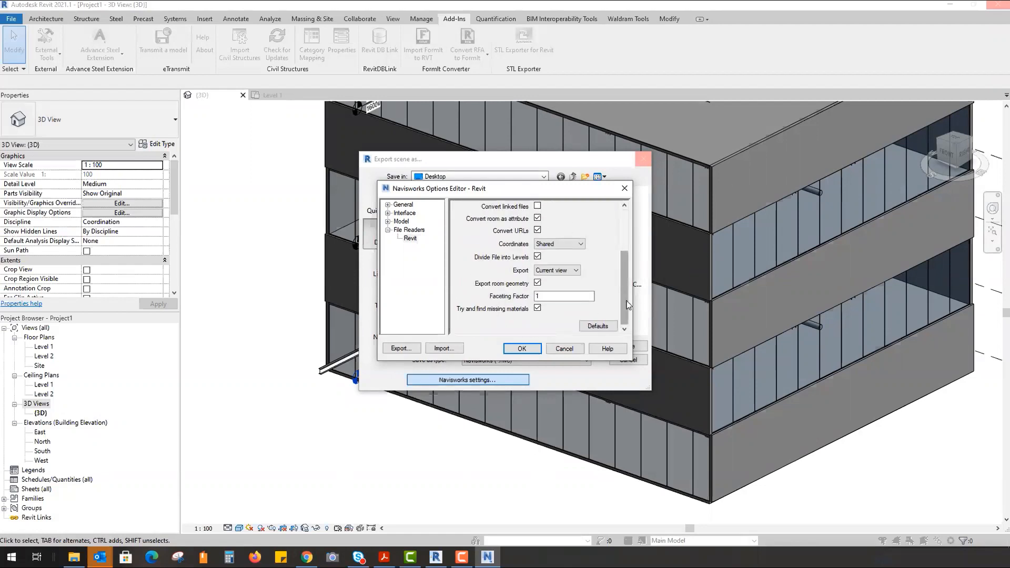
drag(626, 304, 625, 261)
- Review the Model Performance, NWD and NWC export option pages and accept the settings
click(387, 221)
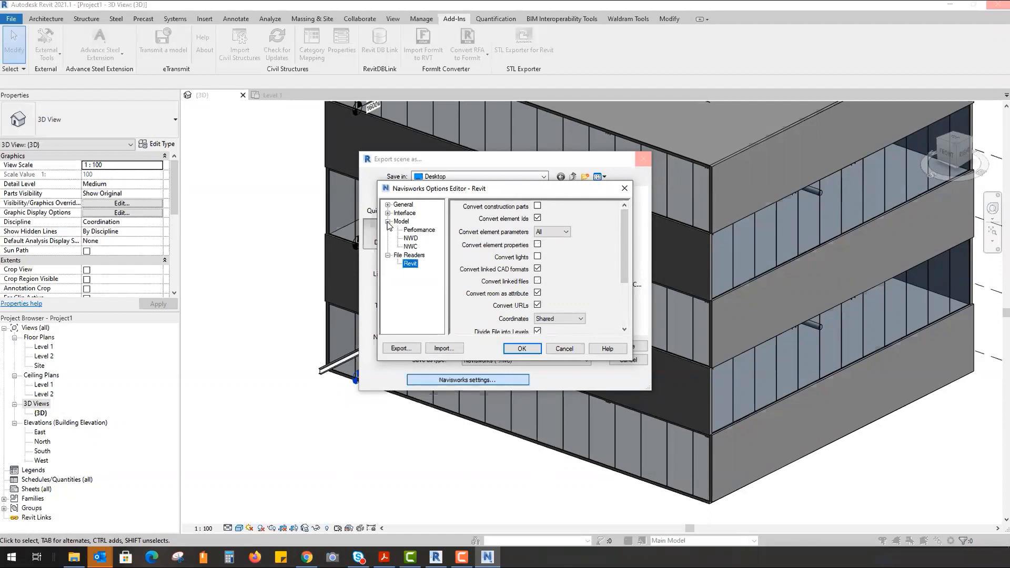
click(421, 230)
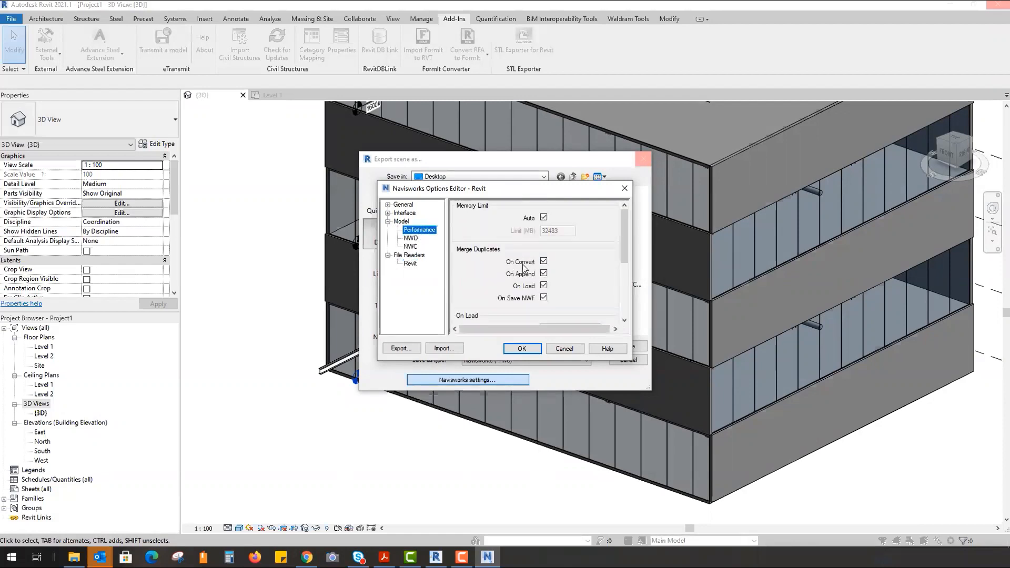
scroll(543, 276, down, 3)
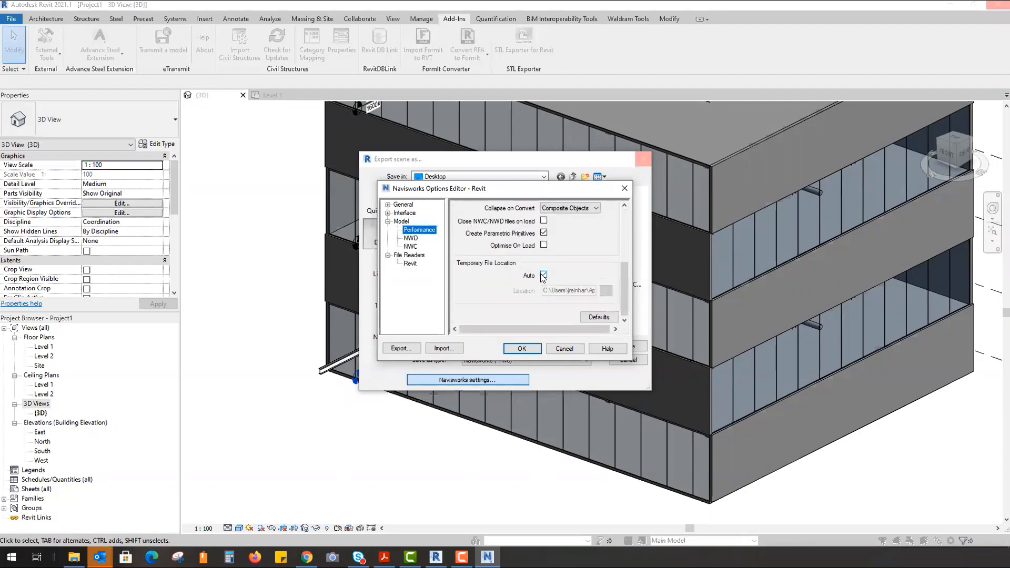
click(410, 239)
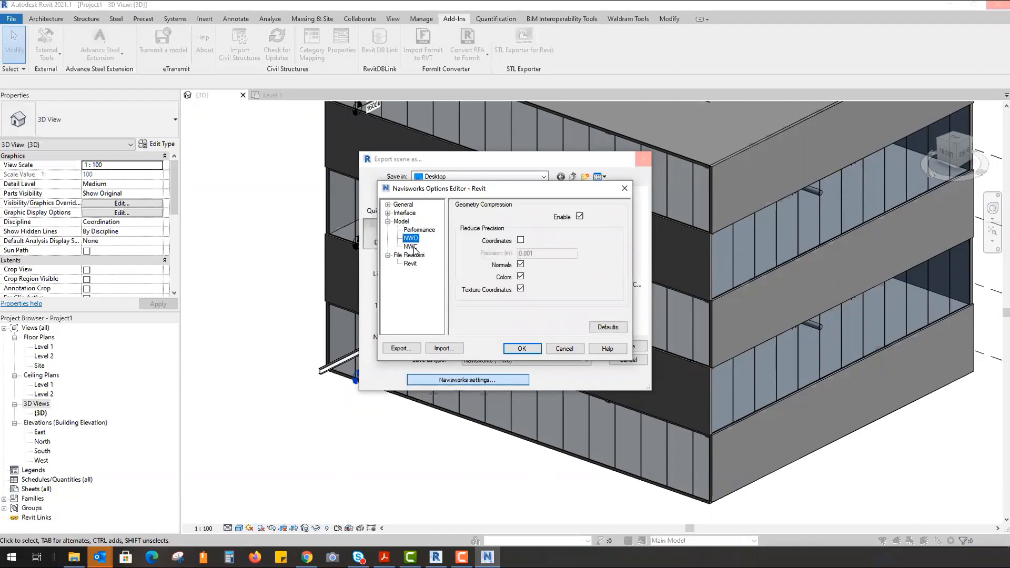
click(410, 246)
click(521, 348)
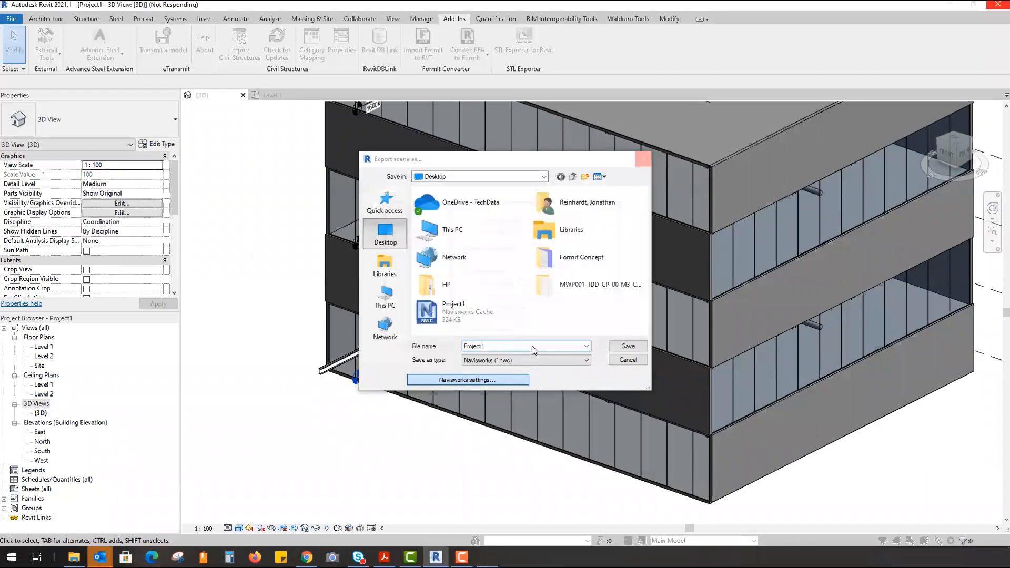
- Export Project1.nwc to the Desktop, overwriting the old copy, then close Project1, saving its changes
click(628, 347)
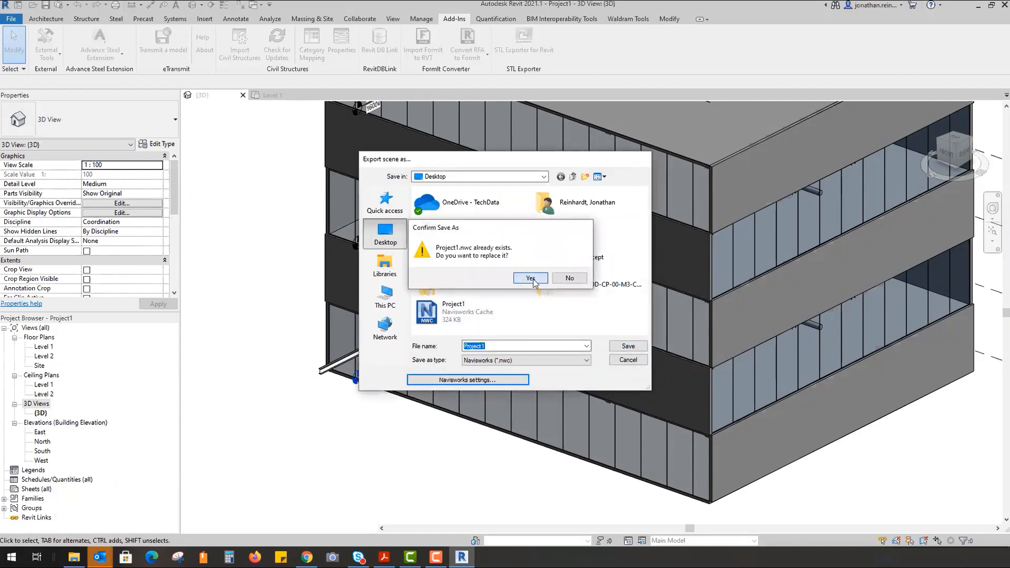
click(530, 278)
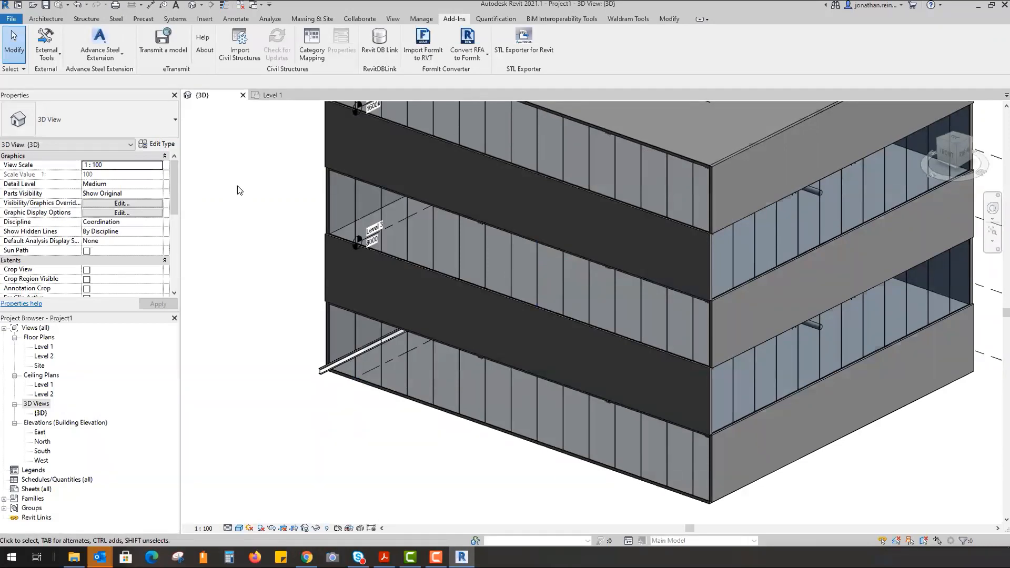
click(240, 6)
click(242, 95)
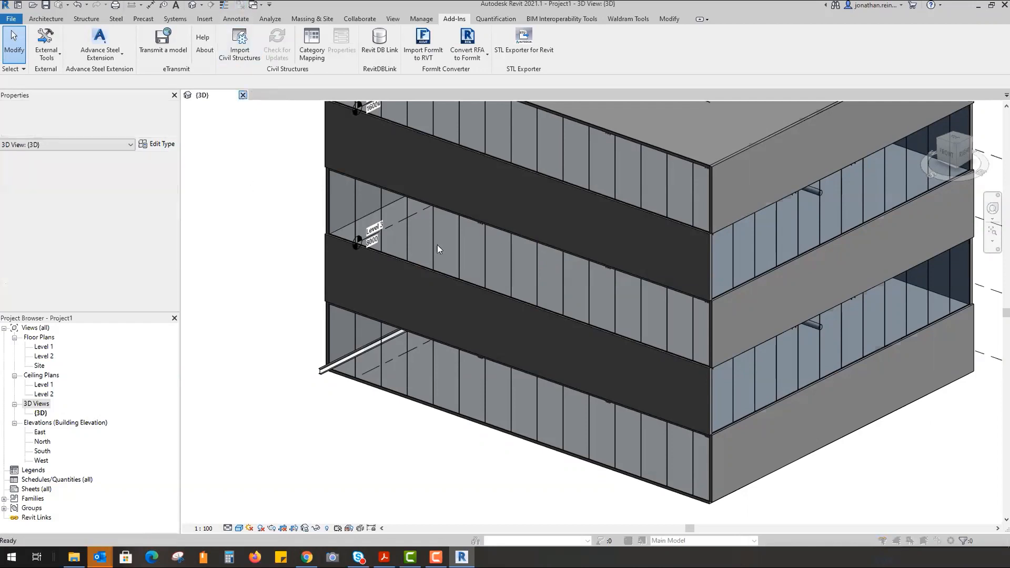
click(483, 278)
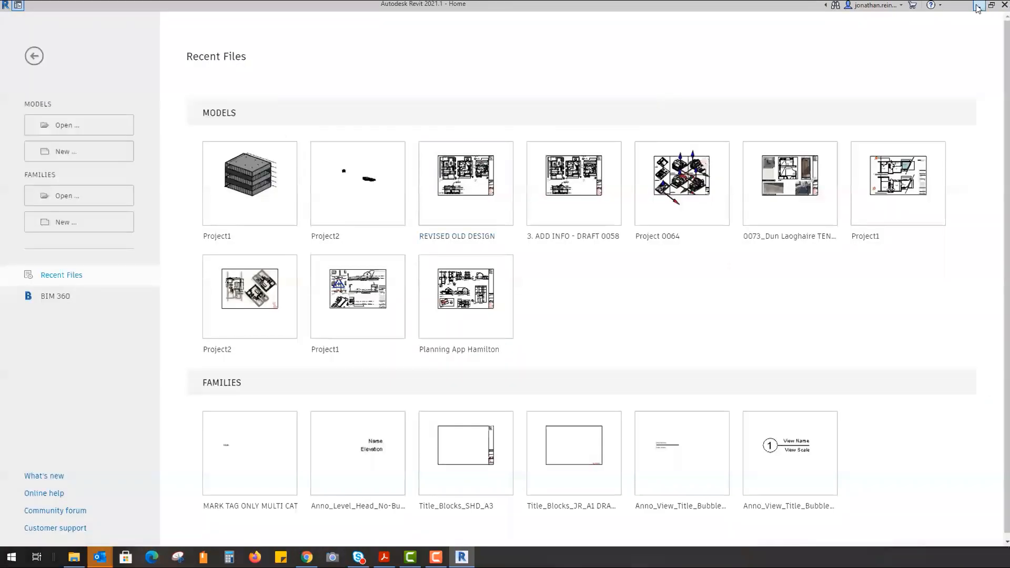
- Minimize Revit and open the Project1 NWC cache from the desktop in Navisworks
click(976, 6)
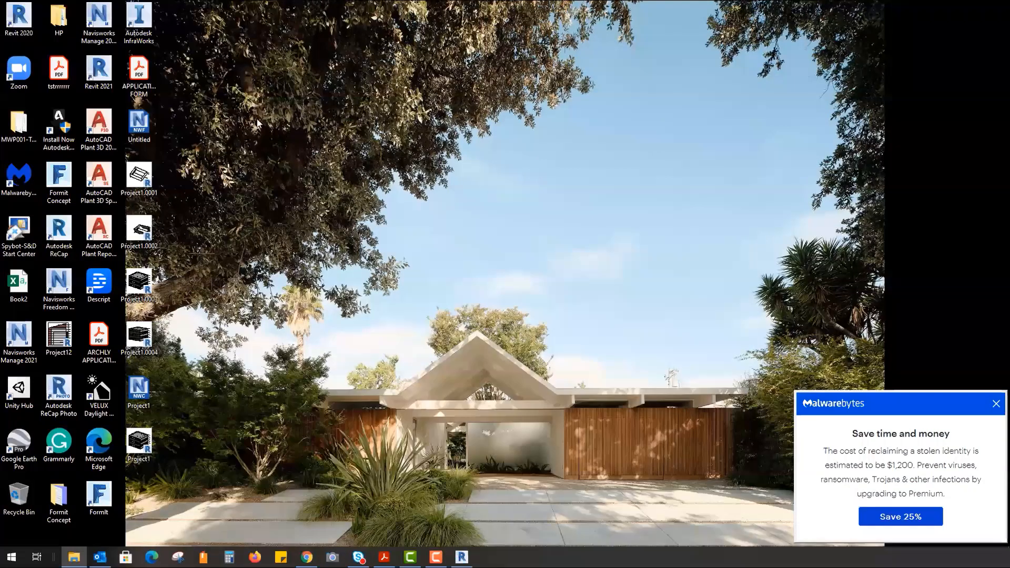
double_click(139, 389)
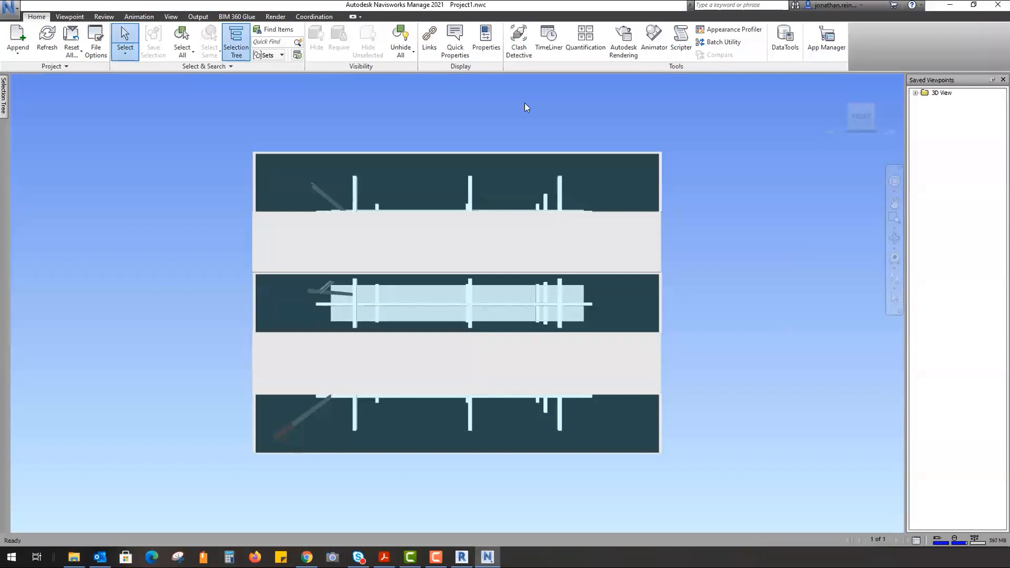
- Dock the Clash Detective panel and add a new clash test, Test 1
mouse_move(737, 225)
shift+middle_down()
mouse_move(676, 255)
mouse_move(548, 279)
mouse_move(568, 209)
mouse_move(771, 251)
mouse_move(816, 248)
mouse_move(663, 282)
mouse_move(621, 279)
shift+middle_up()
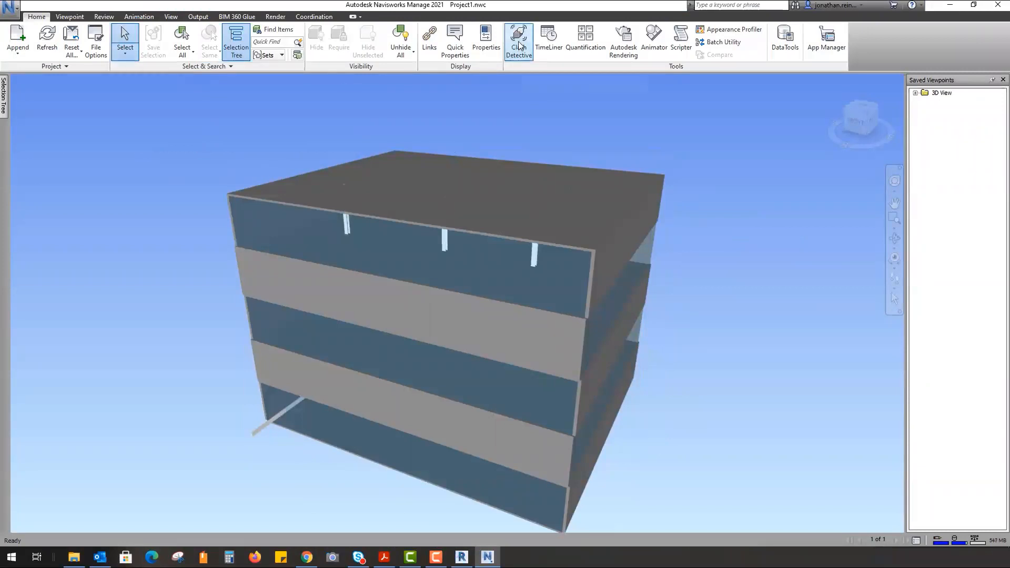
click(519, 46)
drag(841, 12, 259, 17)
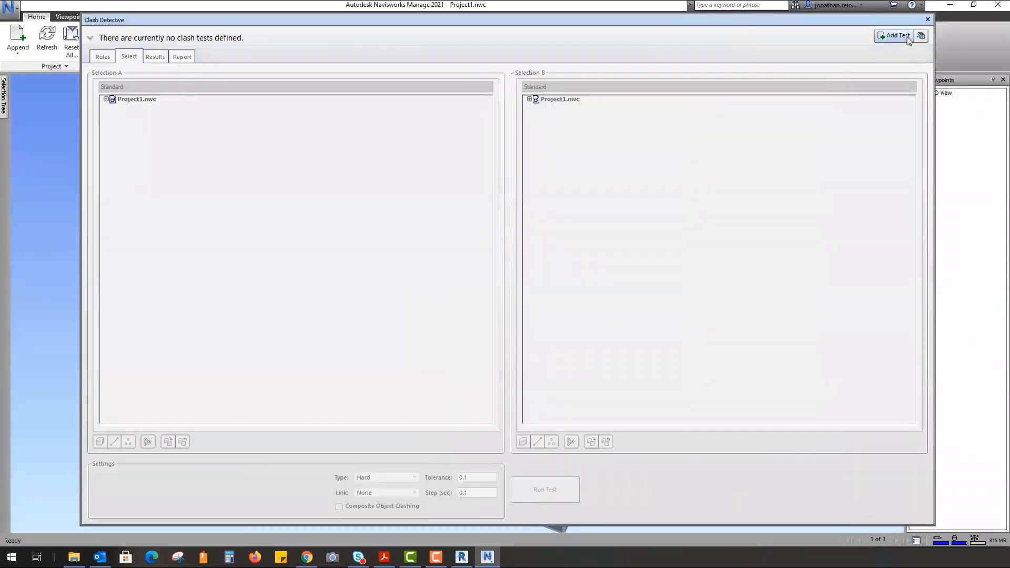
click(898, 35)
- Select Level 1 Walls and Floors for A, and Structural Framing and Columns for B
click(106, 208)
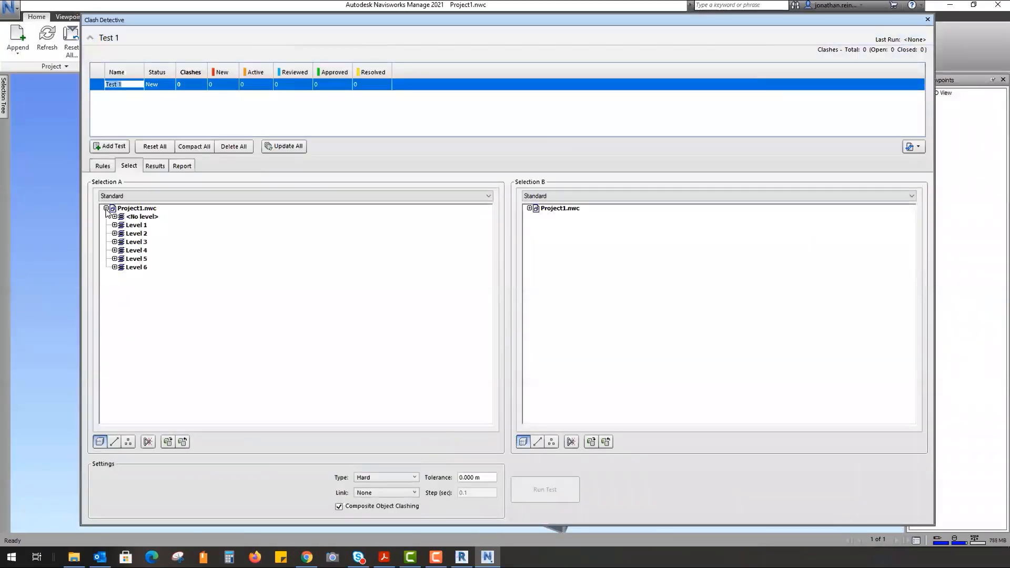
click(114, 225)
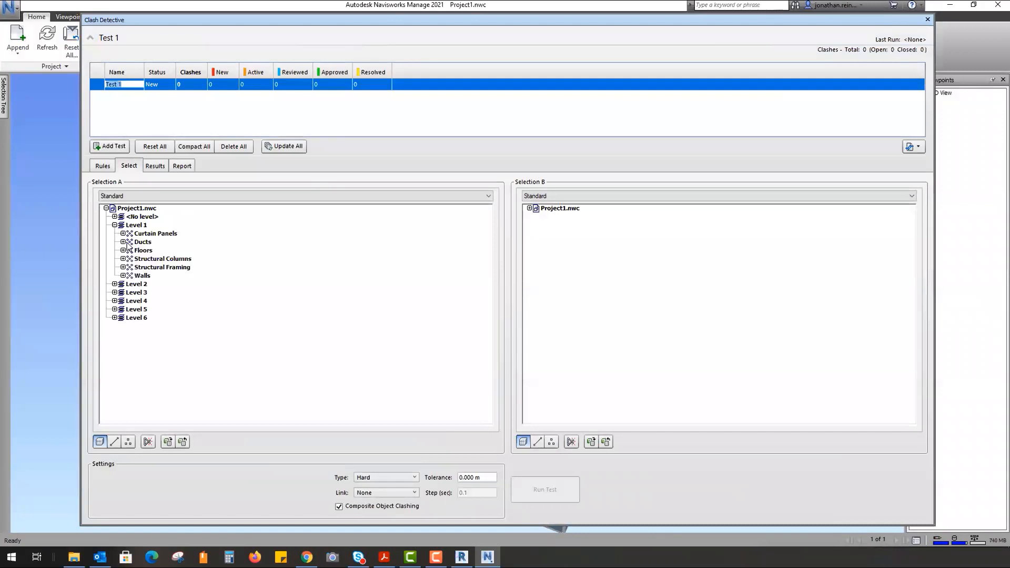
click(529, 208)
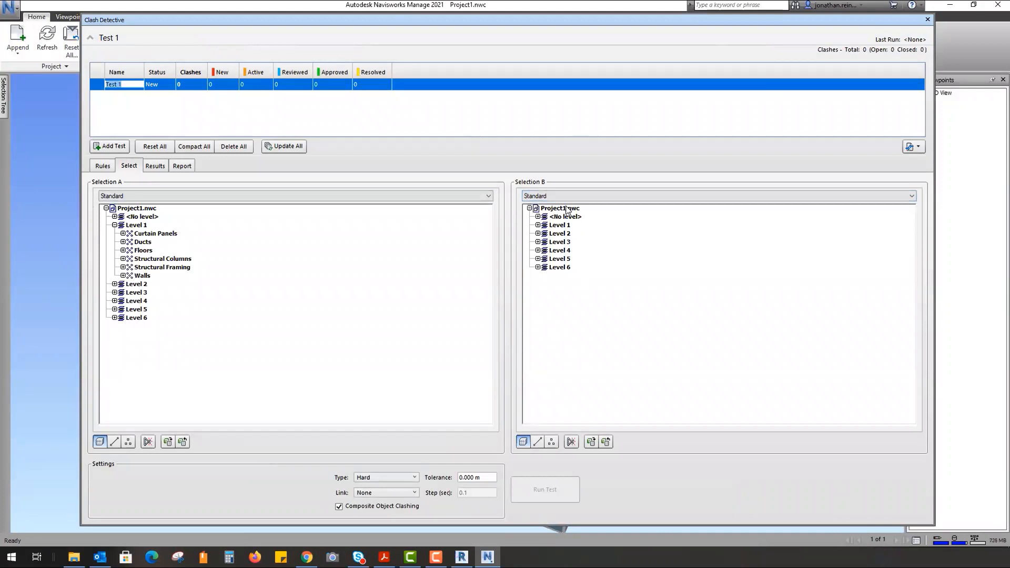
click(142, 276)
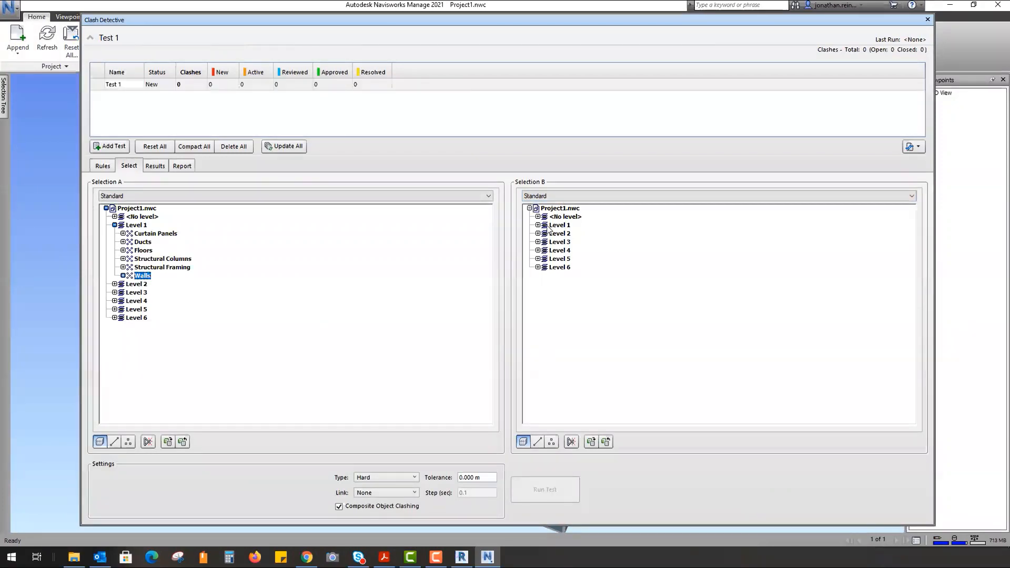
click(537, 225)
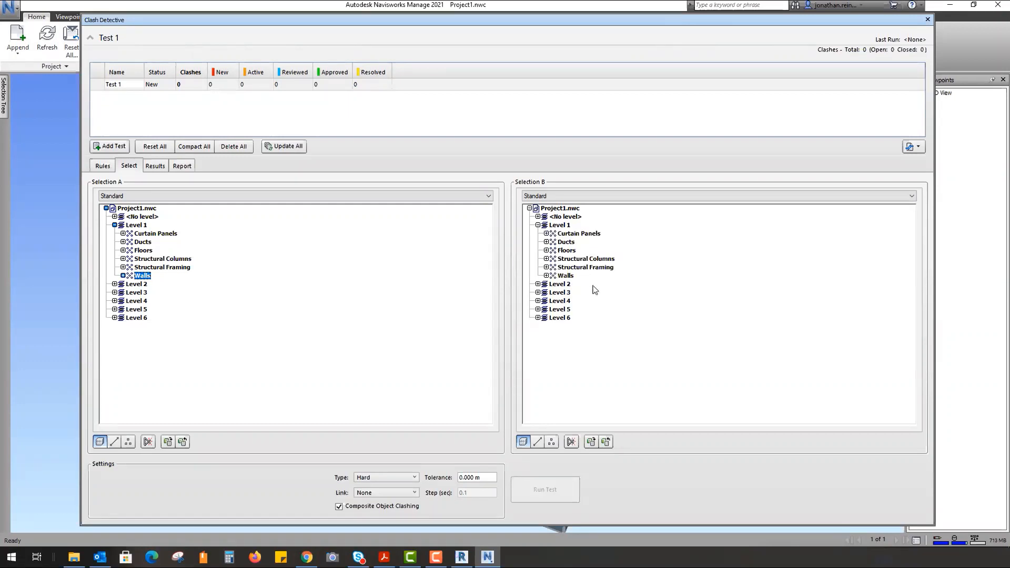
click(597, 268)
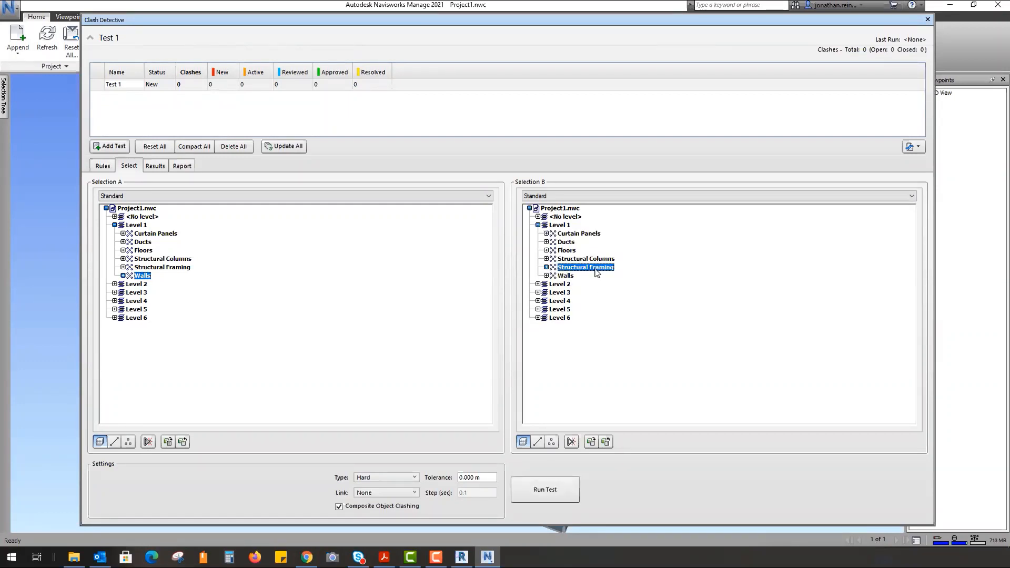
ctrl+click(599, 260)
ctrl+click(143, 250)
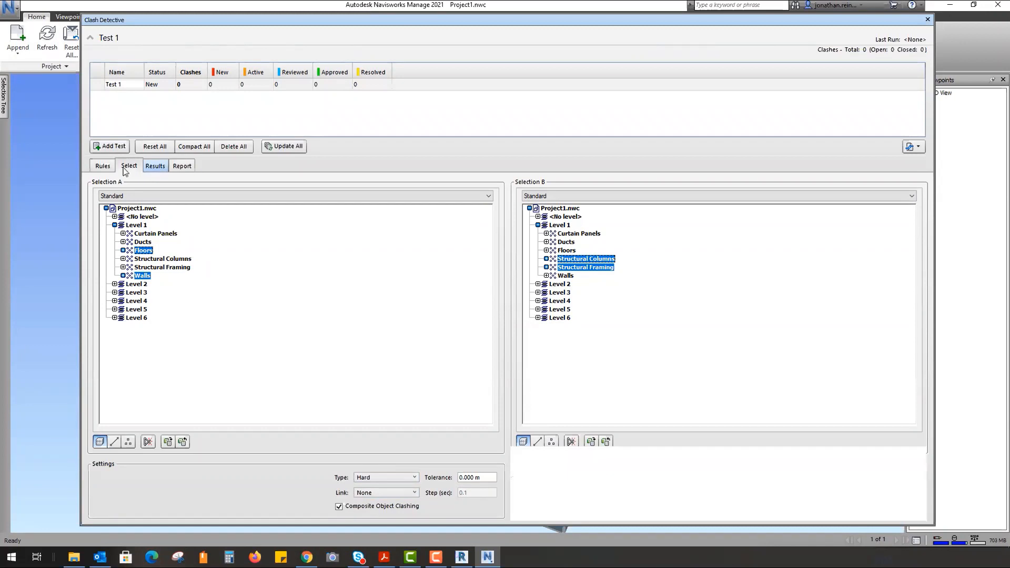
- Run Test 1, which finds 8 hard clashes, and step through Clash2 to Clash7
click(552, 500)
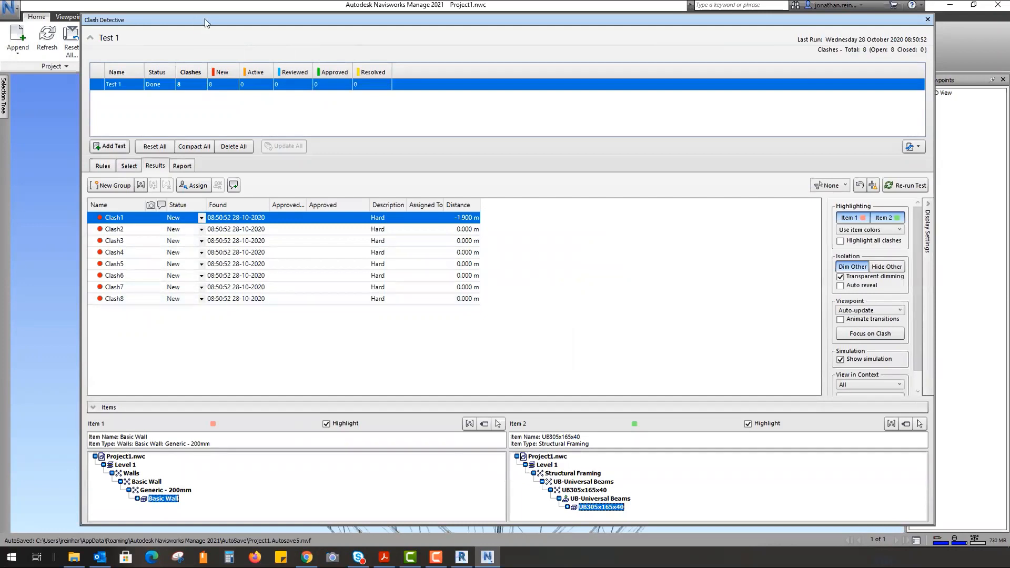
drag(331, 22, 991, 303)
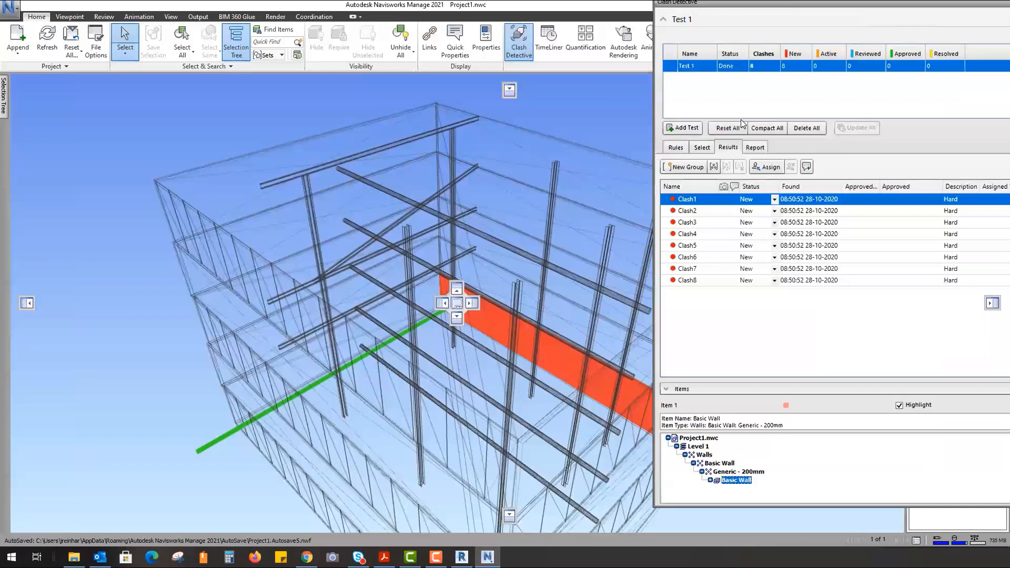
click(689, 210)
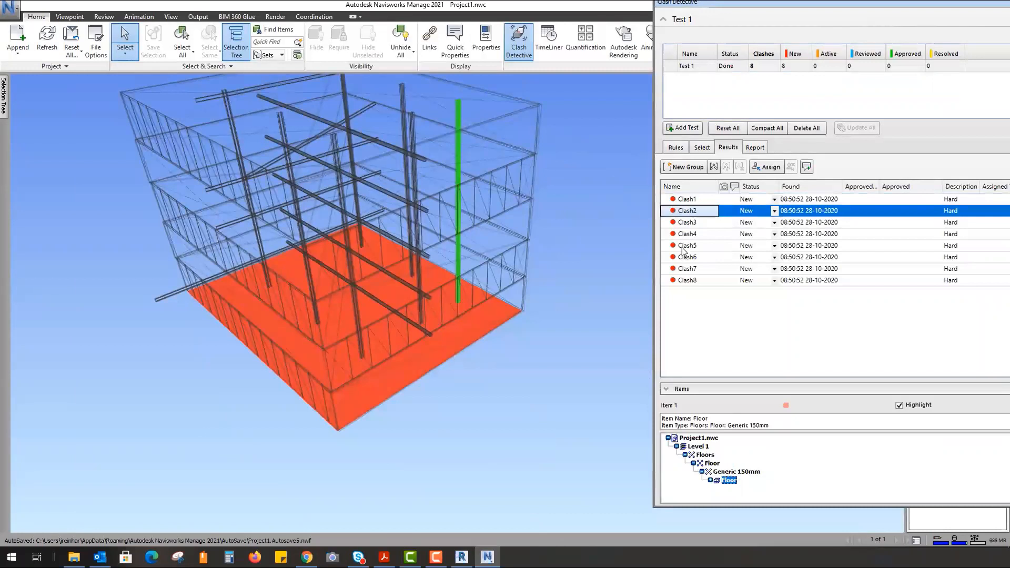
click(694, 223)
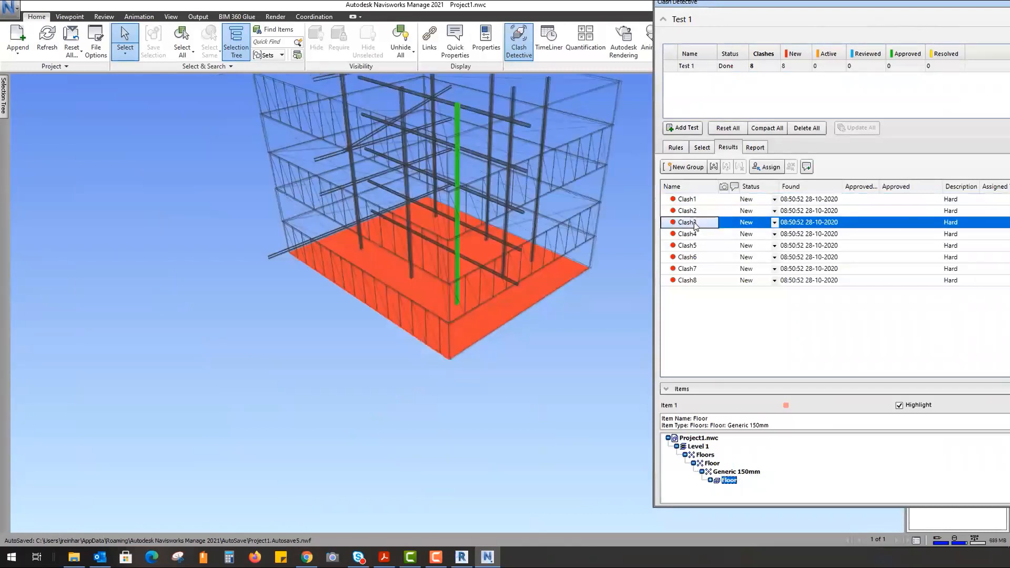
click(699, 236)
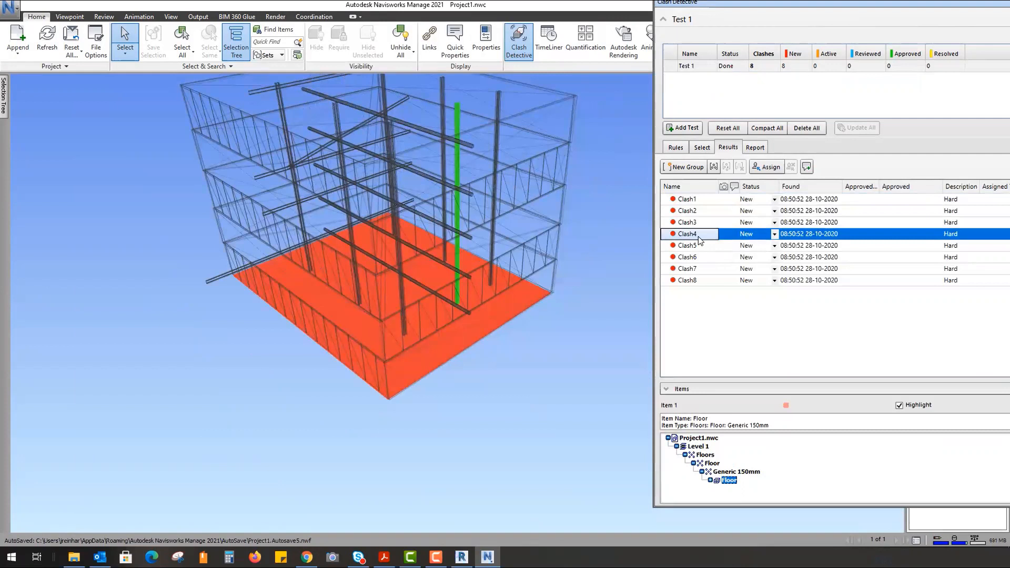
click(694, 246)
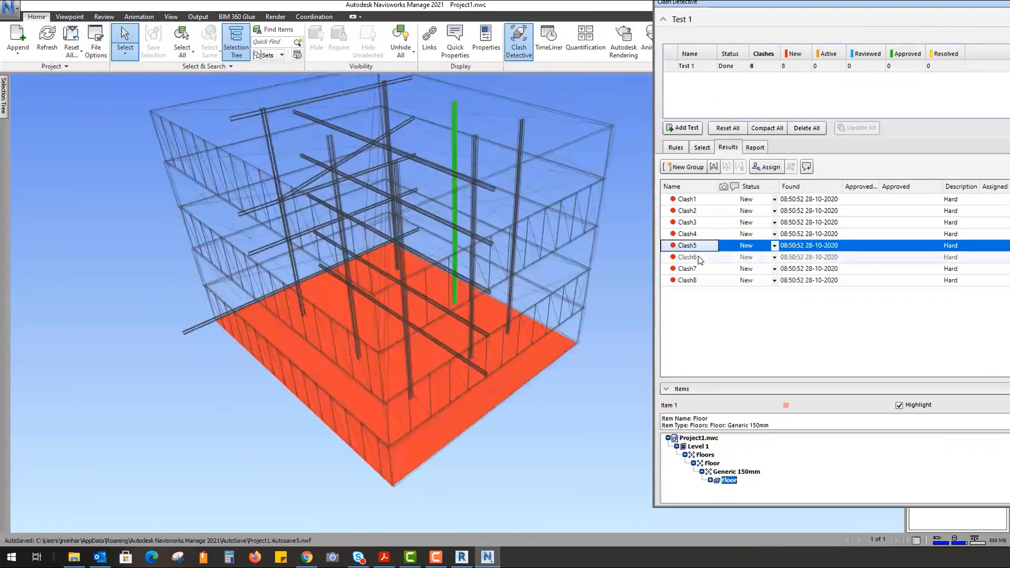
click(700, 258)
click(701, 269)
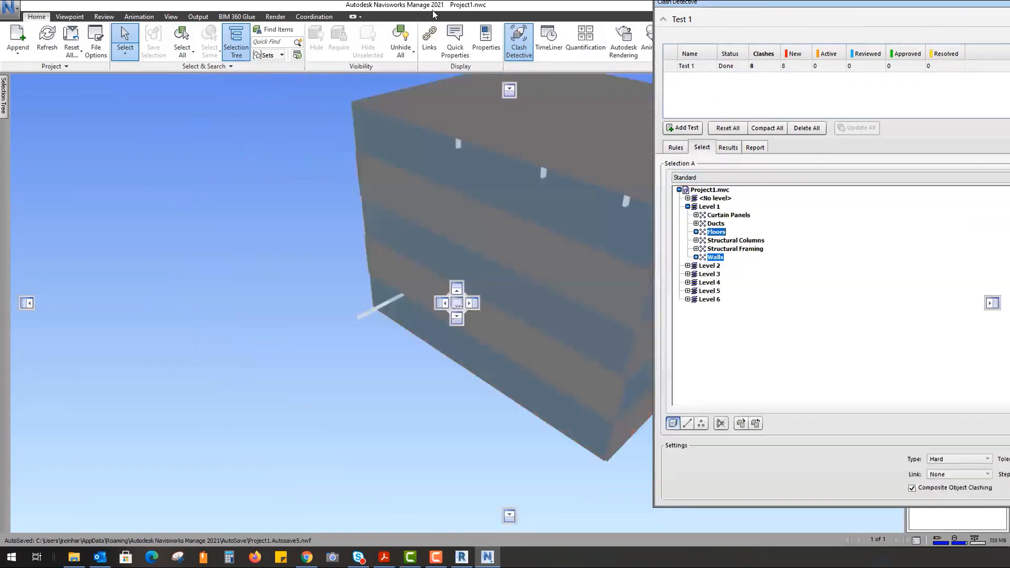
drag(659, 4, 293, 13)
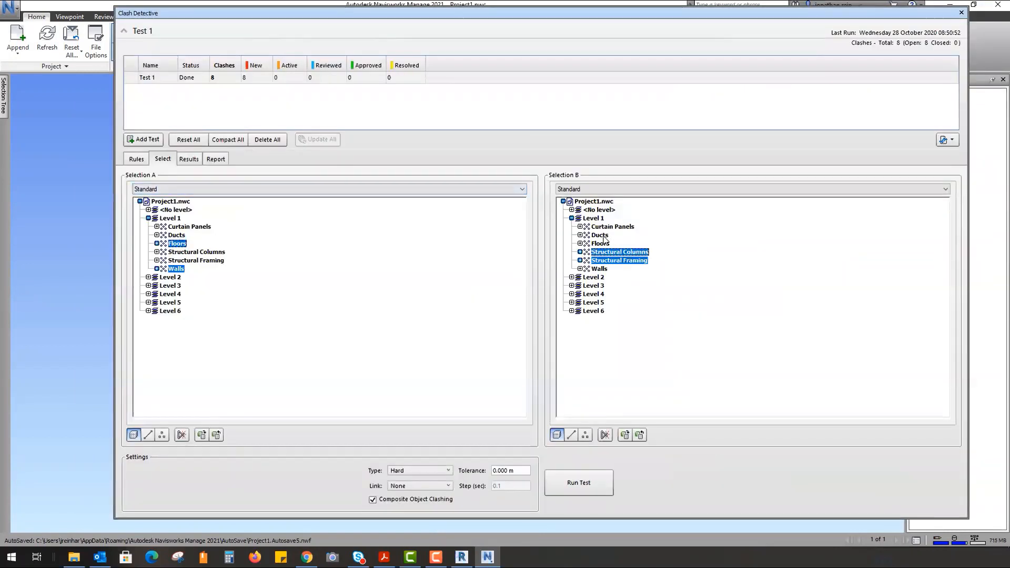
- Add Ducts to Selection A and rerun Test 1, producing Clash9 with the oval duct
ctrl+click(178, 235)
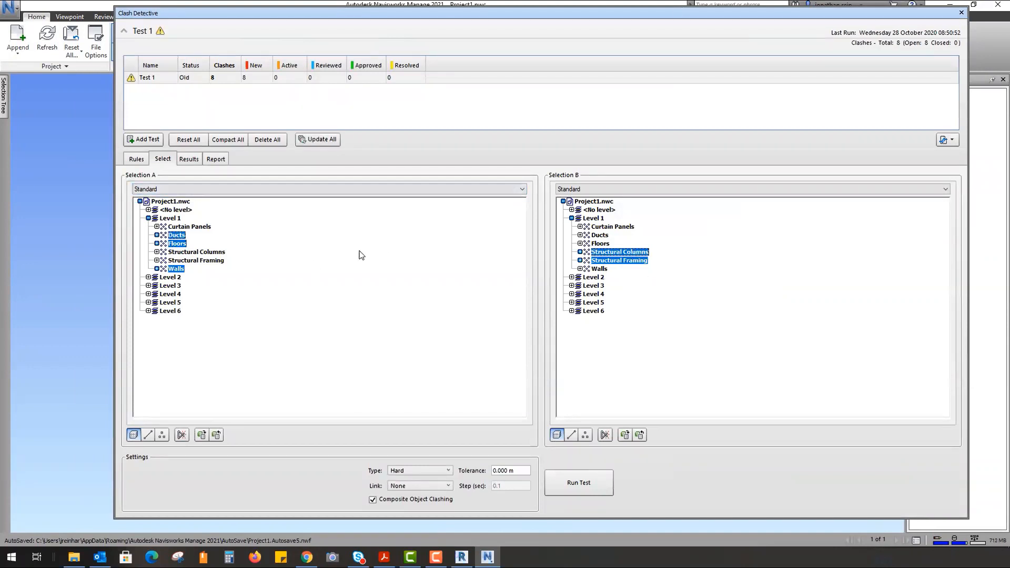
click(587, 481)
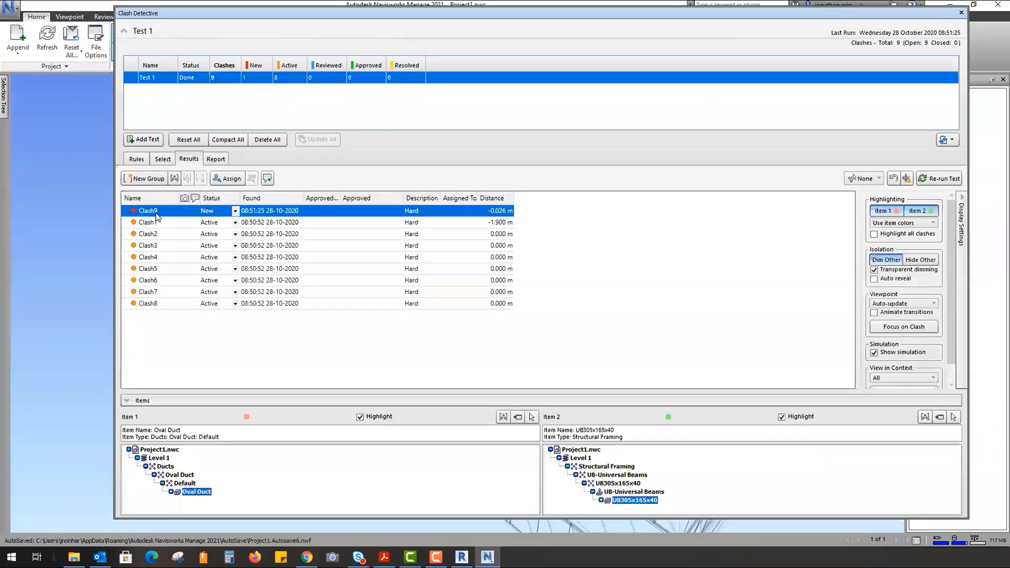
drag(356, 16, 691, 37)
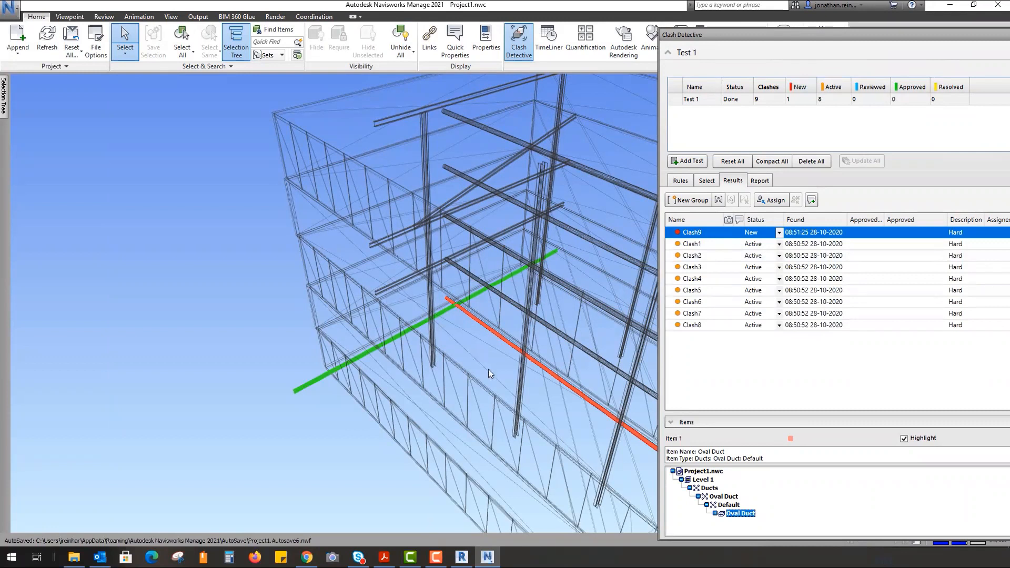
- Jump to the Clash9 viewpoint and zoom around the duct-beam intersection
shift+middle_drag(478, 346, 494, 331)
scroll(469, 312, up, 2)
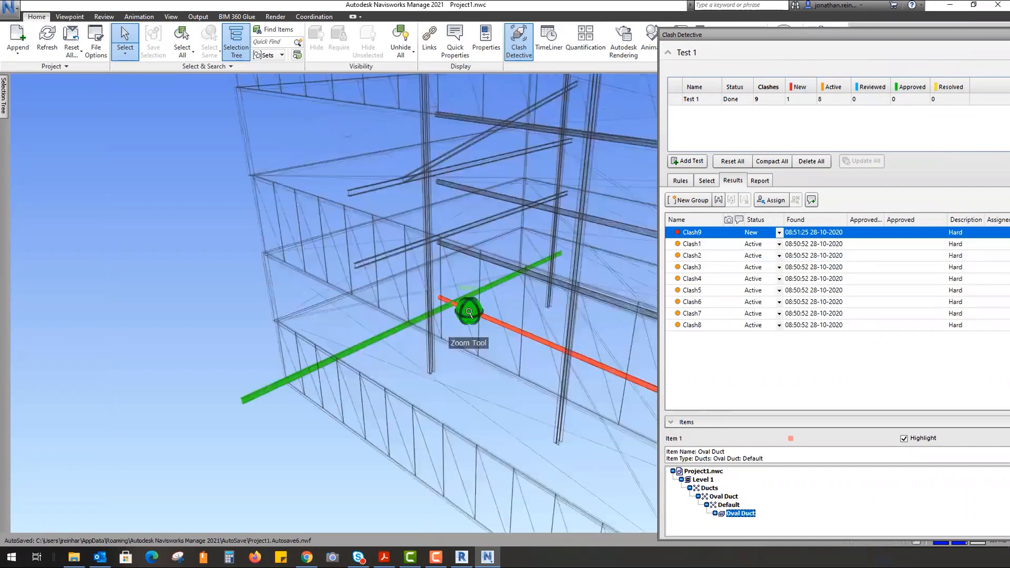
scroll(469, 312, up, 2)
click(685, 234)
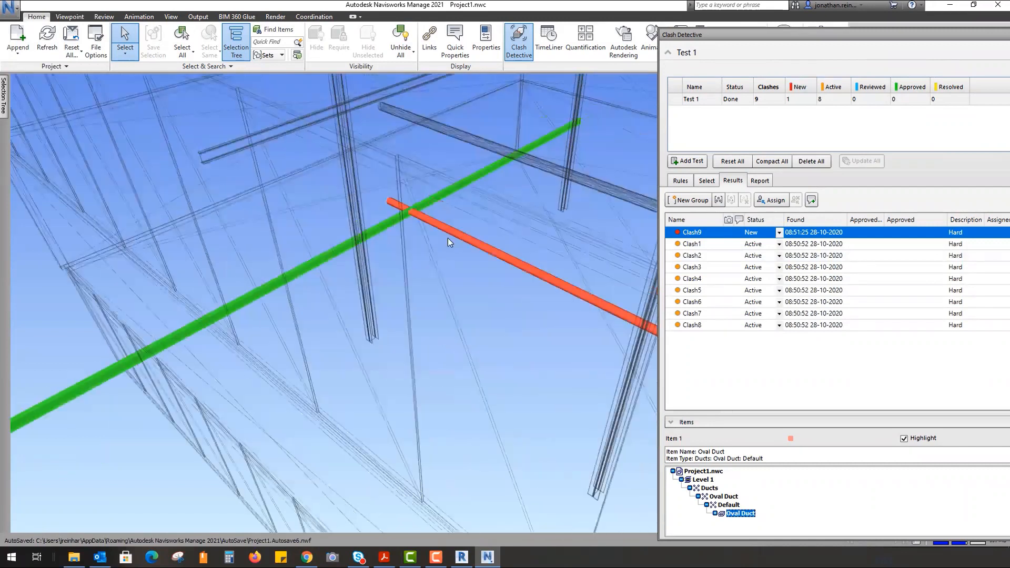
scroll(374, 328, up, 2)
scroll(374, 328, down, 2)
middle_drag(494, 274, 408, 265)
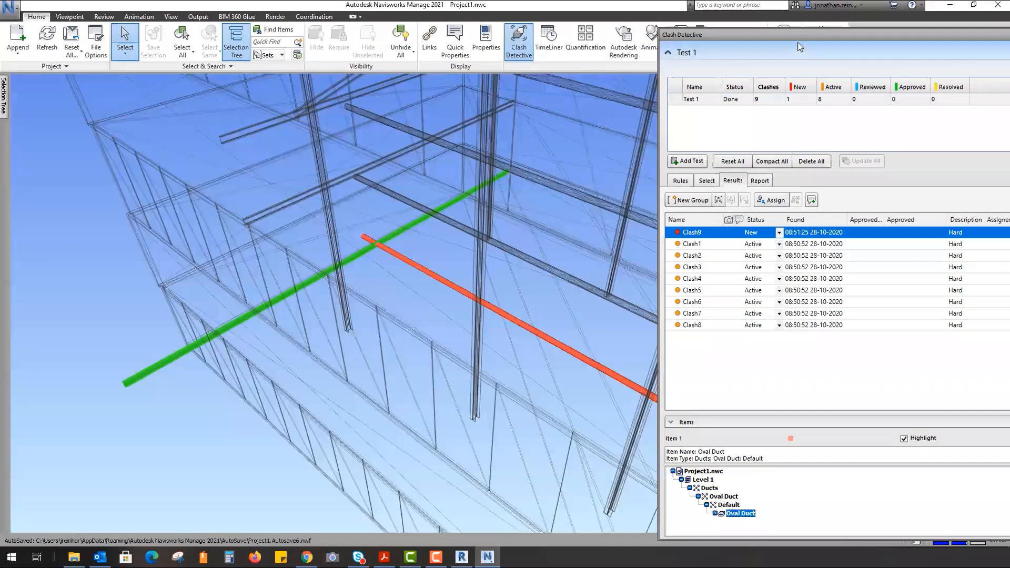
- Re-dock the Clash Detective panel, select the floor, and orbit in close along the duct
drag(778, 35, 214, 19)
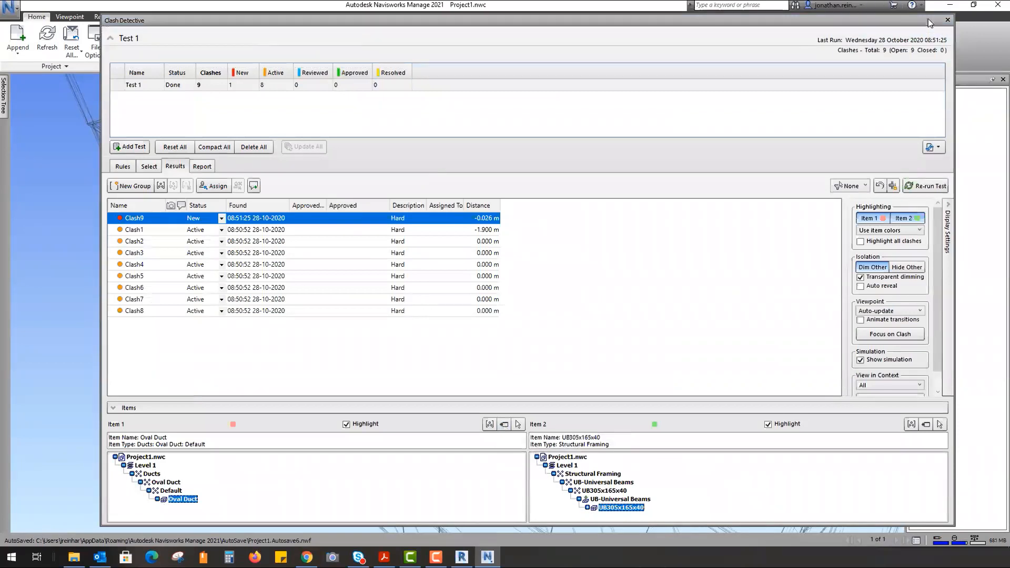
drag(778, 25, 777, 24)
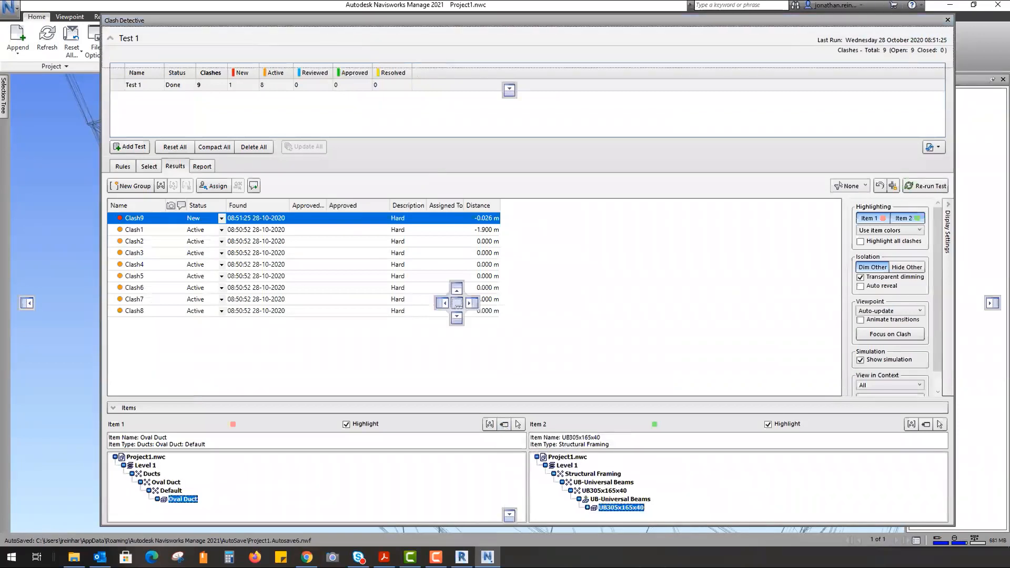
drag(579, 21, 944, 23)
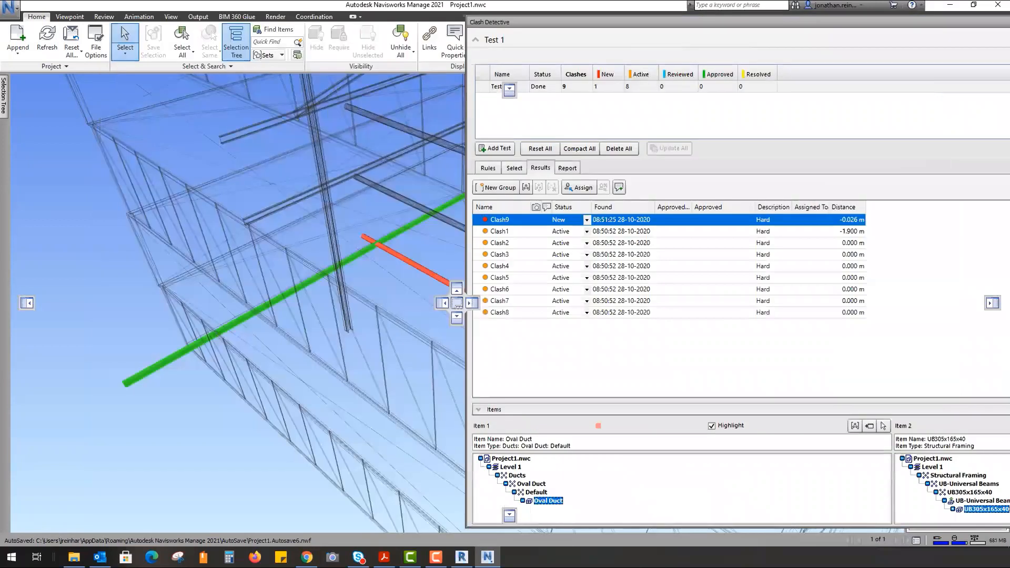
drag(578, 23, 937, 23)
scroll(393, 257, up, 2)
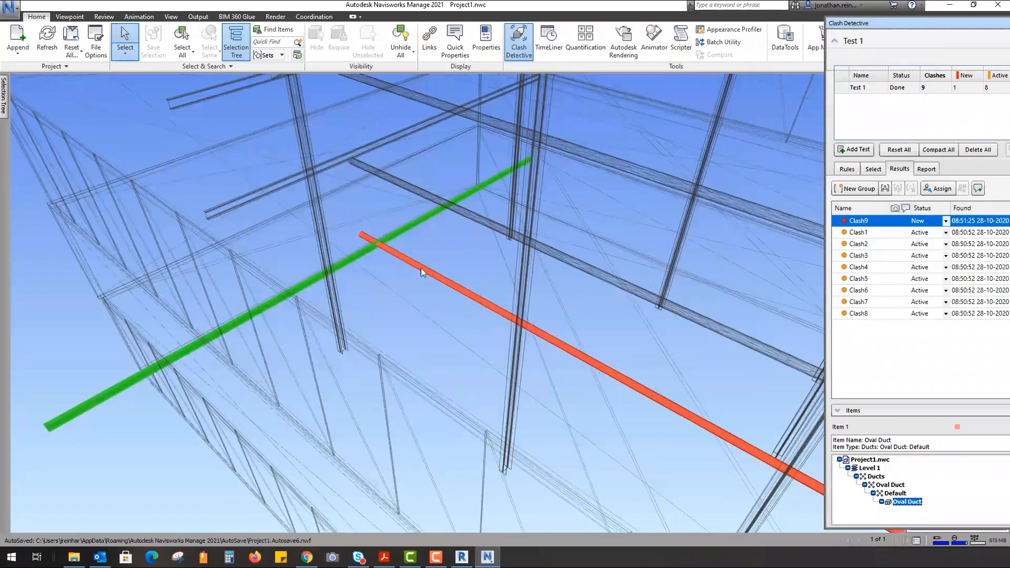
click(422, 272)
shift+middle_drag(425, 365, 369, 104)
scroll(461, 368, up, 3)
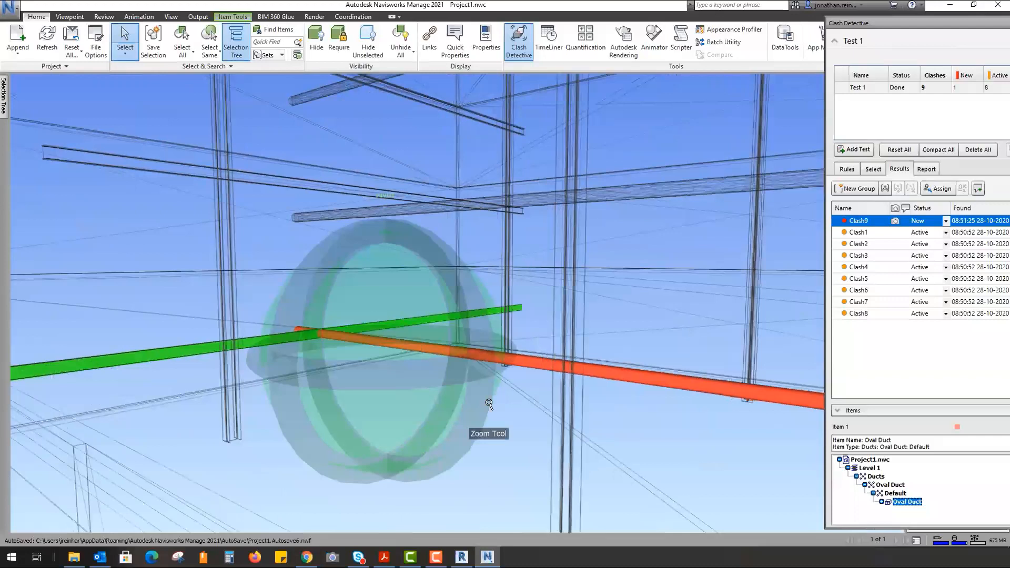
scroll(473, 381, up, 3)
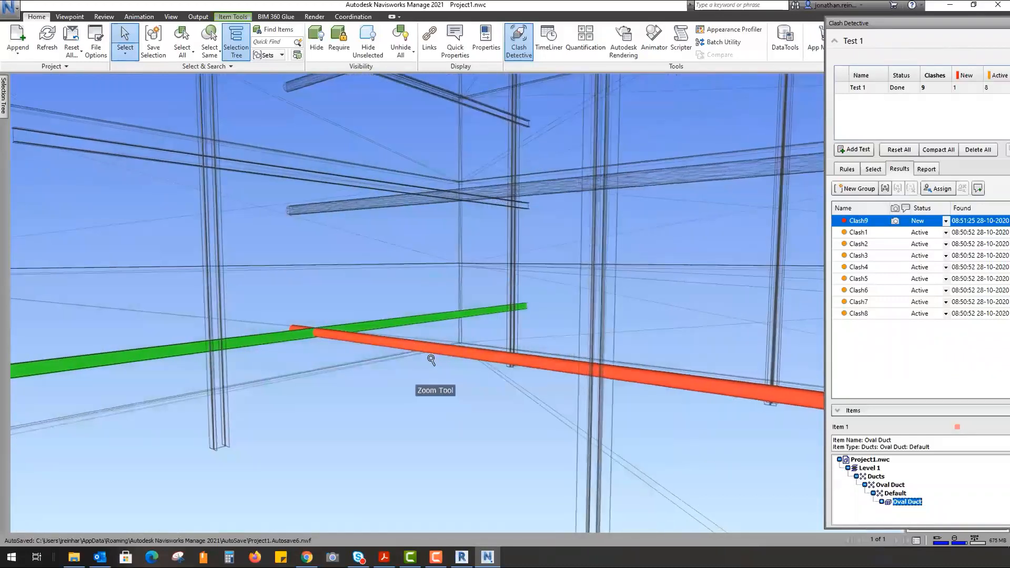
- Hide the floor, then SwitchBack the red oval duct to Revit for editing
right_click(408, 345)
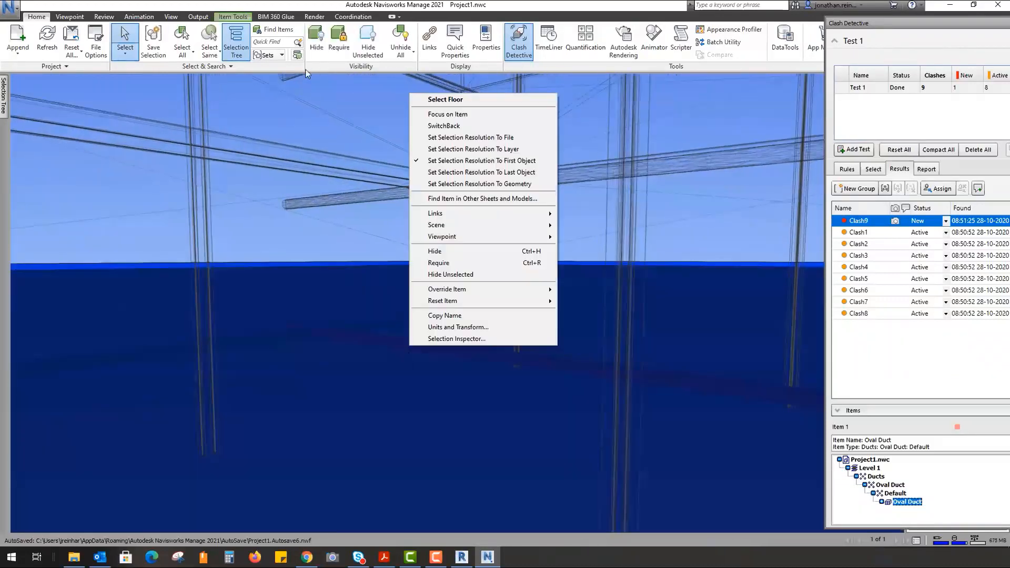
click(321, 41)
click(395, 347)
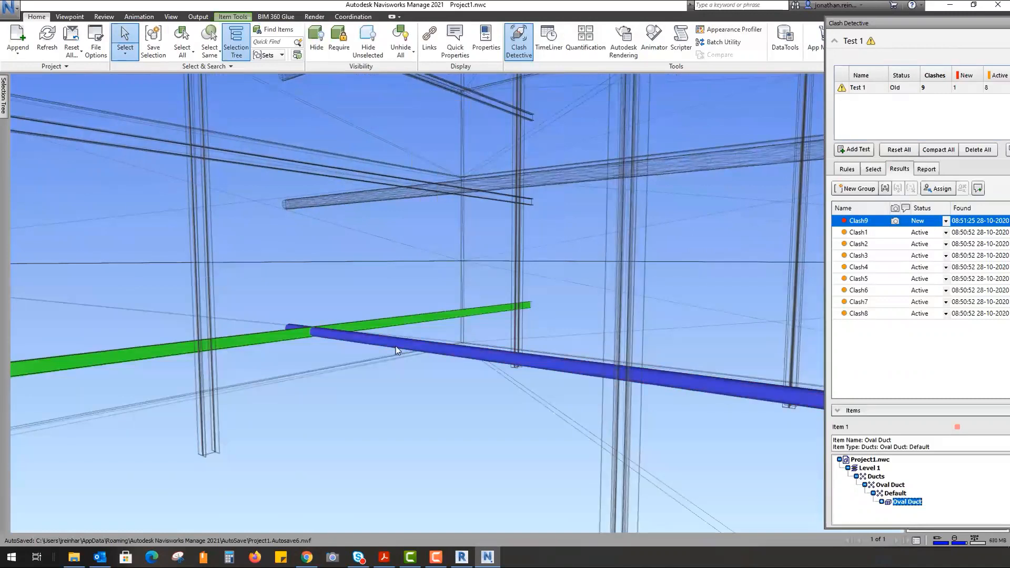
right_click(356, 345)
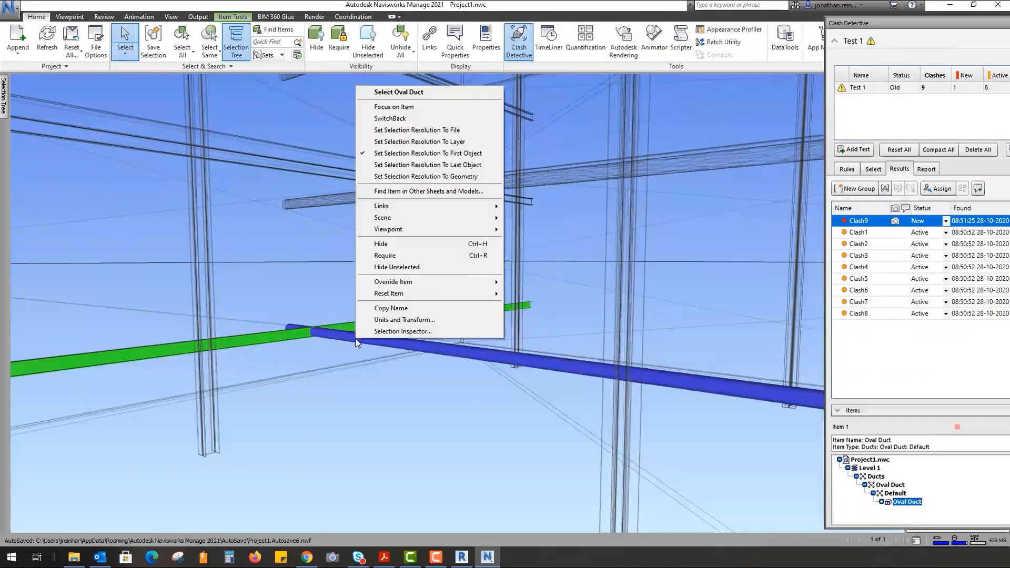
click(427, 119)
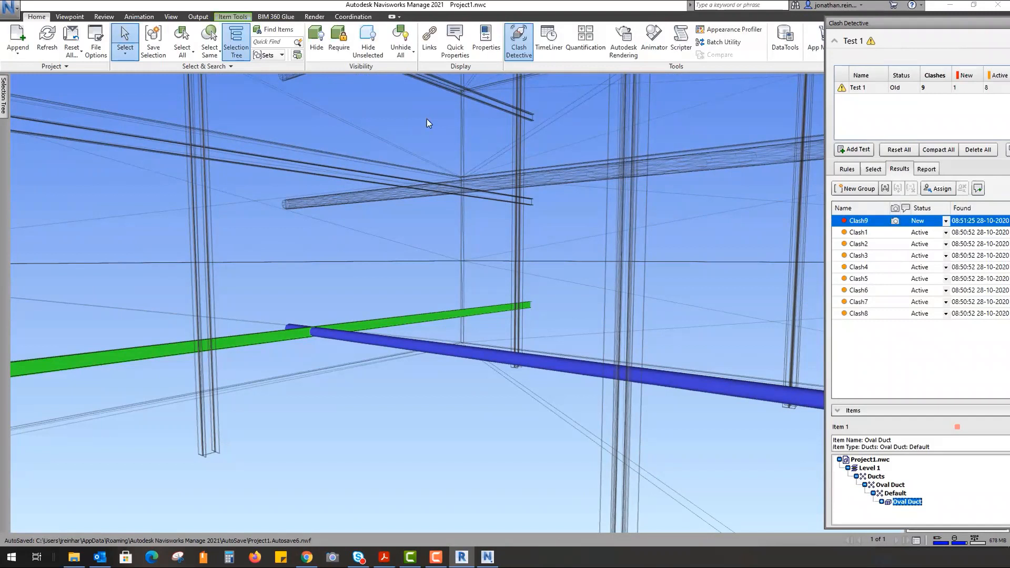
click(466, 561)
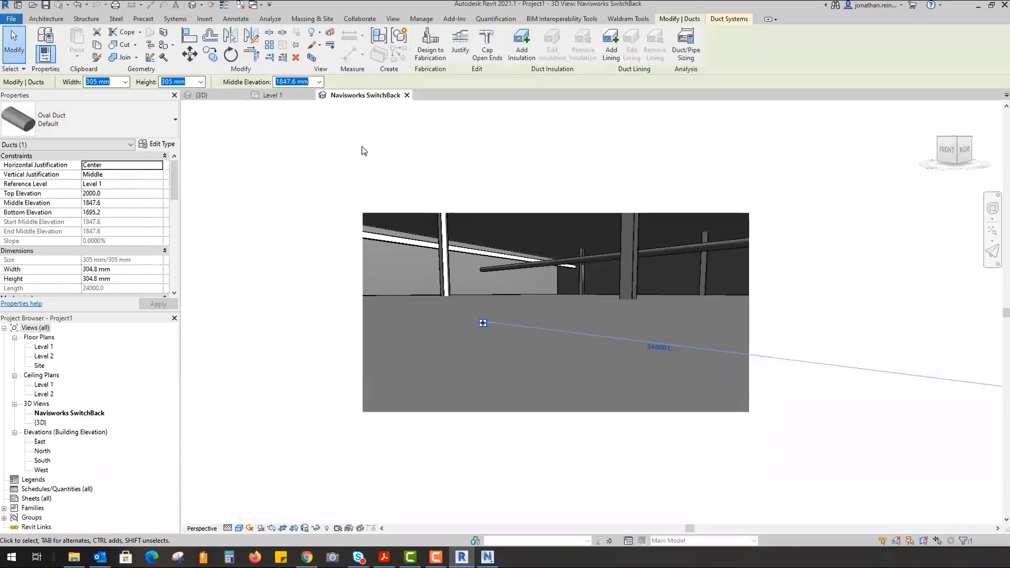
- In the default 3D view, set the duct's Top Elevation to 3000 and start launching Navisworks
click(215, 94)
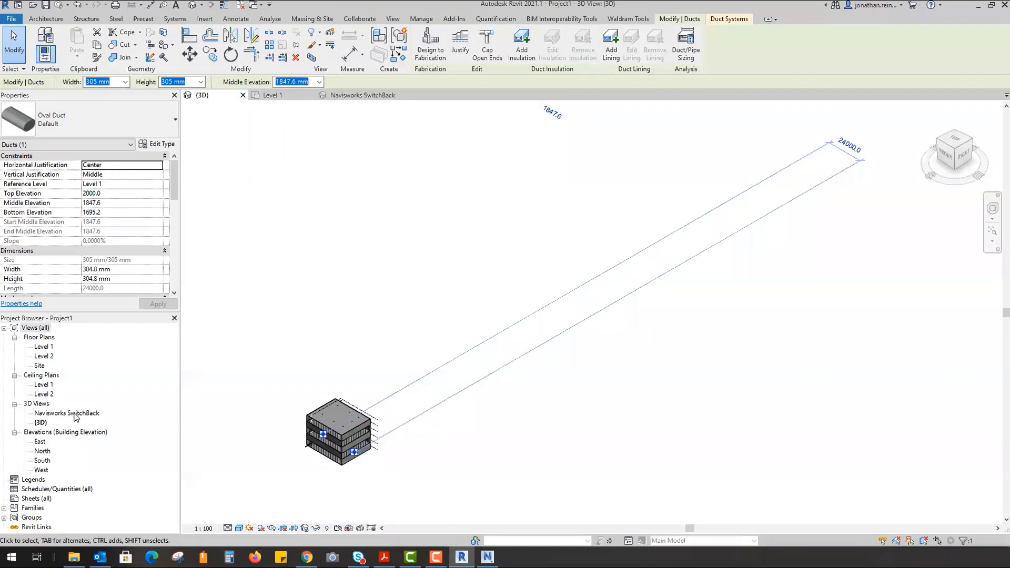
middle_drag(415, 246, 665, 300)
scroll(415, 426, up, 5)
scroll(432, 349, up, 3)
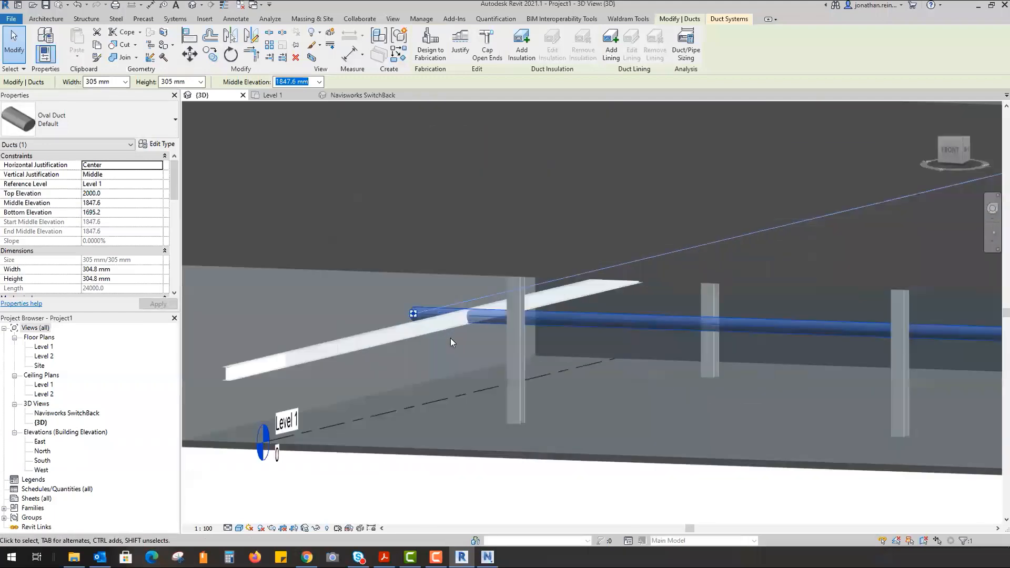
scroll(450, 337, up, 3)
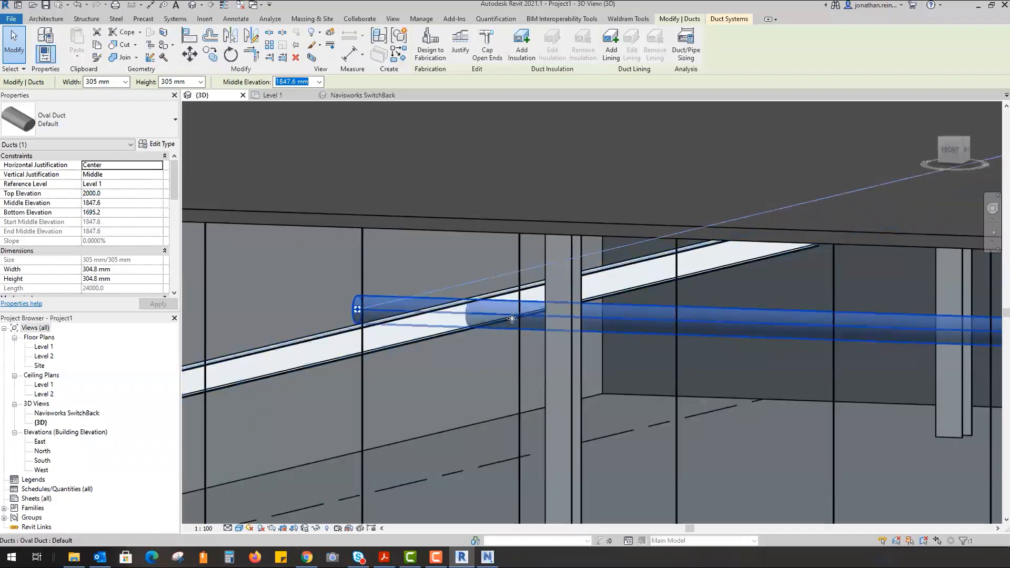
scroll(363, 367, down, 5)
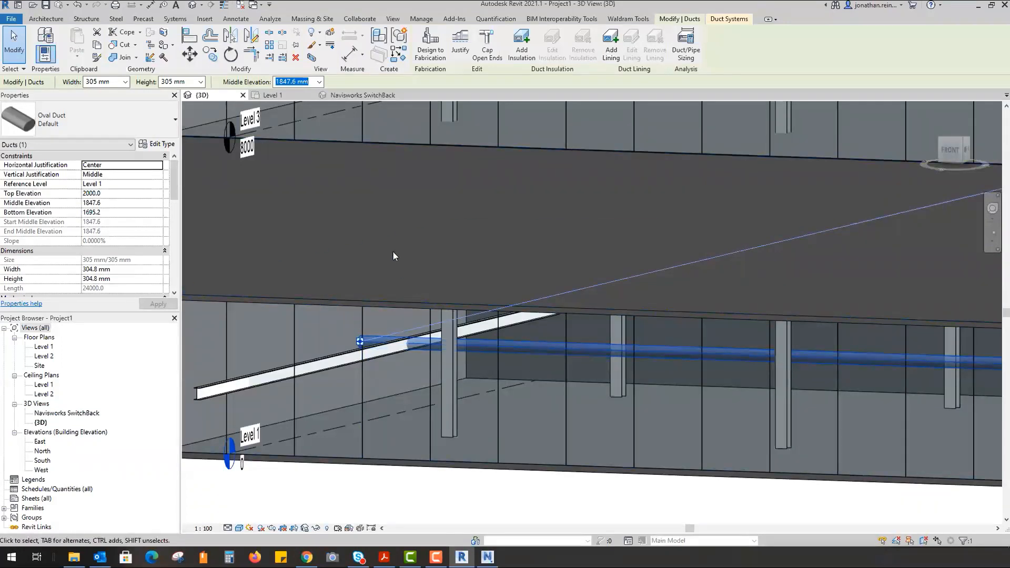
click(131, 193)
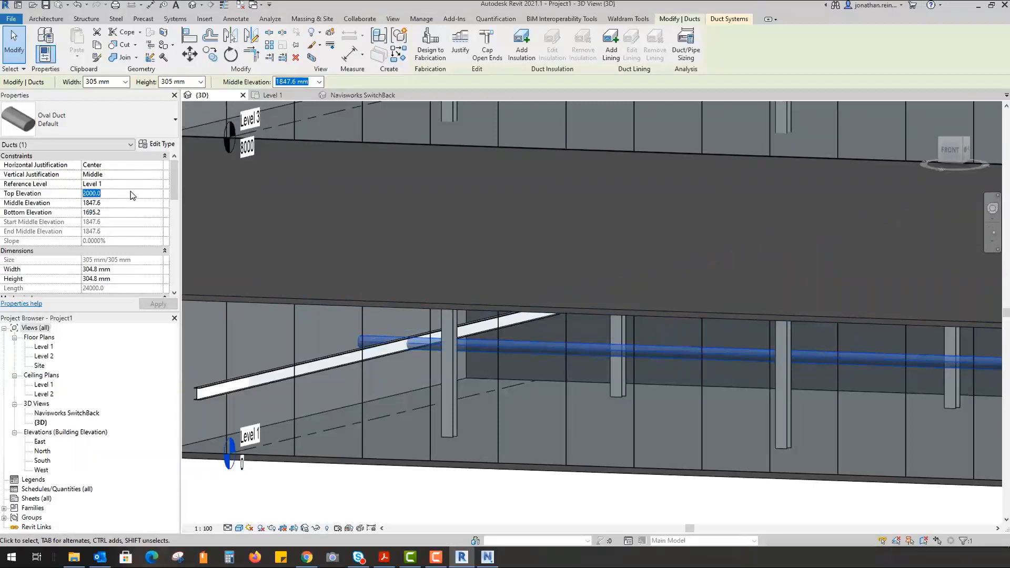
text(3000)
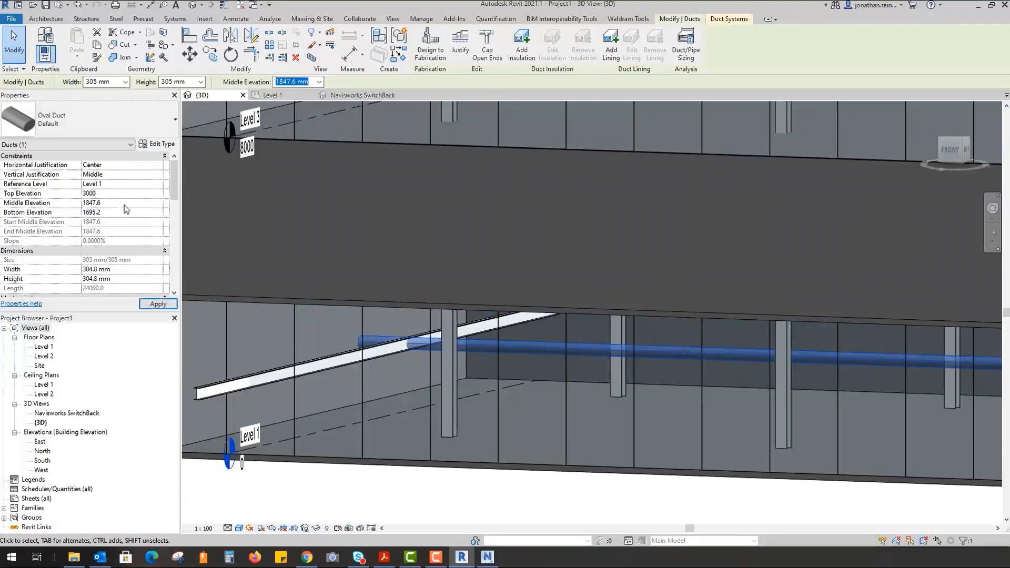
click(157, 304)
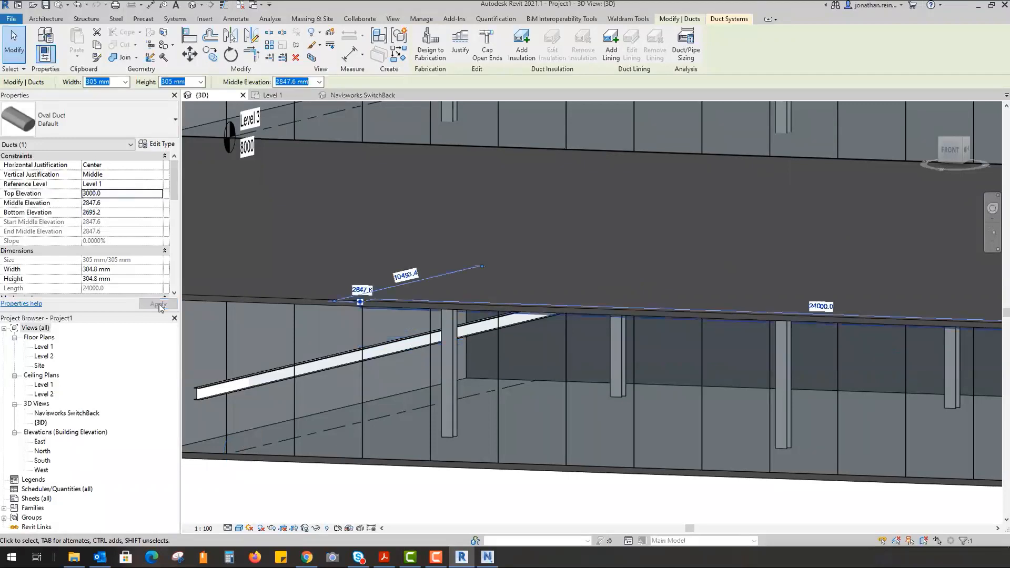
shift+middle_drag(500, 221, 494, 244)
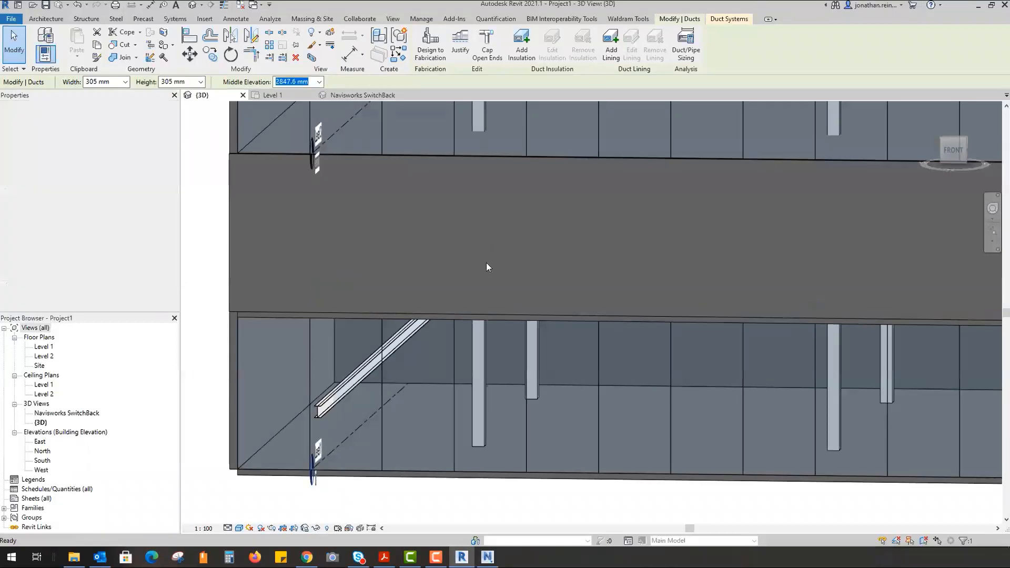
key(Escape)
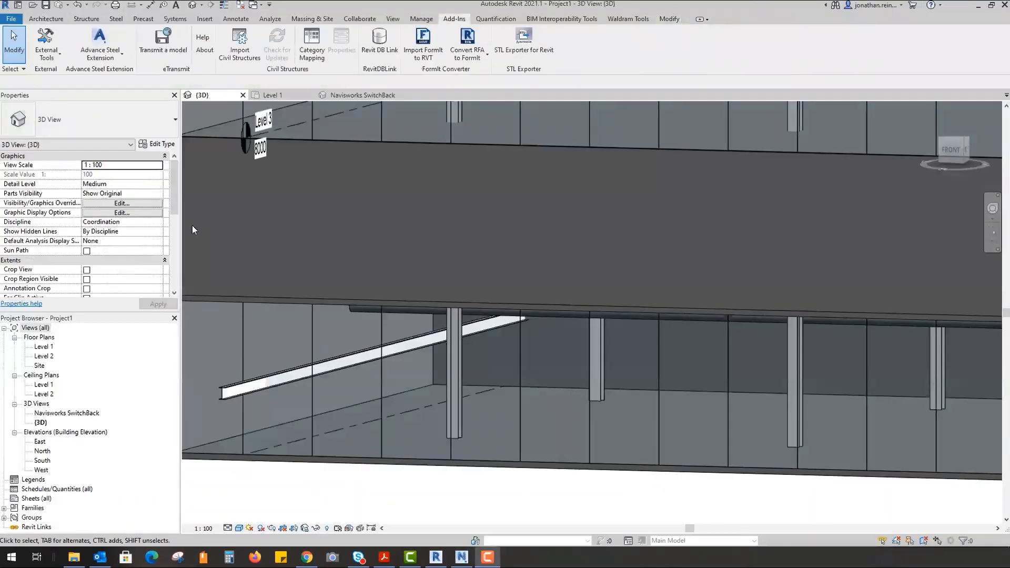
click(56, 58)
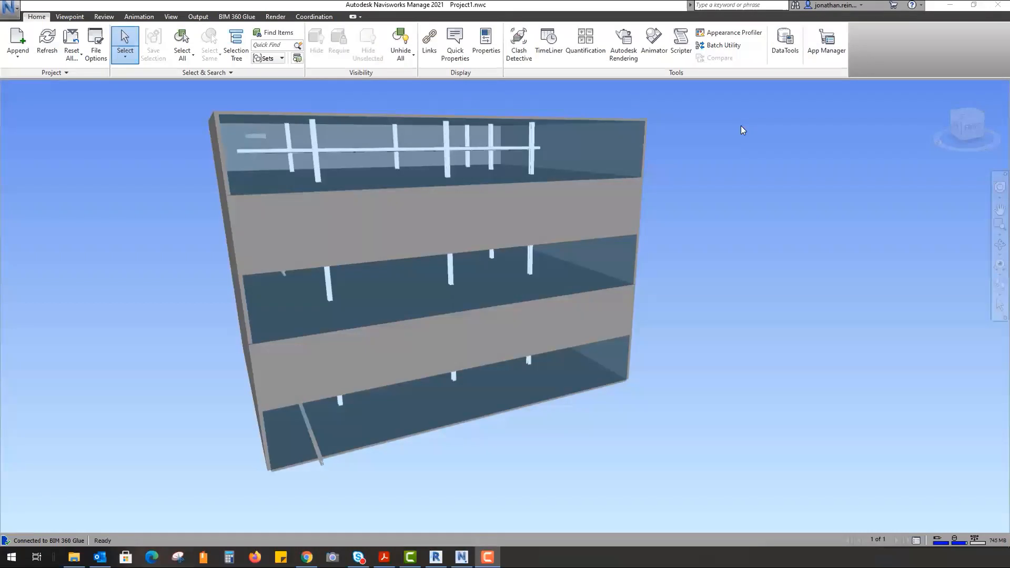
- Open the Merged Model from the Sample Project on BIM 360 Glue
click(236, 17)
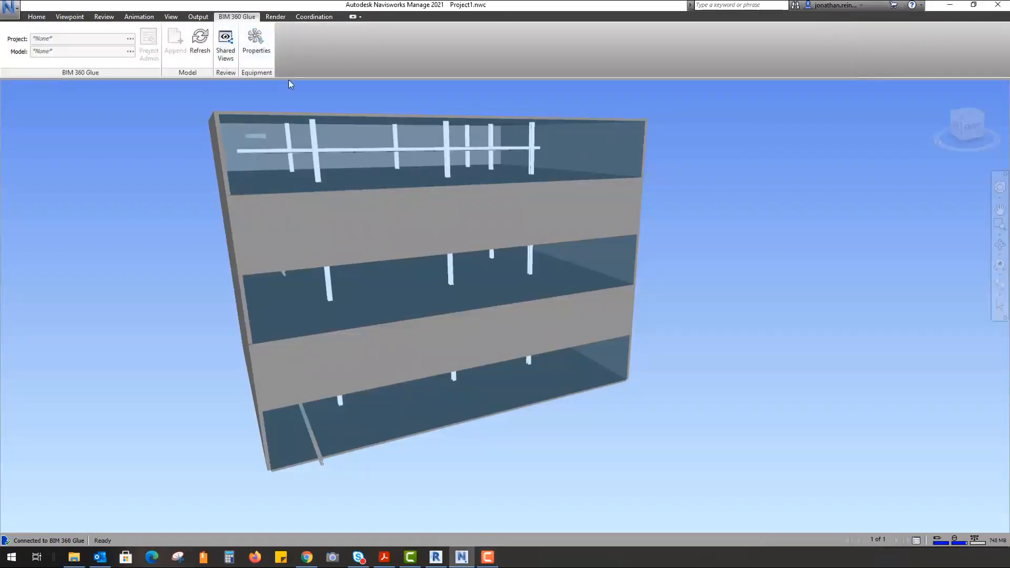
click(11, 10)
mouse_move(15, 58)
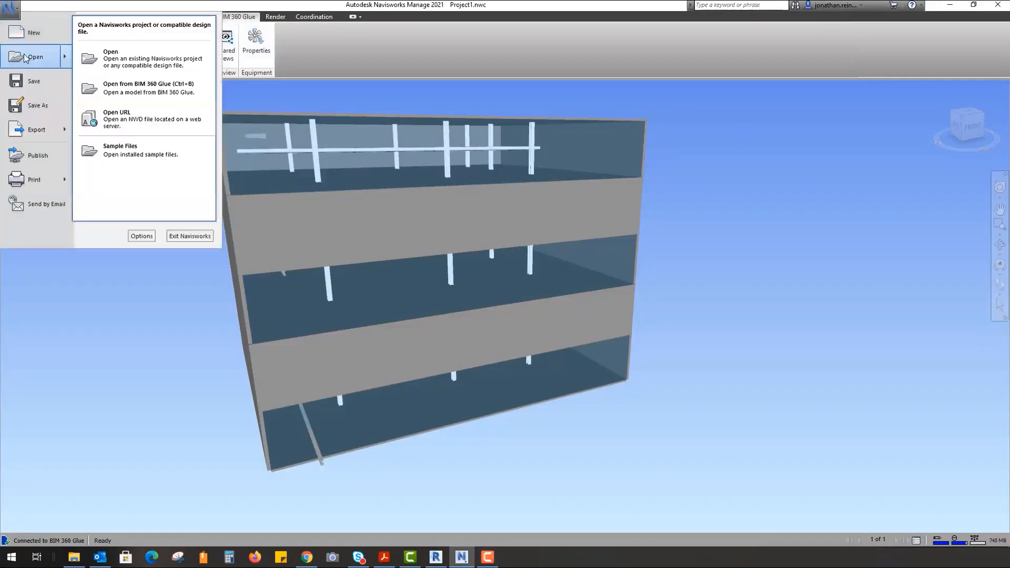
click(149, 87)
click(352, 328)
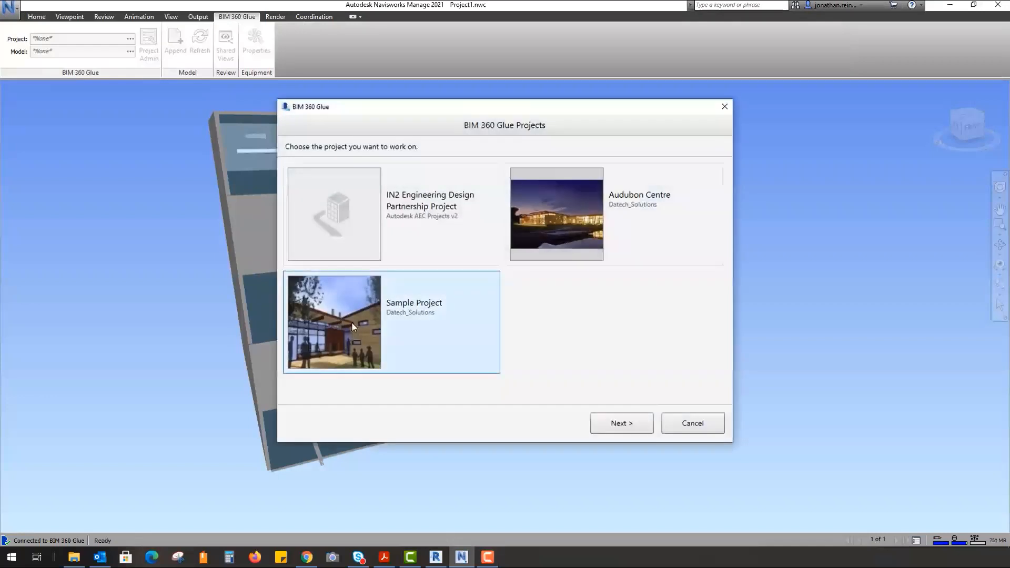
double_click(406, 324)
click(340, 244)
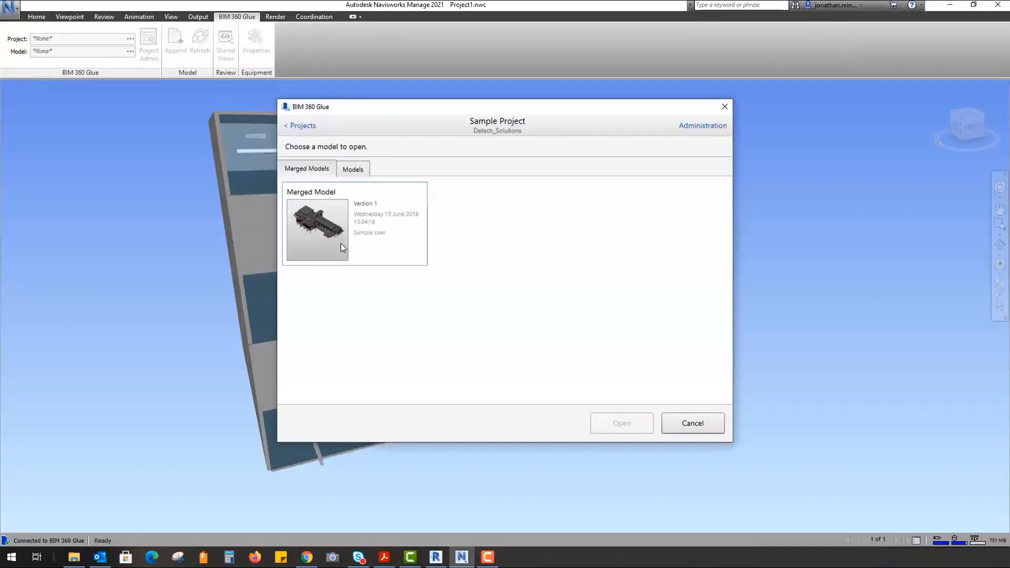
click(618, 421)
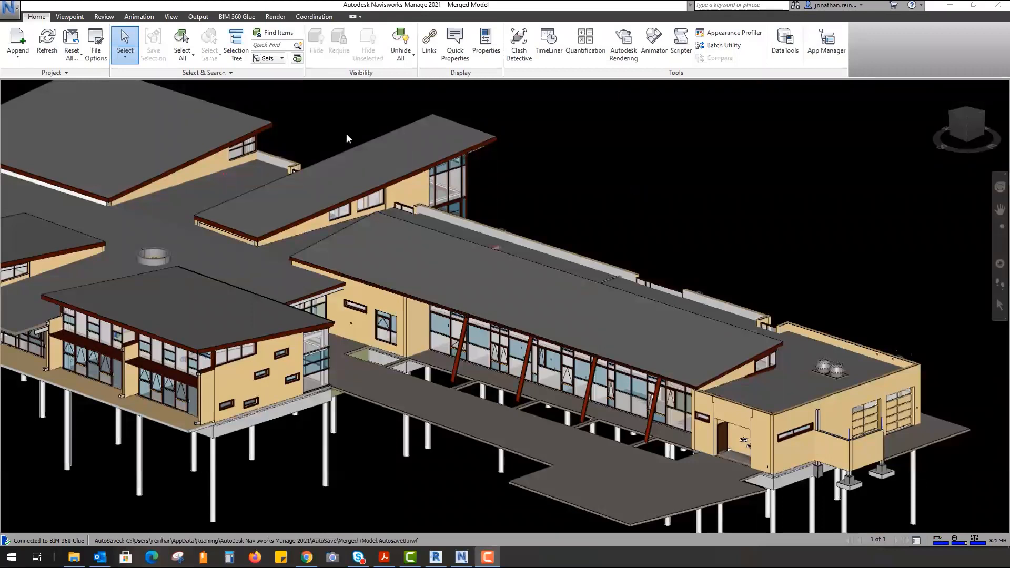
- Show the BIM 360 Glue shared views and jump to the saved Entrance View
click(245, 20)
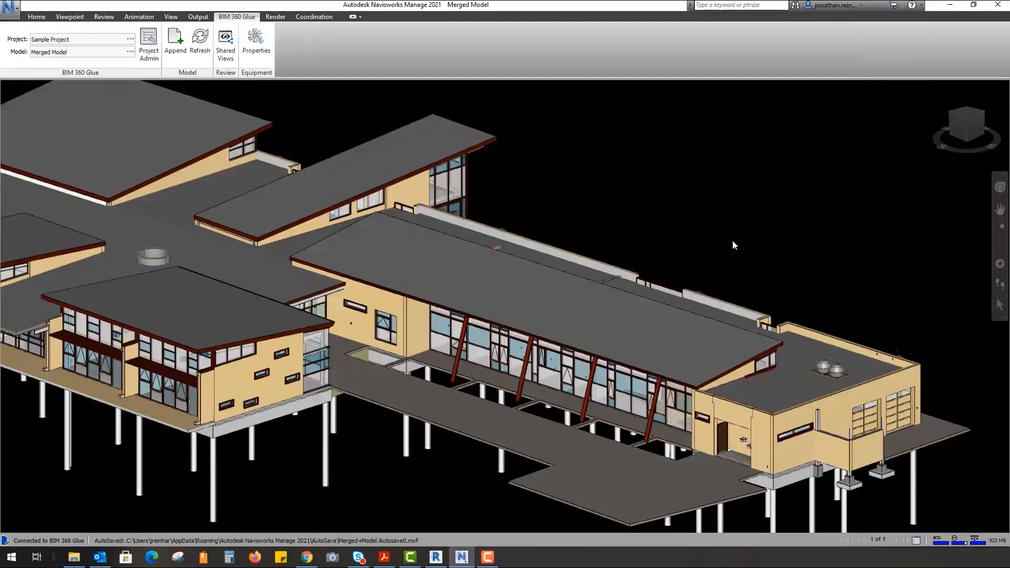
click(225, 45)
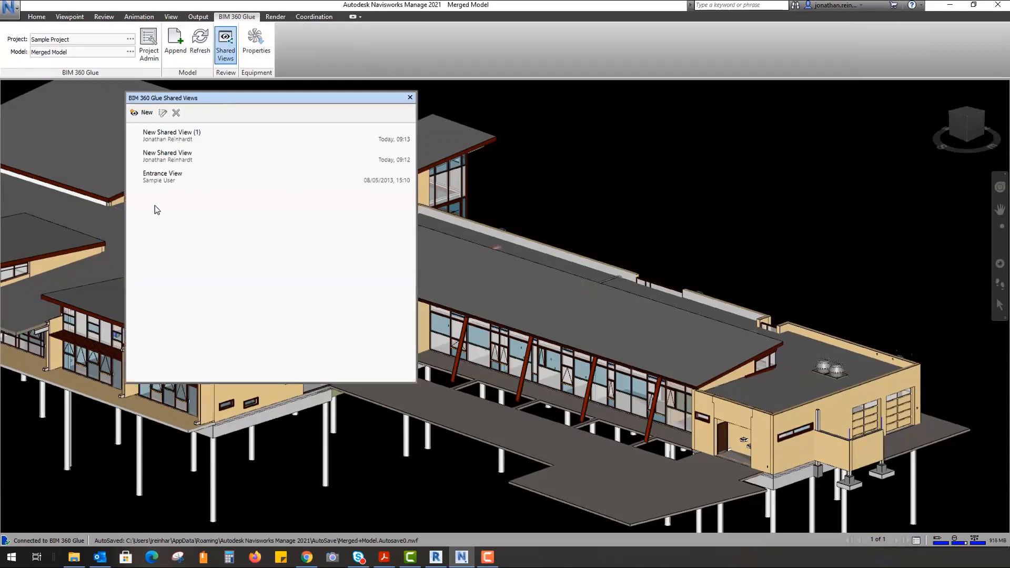
click(216, 172)
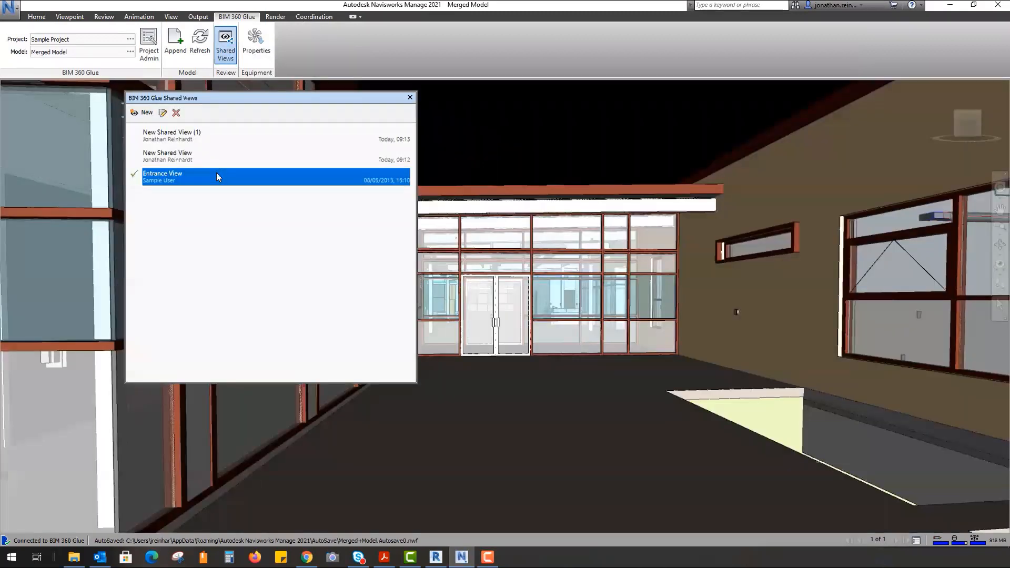
- Move the shared views list aside and frame the duct running above the sink
drag(364, 101, 942, 130)
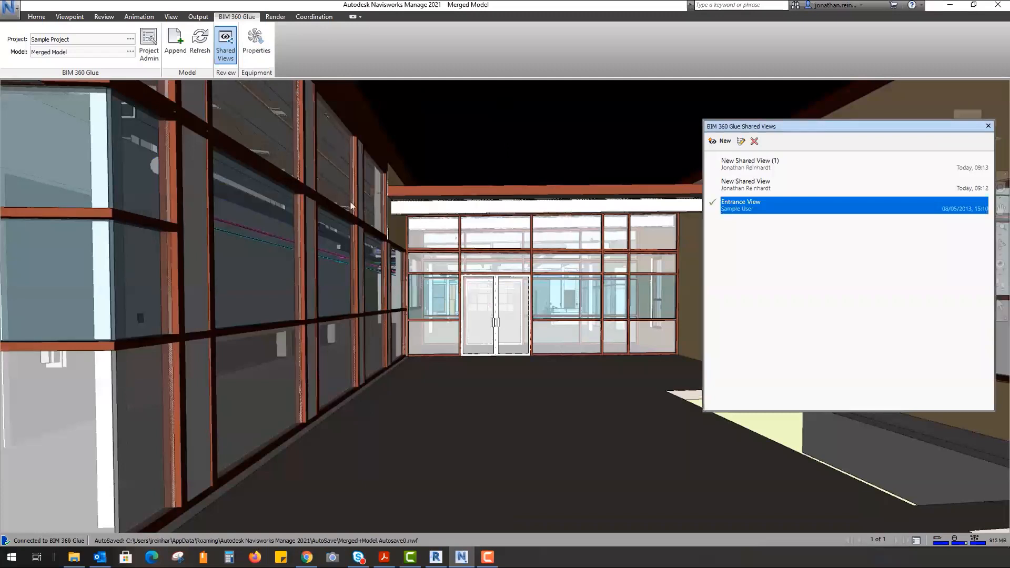
shift+middle_drag(352, 206, 374, 215)
middle_drag(329, 314, 528, 279)
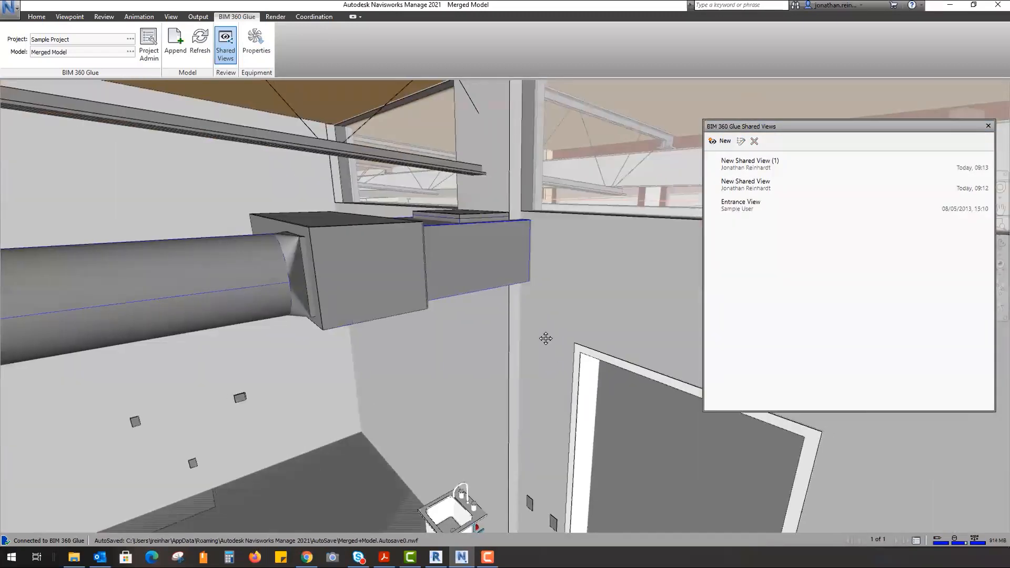
middle_drag(545, 339, 540, 263)
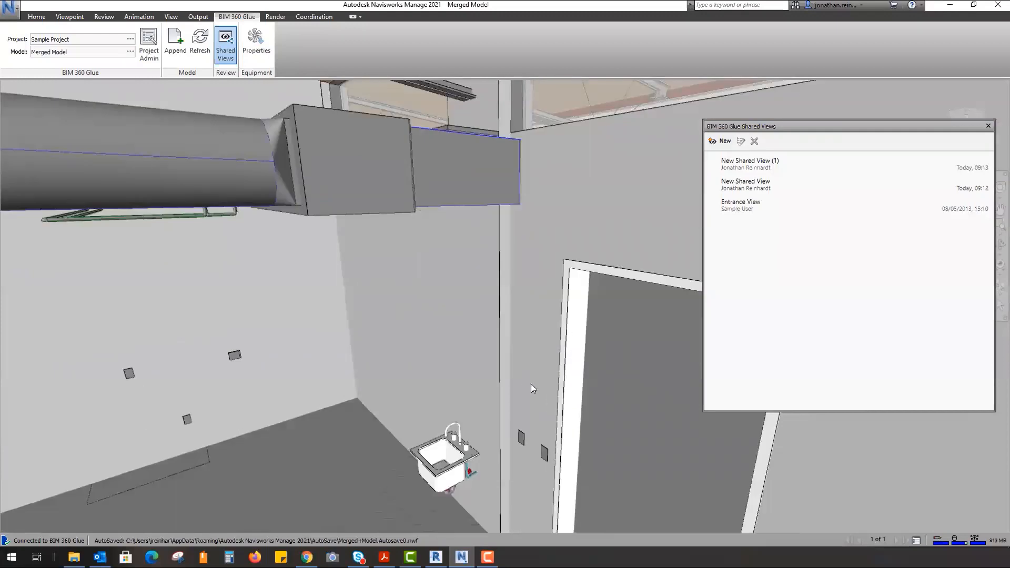
- Save the duct view as shared view 'Duct over sink please check height', then close the list
click(715, 141)
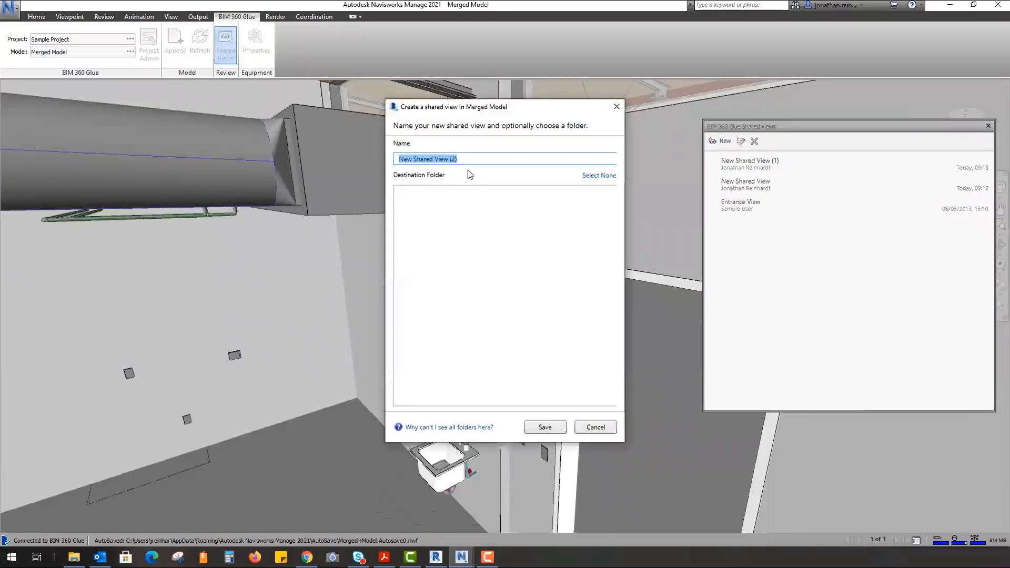
text(Duct ove)
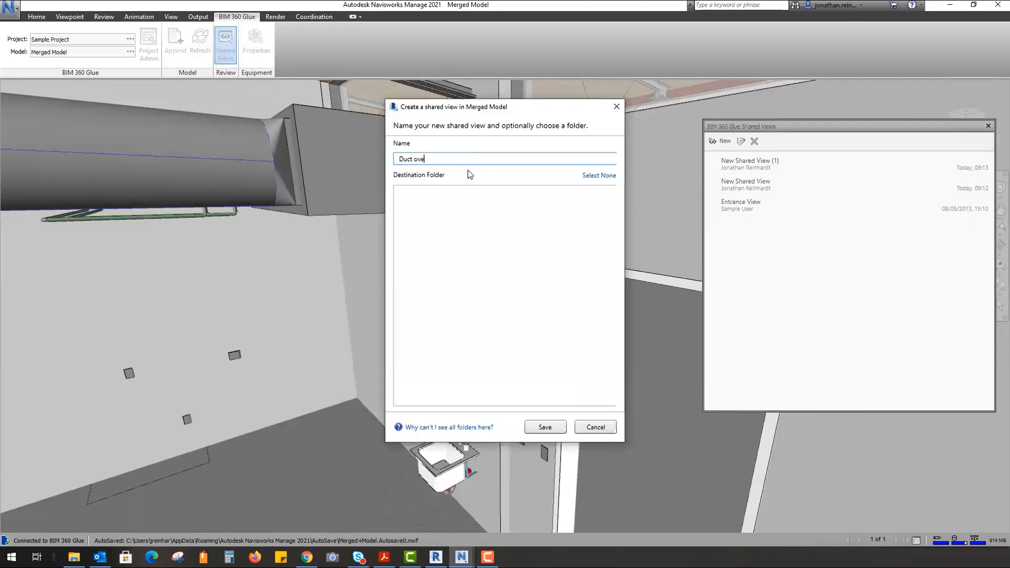
text(r sink please check height.)
click(546, 427)
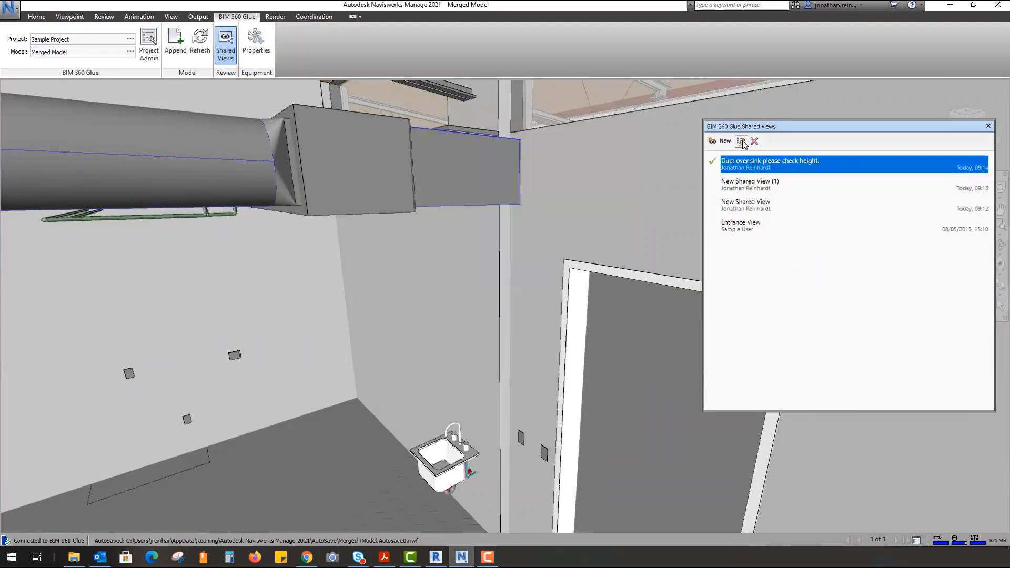
right_click(751, 164)
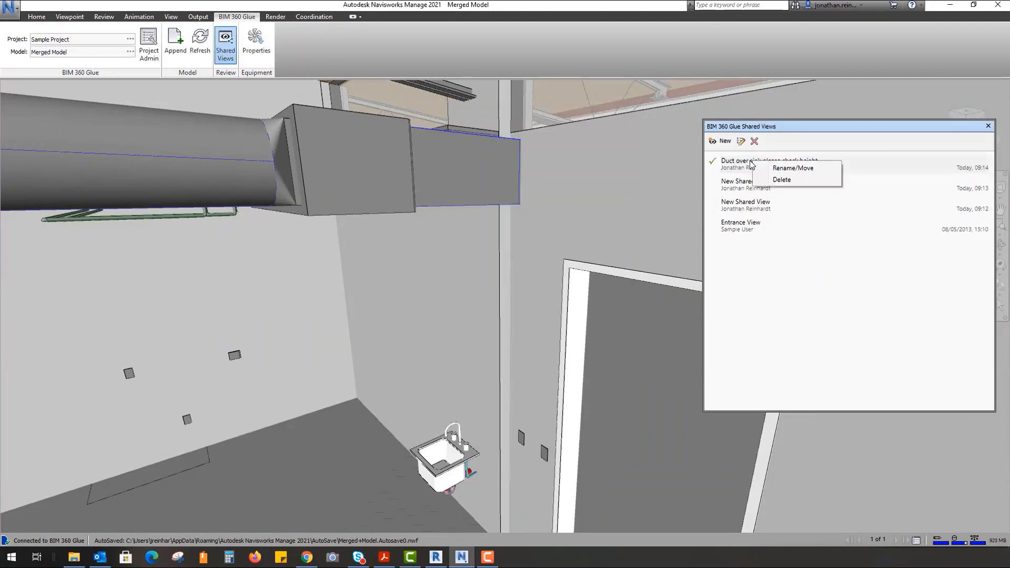
click(607, 158)
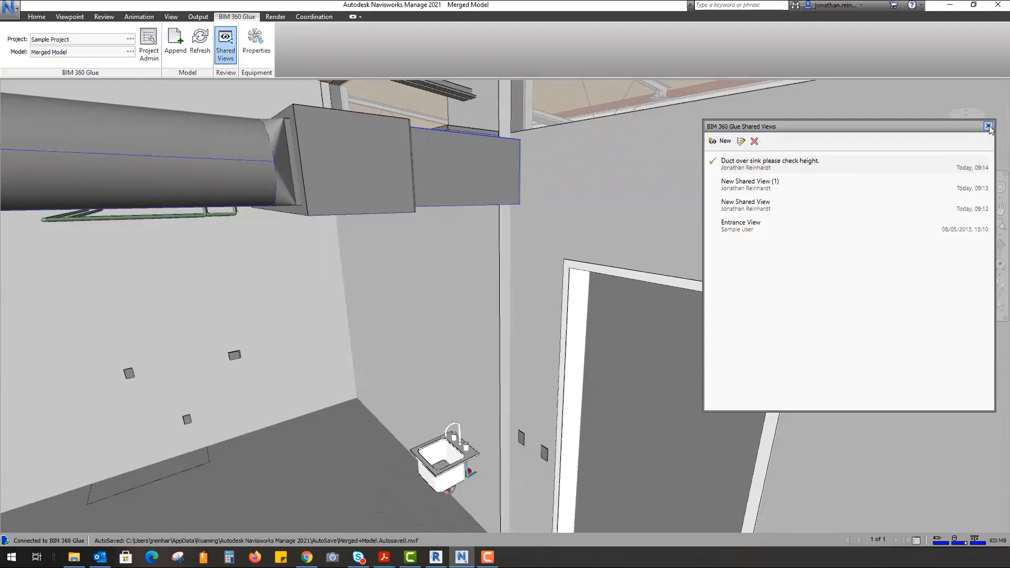
click(988, 127)
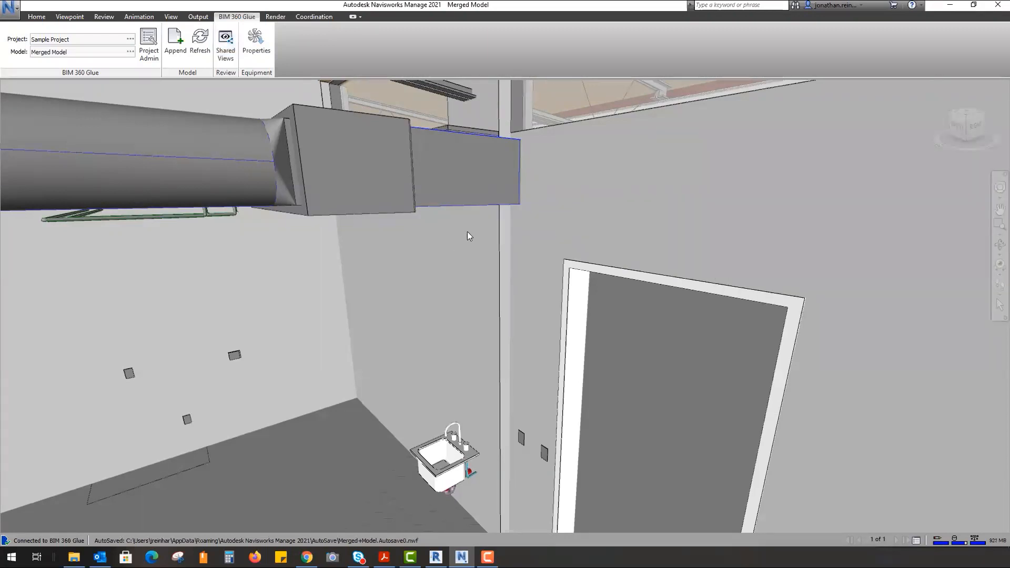
- Open Clash Detective from the Home tab and orbit to look down on the green clashing element
click(62, 17)
click(44, 20)
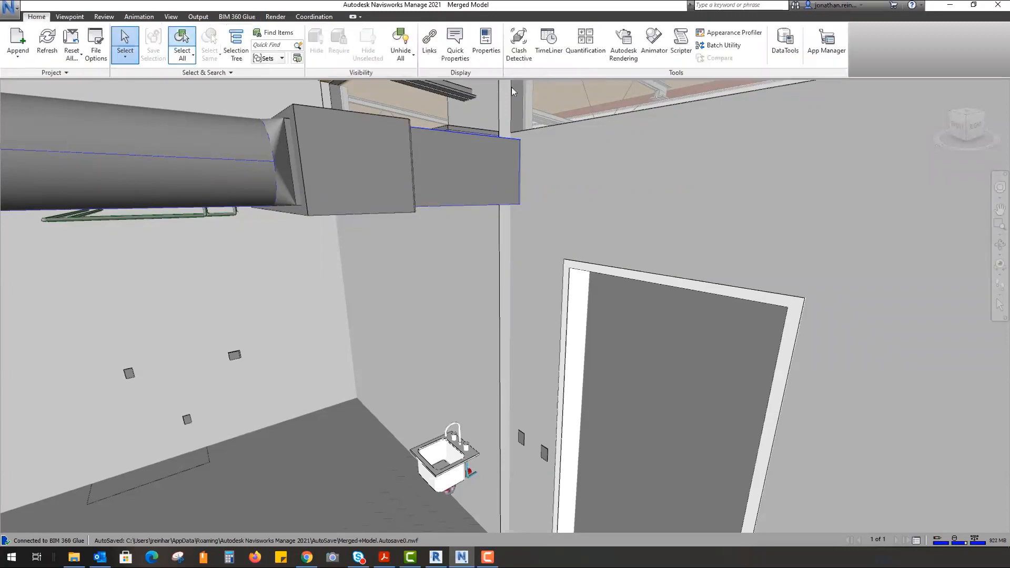
click(506, 41)
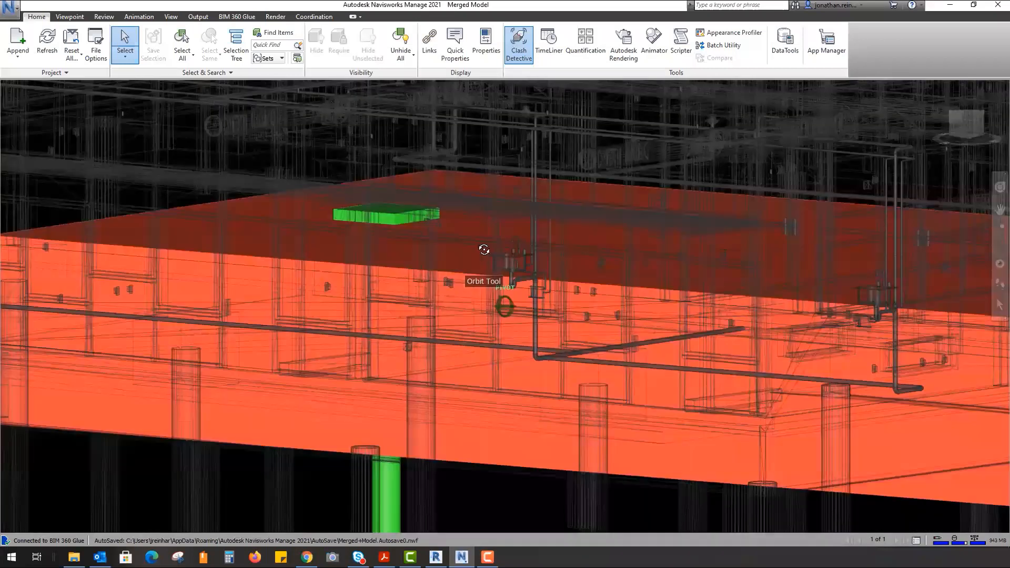
drag(484, 250, 527, 270)
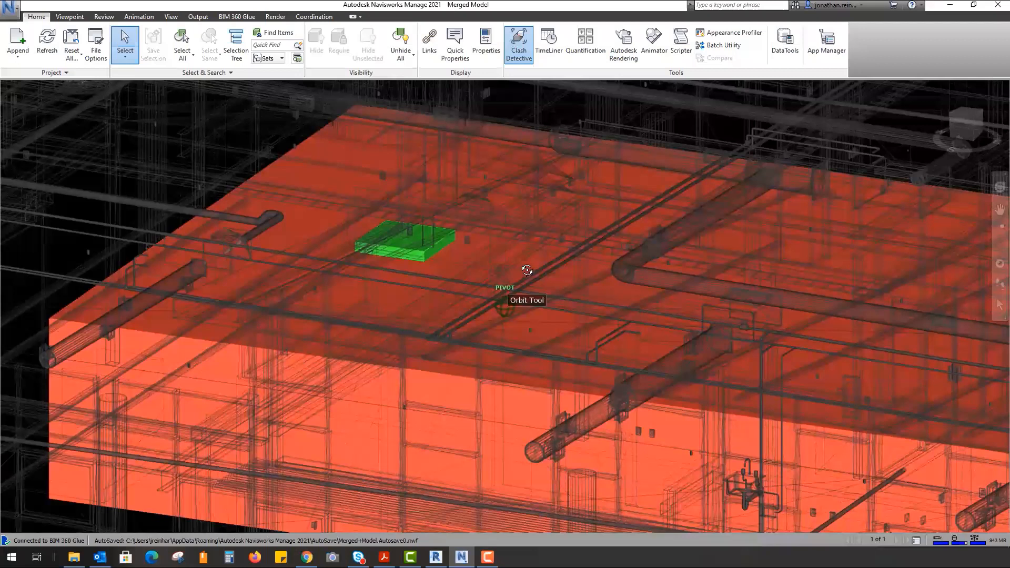
drag(527, 271, 640, 268)
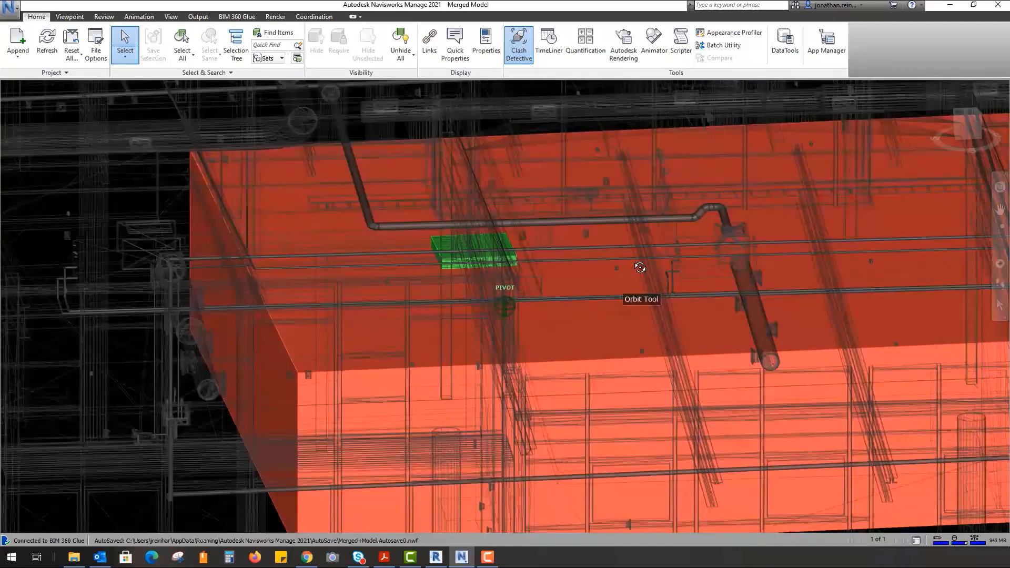
drag(640, 268, 488, 314)
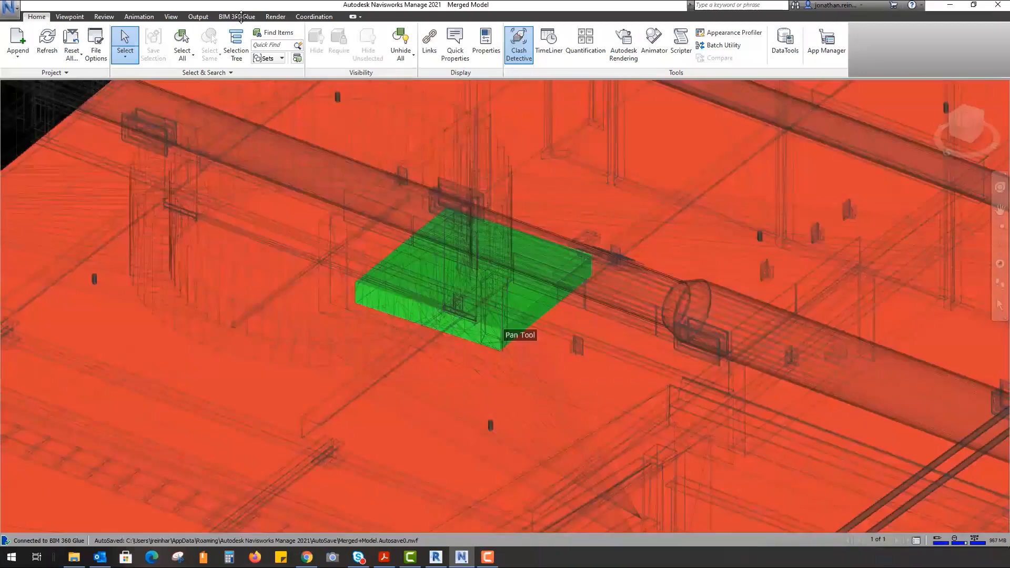
- Create a new BIM 360 Glue shared view of this clash named 'see pile clash'
click(237, 16)
click(225, 47)
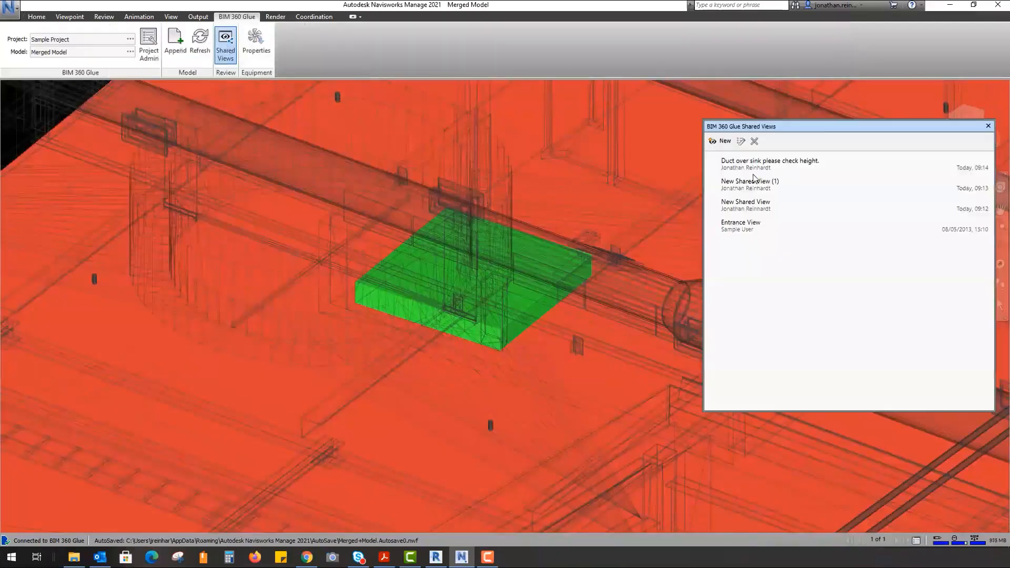
click(723, 141)
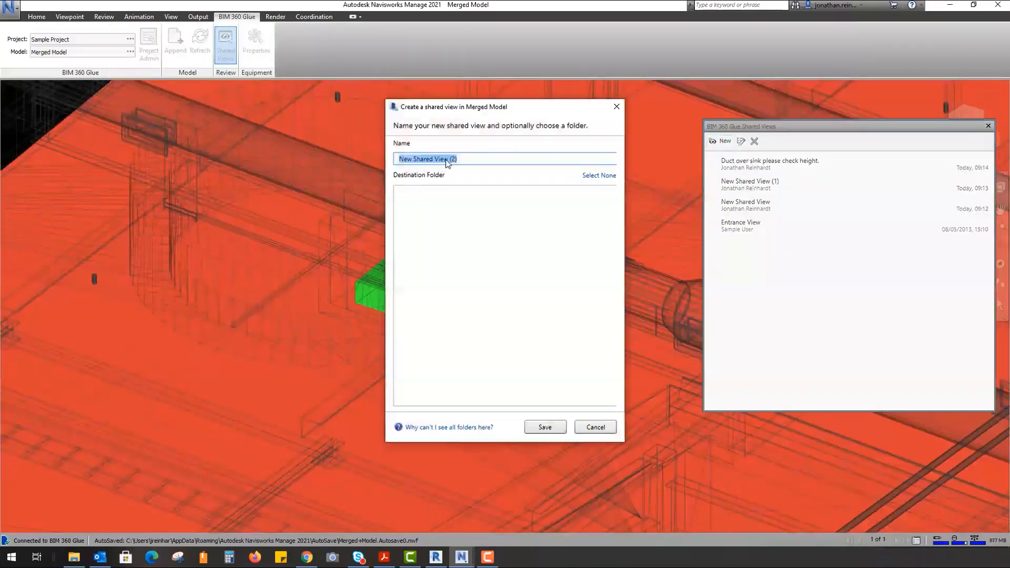
text(opi)
key(BackSpace)
key(BackSpace)
key(BackSpace)
text(see pile clash)
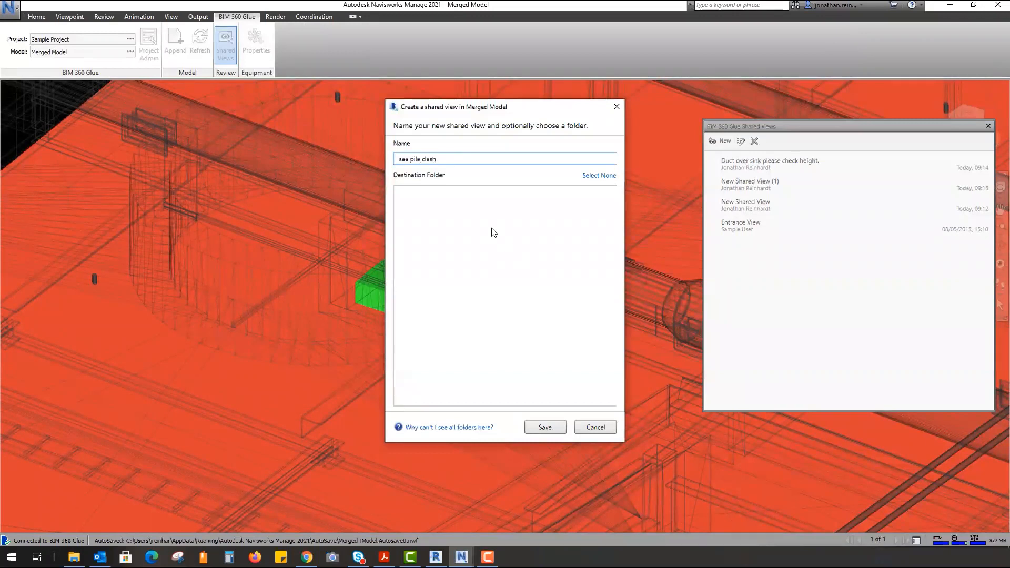
key(Return)
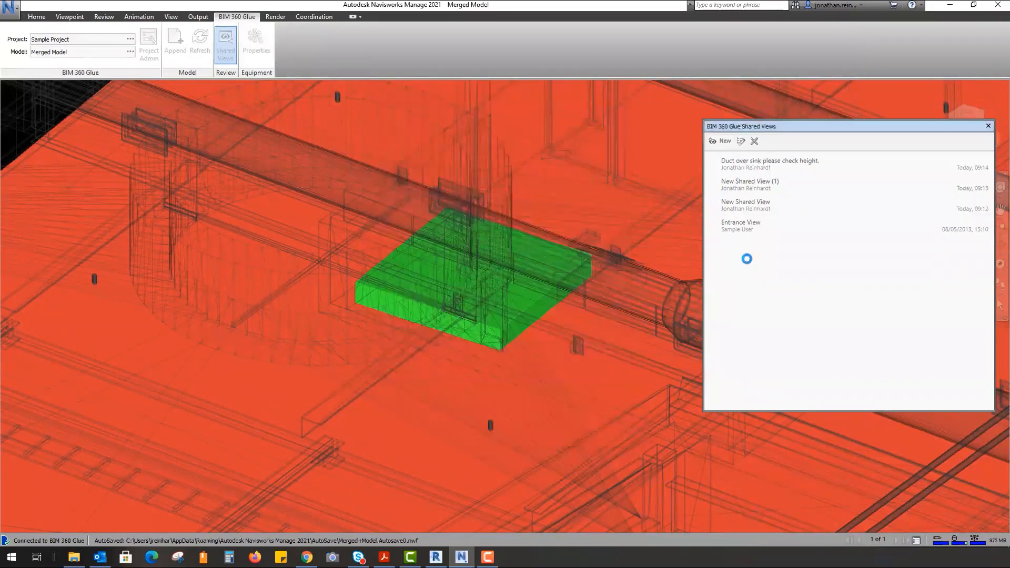
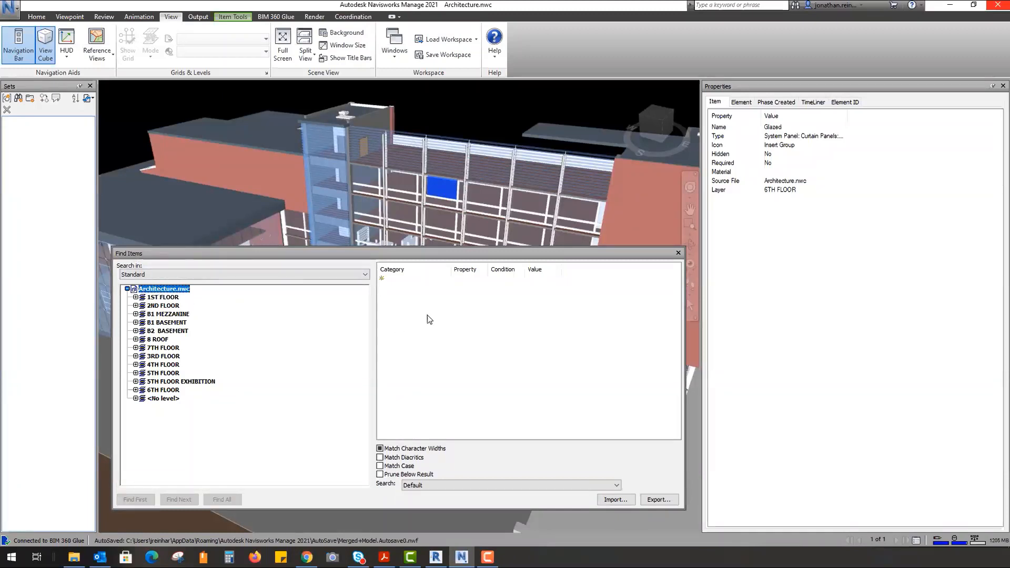
- Find all items whose Item Name contains 'Glazed' (4718 items)
click(410, 281)
click(434, 281)
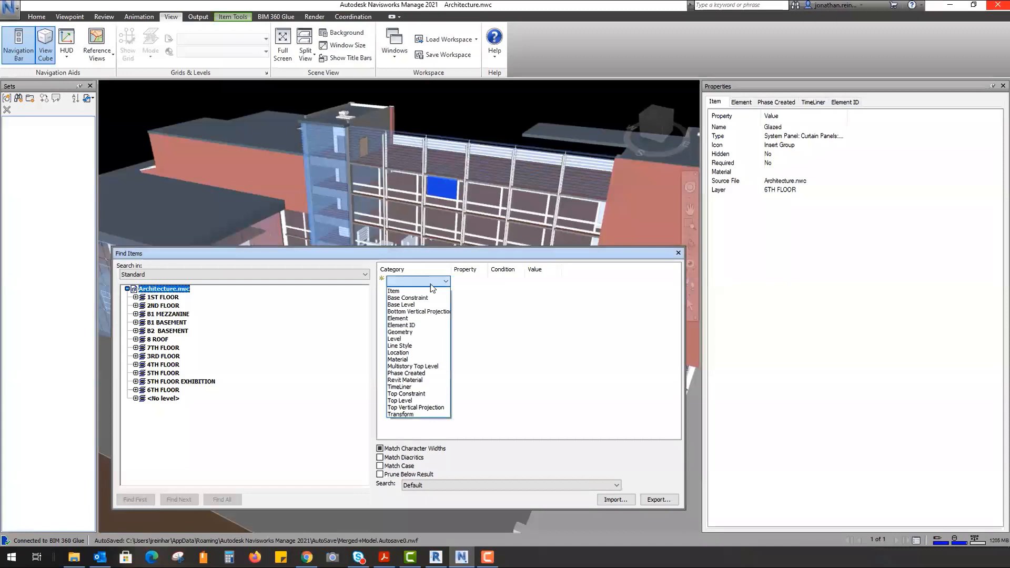
click(424, 291)
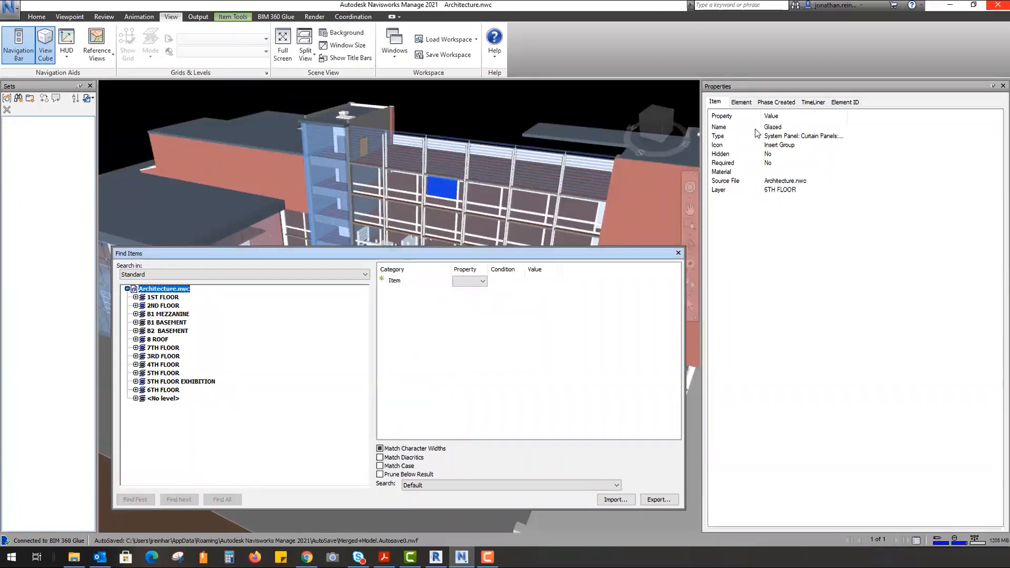
click(481, 281)
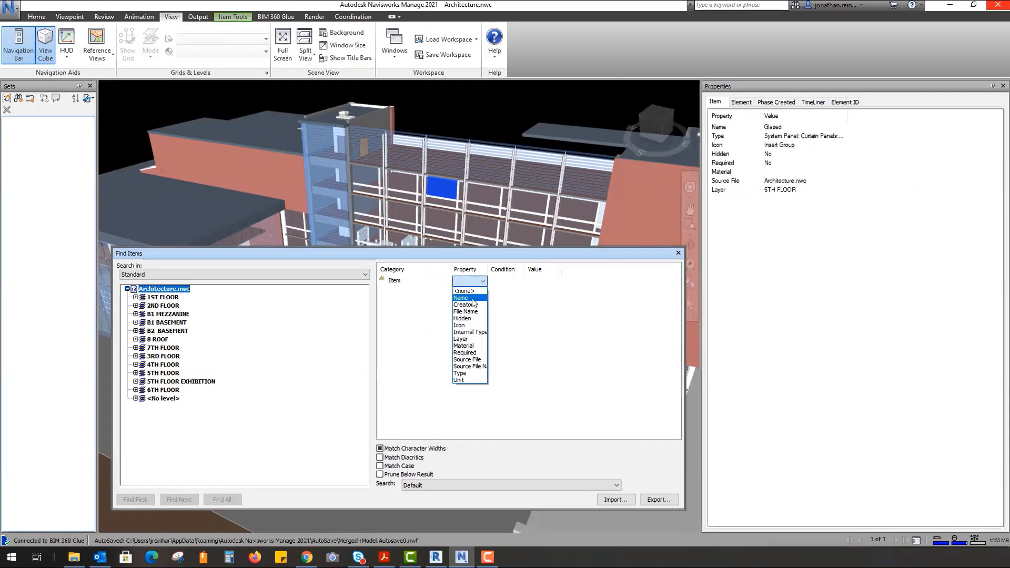
click(461, 298)
click(512, 309)
click(549, 283)
text(Glazed)
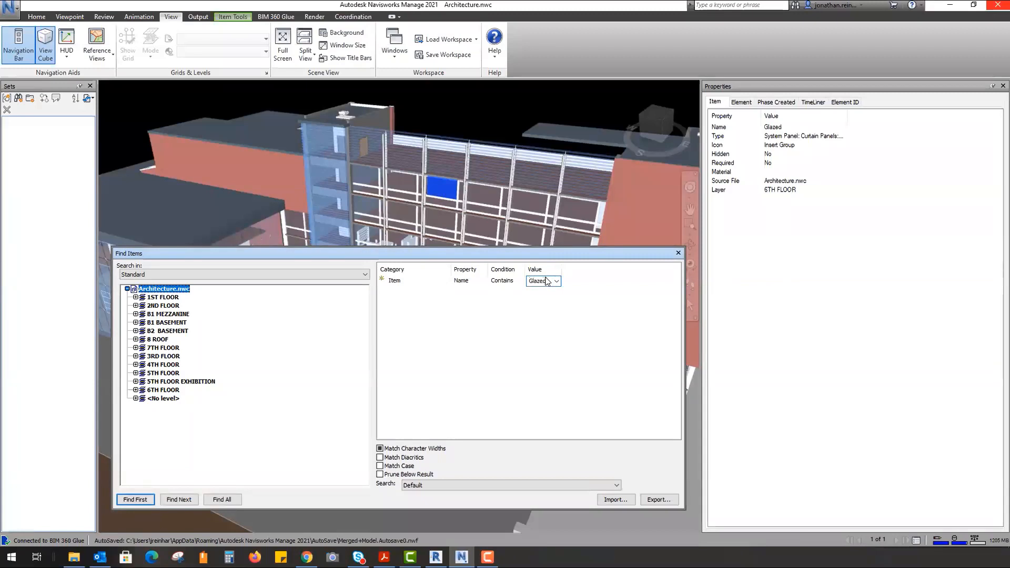
click(223, 499)
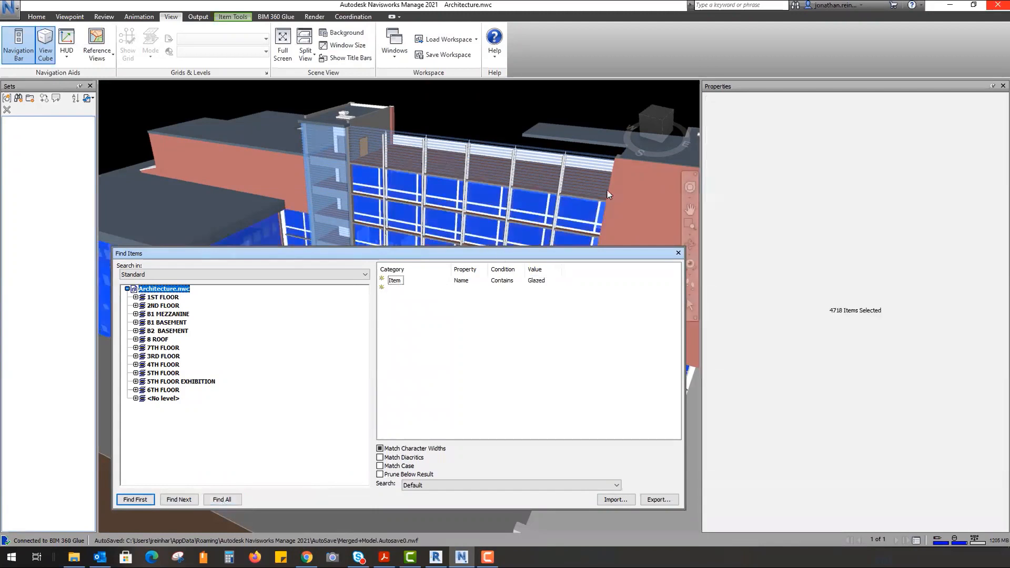
- Move the Find Items window aside and zoom toward the facade windows
drag(657, 254, 728, 267)
shift+middle_drag(526, 159, 289, 191)
scroll(286, 189, up, 3)
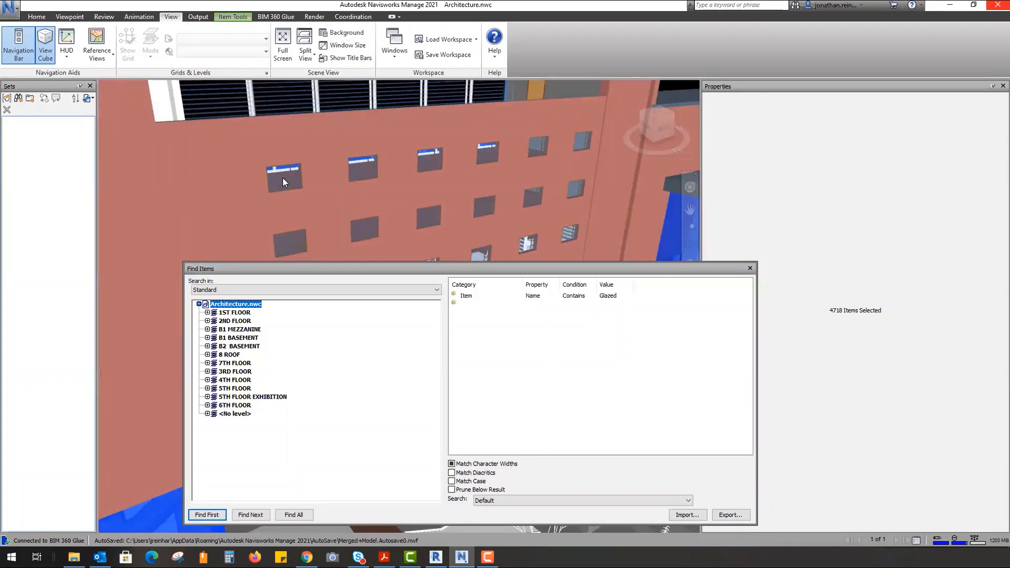
- Select a facade window and check its element and item properties
click(282, 182)
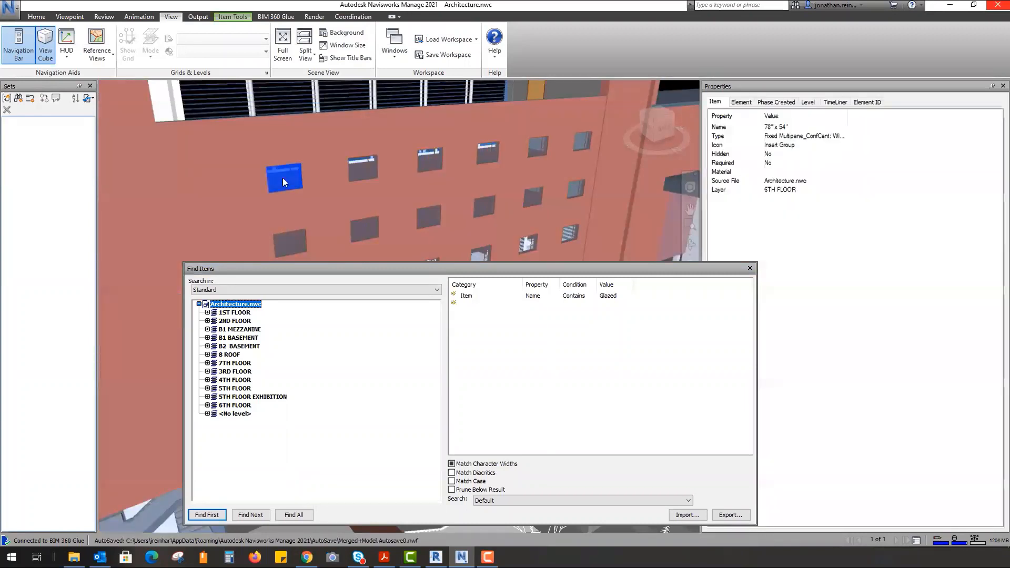
click(738, 102)
click(715, 102)
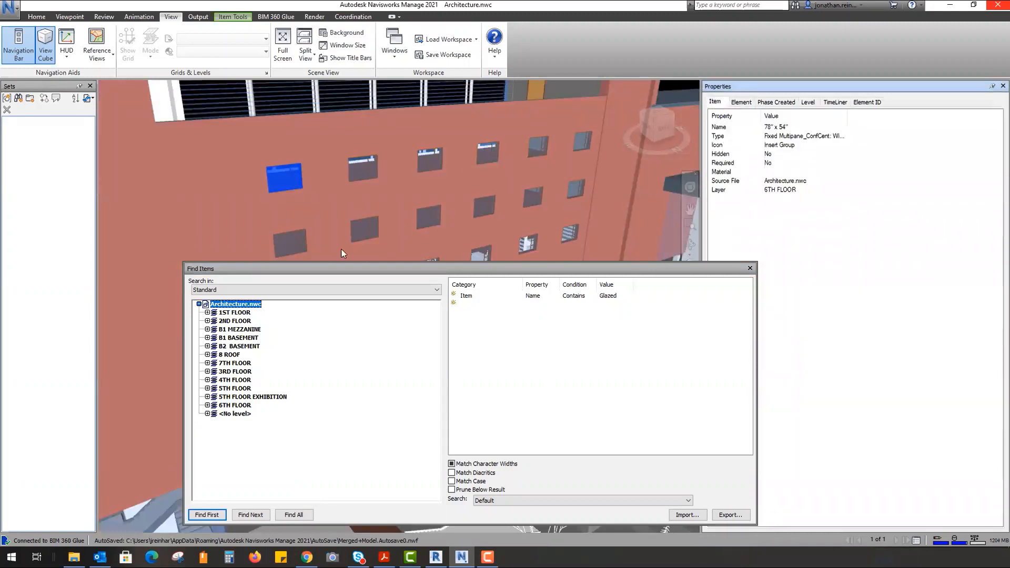
- Add a second condition, Material Name contains 'glass', and find all matches
click(480, 305)
click(484, 306)
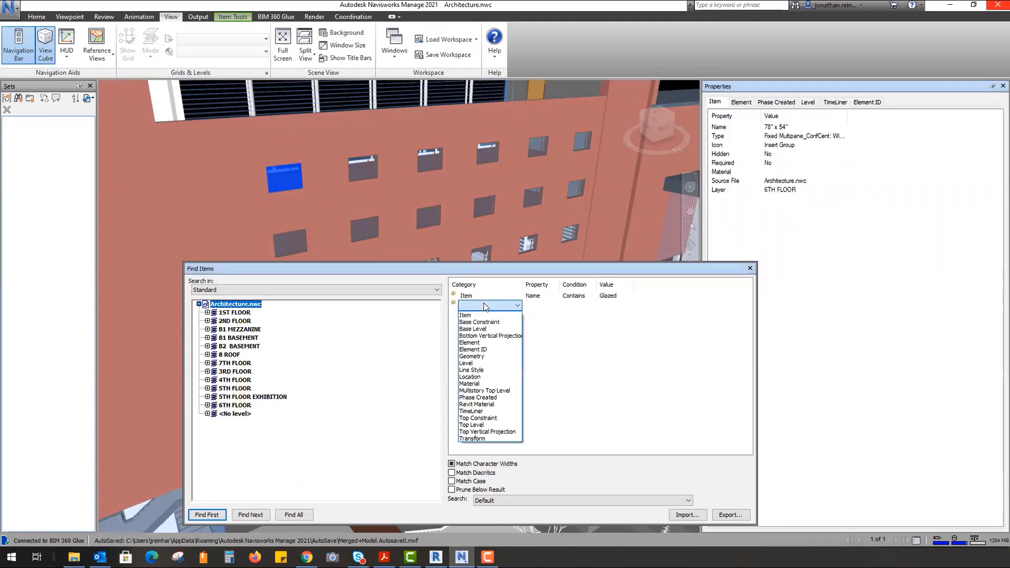
click(488, 385)
click(547, 305)
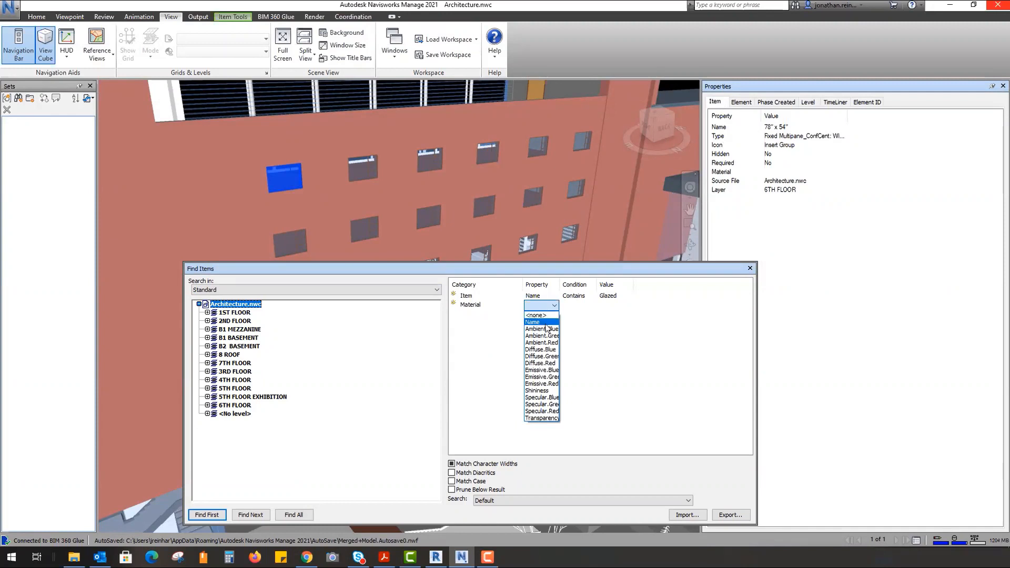
click(532, 322)
click(587, 306)
click(579, 329)
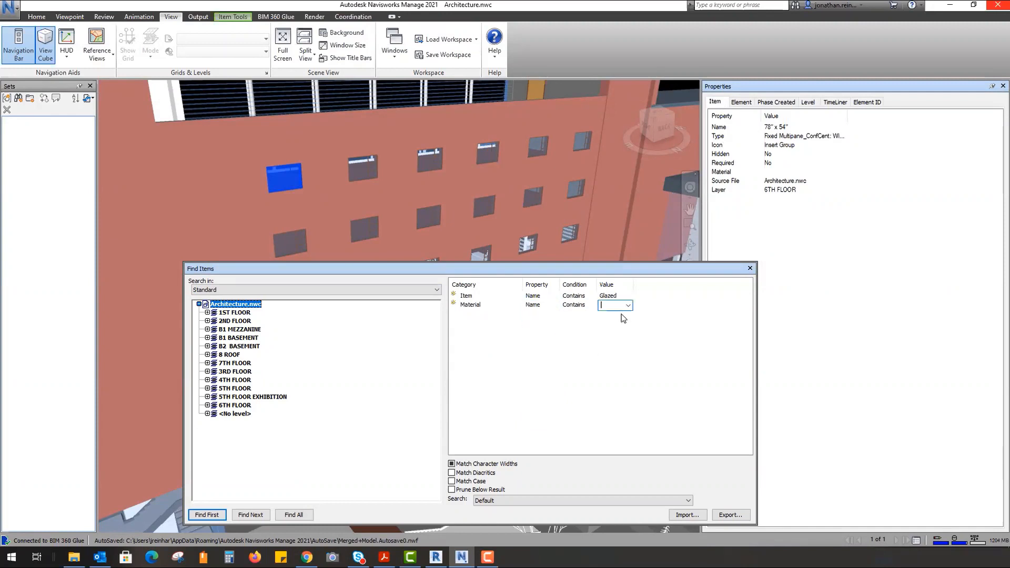
text(glass)
key(Return)
click(294, 515)
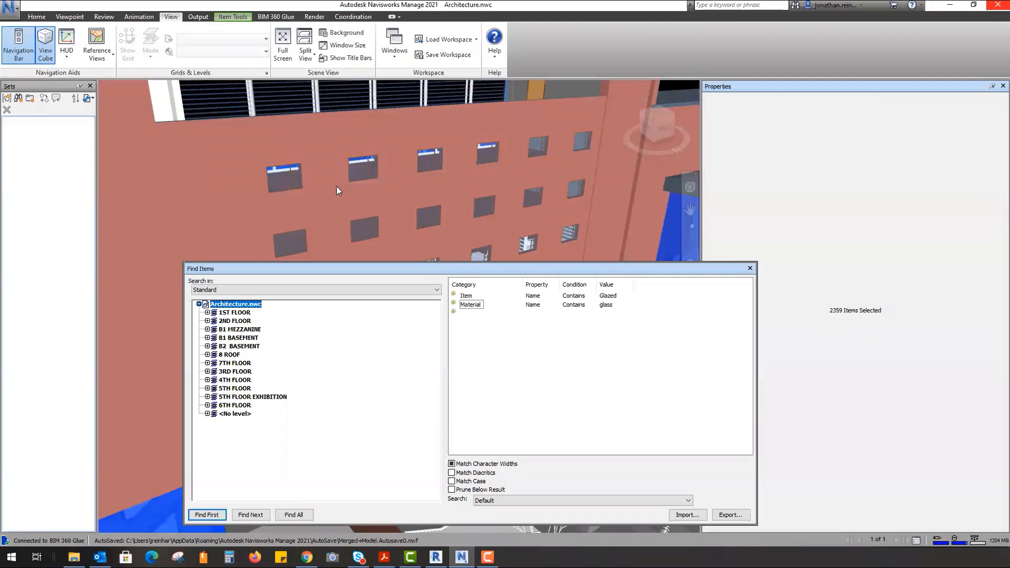
mouse_move(266, 162)
shift+middle_down()
mouse_move(315, 158)
mouse_move(296, 167)
mouse_move(276, 159)
shift+middle_up()
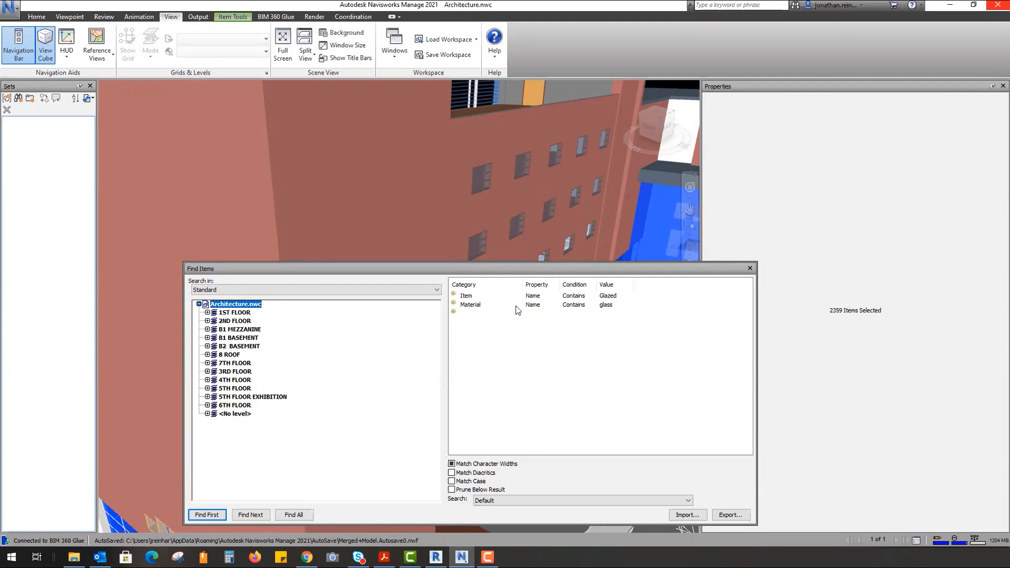
- Make the glass condition an Or condition and find all 8108 glazed or glass items
right_click(475, 307)
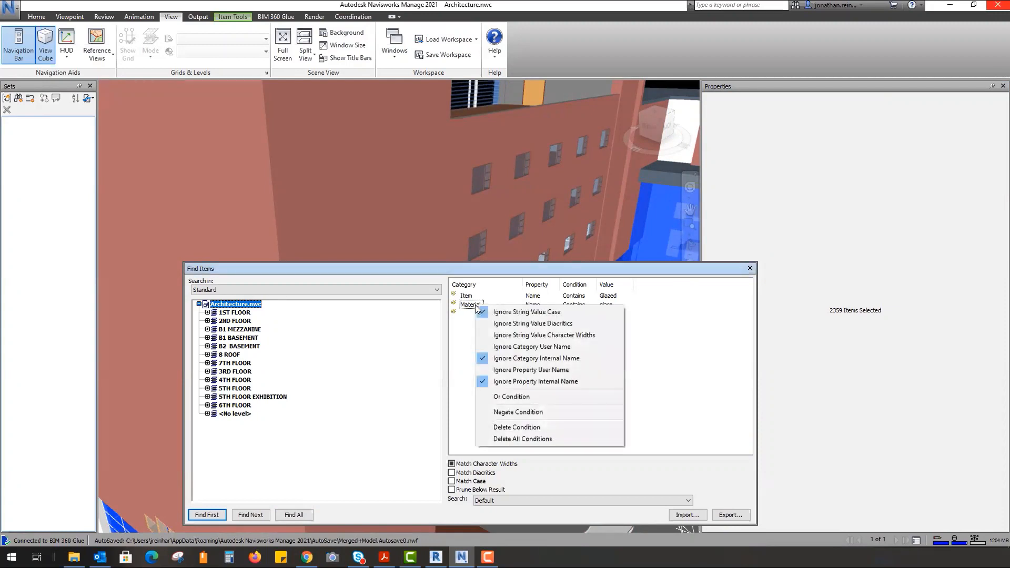
click(508, 397)
click(294, 515)
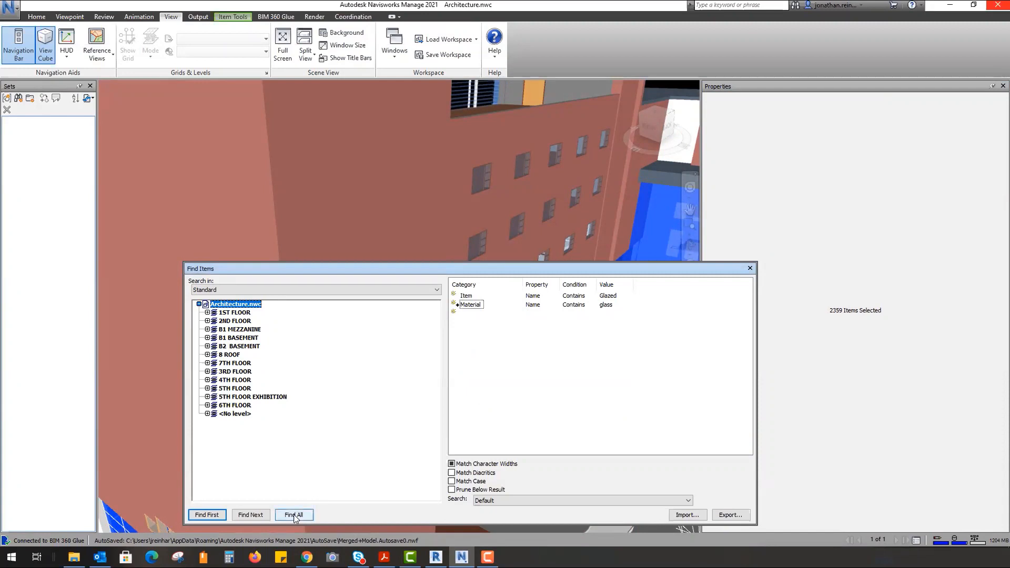
- Export the search as 'Architecture Glass & Glazing.xml' into the Documents folder
scroll(464, 210, down, 8)
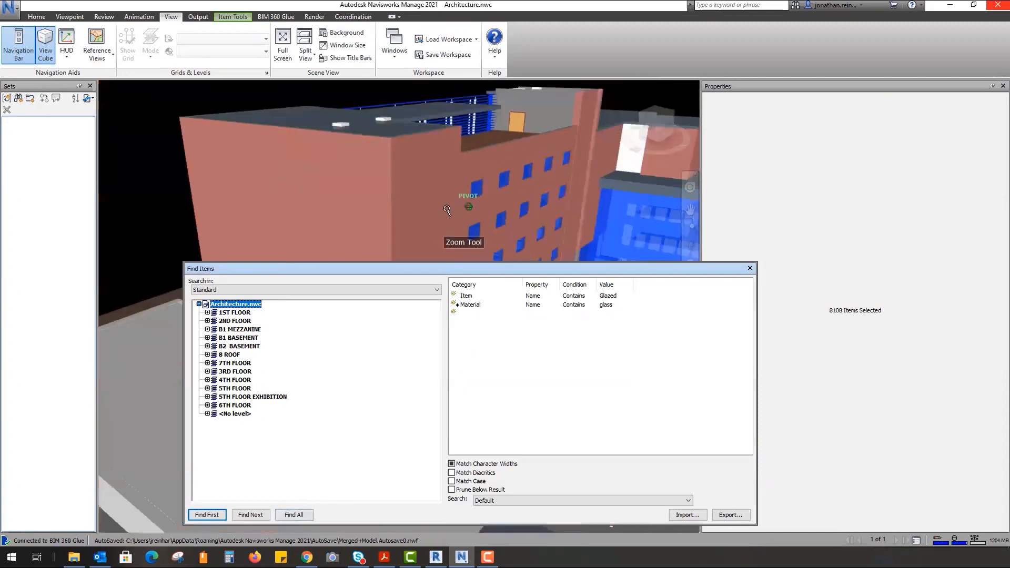
shift+middle_drag(385, 194, 505, 184)
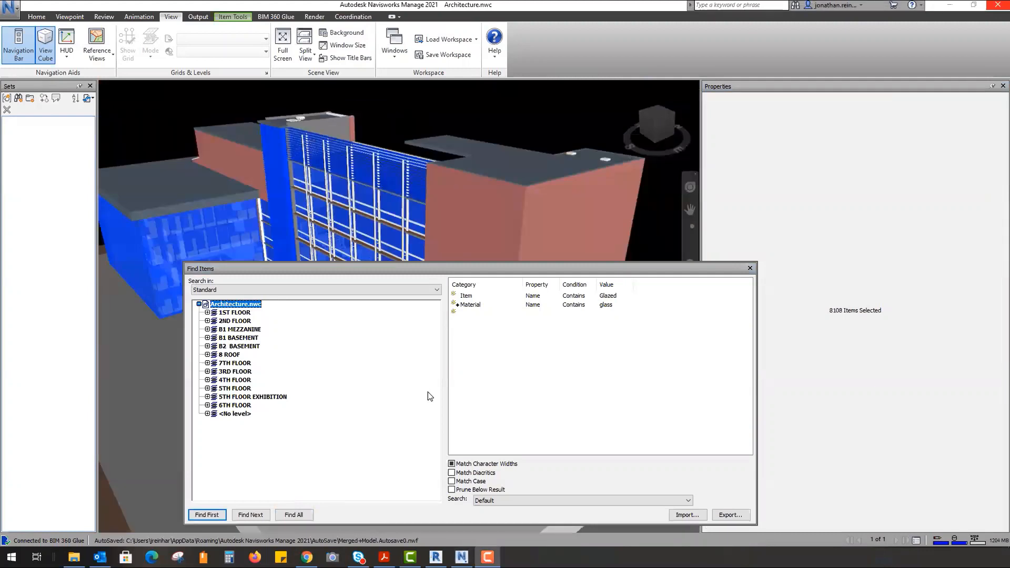
click(731, 514)
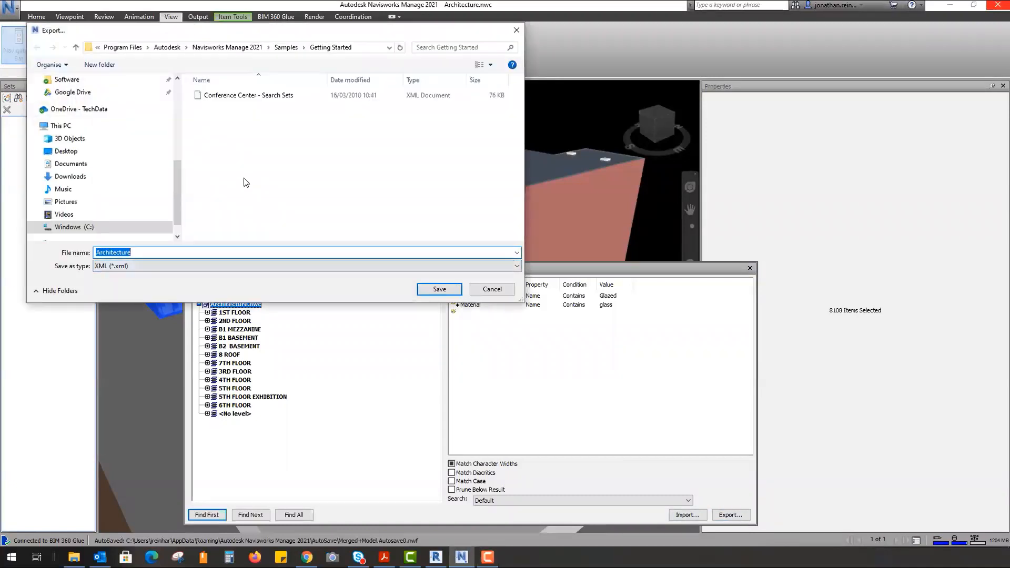
click(193, 251)
text(Glass & Gl;azing)
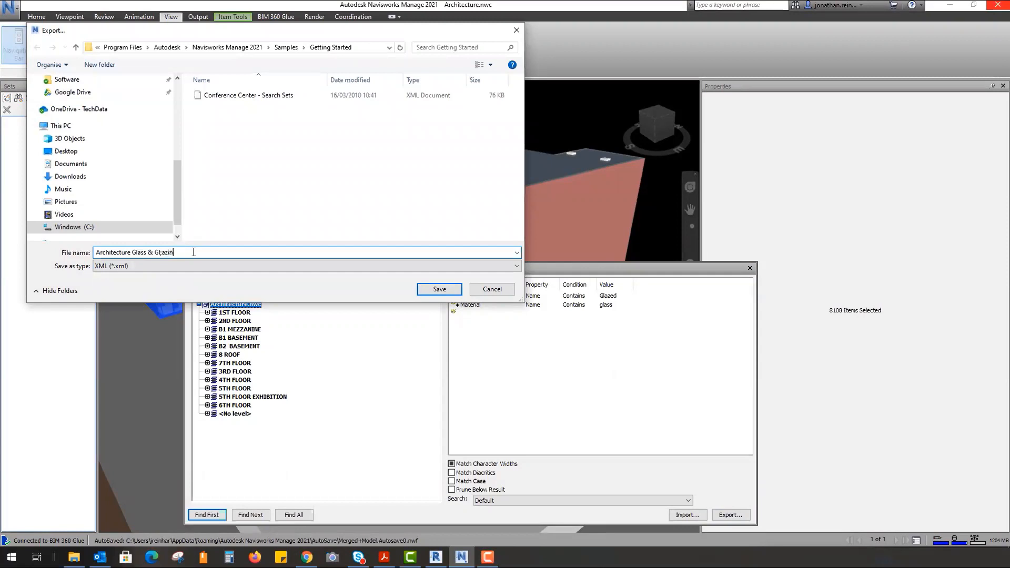
click(163, 253)
key(BackSpace)
click(440, 289)
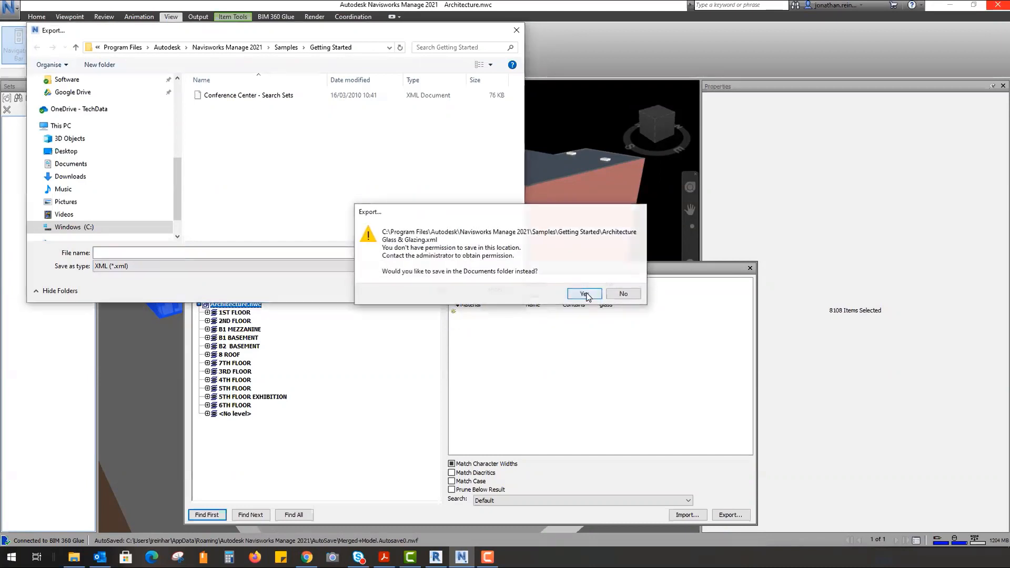
click(585, 294)
click(423, 295)
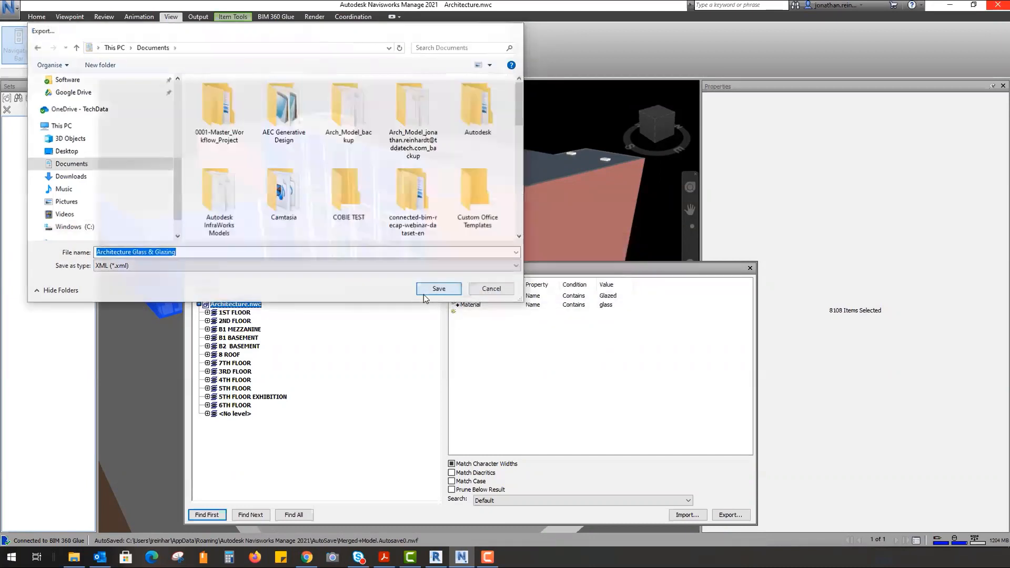
- Close Find Items and save the search as the set 'Glass & Glazing All Buildings'
click(749, 269)
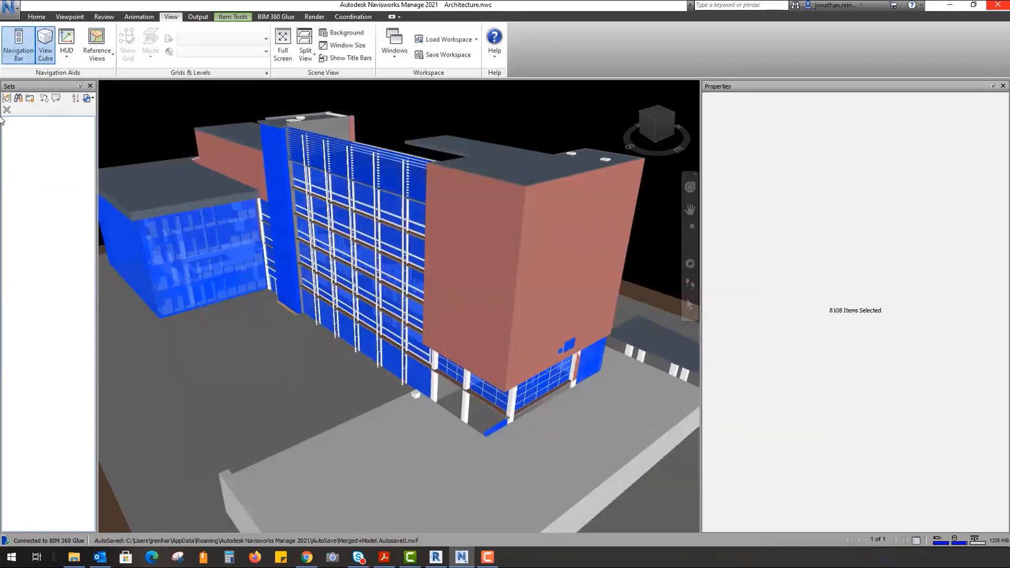
click(20, 100)
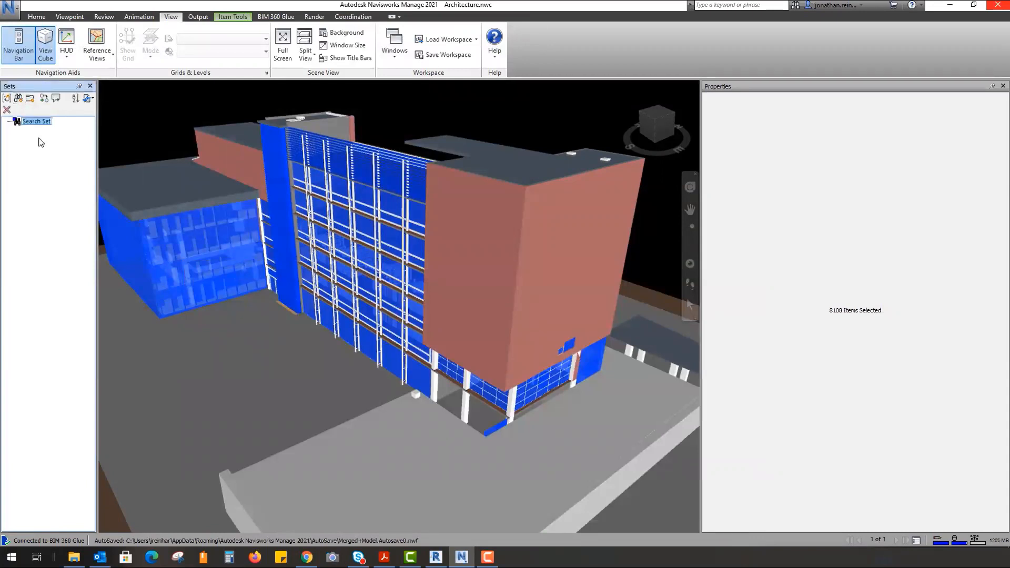
text(Glass & Galzing All Builg)
text(i)
key(BackSpace)
key(BackSpace)
text(din)
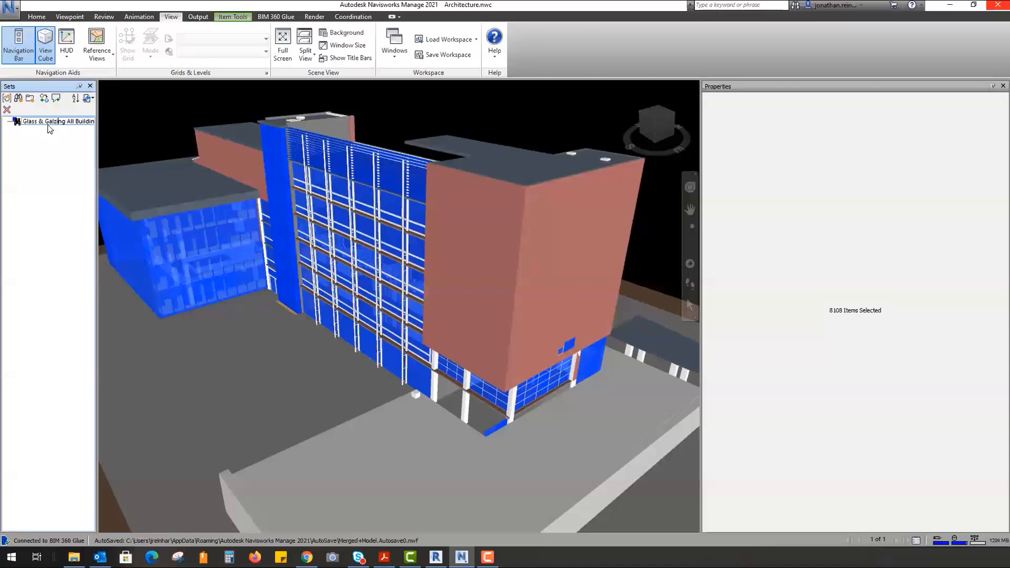
click(51, 123)
key(BackSpace)
text(a)
key(Return)
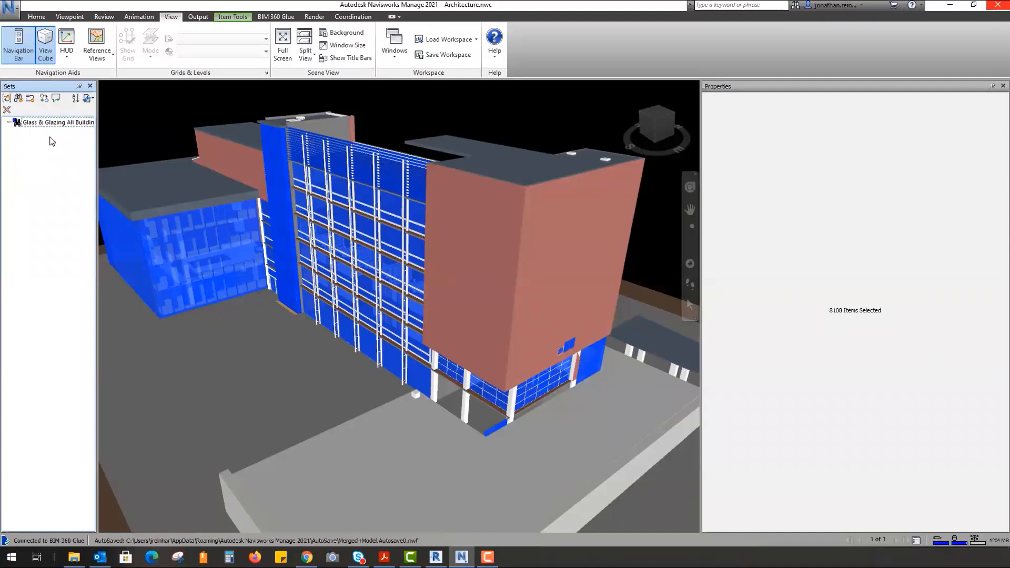
right_click(48, 124)
click(33, 138)
right_click(38, 124)
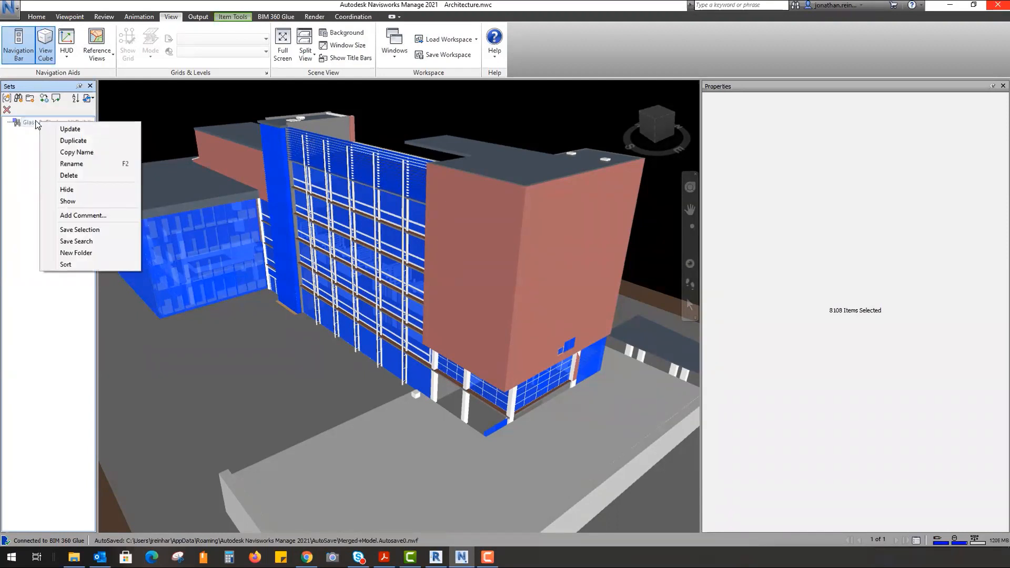
click(70, 129)
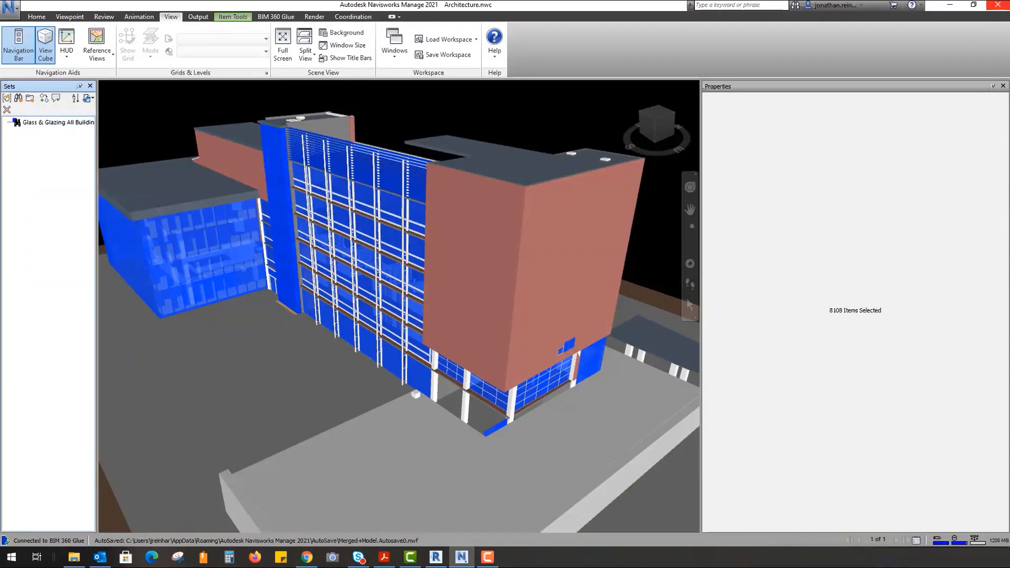
click(93, 99)
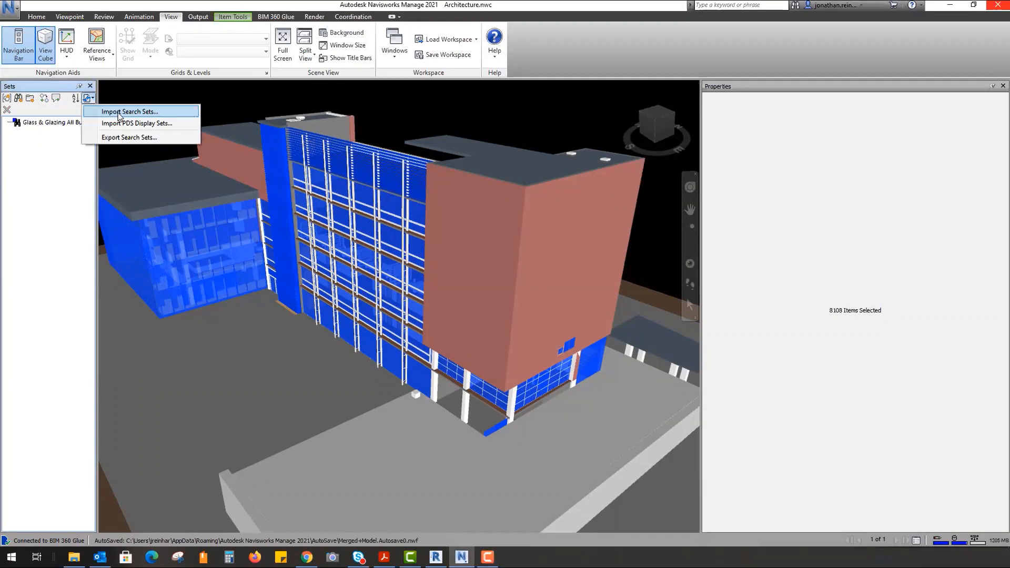
click(117, 111)
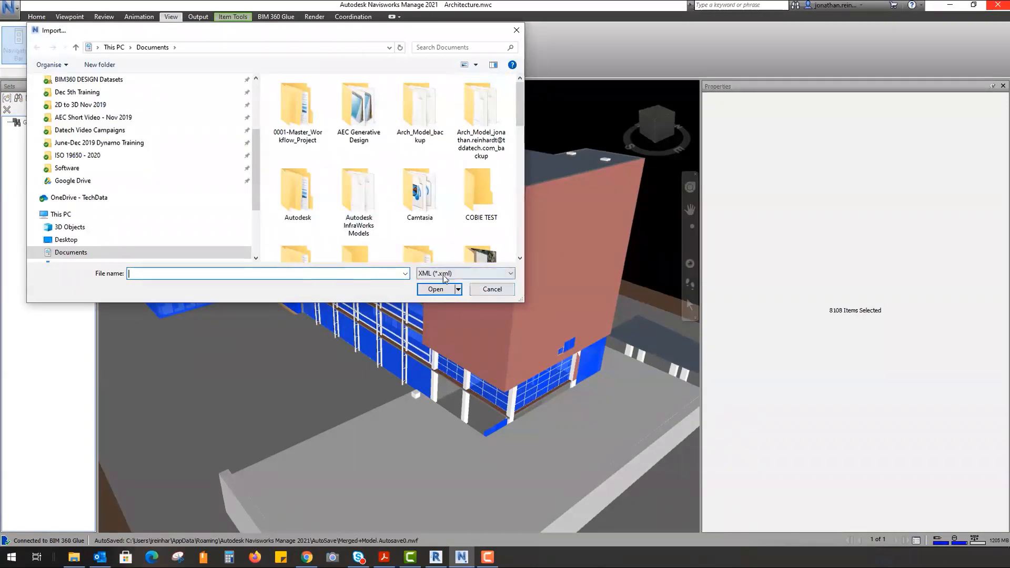
click(493, 289)
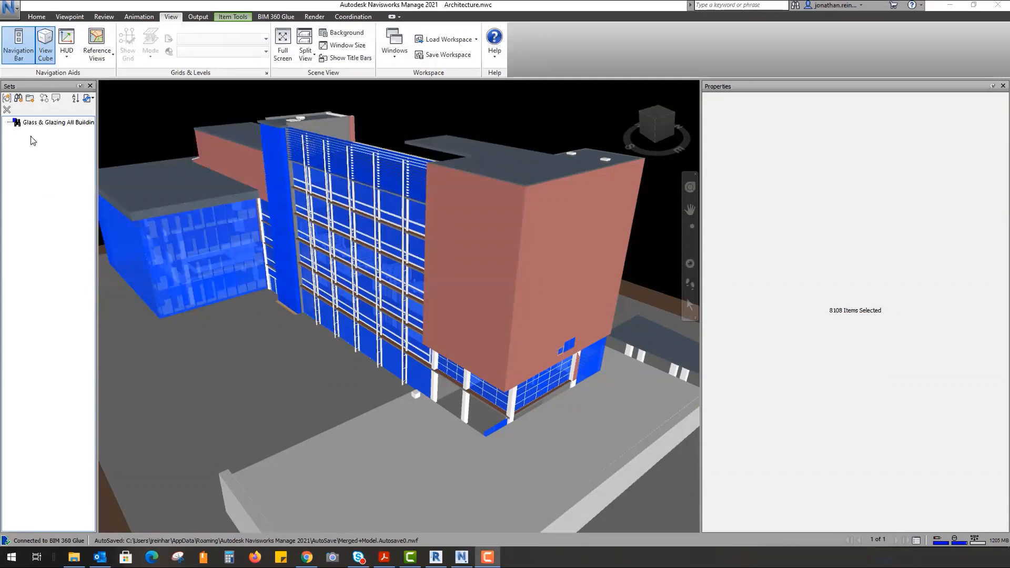
- Start Save As and choose the Navisworks File Set (.nwf) file type
click(13, 12)
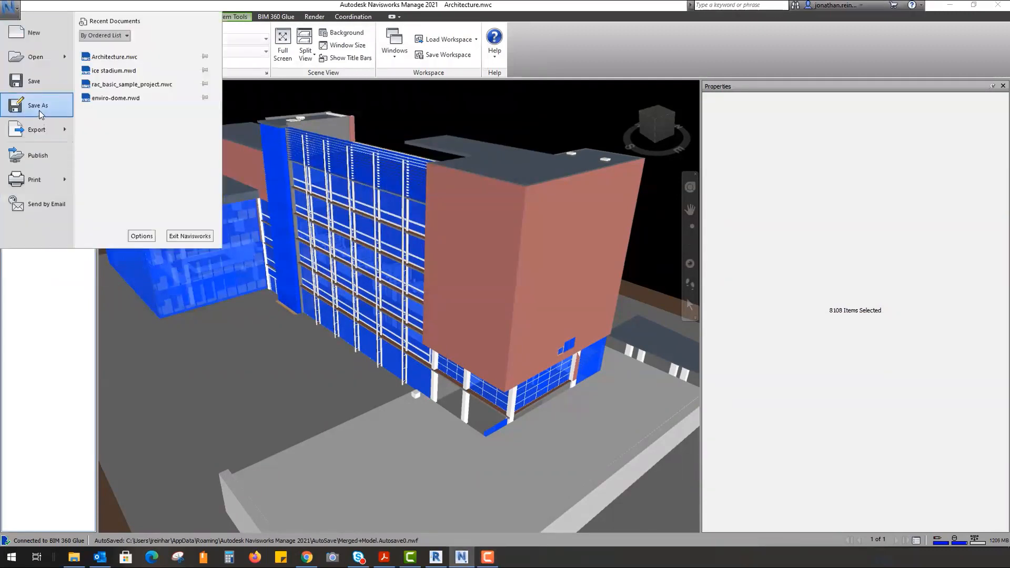
click(40, 113)
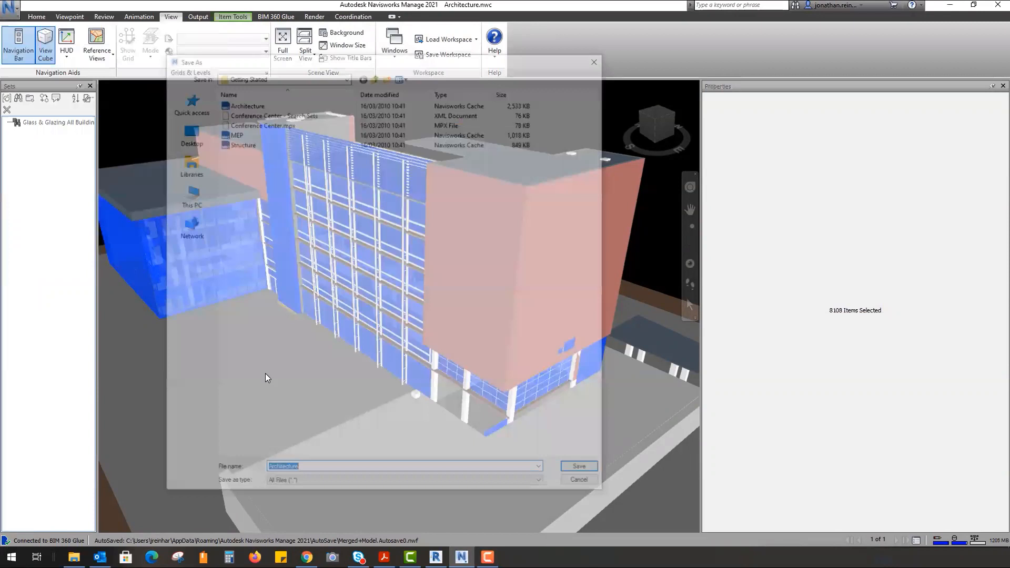
click(337, 485)
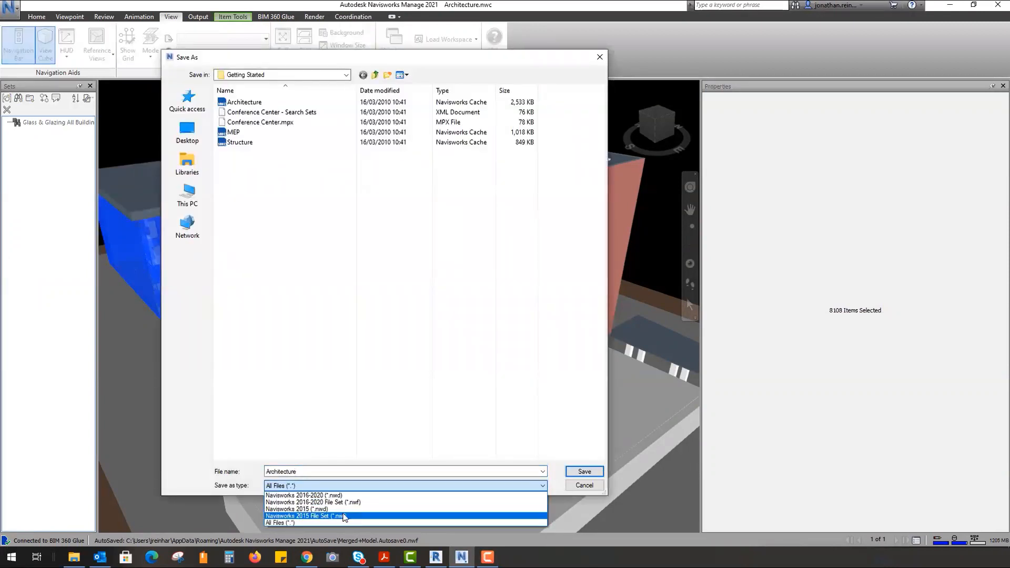
click(345, 516)
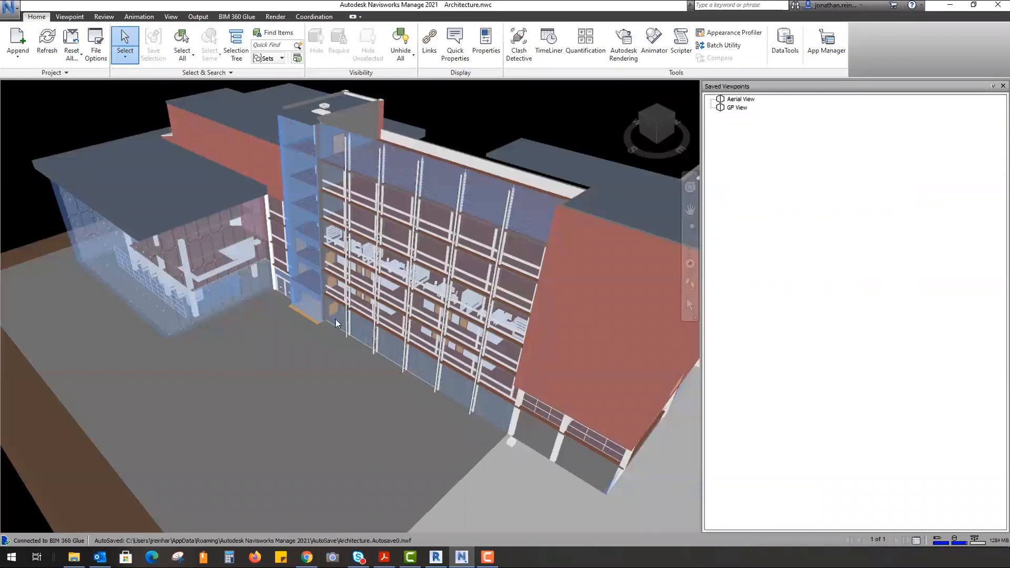
- Zoom into the atrium and save it as the viewpoint 'Courtyard view'
shift+middle_drag(349, 305, 455, 246)
scroll(279, 313, up, 1)
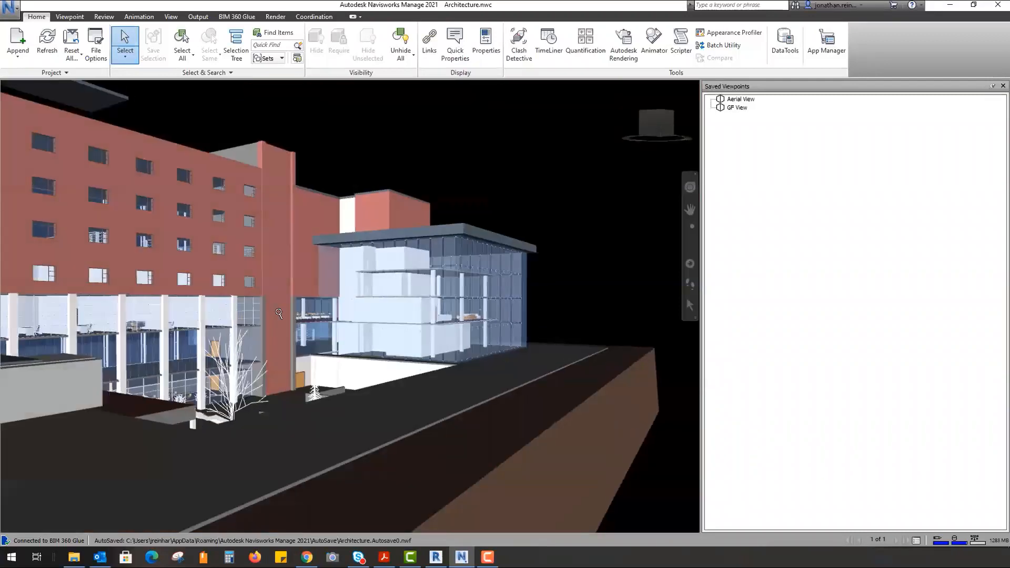
scroll(278, 313, up, 4)
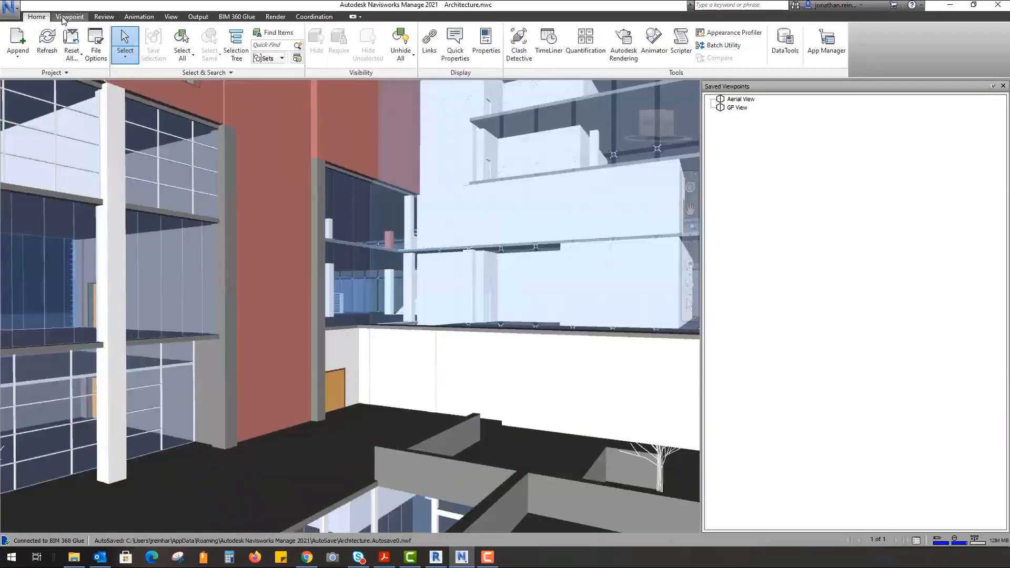
click(62, 17)
click(20, 58)
click(30, 78)
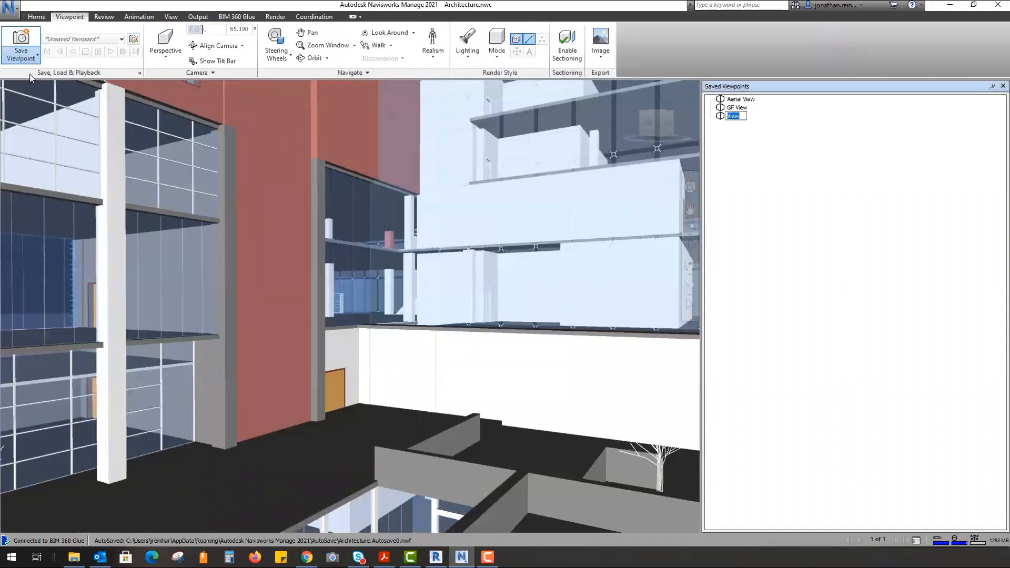
text(xc)
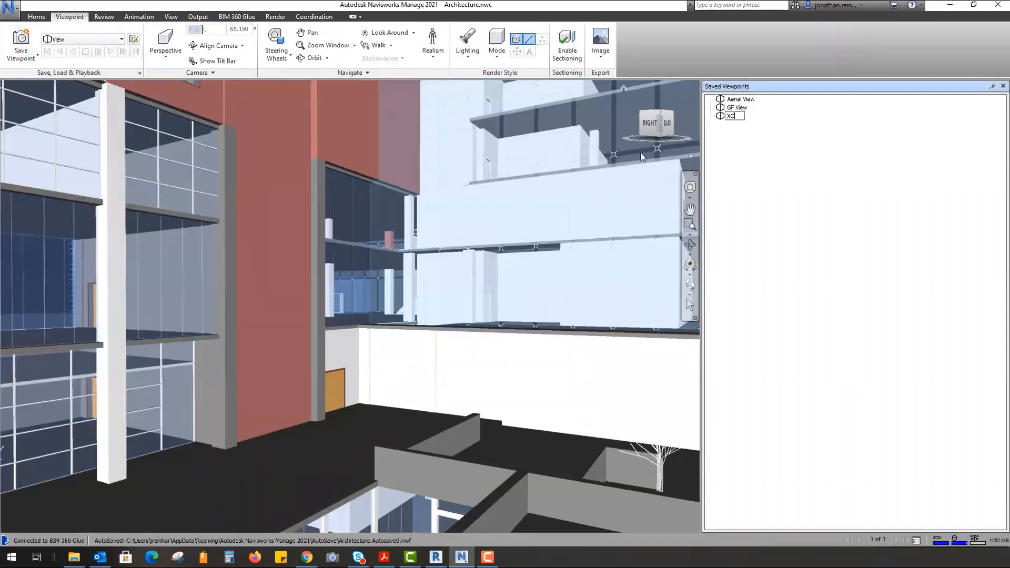
key(BackSpace)
key(BackSpace)
text(Courtayrd view)
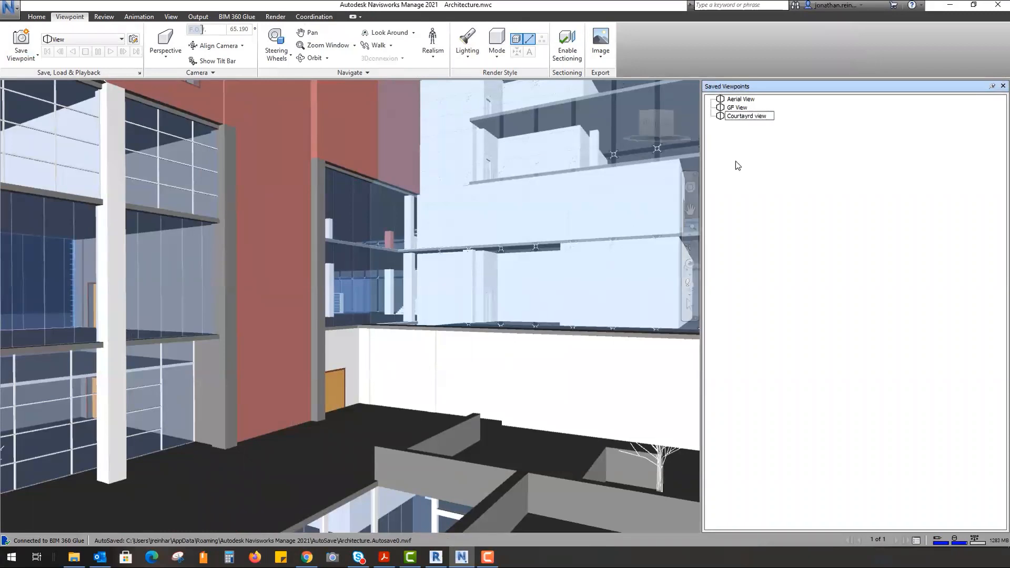
drag(756, 116, 740, 116)
text(tyard)
key(Return)
- Check the Aerial View, GF View and Courtyard view viewpoints, then open Clash Detective
click(743, 100)
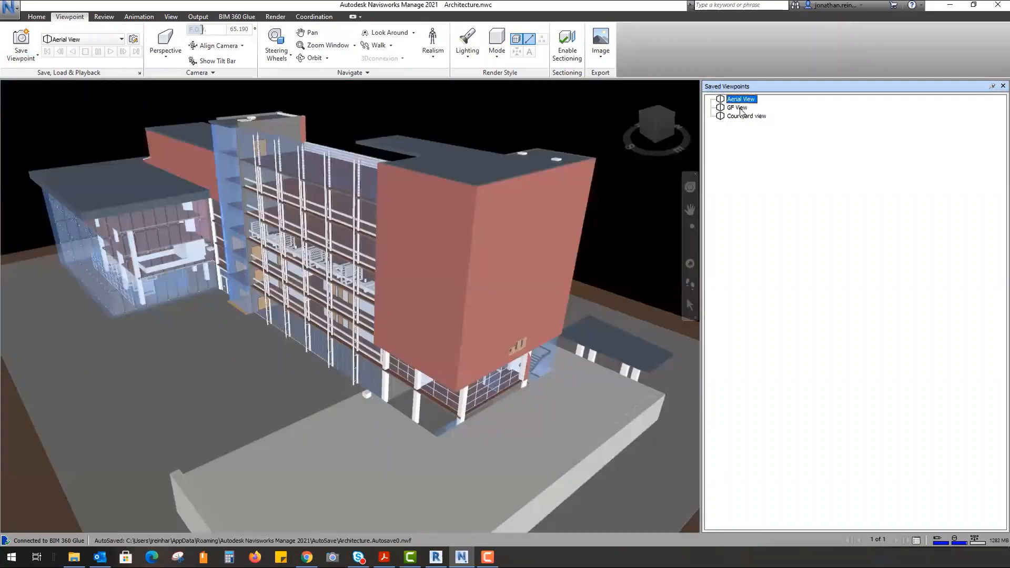
click(738, 108)
click(741, 115)
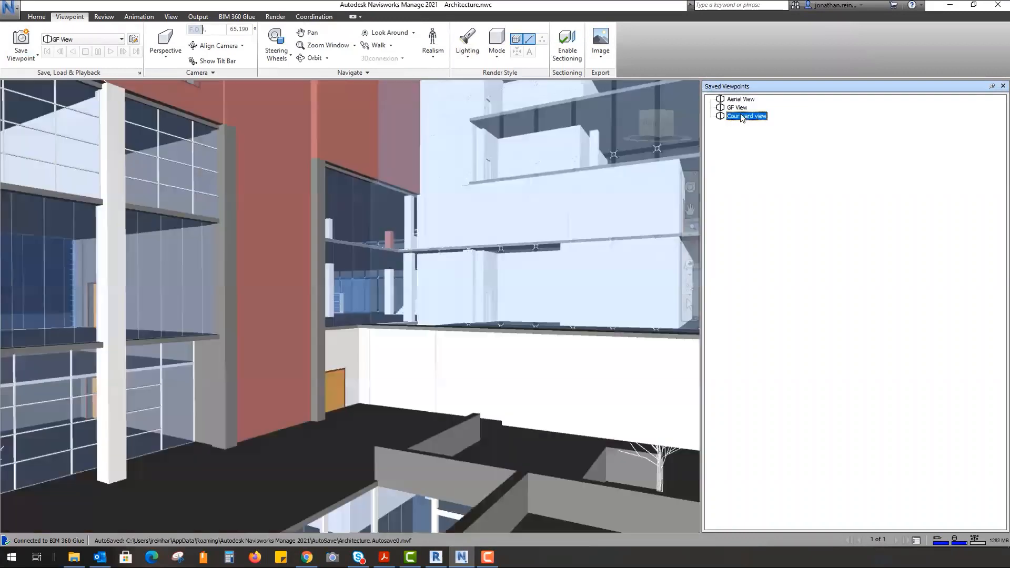
click(87, 41)
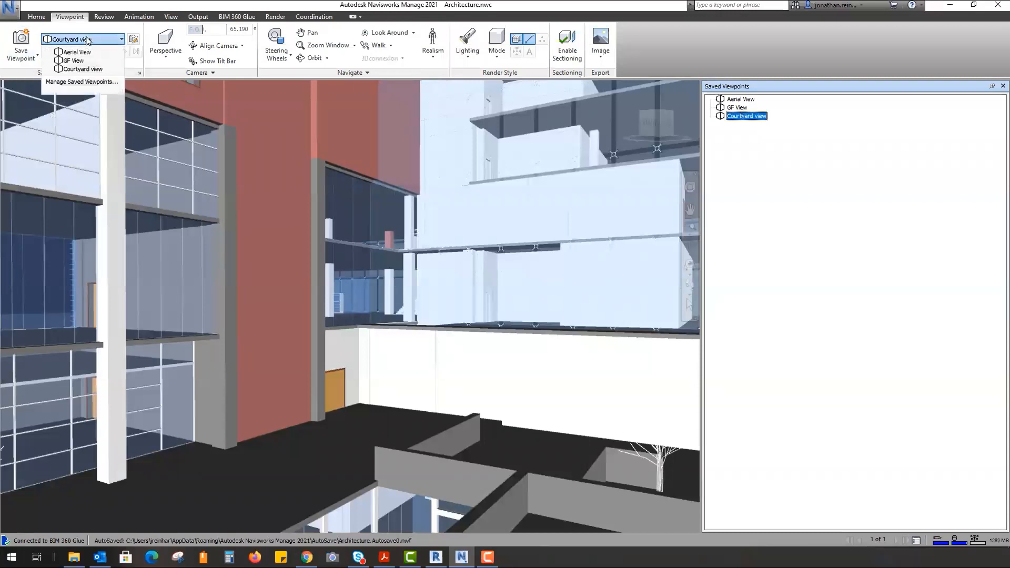
click(32, 16)
click(517, 44)
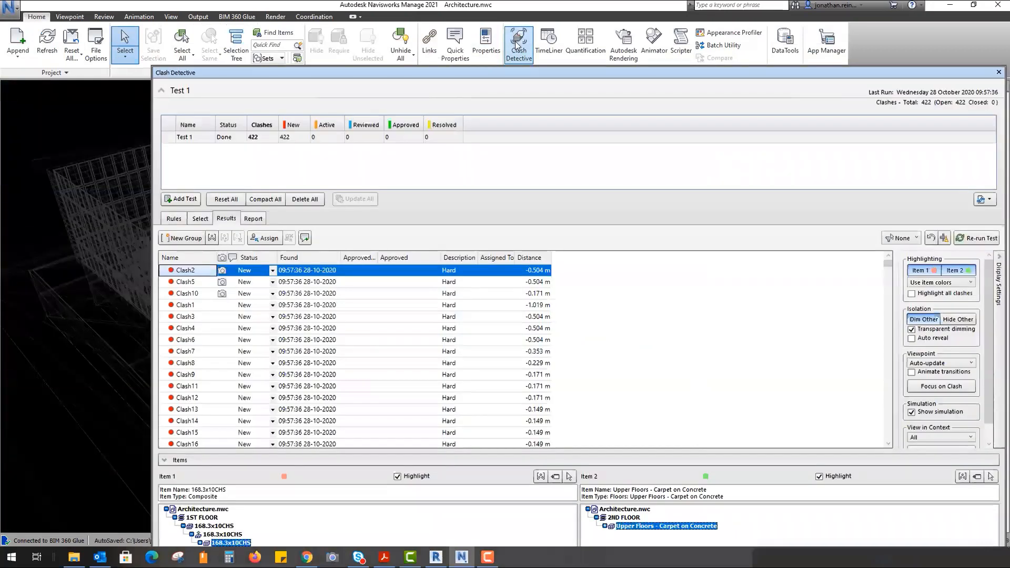
- Dock the clash results on the right and save a viewpoint for Clash15
drag(280, 73, 913, 104)
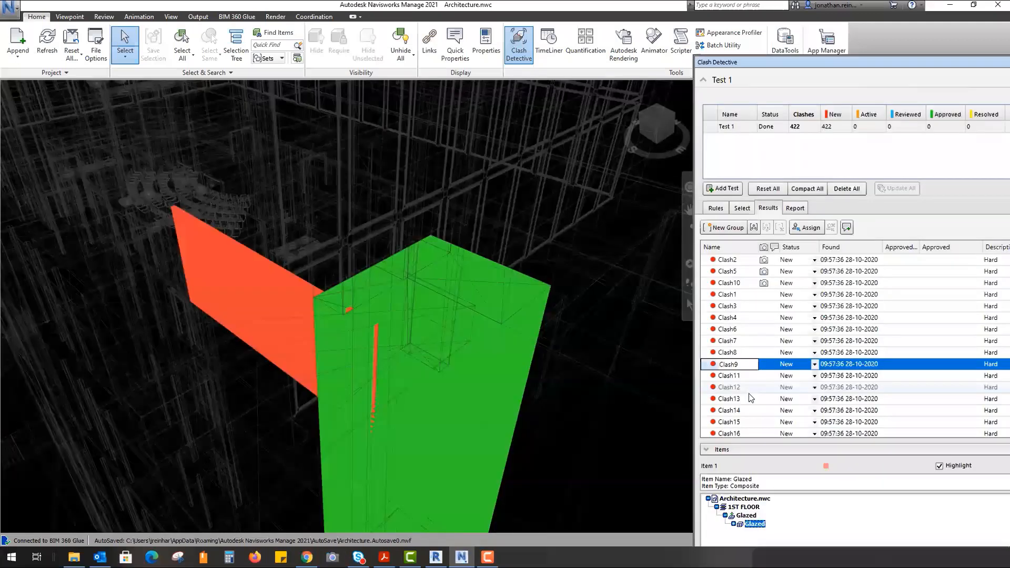
click(743, 421)
mouse_move(684, 379)
shift+middle_down()
mouse_move(535, 255)
mouse_move(550, 251)
shift+middle_up()
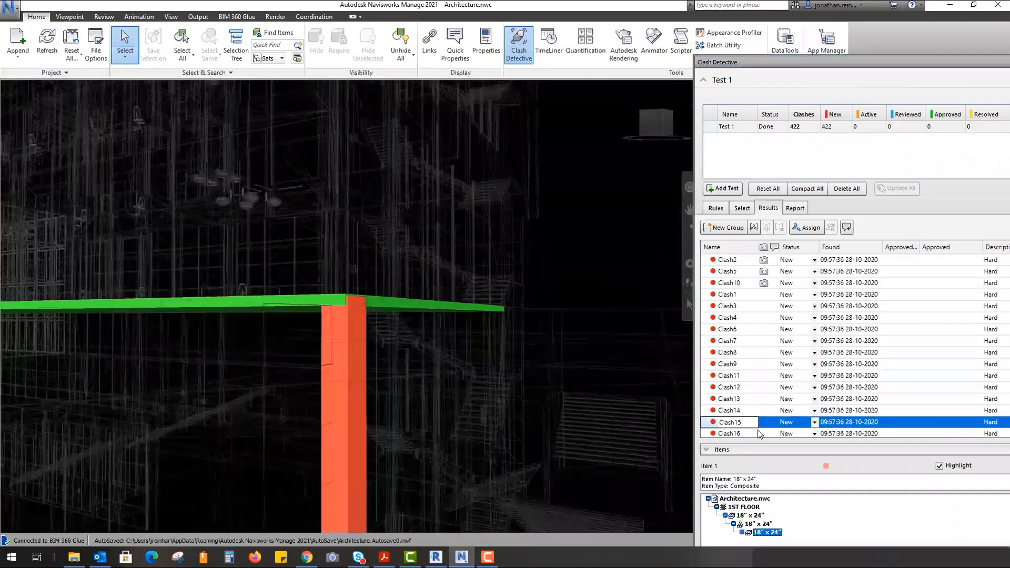
right_click(760, 422)
click(824, 445)
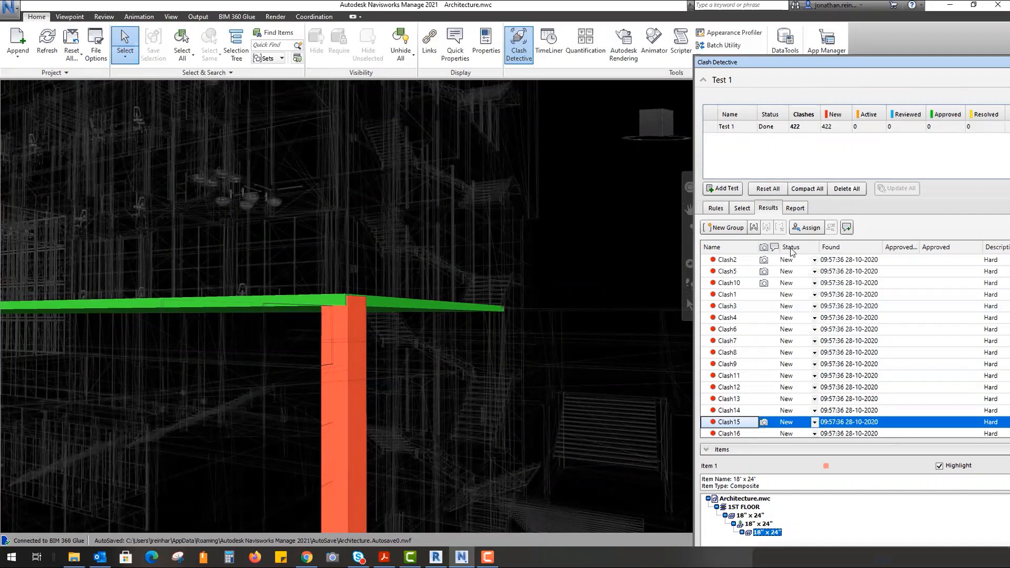
- Sort clashes by viewpoint and review Clash14, Clash16, Clash38, Clash41 and Clash42
click(765, 248)
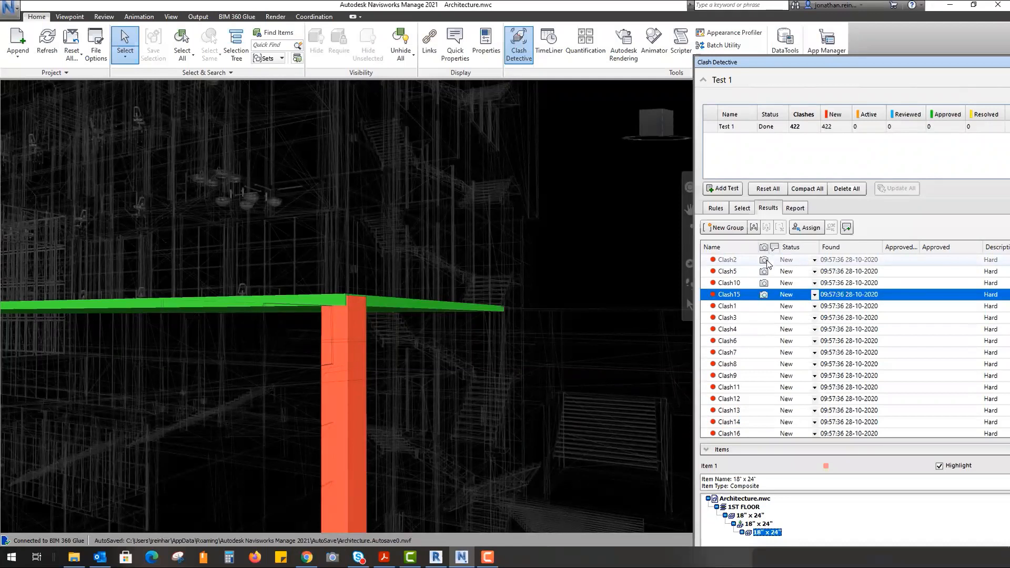
click(741, 421)
click(740, 432)
scroll(740, 429, down, 10)
click(738, 373)
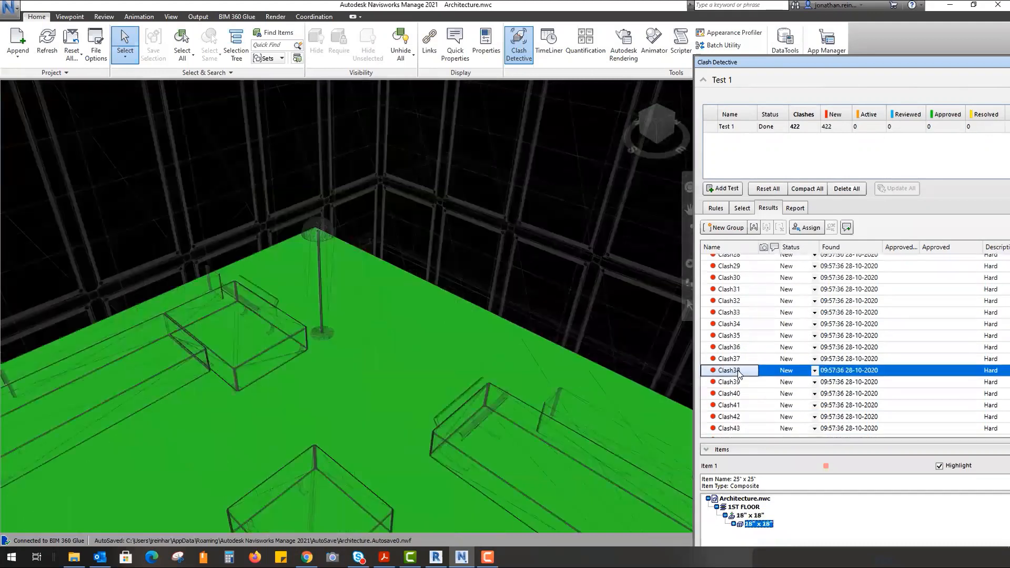
click(739, 406)
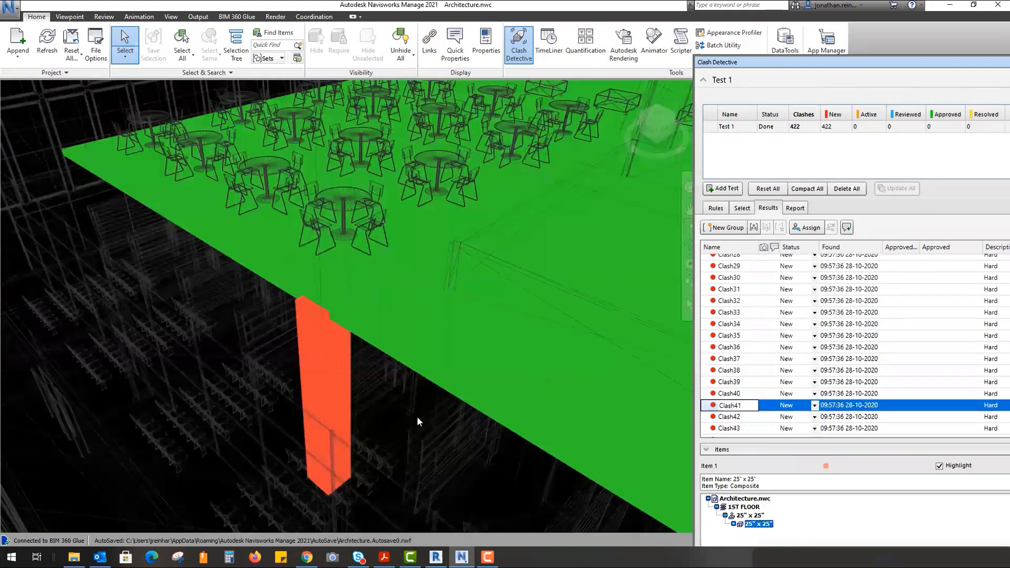
mouse_move(417, 418)
shift+middle_down()
mouse_move(557, 332)
mouse_move(575, 332)
shift+middle_up()
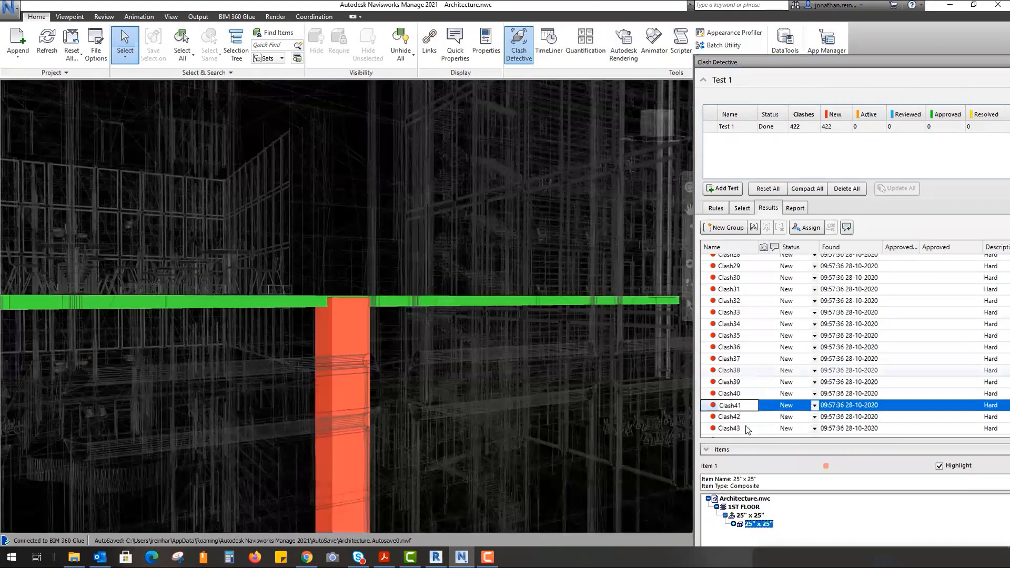
key(Down)
shift+middle_drag(526, 406, 539, 302)
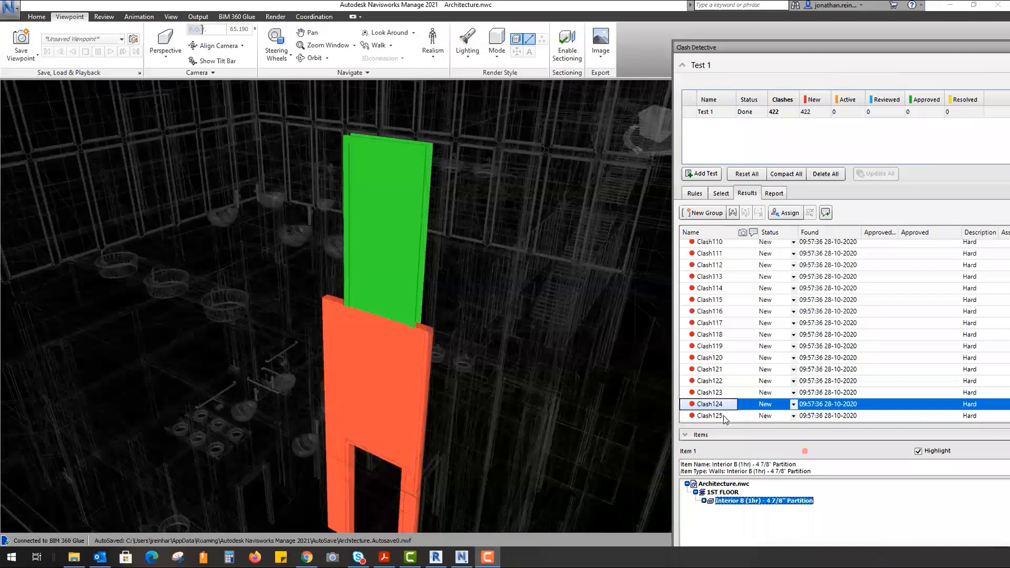
- Show Clash116 and zoom and pan to centre the column clash
click(718, 335)
click(716, 315)
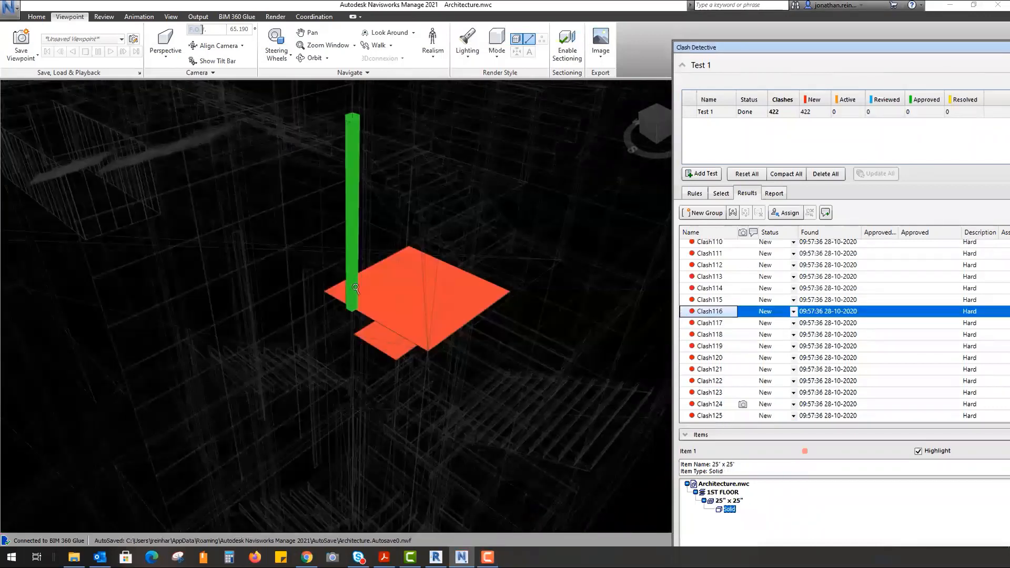
scroll(356, 288, up, 3)
scroll(463, 323, up, 2)
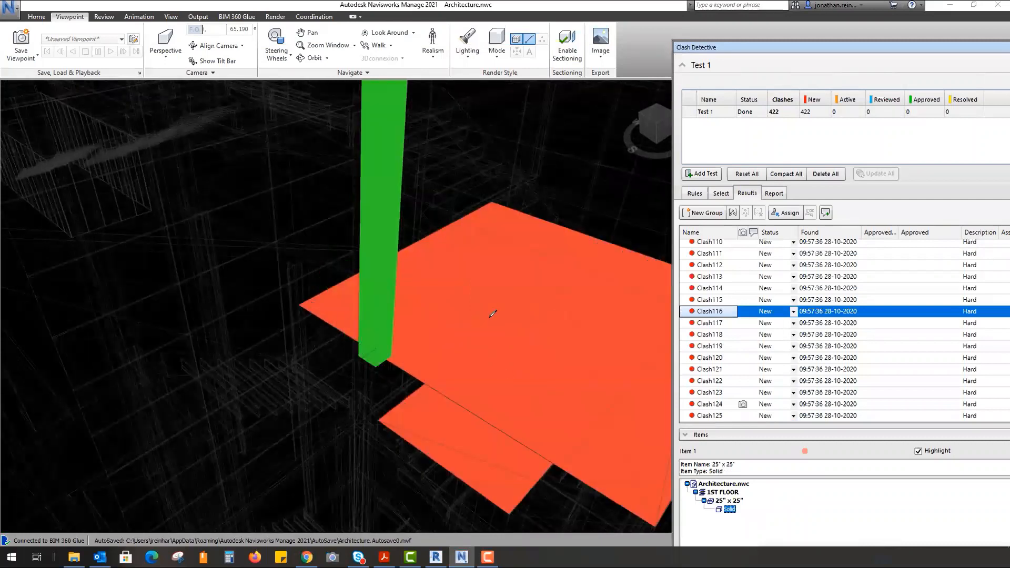
middle_drag(401, 339, 301, 371)
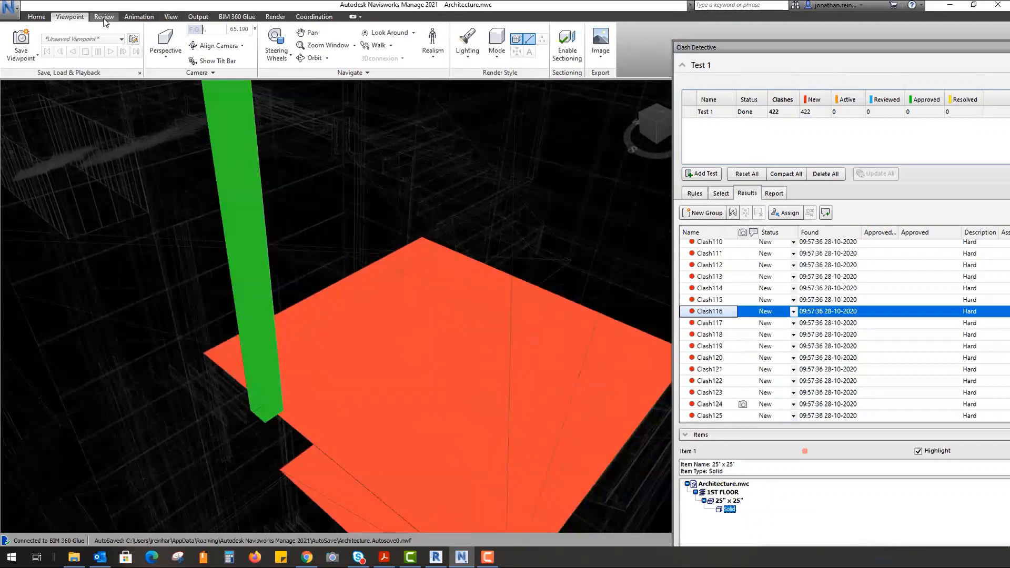
- Draw a red redline arrow pointing at the column base
click(104, 17)
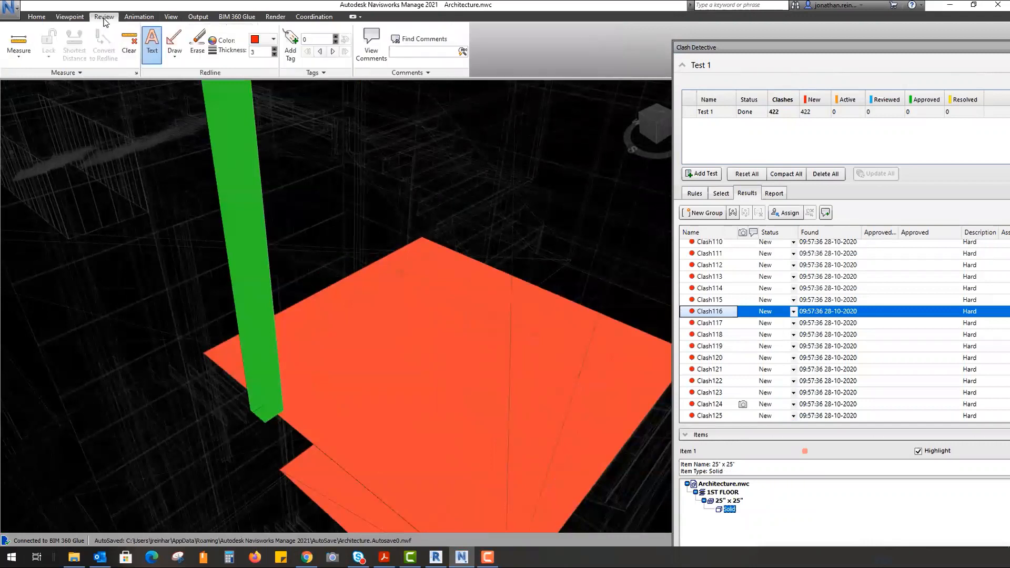
click(164, 62)
click(194, 164)
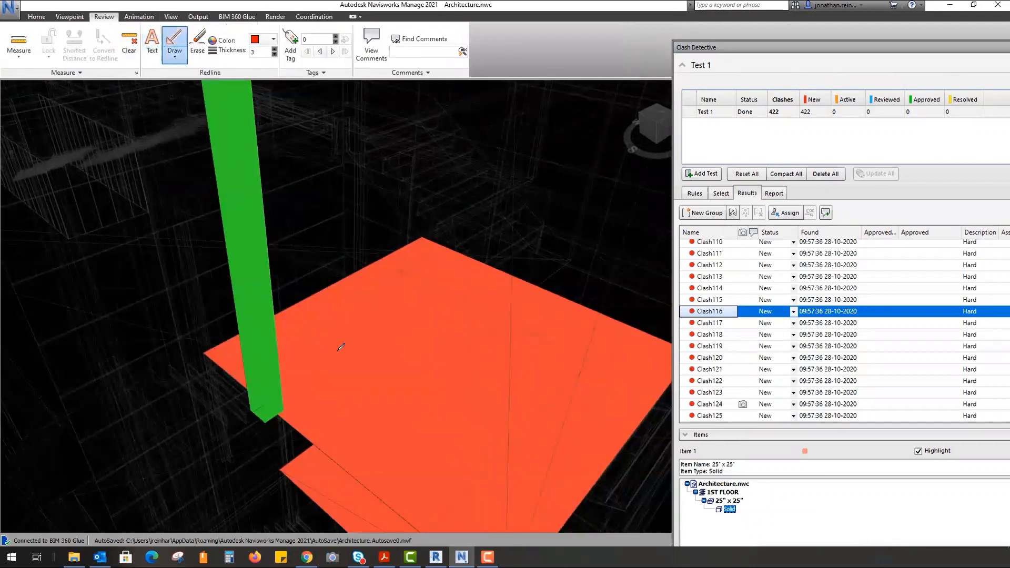
click(273, 400)
- Add the redline note 'Arch to notch floor finish' beside the arrow
click(152, 44)
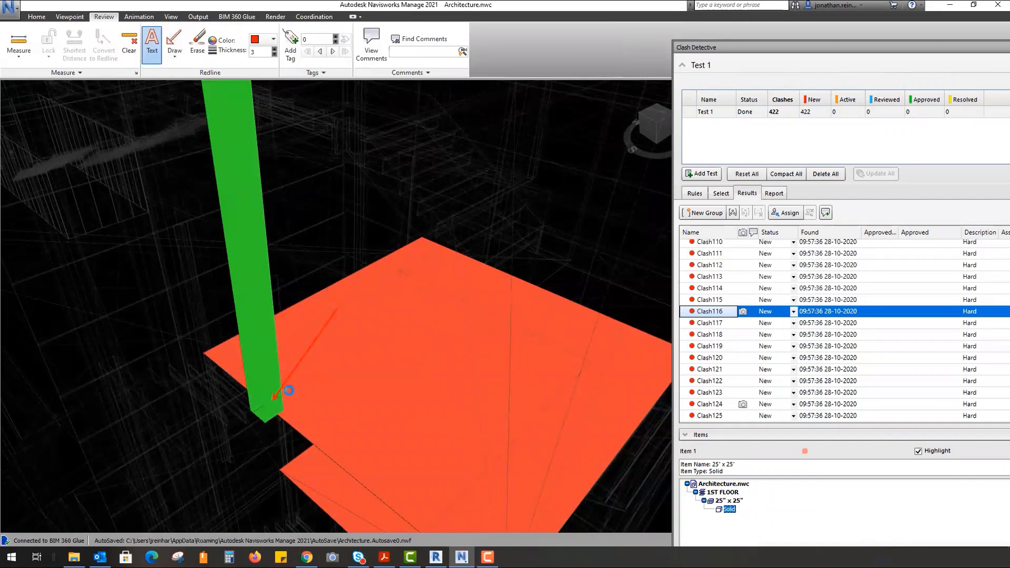
click(314, 419)
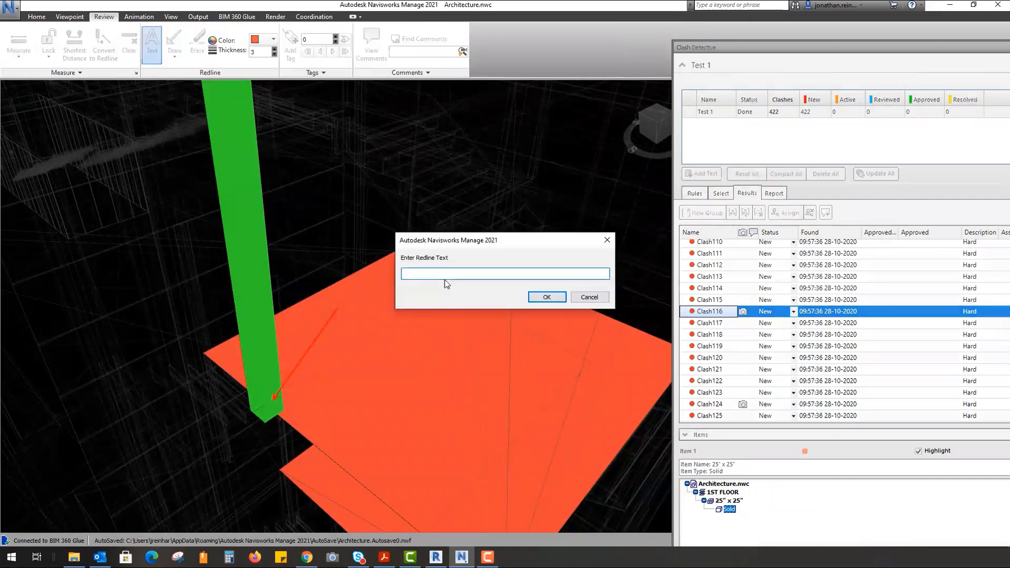
text(Arch to notch floor finish)
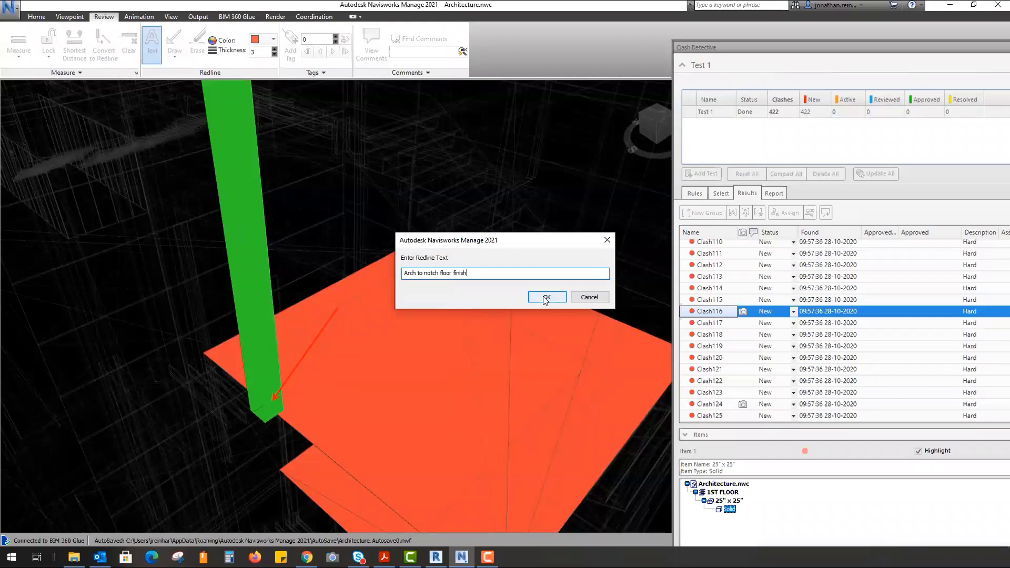
click(545, 298)
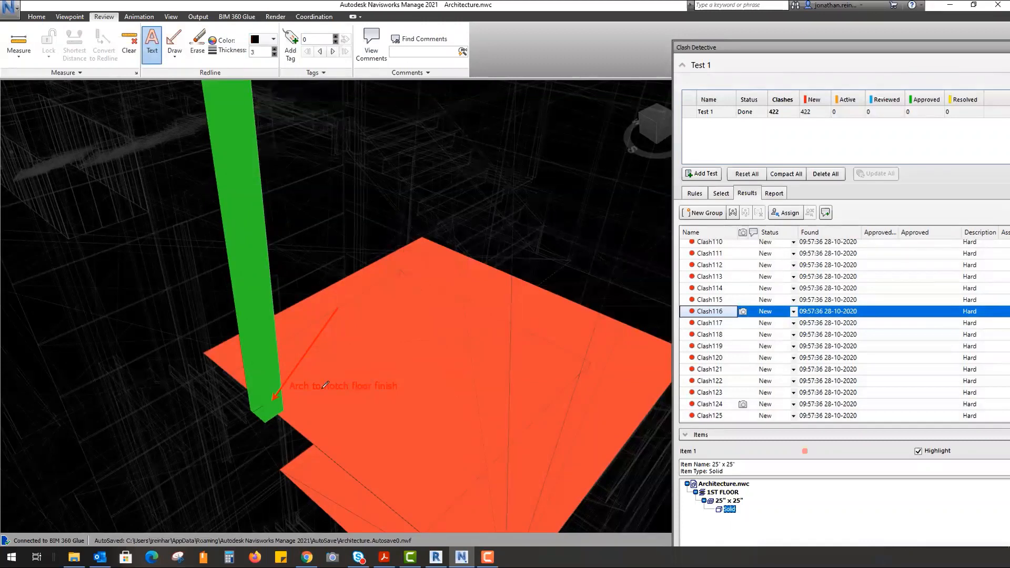
click(322, 388)
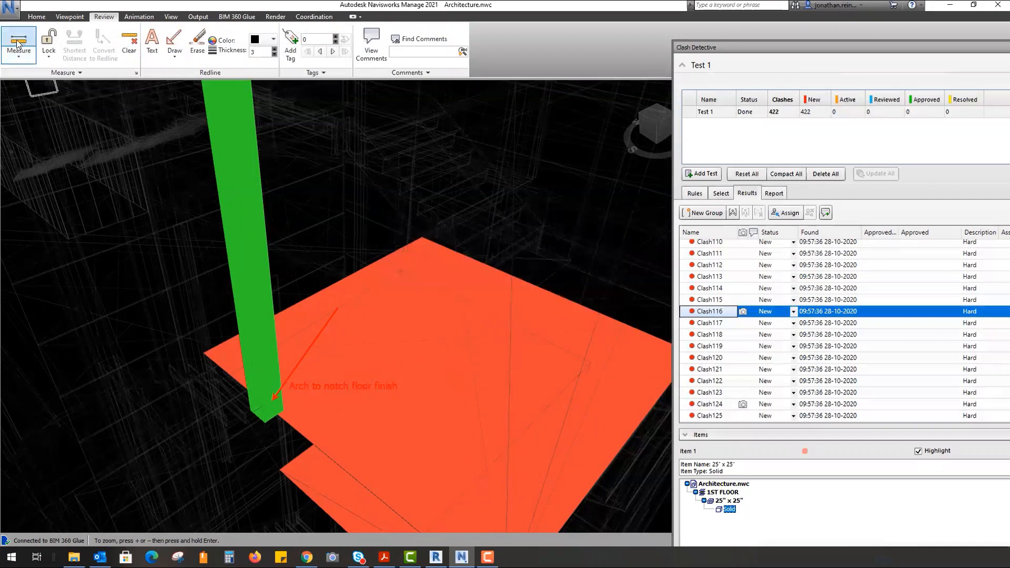
- Measure the 0.142 m gap from the green column base across the slab, then show Clash117
click(18, 47)
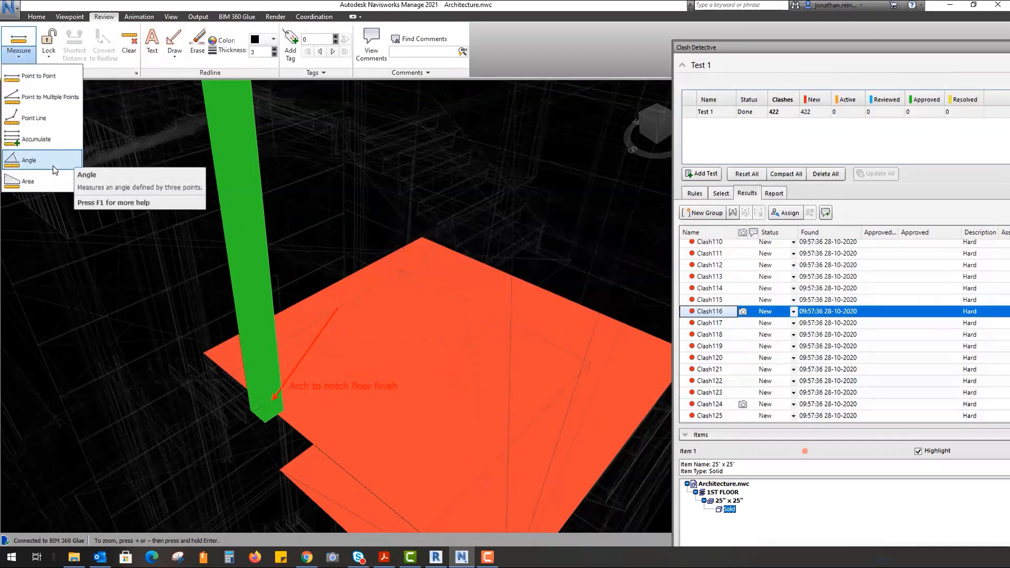
click(34, 118)
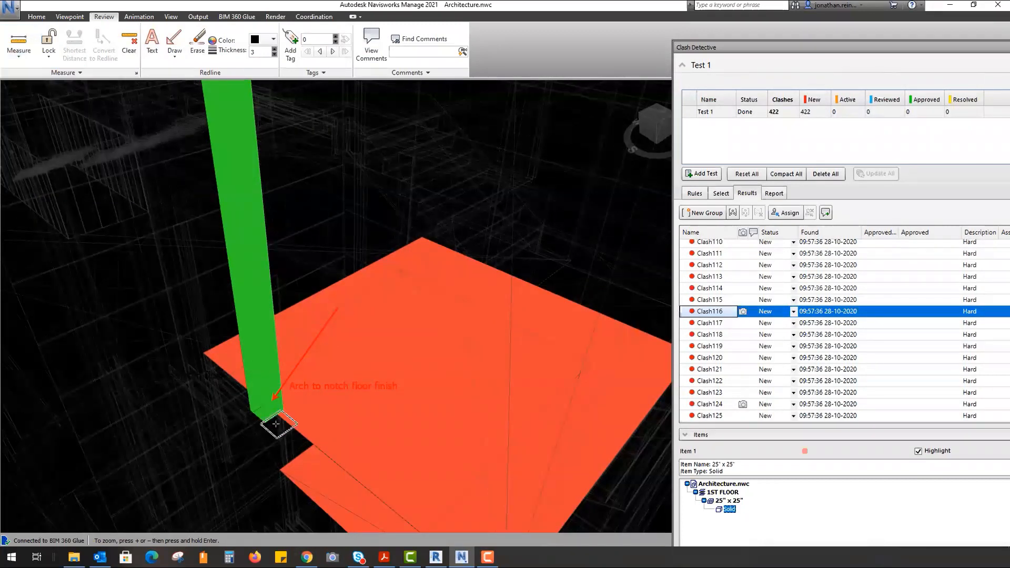
scroll(263, 426, up, 3)
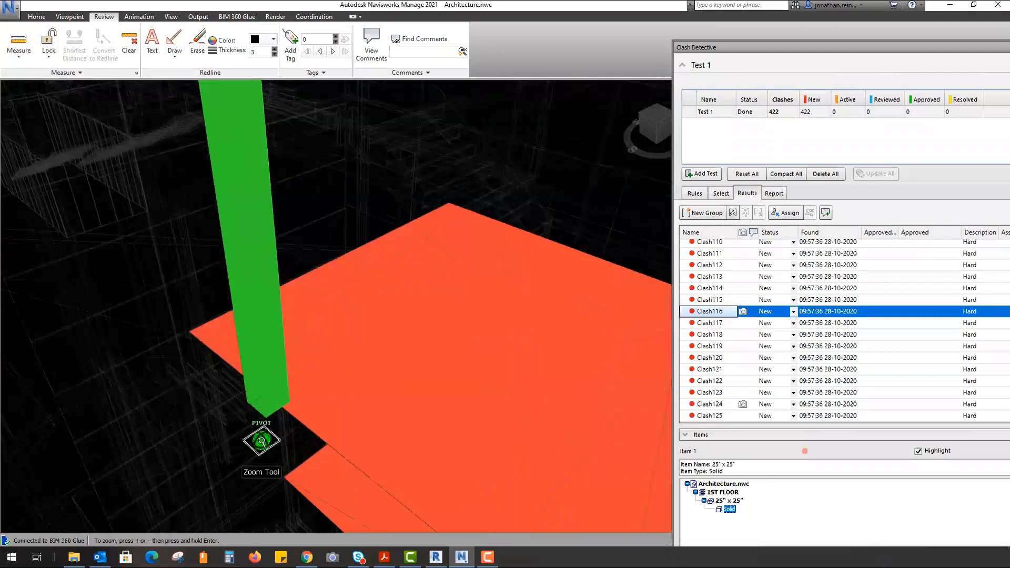
shift+middle_drag(316, 433, 220, 421)
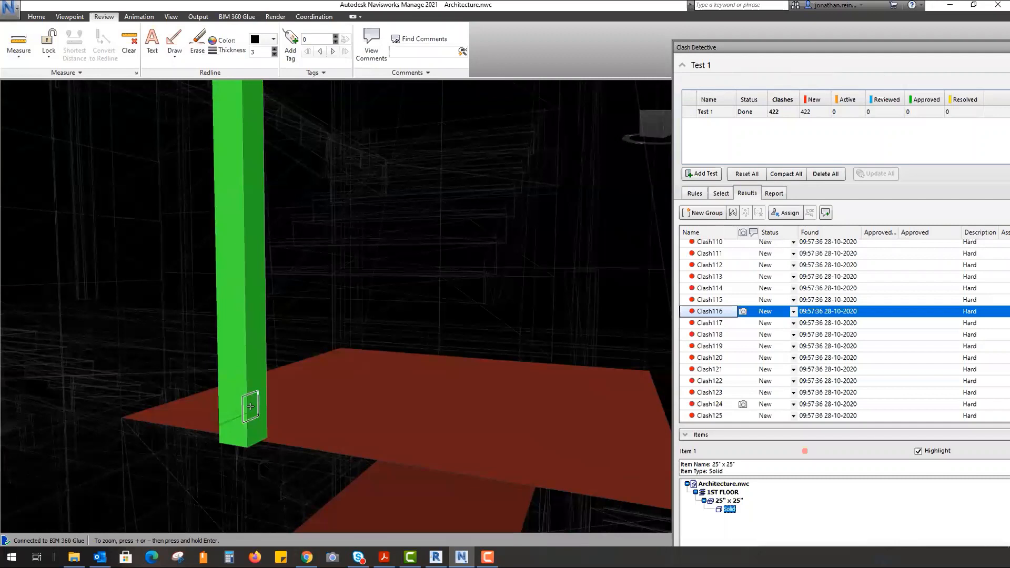
click(246, 419)
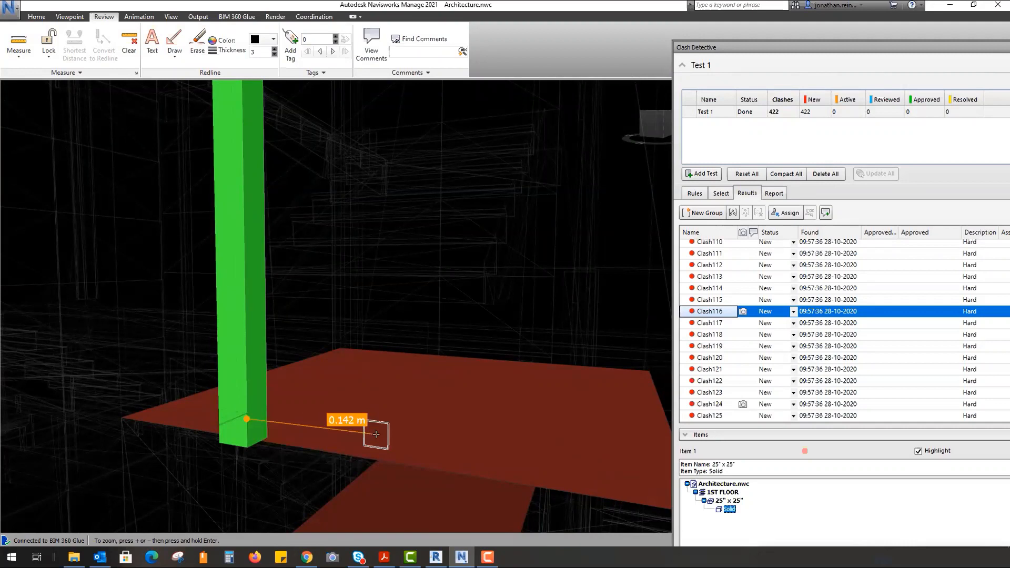
click(376, 435)
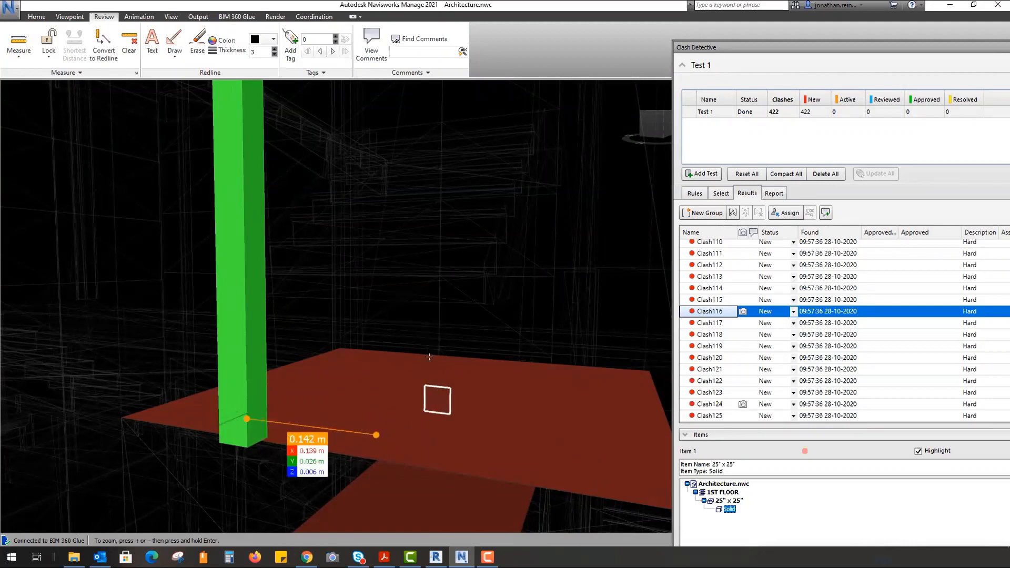
drag(417, 316, 473, 320)
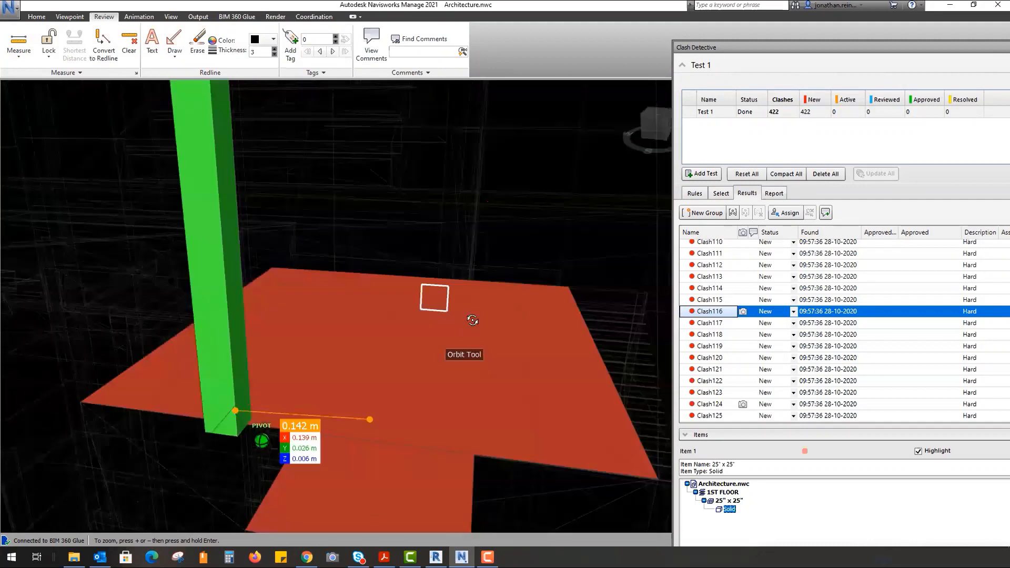
click(48, 52)
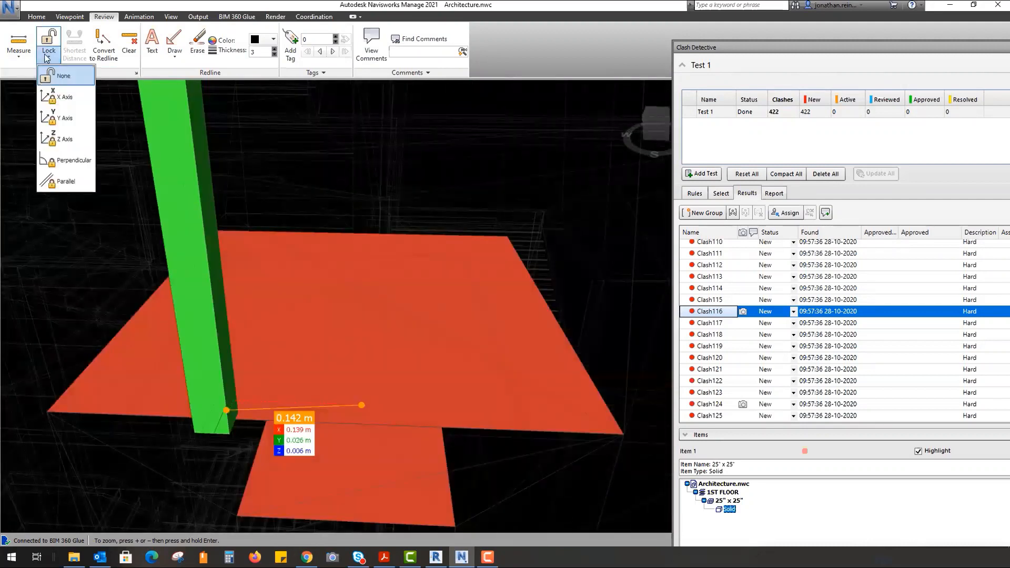
click(47, 57)
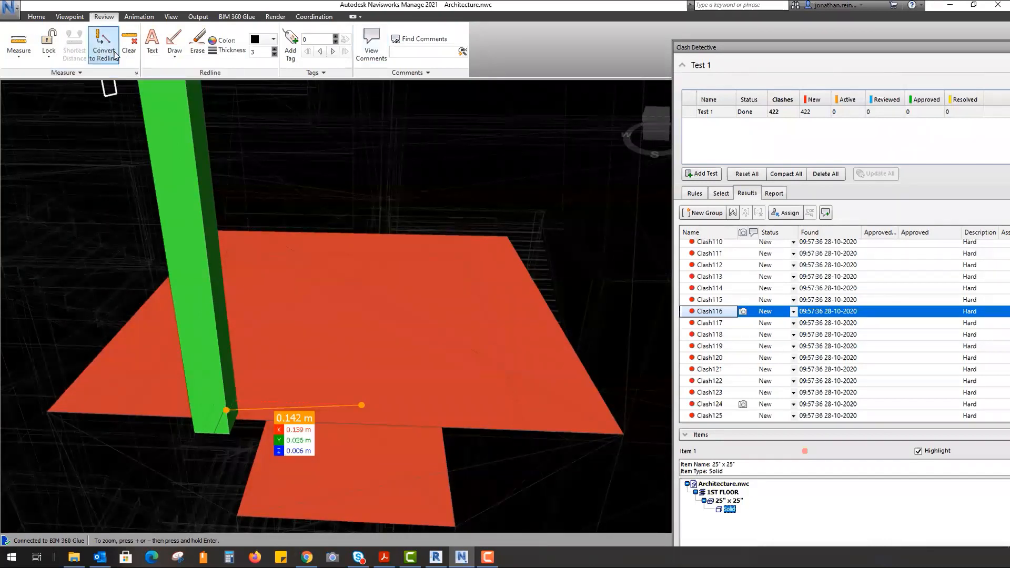
click(729, 323)
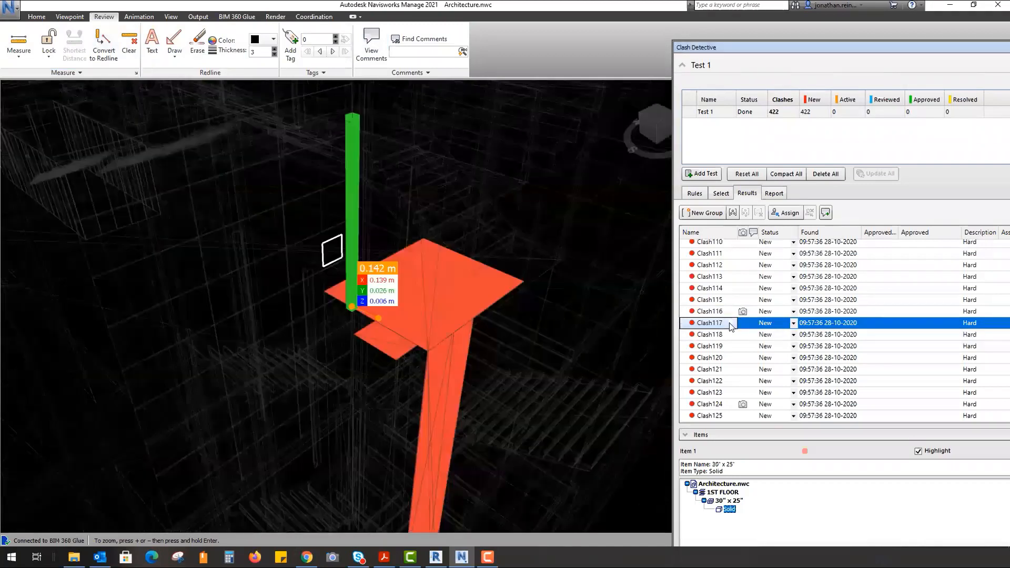
- Step through Clash118, Clash119 and Clash124, return to Clash116, and open the comments window
key(Down)
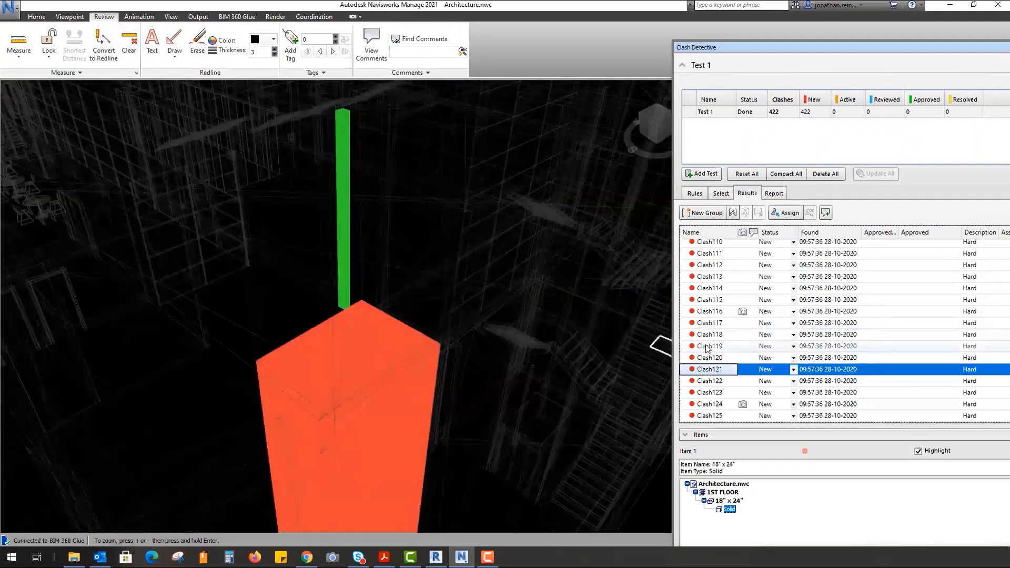
key(Down)
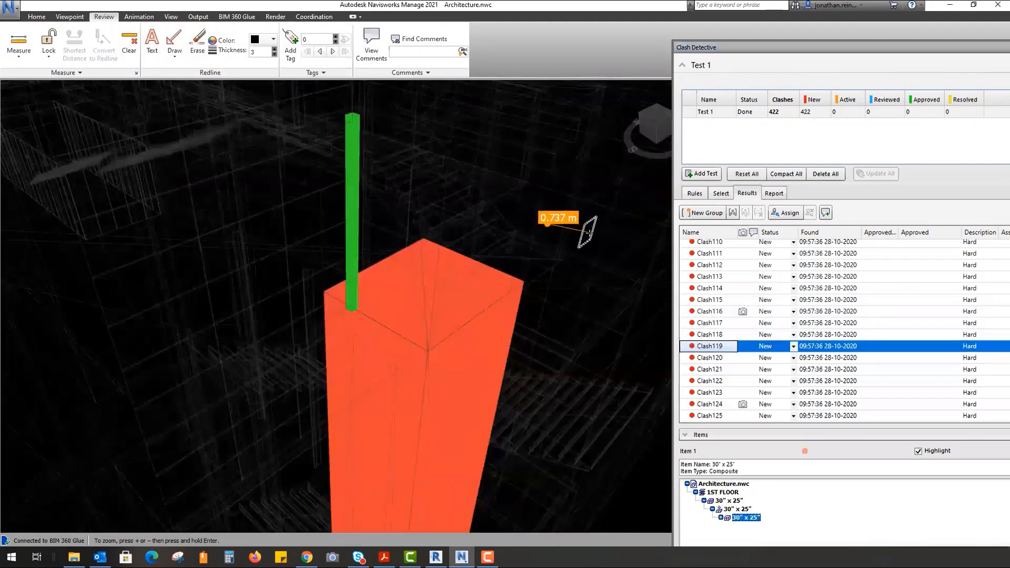
click(174, 50)
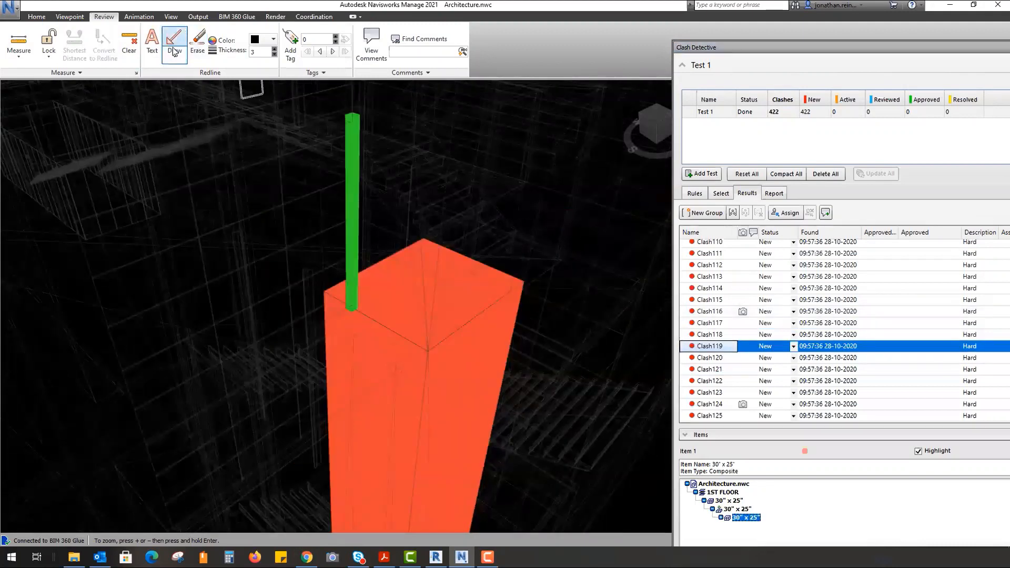
click(739, 335)
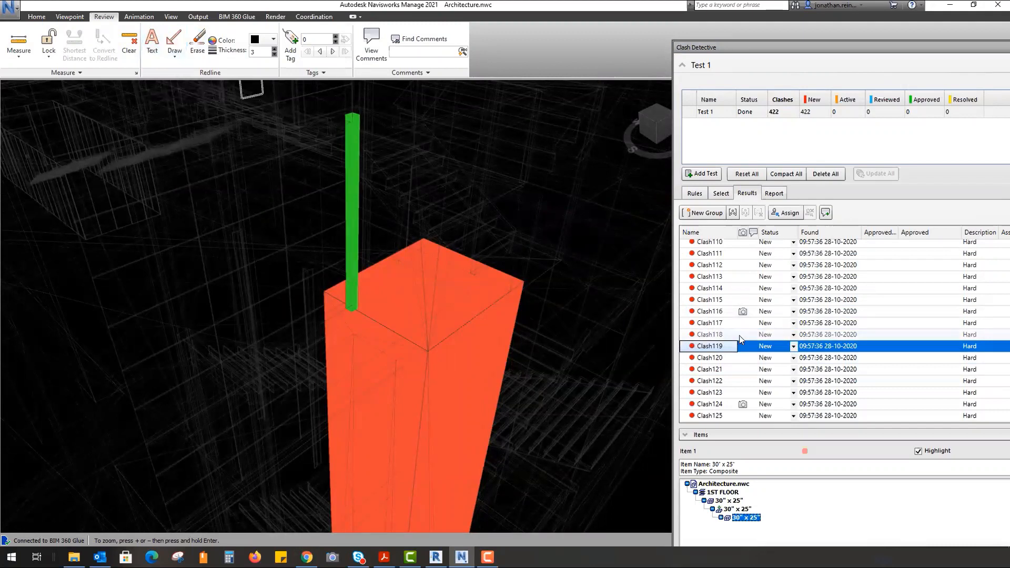
click(725, 404)
click(721, 315)
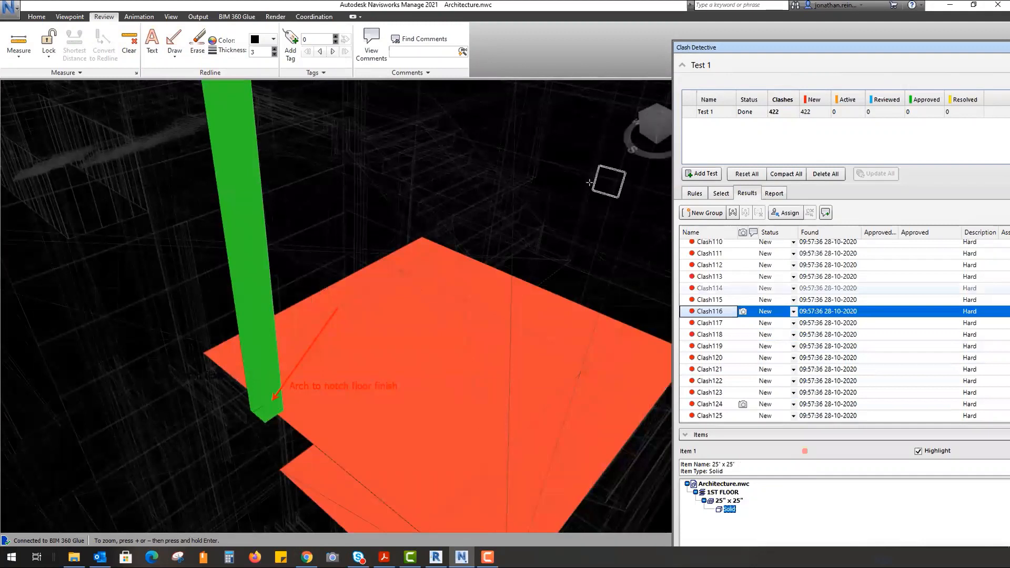
click(289, 43)
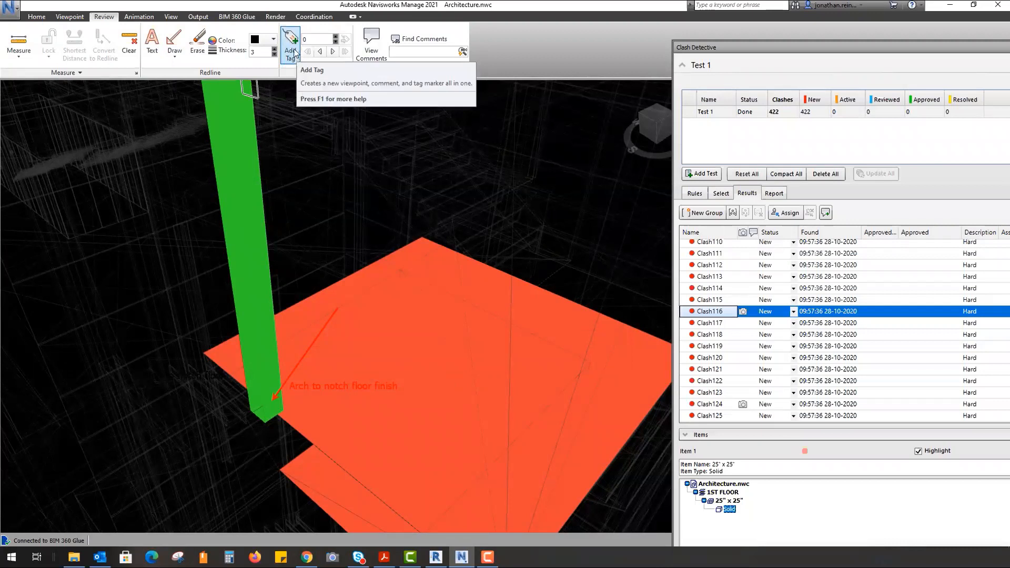
click(365, 48)
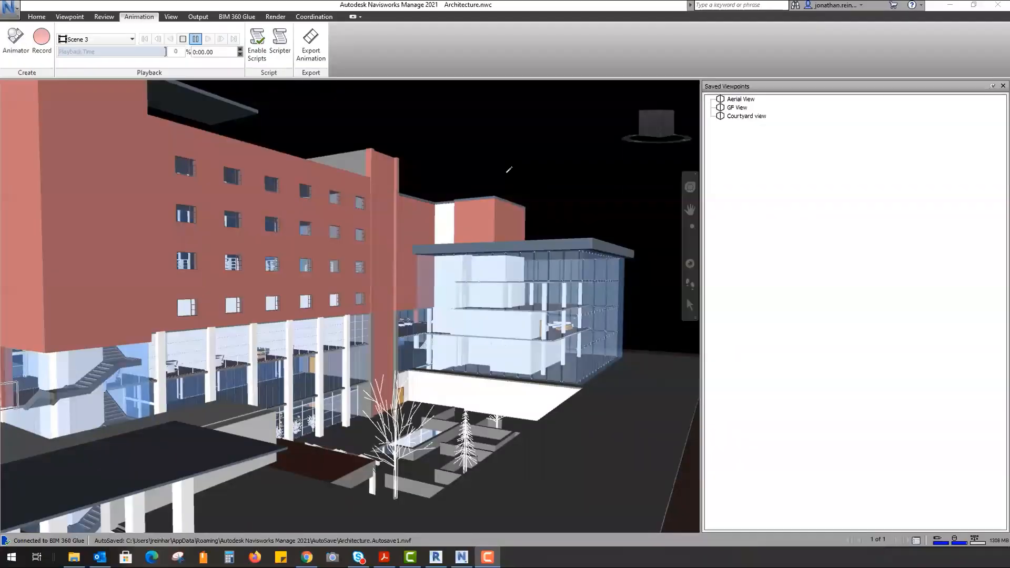
- Orbit the building, open the Animator and select Scene 3's Camera track
shift+middle_drag(529, 171, 341, 273)
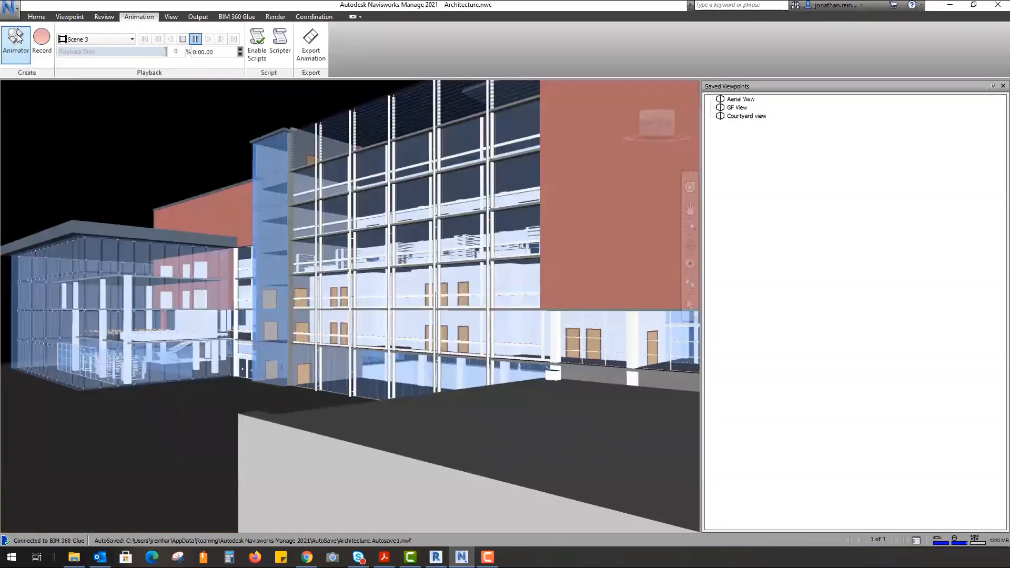
click(18, 38)
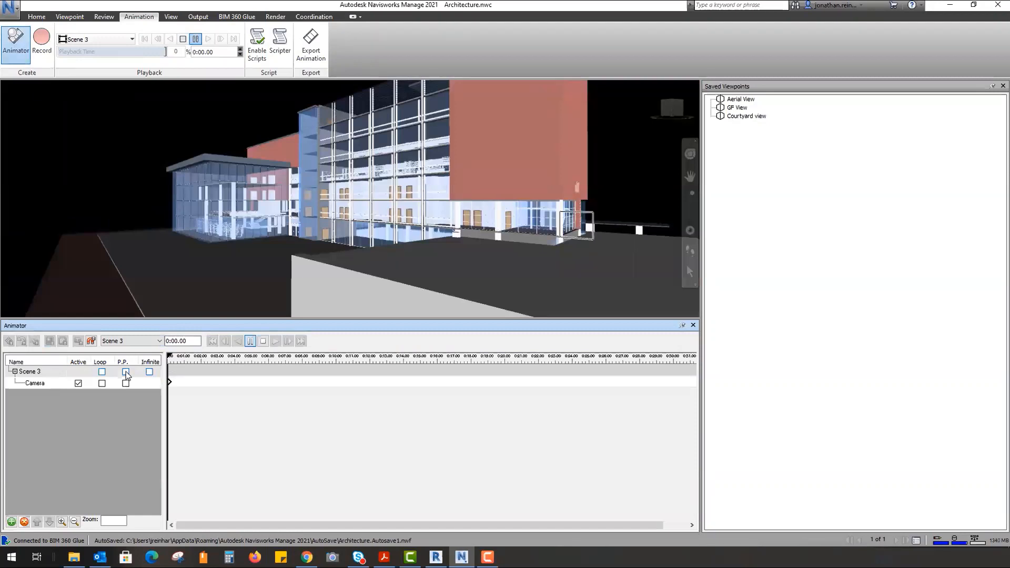
double_click(32, 371)
right_click(42, 372)
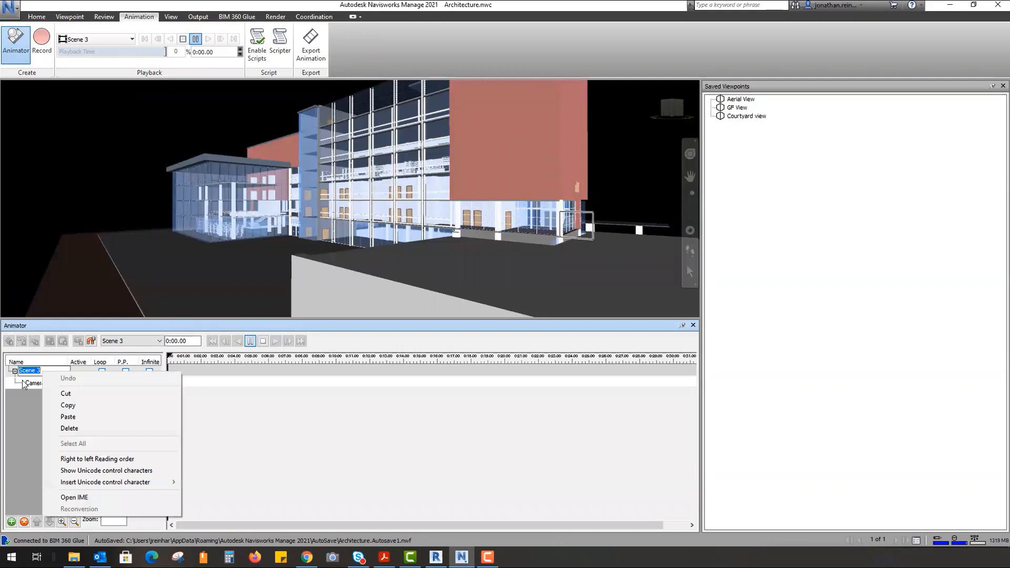
click(26, 383)
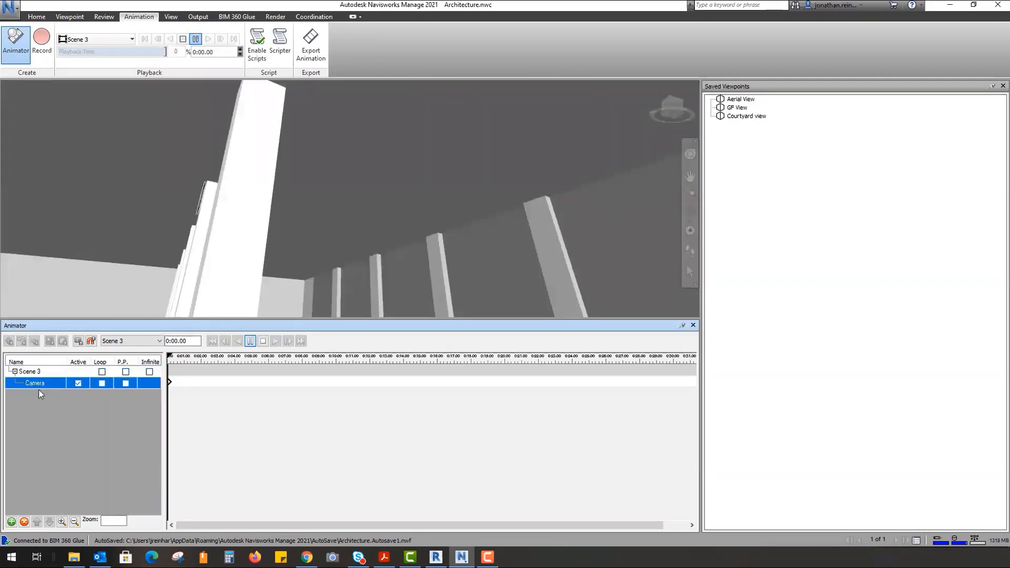
- Add Scene 2 with a blank camera
right_click(36, 387)
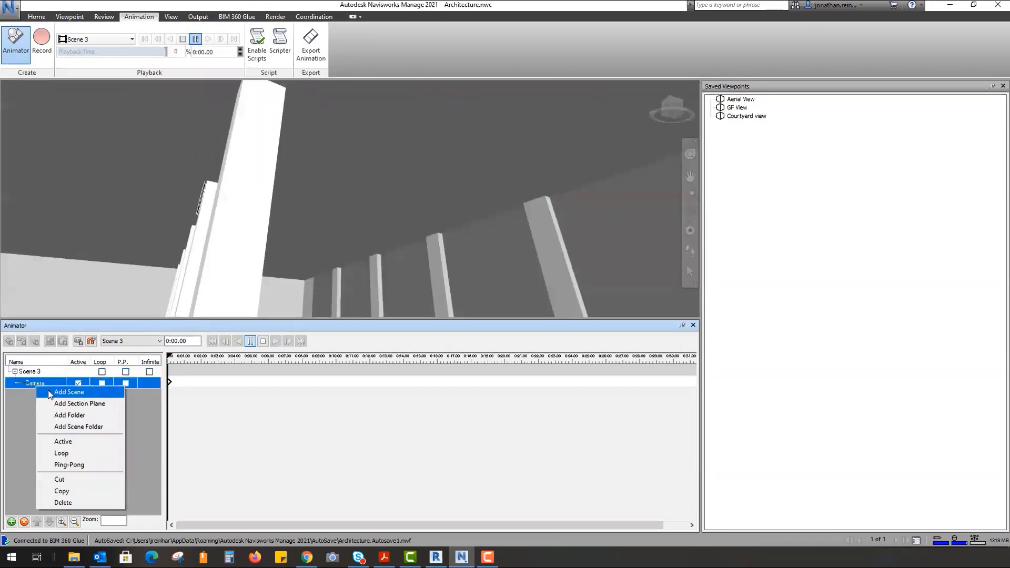
click(48, 390)
right_click(49, 398)
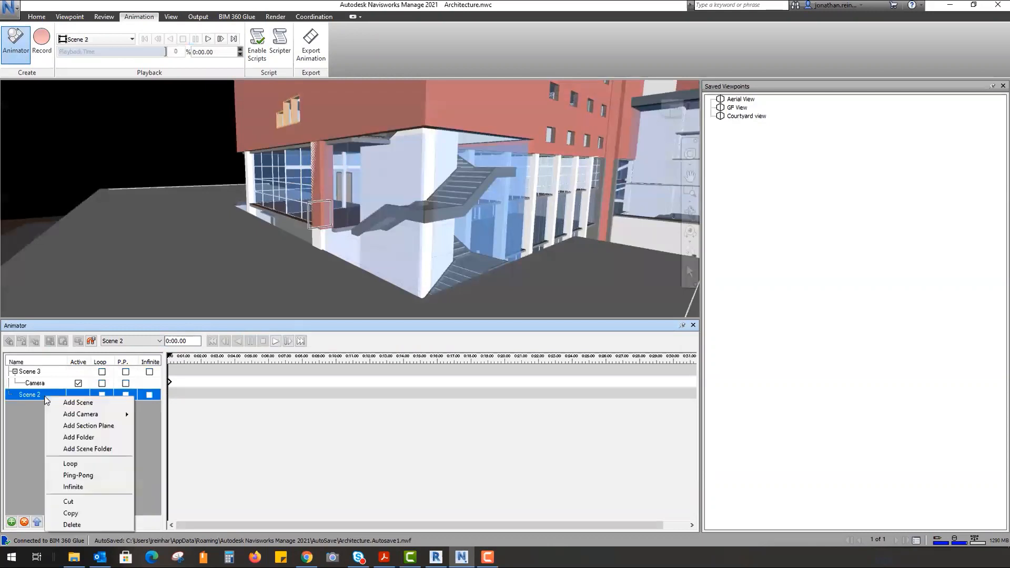
mouse_move(120, 414)
click(163, 417)
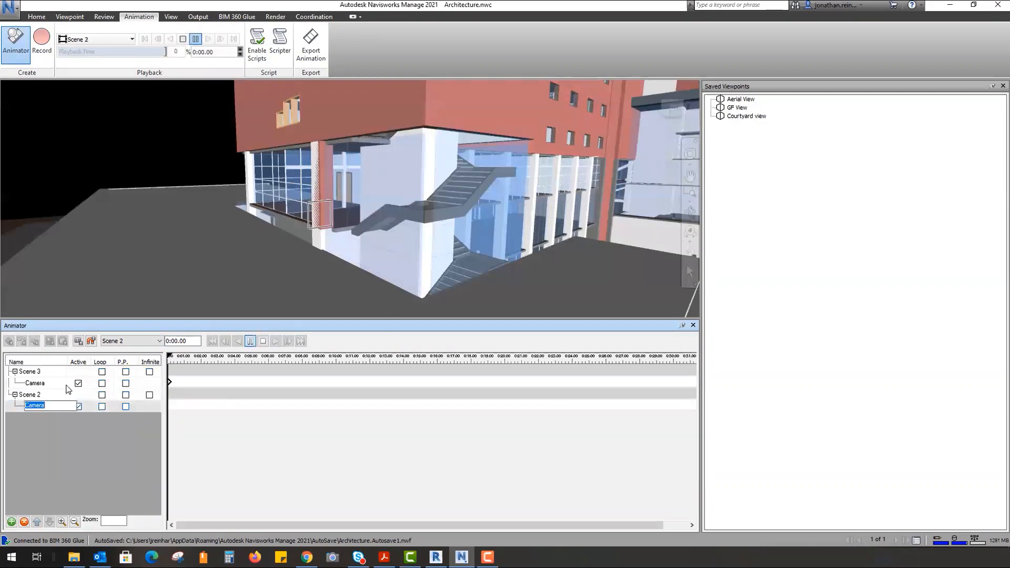
- Add Scene 4 with a blank camera
right_click(42, 397)
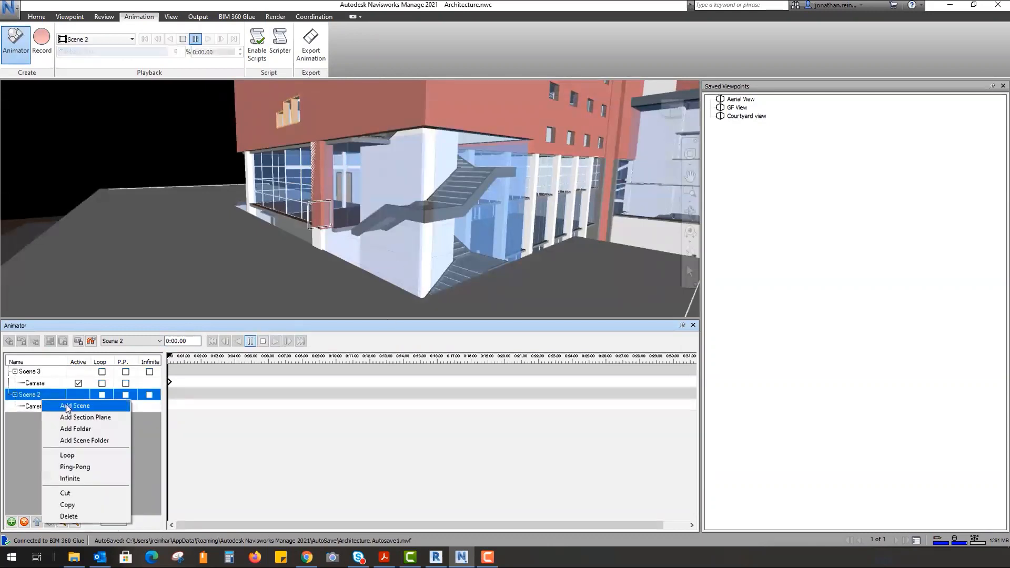
click(62, 406)
right_click(46, 412)
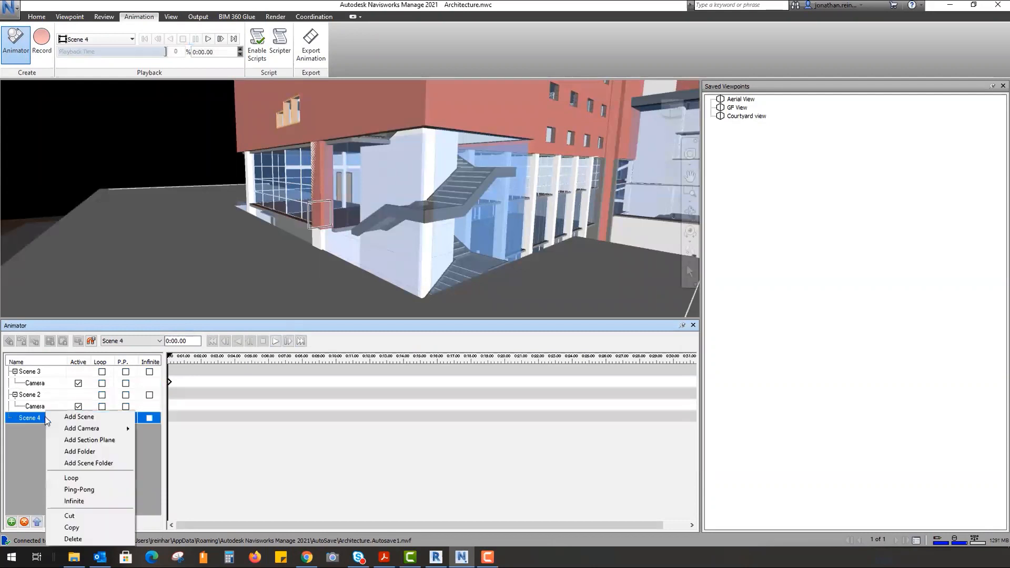
mouse_move(103, 429)
click(154, 432)
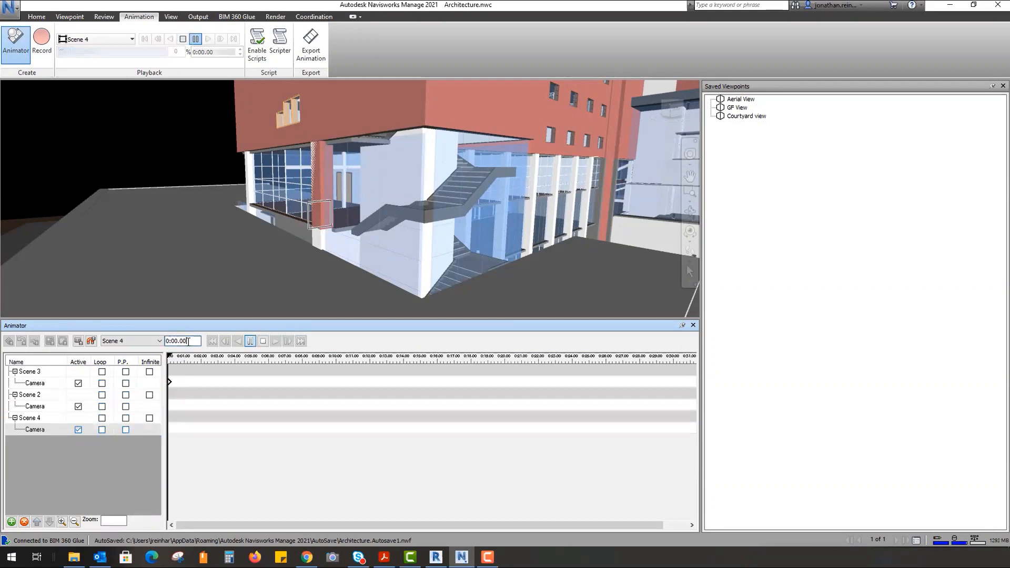
- Capture a 0:00 keyframe on the cameras of Scene 4, Scene 2 and Scene 3
double_click(183, 341)
click(79, 341)
click(37, 406)
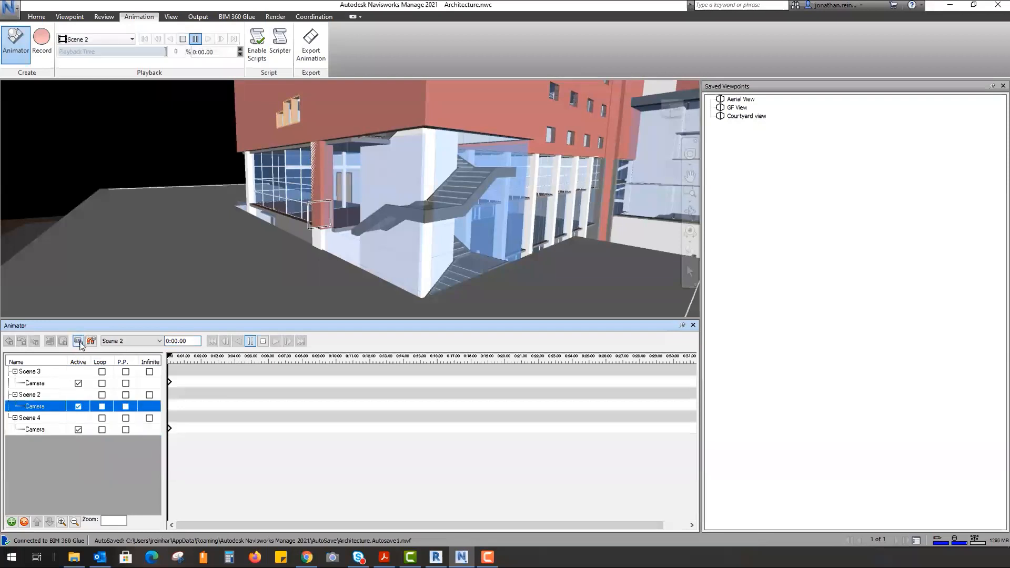
click(79, 342)
click(46, 383)
click(79, 342)
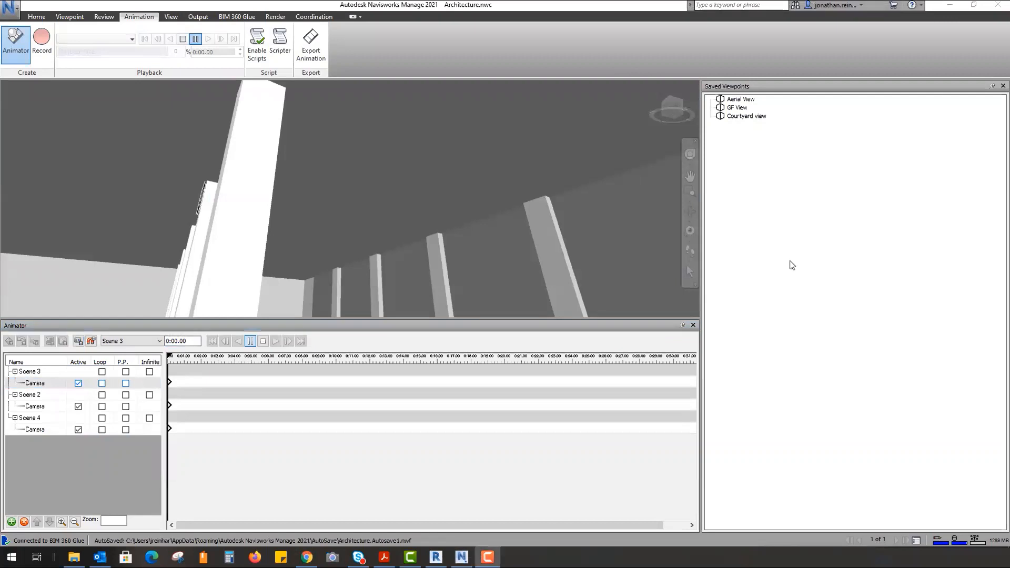
- Orbit and zoom out of the interior to see the whole building
shift+middle_drag(630, 205, 605, 216)
scroll(301, 195, down, 3)
scroll(301, 195, down, 3)
shift+middle_drag(334, 213, 200, 274)
scroll(269, 226, down, 3)
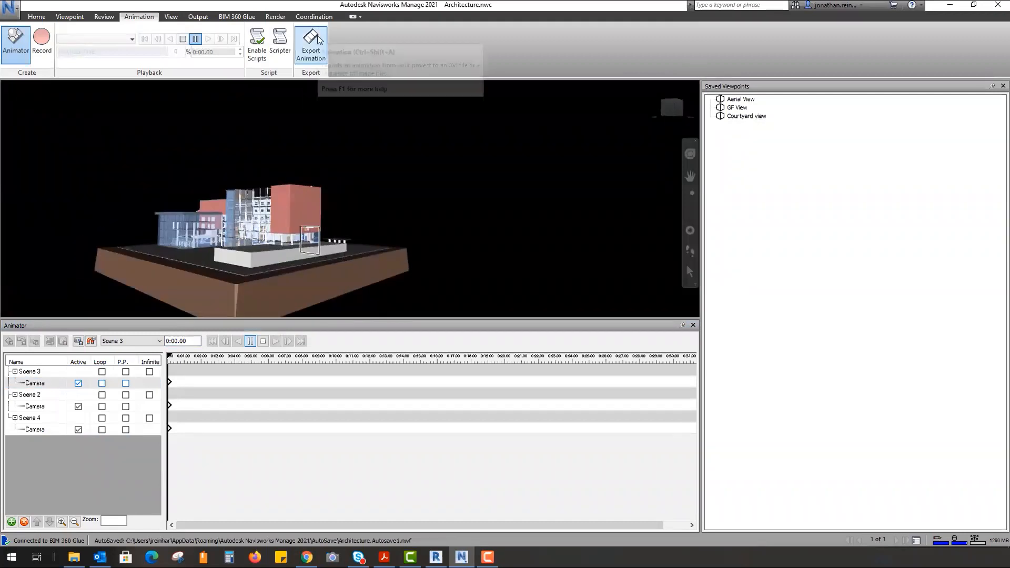
- Check the Export Animation source list, leaving TimeLiner Simulation as the source
click(316, 41)
click(515, 196)
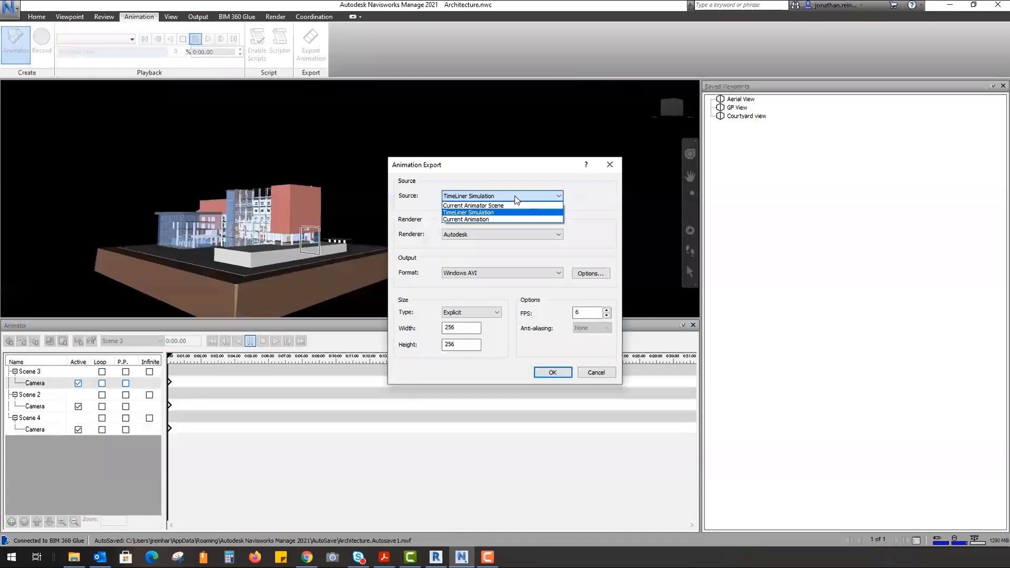
click(495, 214)
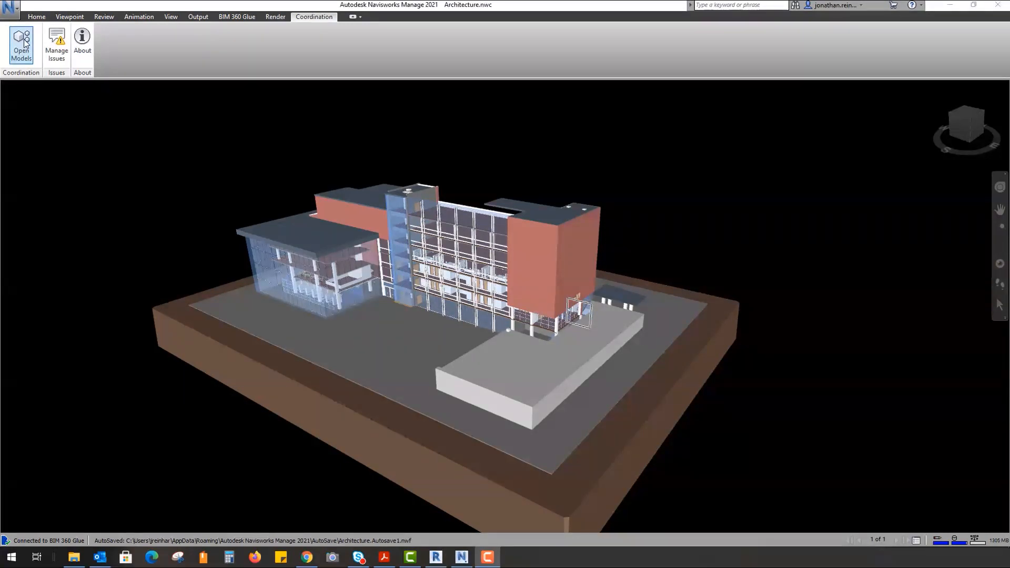
- Discard unsaved changes and open MWP001-MBS-ZZ-ZZ-M3-S-0002.rvt from Datech_Solutions' Master Workflow Project
click(24, 43)
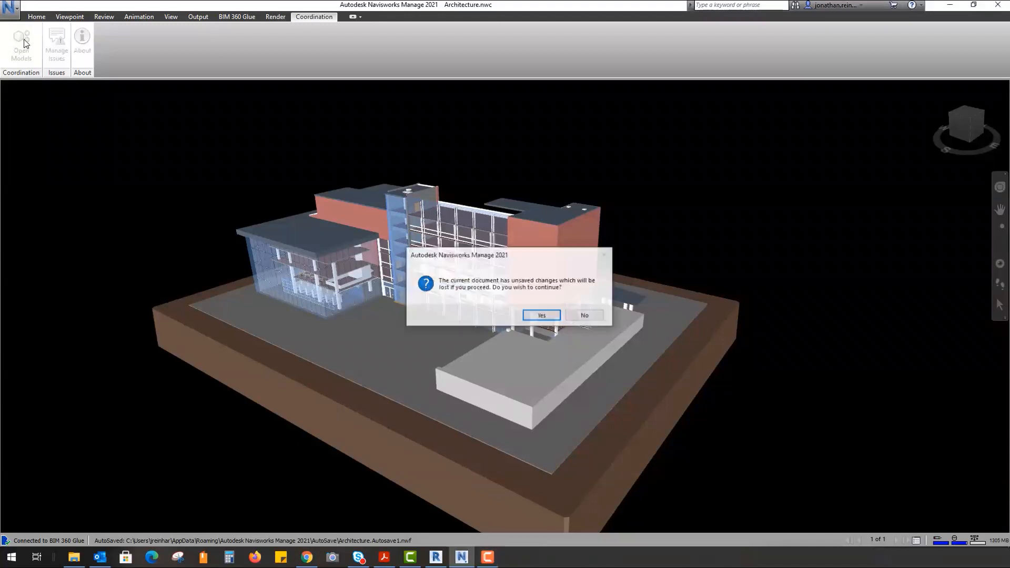
click(545, 314)
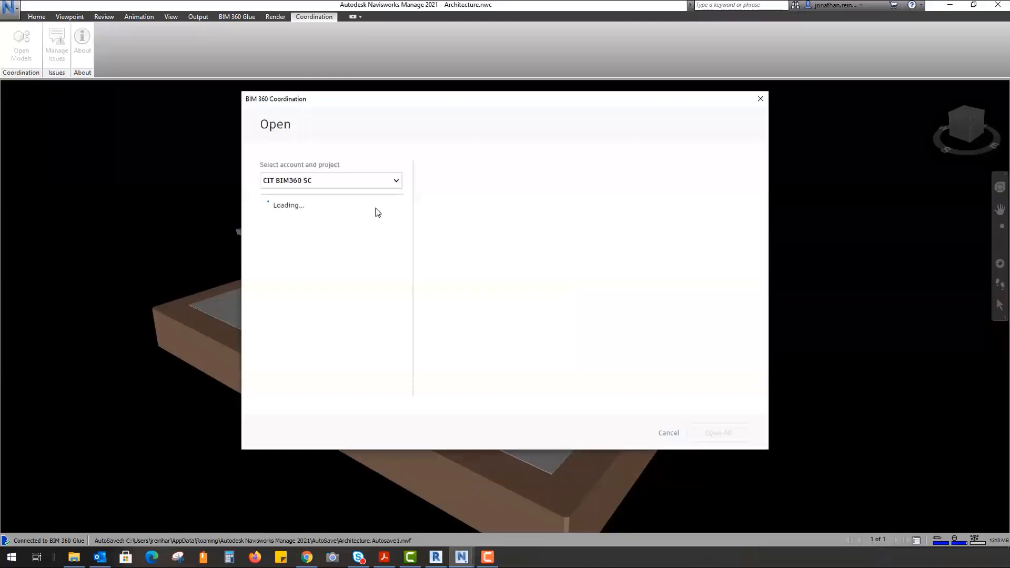
click(377, 185)
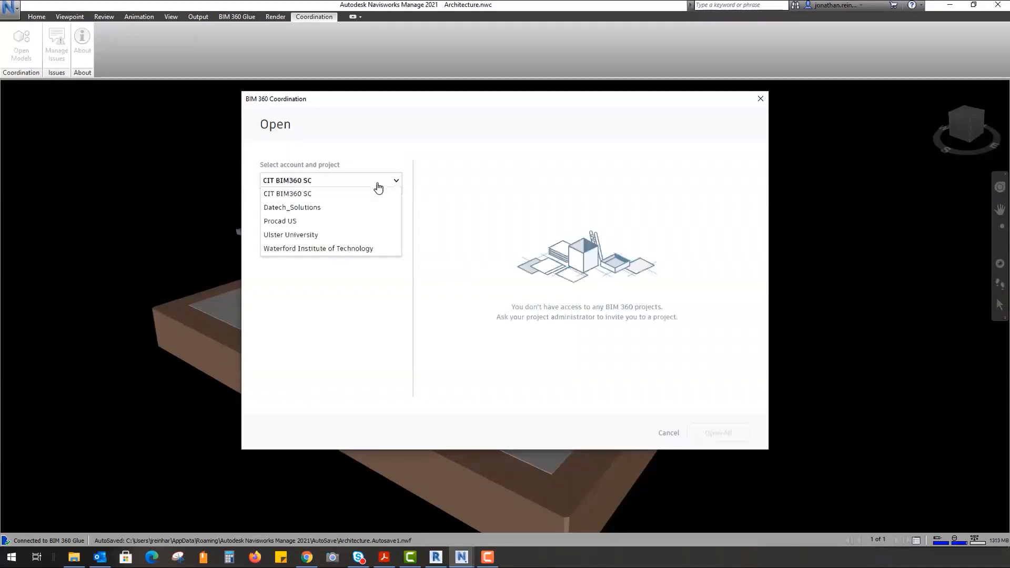
click(297, 208)
click(322, 285)
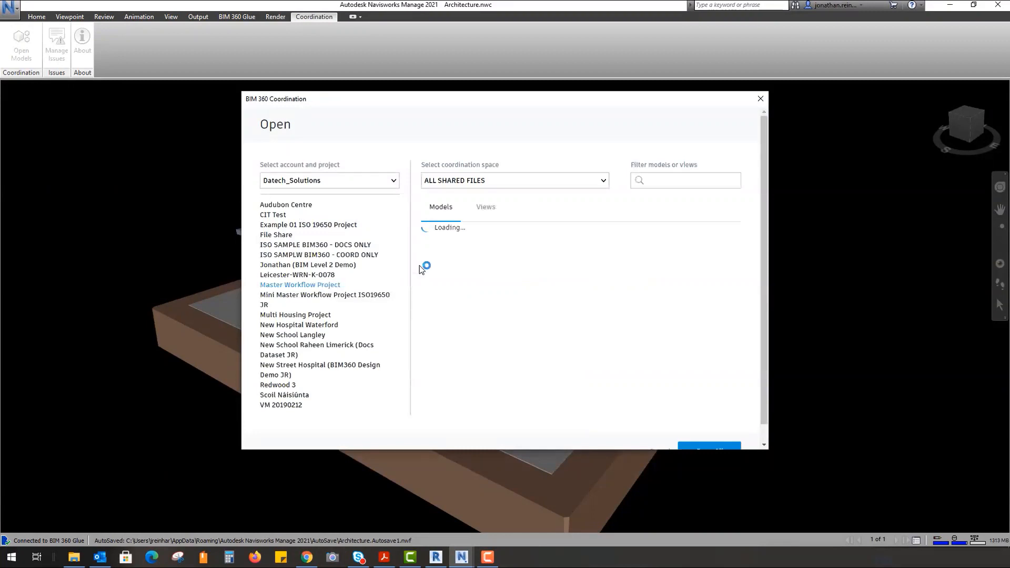
click(430, 251)
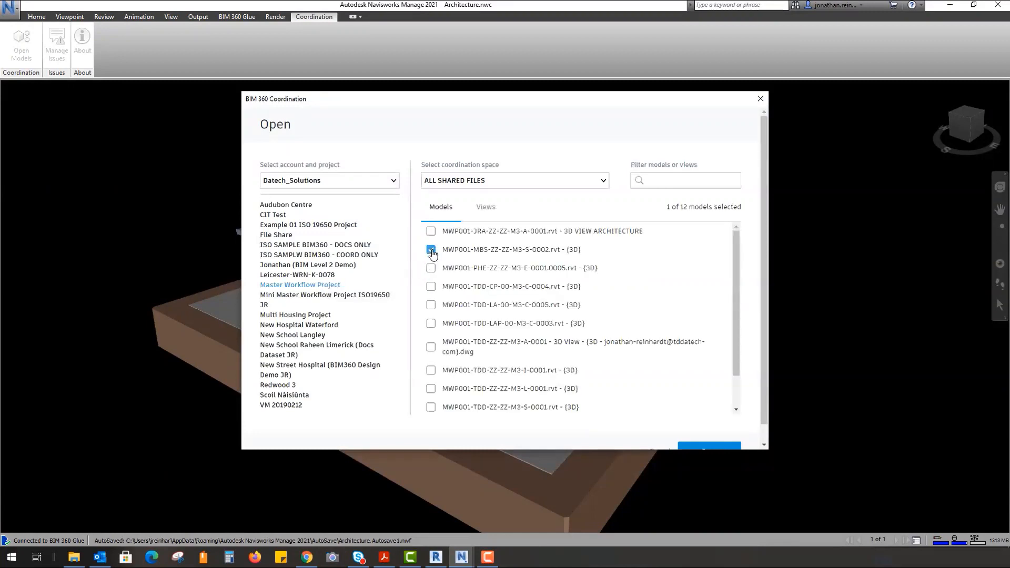
scroll(711, 367, down, 1)
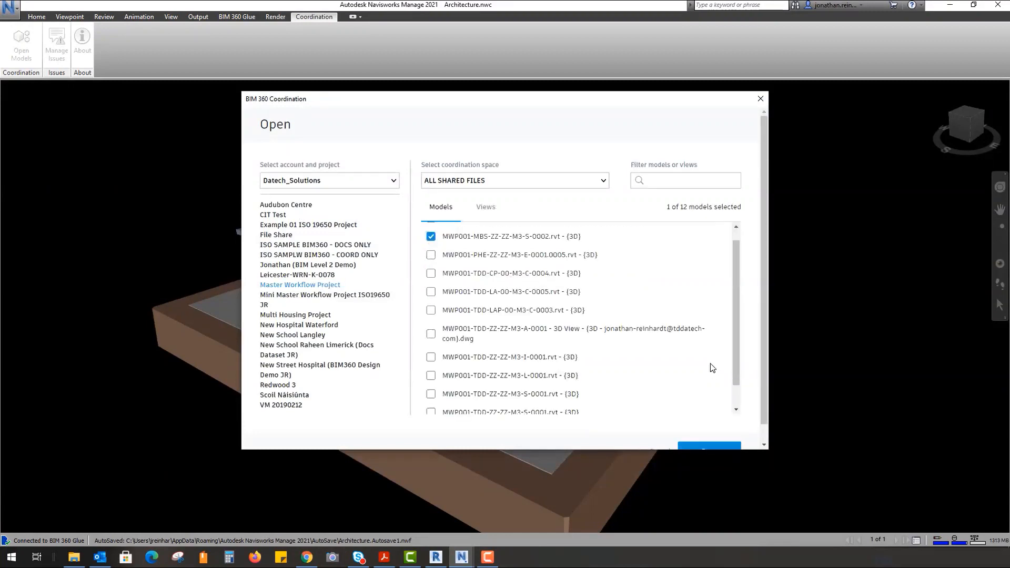
drag(739, 314, 739, 241)
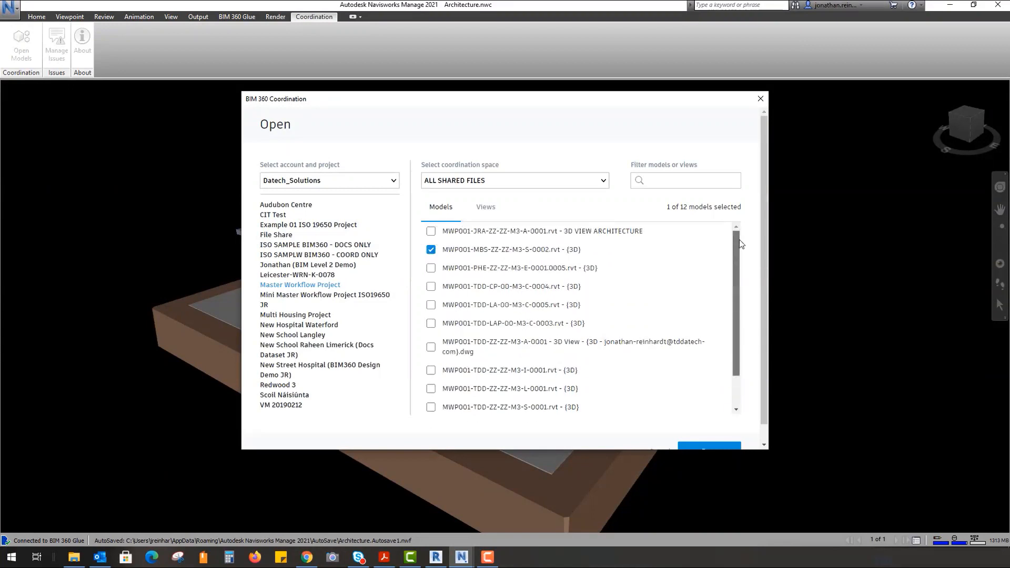
click(708, 450)
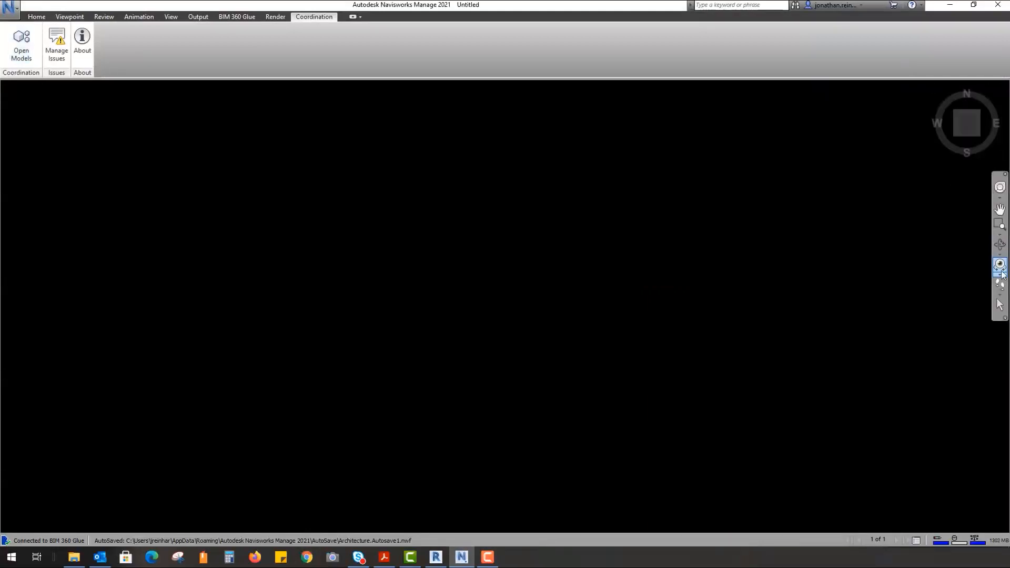
- Zoom All, then orbit and pan to a perspective view of the columns
click(1000, 237)
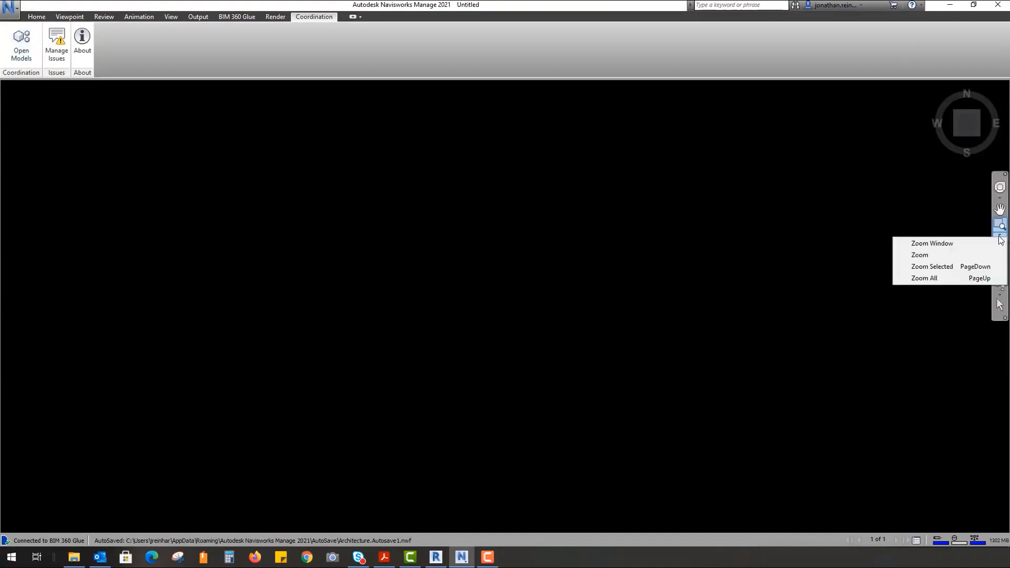
click(944, 277)
shift+middle_drag(638, 363, 747, 275)
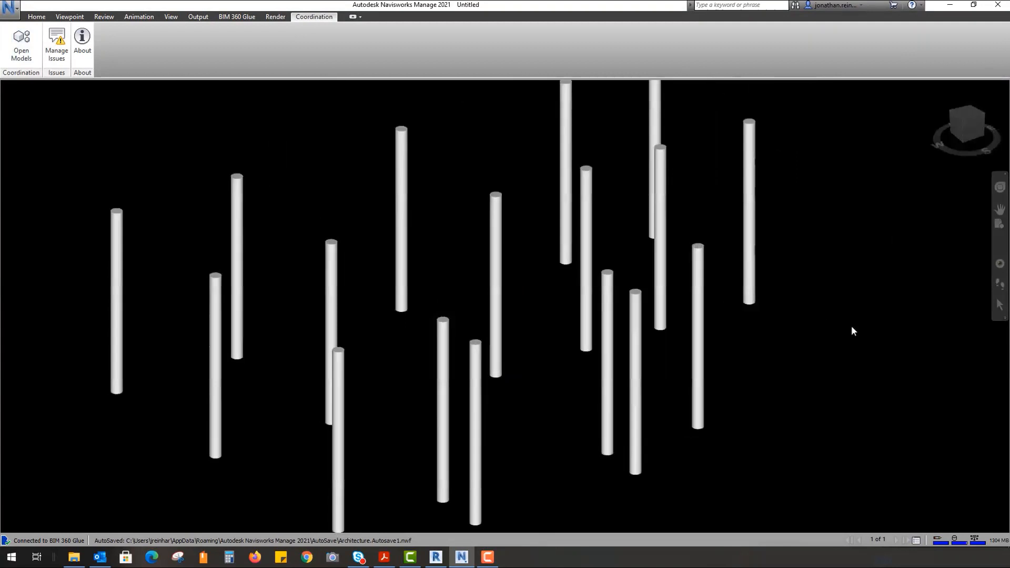
scroll(748, 353, down, 4)
middle_drag(836, 352, 757, 365)
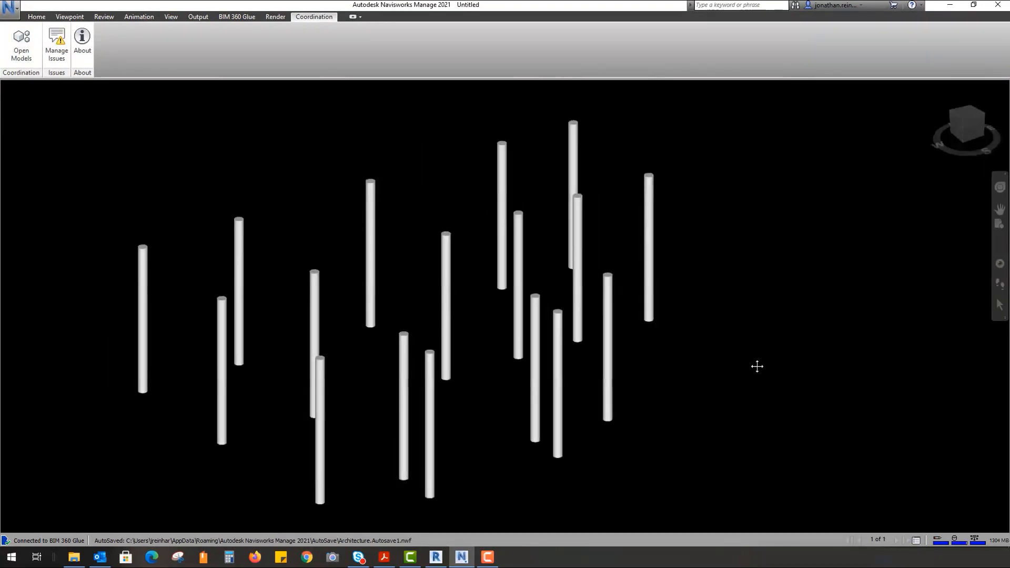
- Add the architecture model MWP001-JRA-ZZ-ZZ-M3-A-0001.rvt from BIM 360, then reopen the picker
click(20, 41)
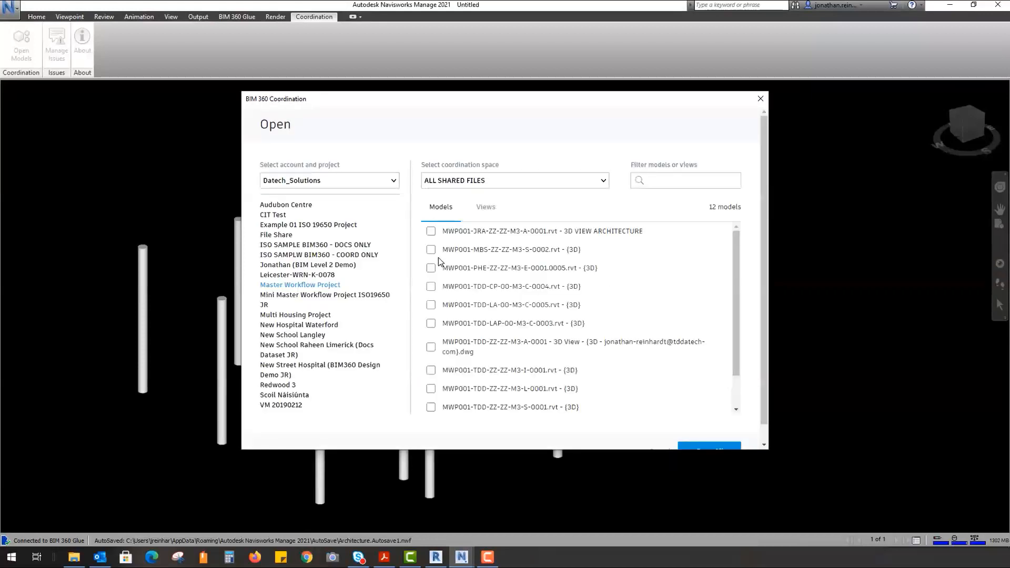
click(427, 232)
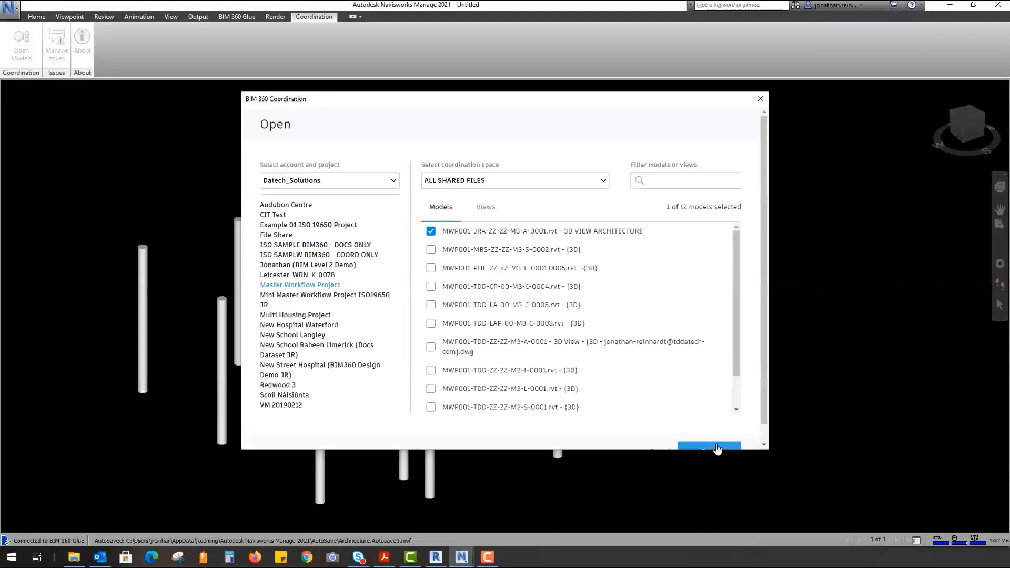
scroll(711, 398, down, 1)
scroll(720, 425, down, 1)
click(712, 433)
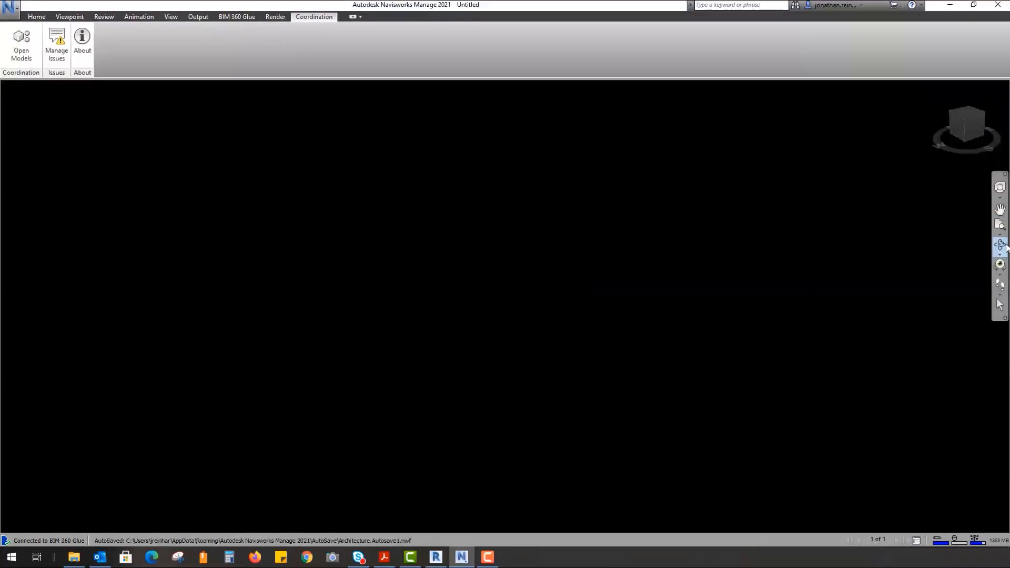
click(1001, 236)
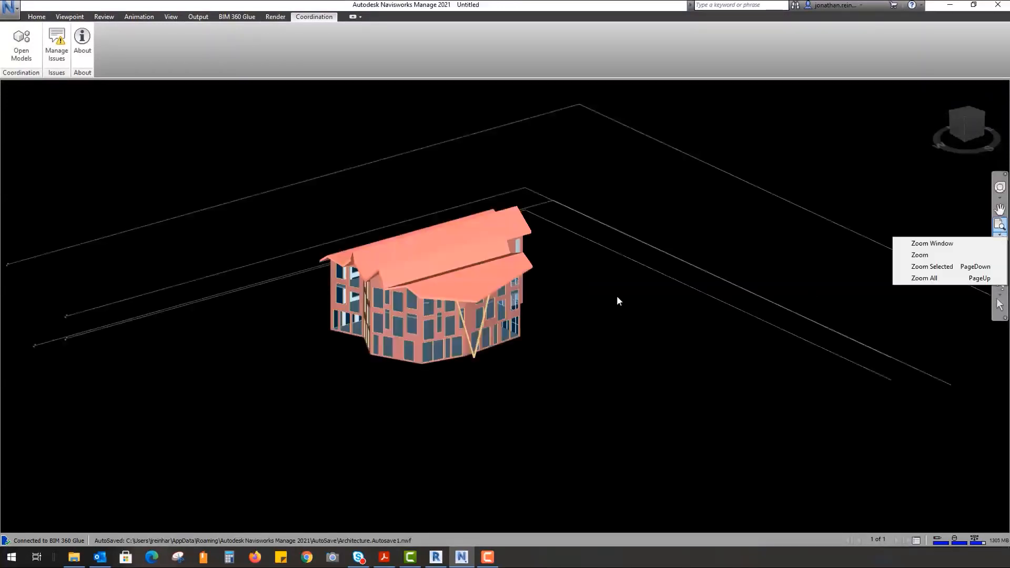
click(21, 43)
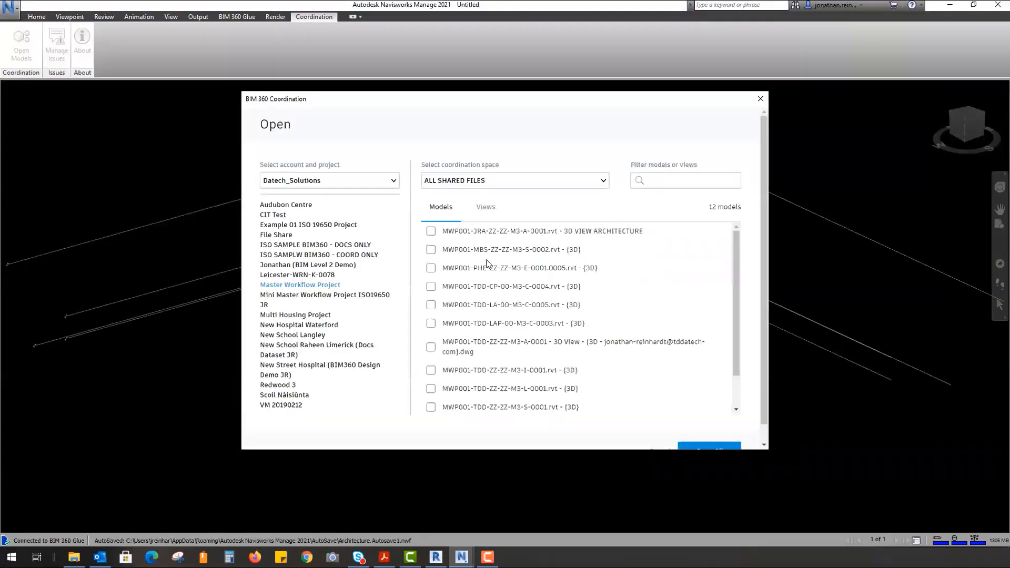
- Open the two selected models, including the architecture model, from BIM 360
click(432, 250)
click(431, 231)
scroll(712, 445, down, 1)
click(711, 438)
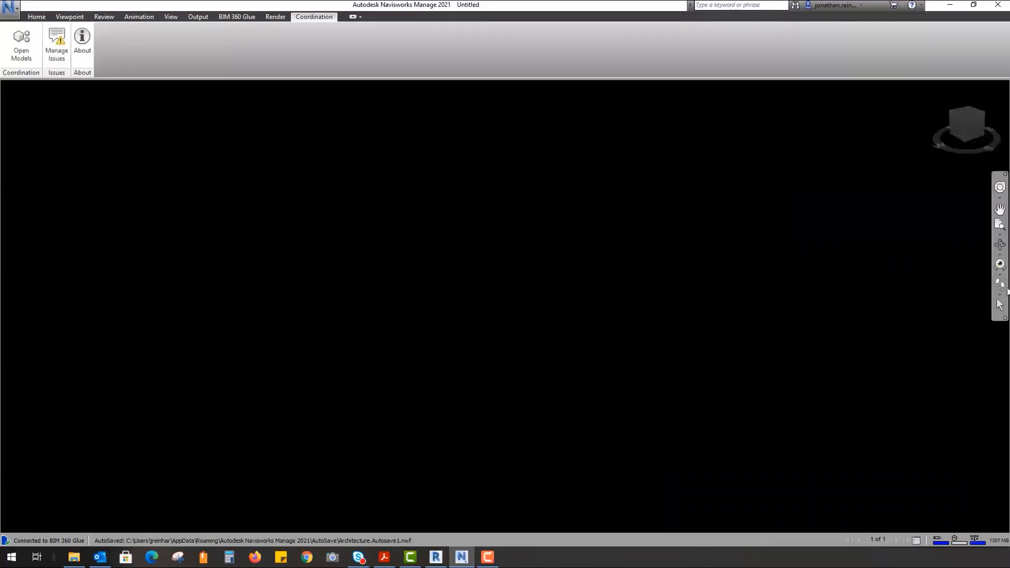
- Fit the building in view, orbit to the front elevation and select a column
click(999, 225)
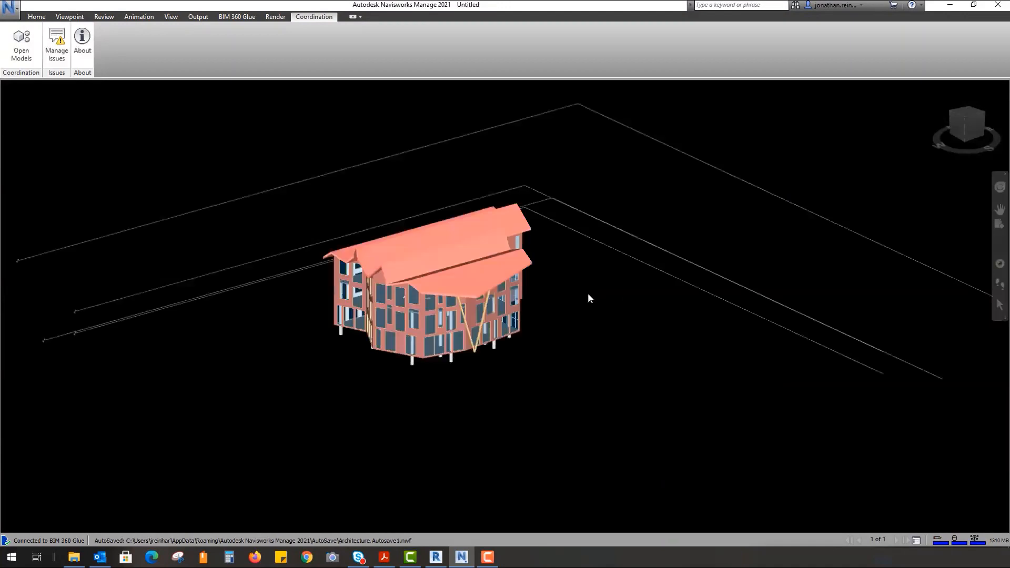
shift+middle_drag(573, 362, 422, 362)
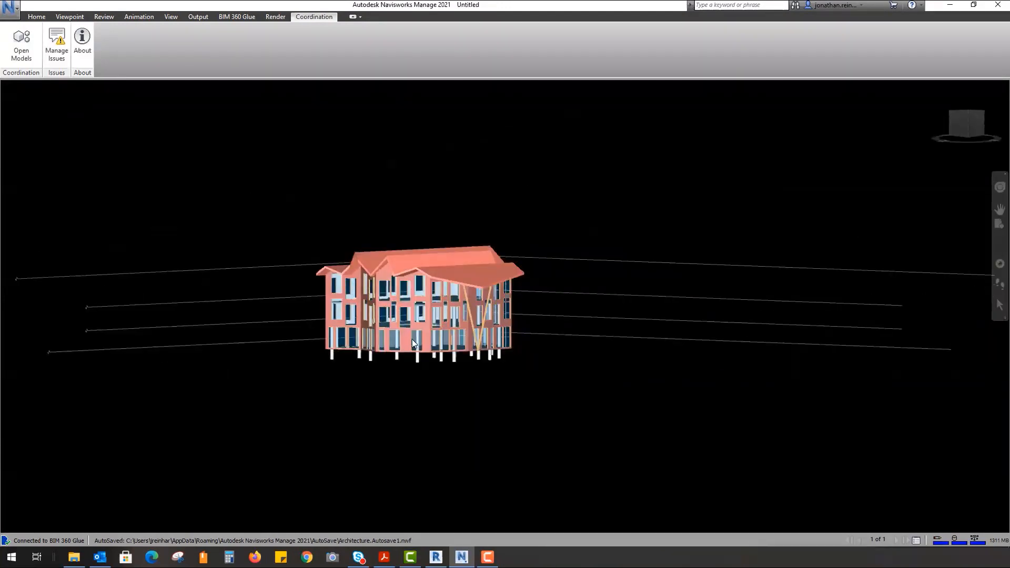
scroll(412, 340, up, 2)
click(420, 369)
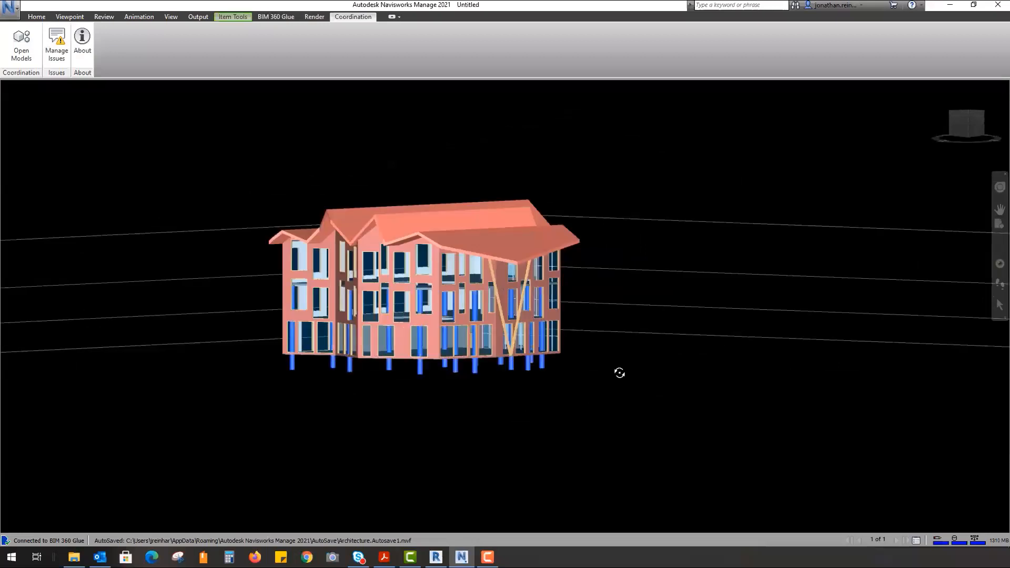
shift+middle_drag(619, 372, 614, 390)
click(57, 46)
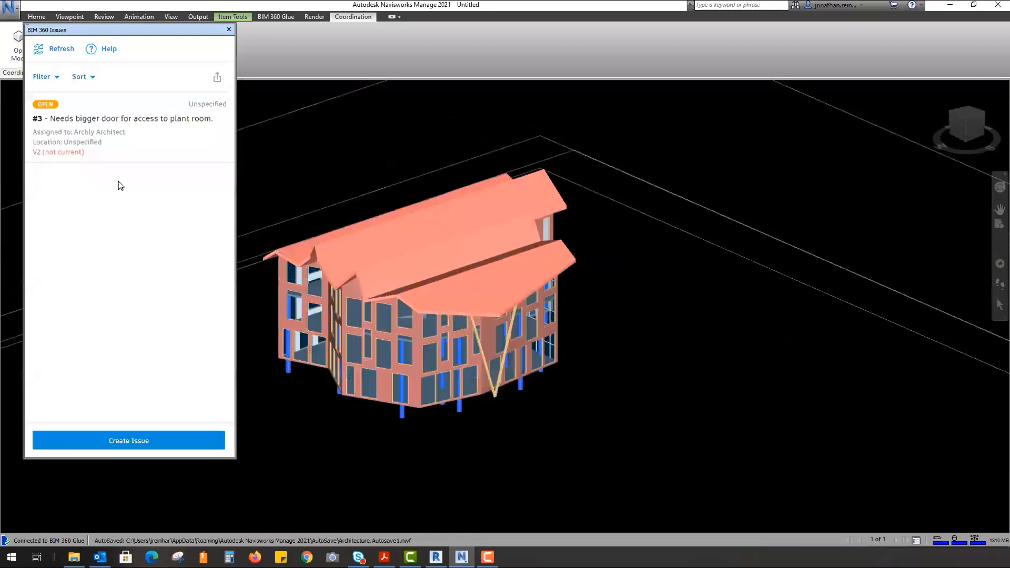
- Create a new issue and pin it to the element behind a side-facade window
click(138, 443)
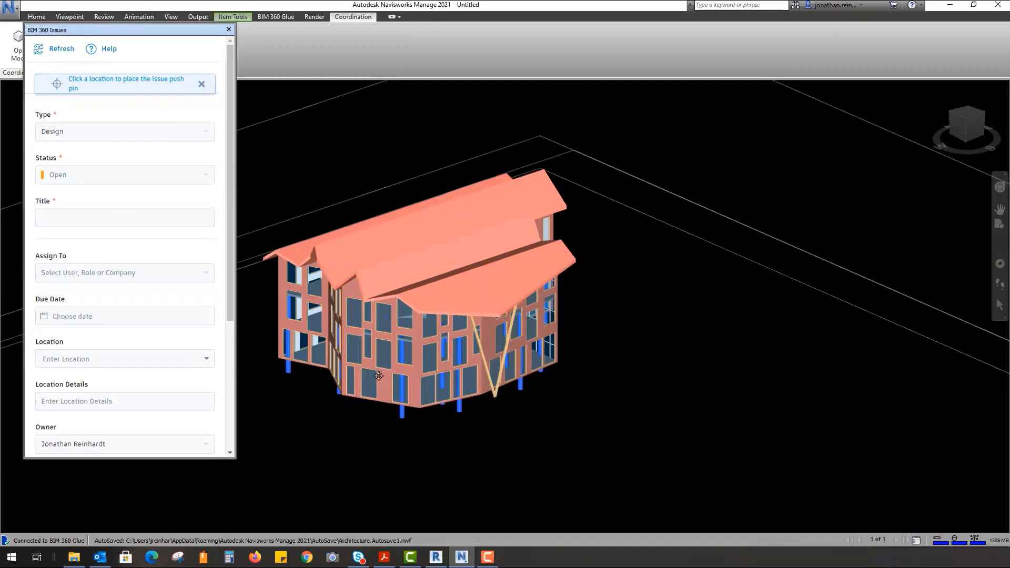
scroll(403, 408, up, 3)
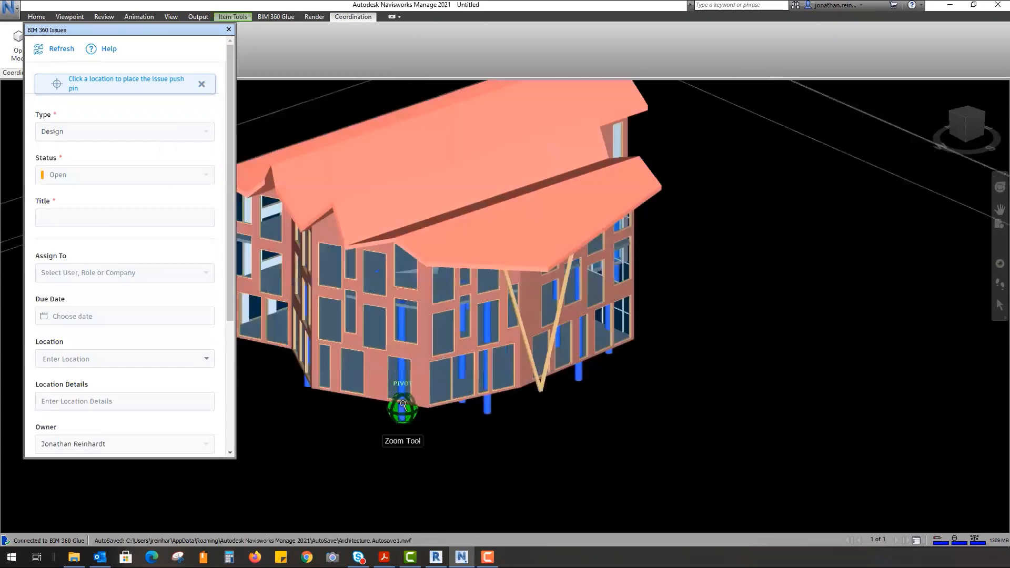
middle_drag(397, 371, 426, 370)
shift+middle_drag(397, 335, 412, 388)
scroll(416, 392, up, 6)
shift+middle_drag(477, 297, 453, 291)
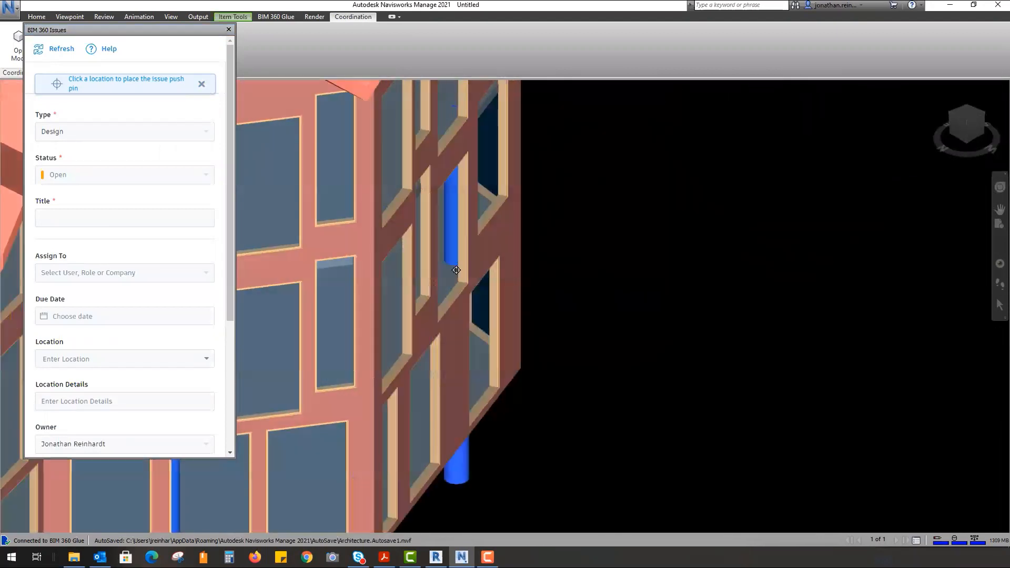
scroll(455, 265, up, 6)
scroll(424, 255, up, 2)
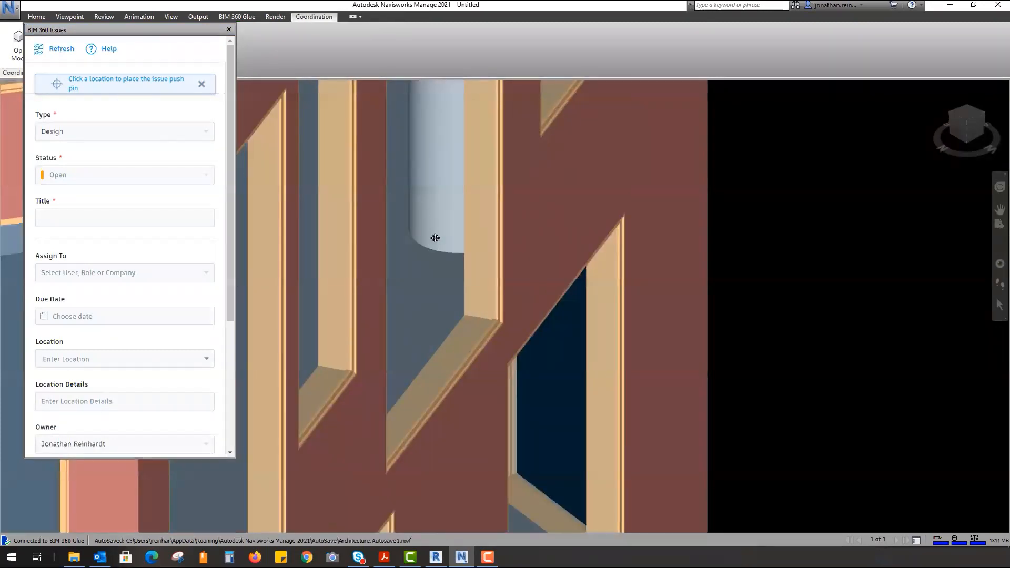
click(435, 236)
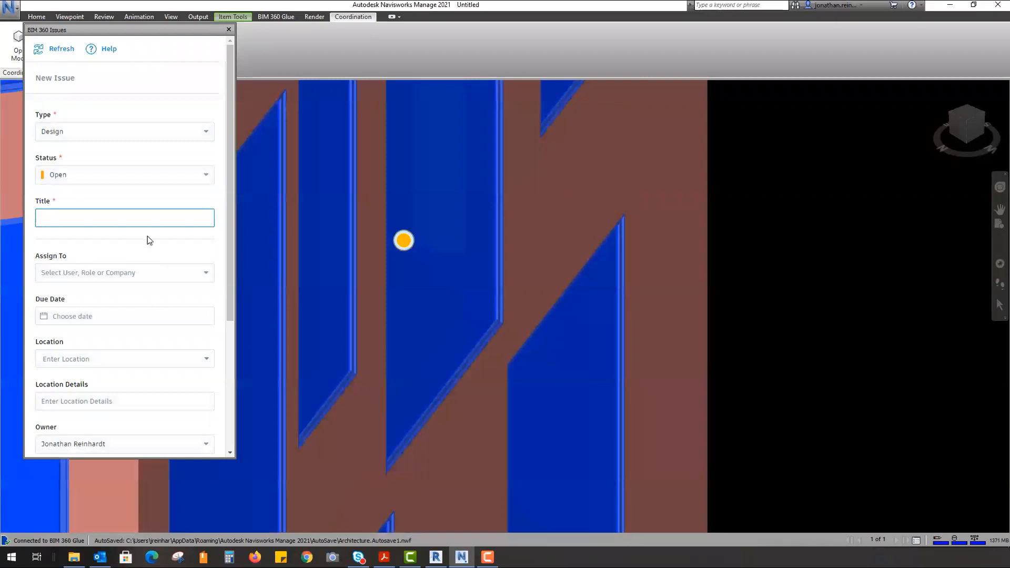
- Reposition the Issues panel beside the model, undoing an accidental hide of the selection
drag(148, 30, 100, 29)
right_click(432, 137)
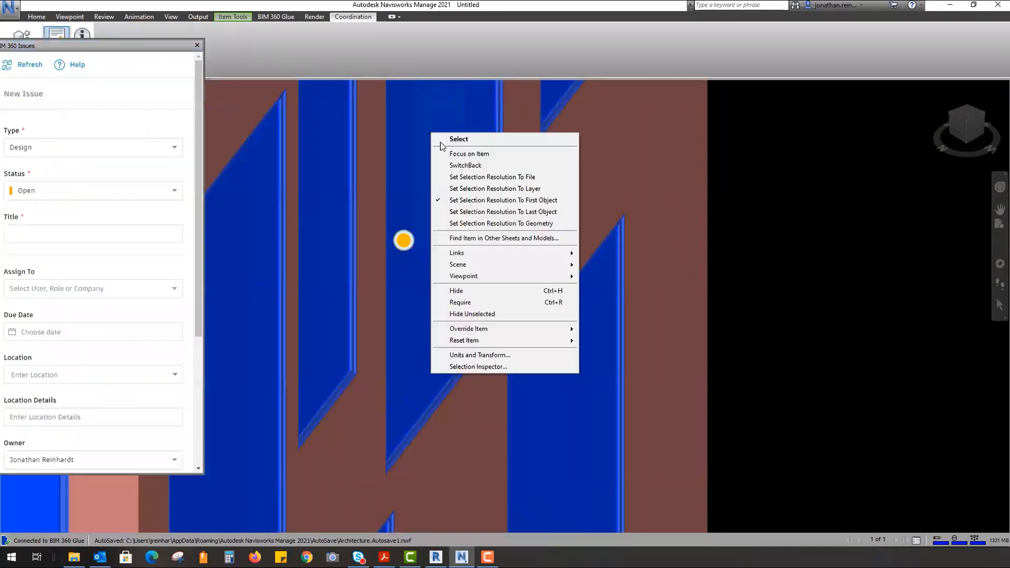
click(481, 292)
key(ctrl+z)
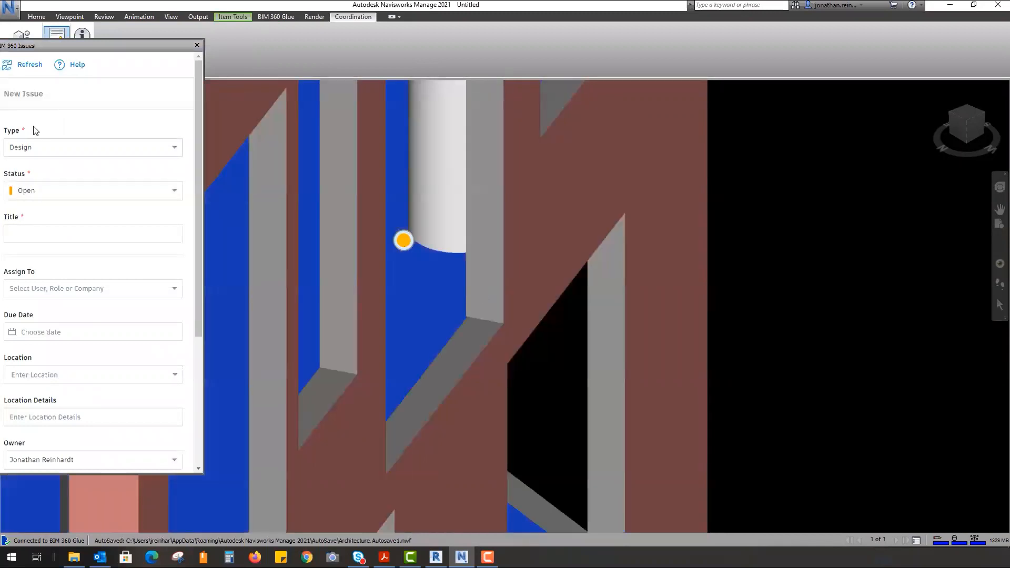
drag(98, 46, 145, 67)
- Title the issue 'Create ope in floor', assign Structural Engineer, due Oct 30, and create it
click(135, 241)
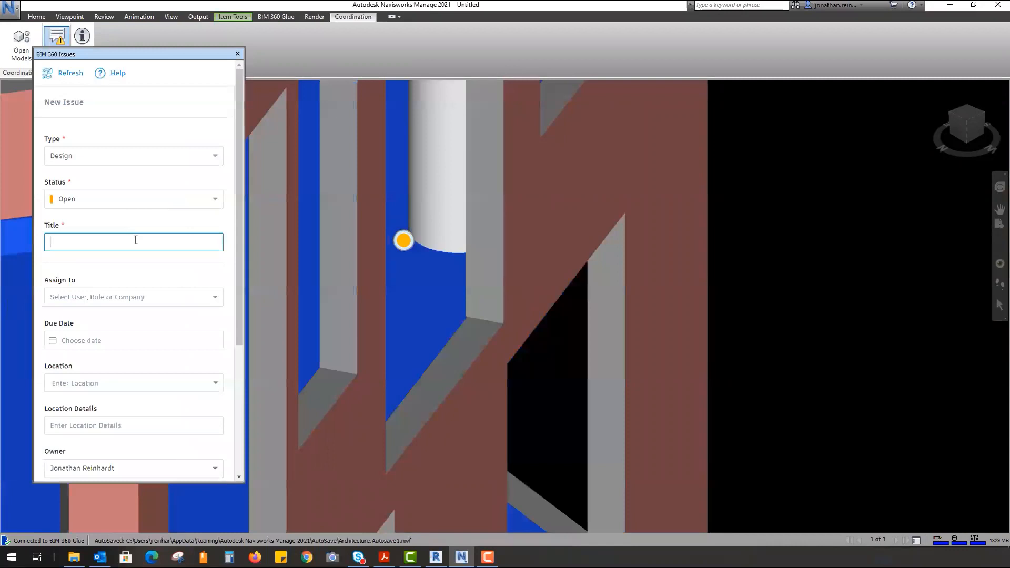
text(Create ope in floor)
click(151, 296)
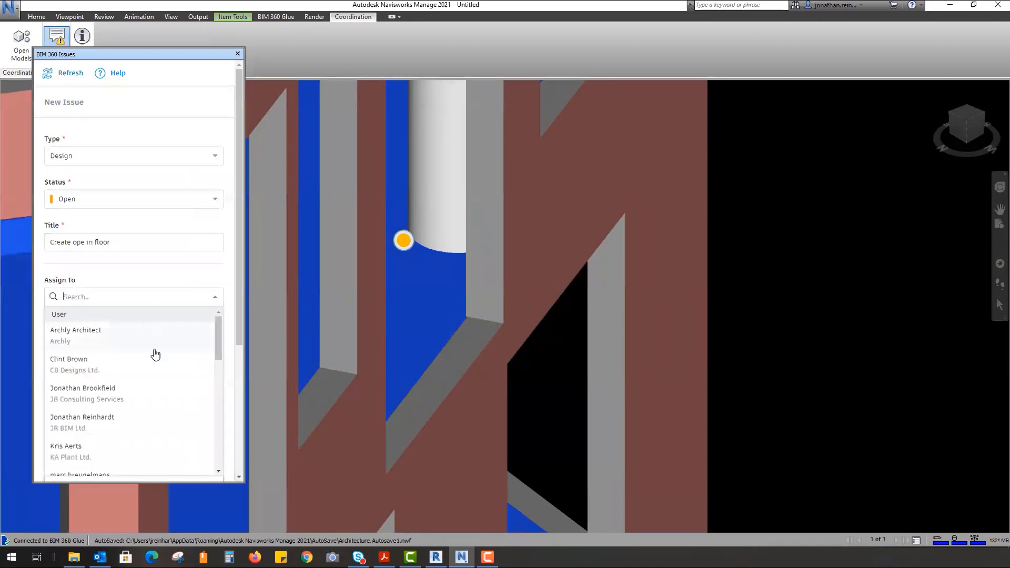
scroll(118, 415, down, 1)
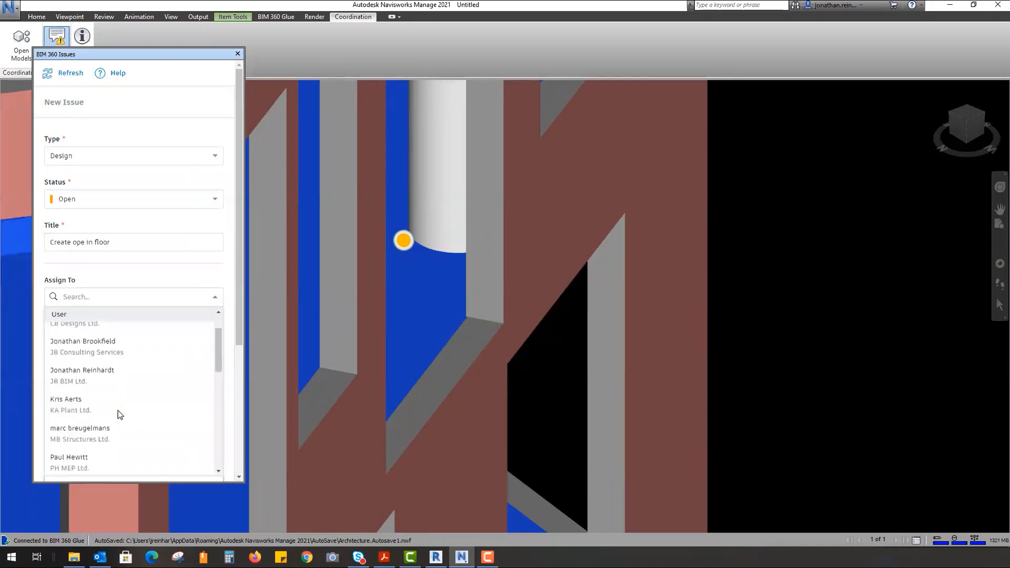
scroll(118, 415, down, 3)
scroll(126, 442, down, 4)
click(108, 455)
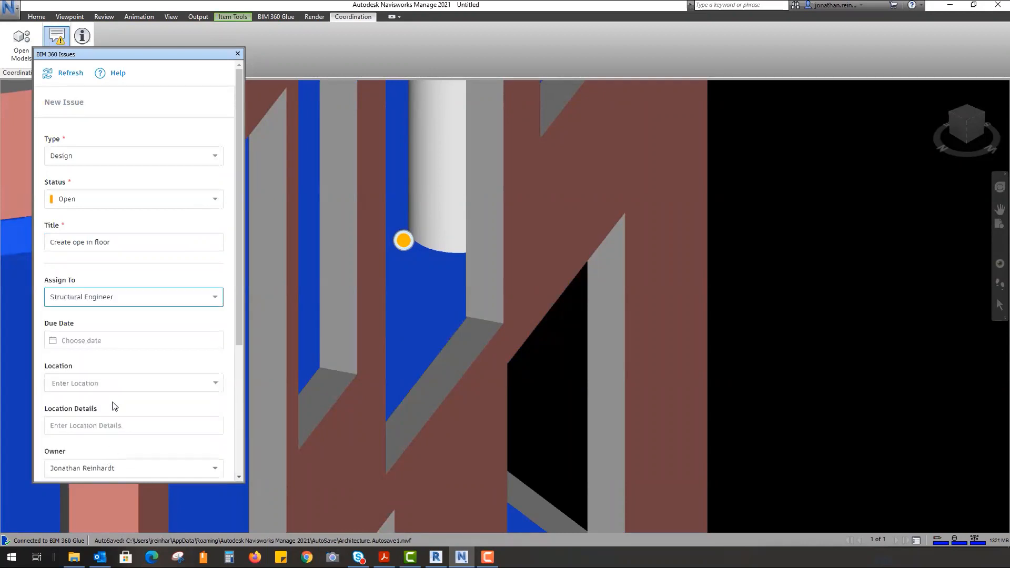
click(123, 342)
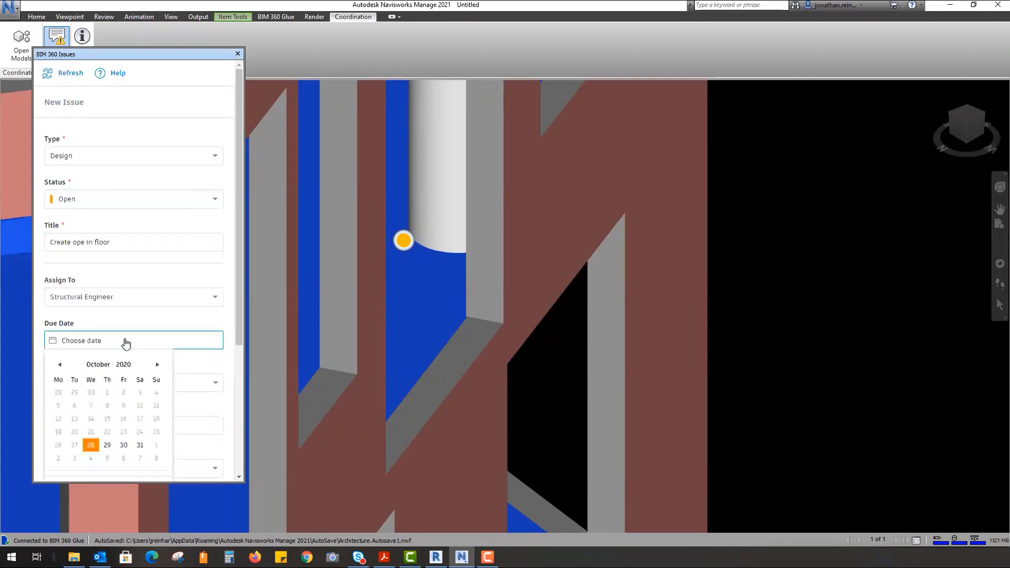
click(124, 444)
scroll(162, 381, down, 5)
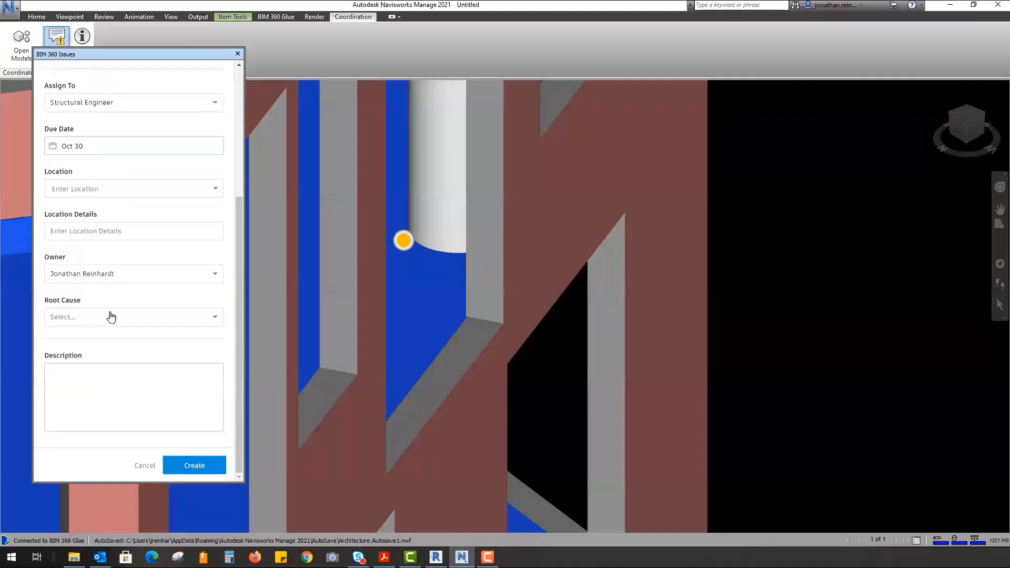
click(195, 465)
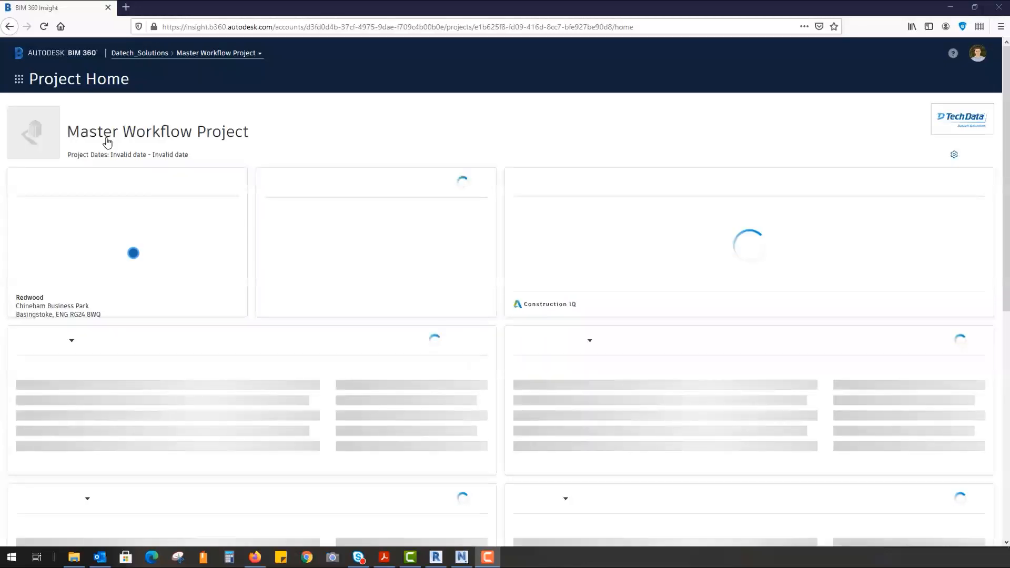
- Switch from Project Home to Document Management and show its Issues list
click(84, 87)
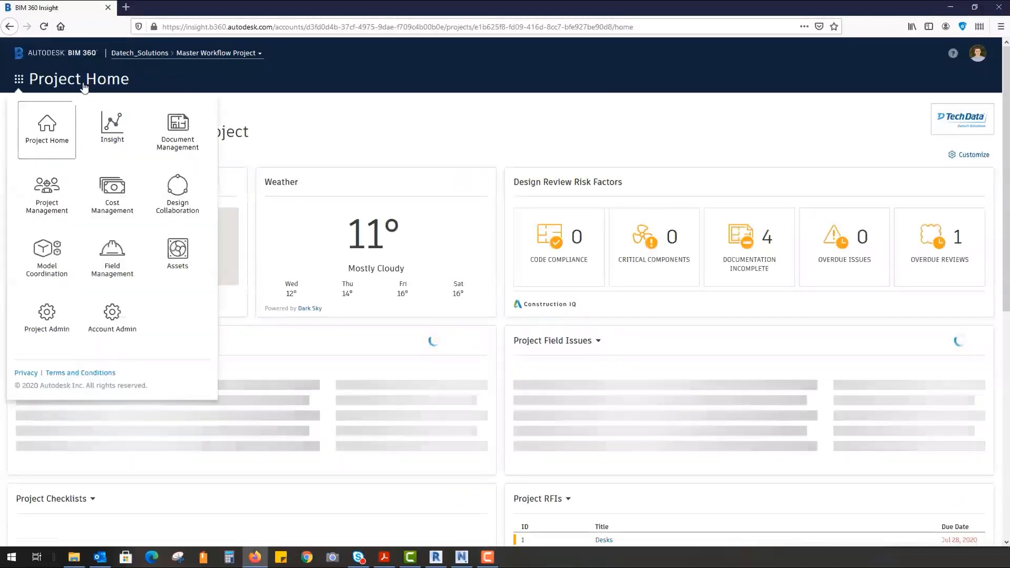
click(180, 132)
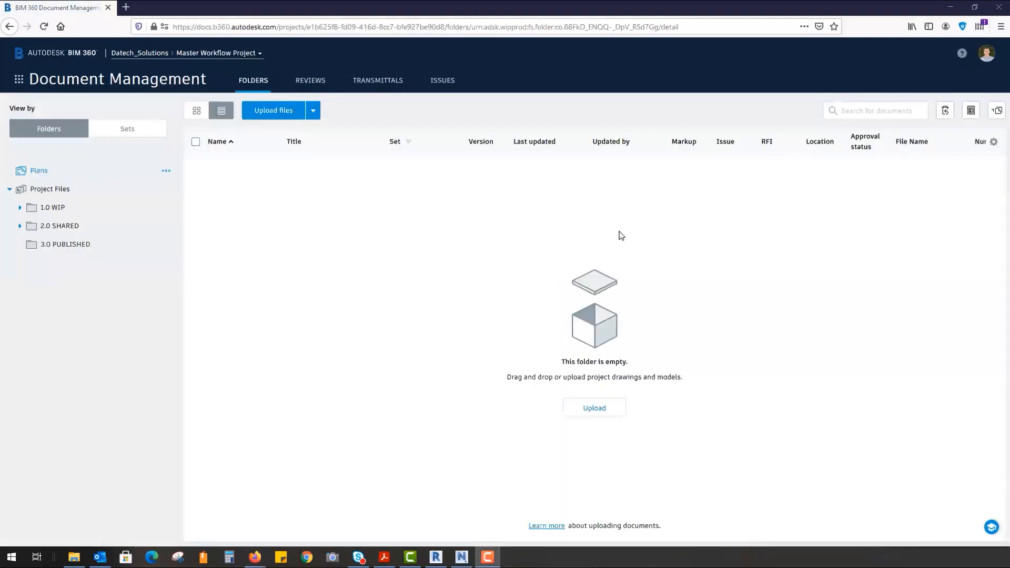
click(440, 83)
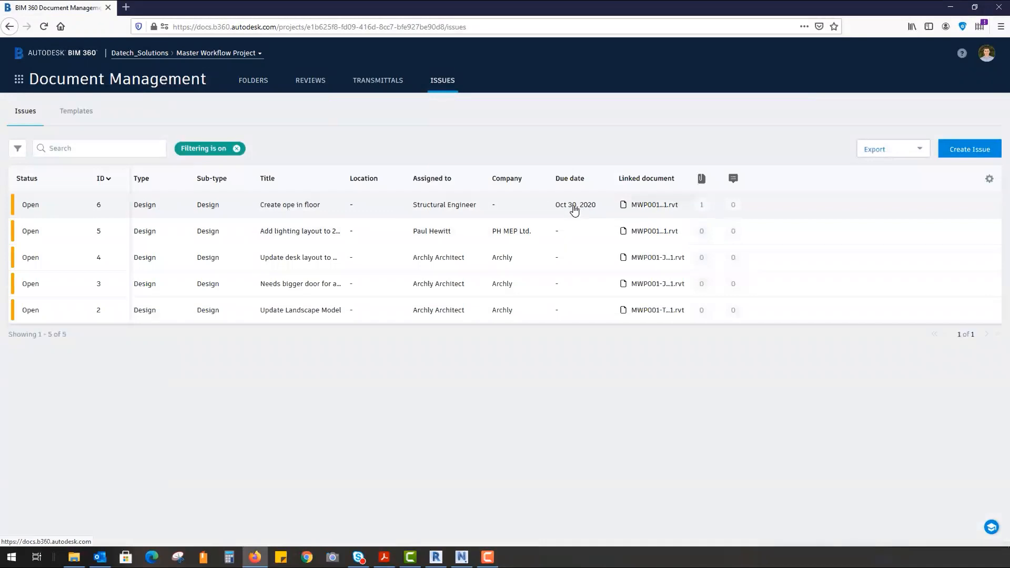
- Open issue #6's details and view its attached screenshot full size
click(574, 208)
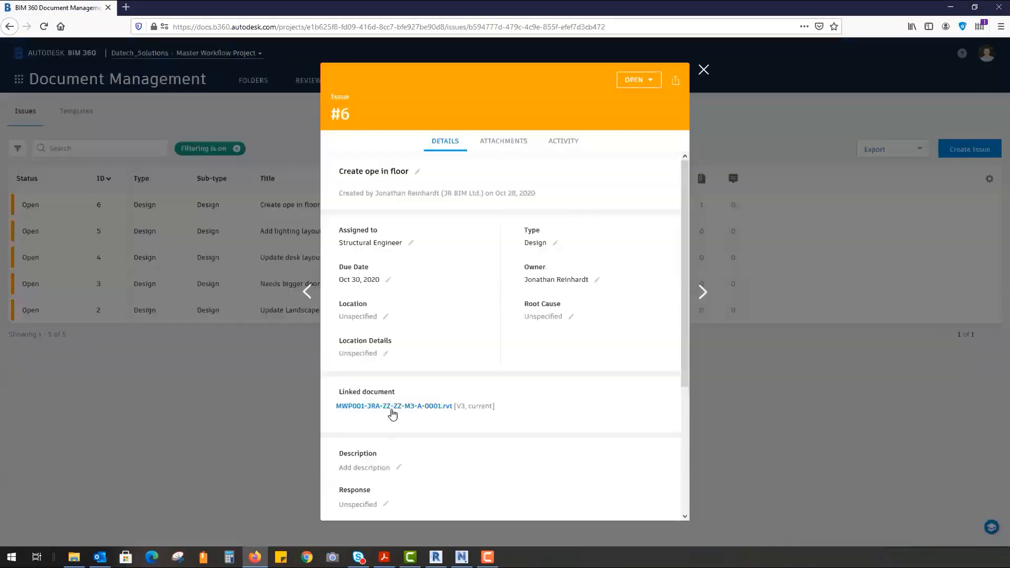
scroll(447, 263, down, 3)
click(388, 395)
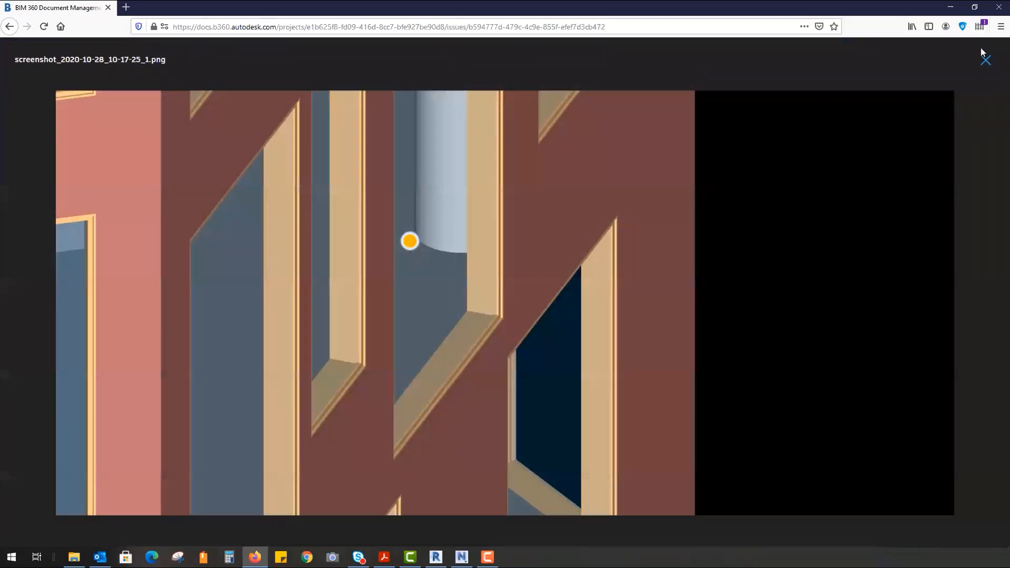
click(985, 59)
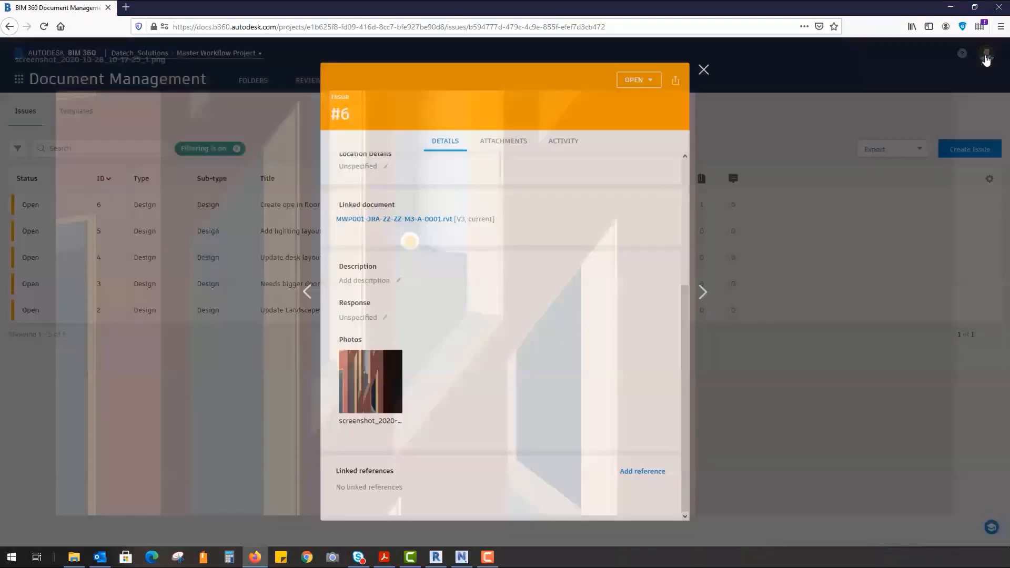
- Open the linked .rvt model to see the issue's push pin
click(380, 219)
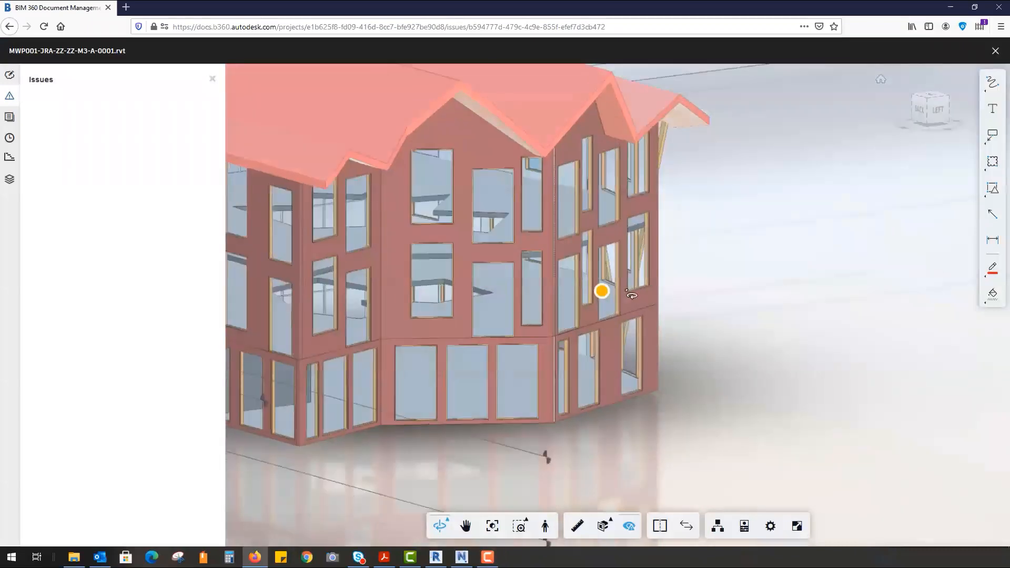
mouse_move(469, 561)
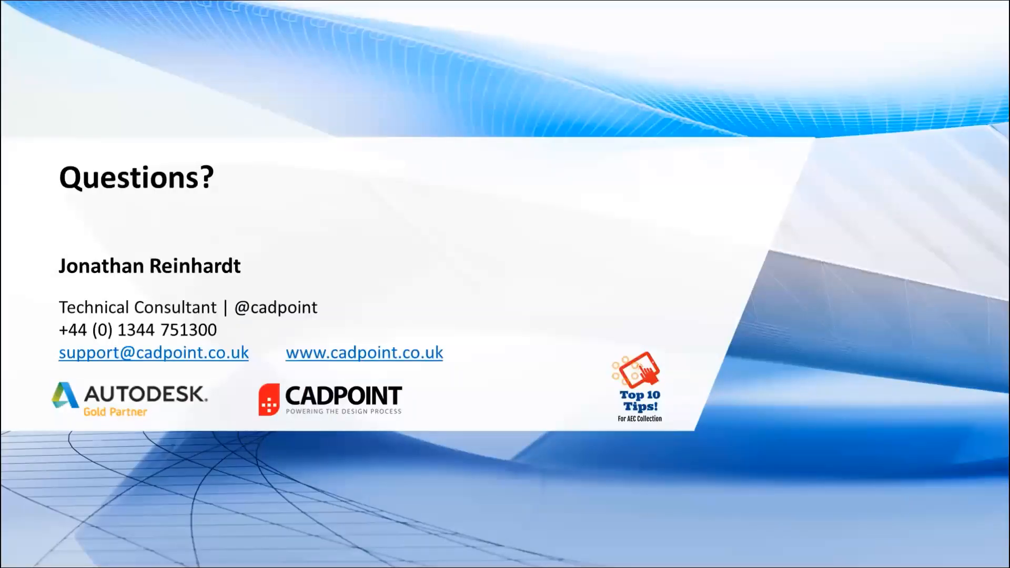
key(XF86AudioPlay)
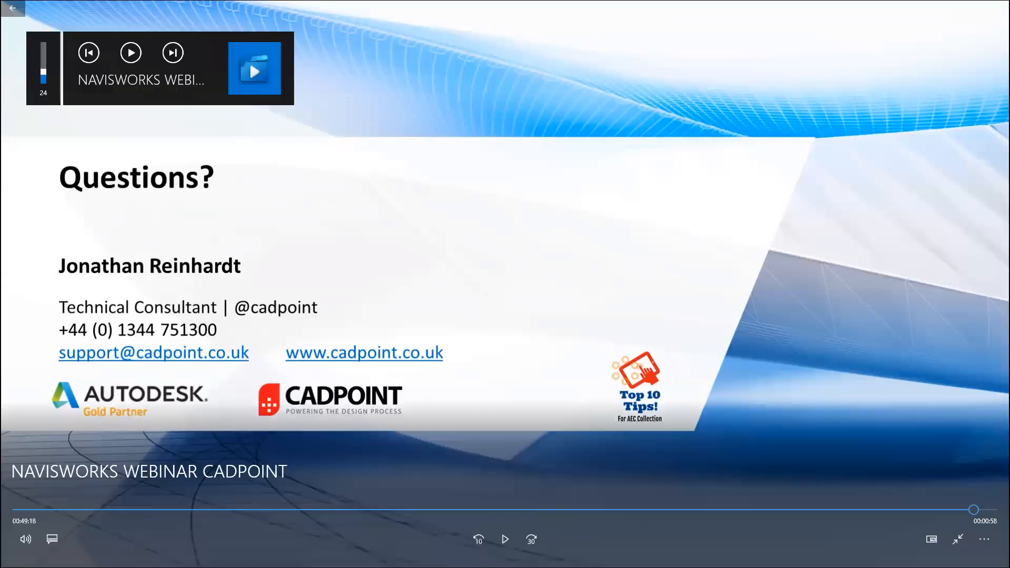